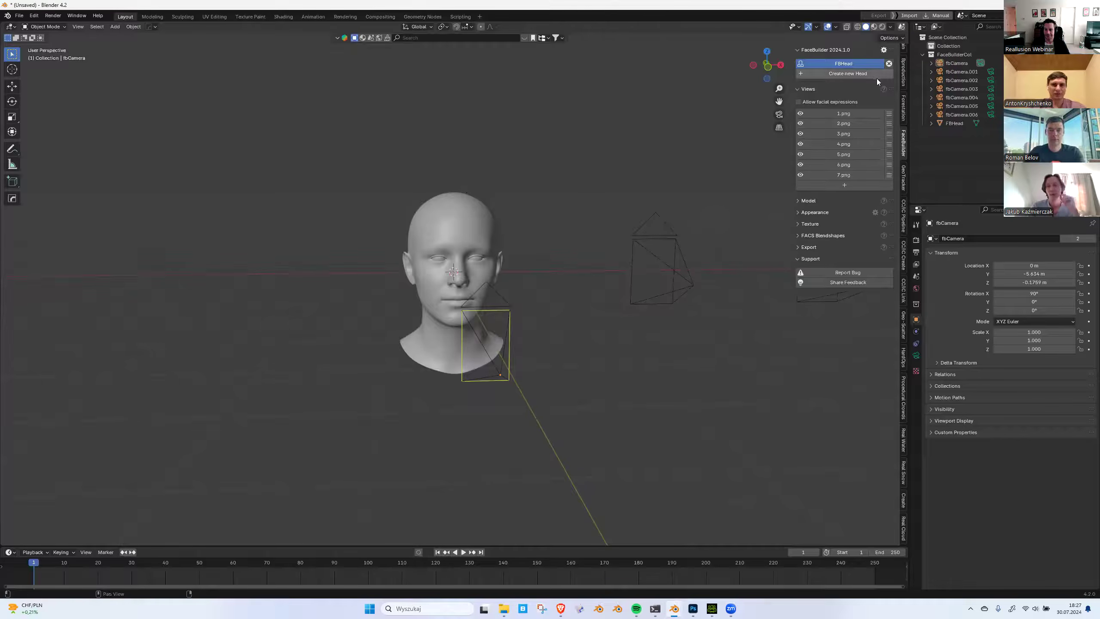
Auto-align the head mesh to the face in views 1.png, 2.png and 3.png.
left_click(834, 114)
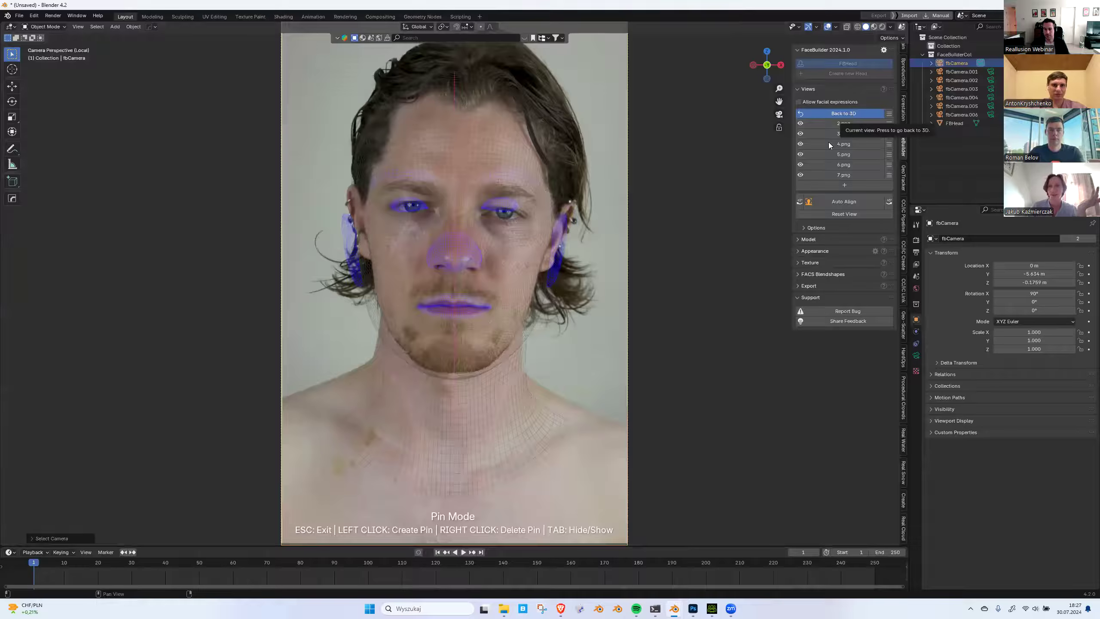
left_click(841, 207)
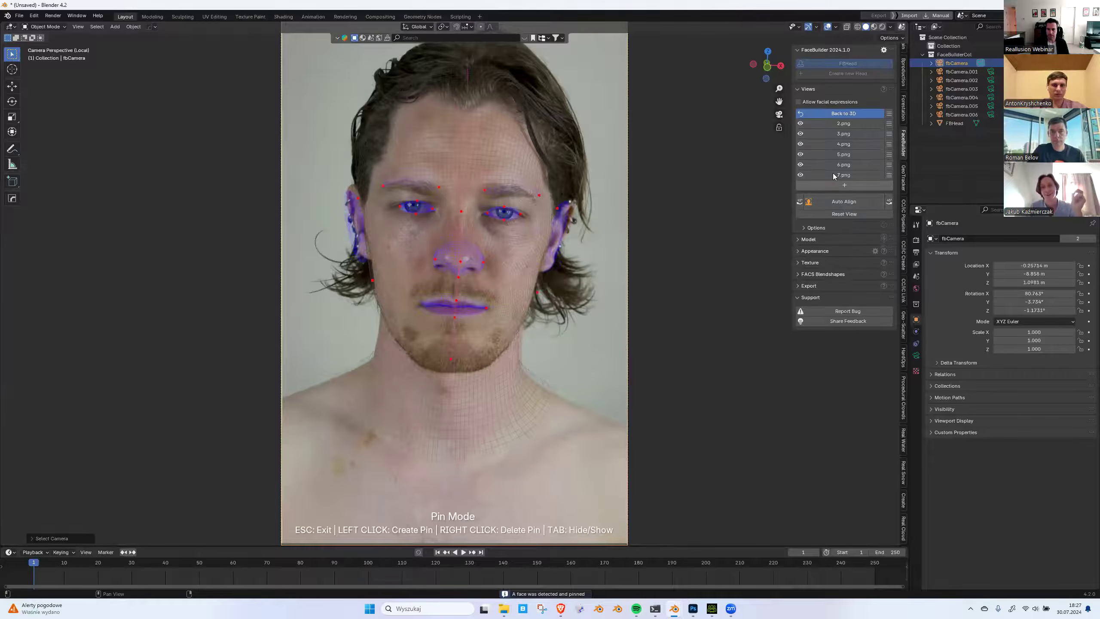
left_click(833, 127)
left_click(837, 202)
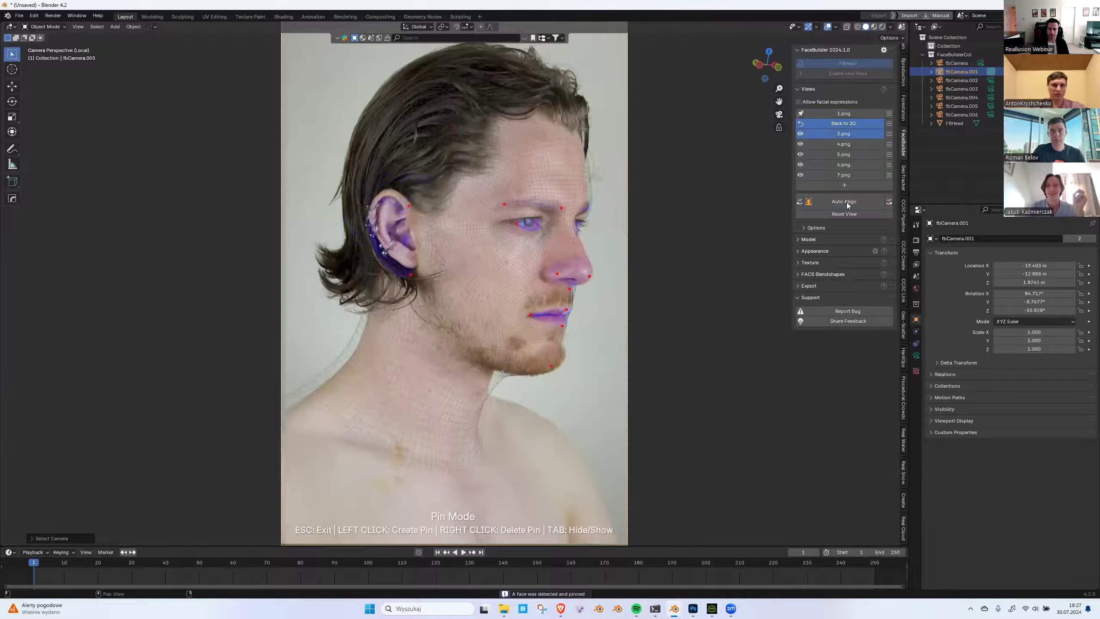
left_click(847, 202)
Auto-align the head mesh to the face in views 4.png, 5.png, 6.png and 7.png.
left_click(838, 145)
left_click(839, 200)
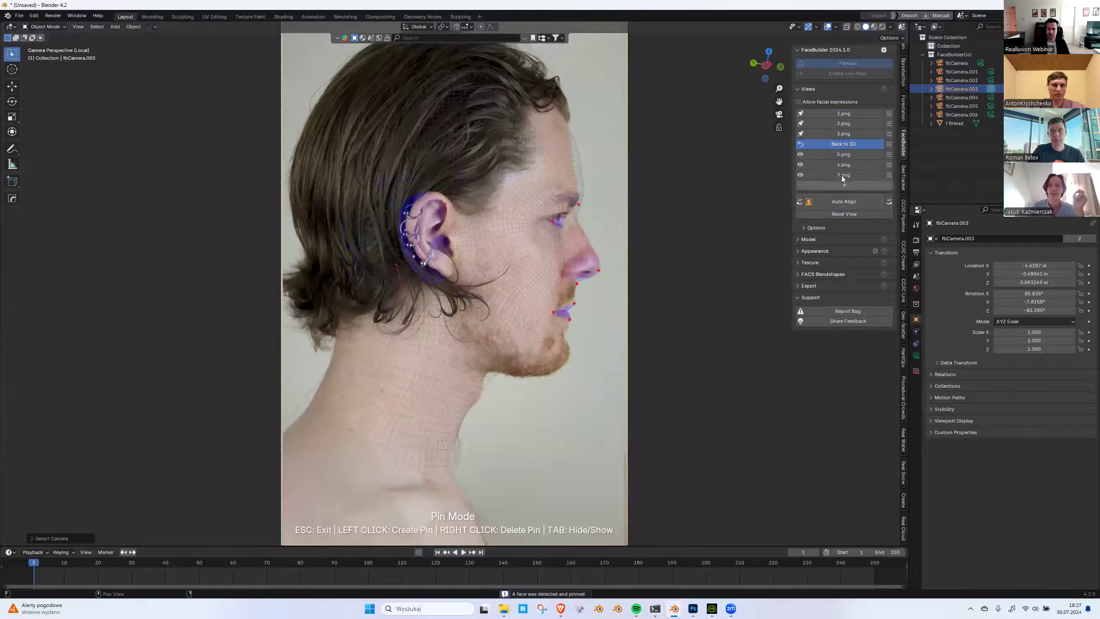
left_click(846, 155)
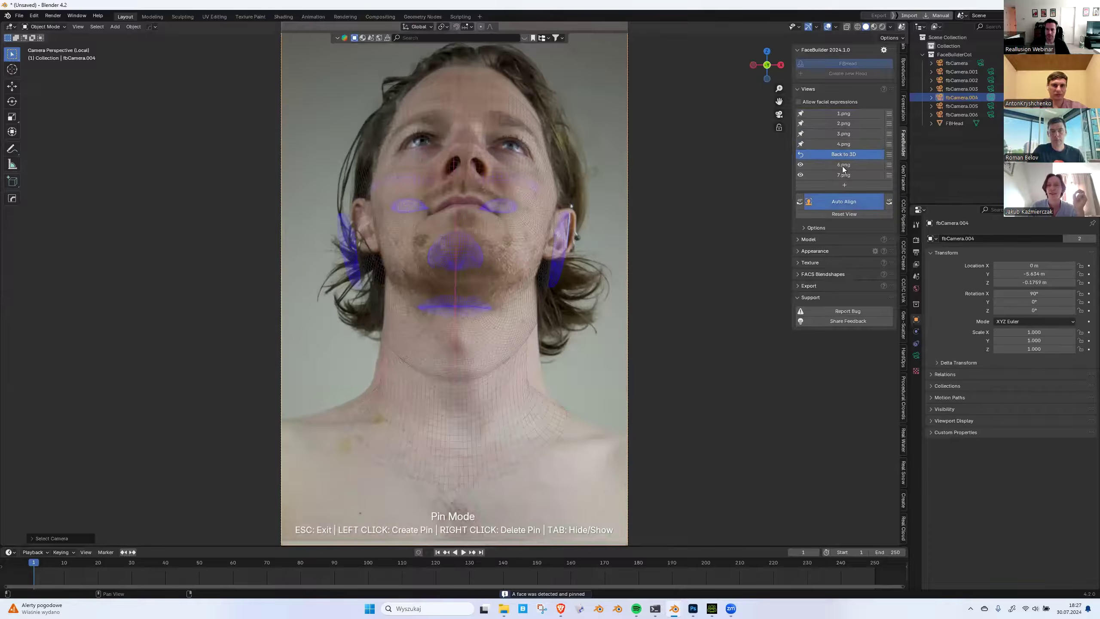
left_click(842, 168)
left_click(842, 203)
left_click(844, 174)
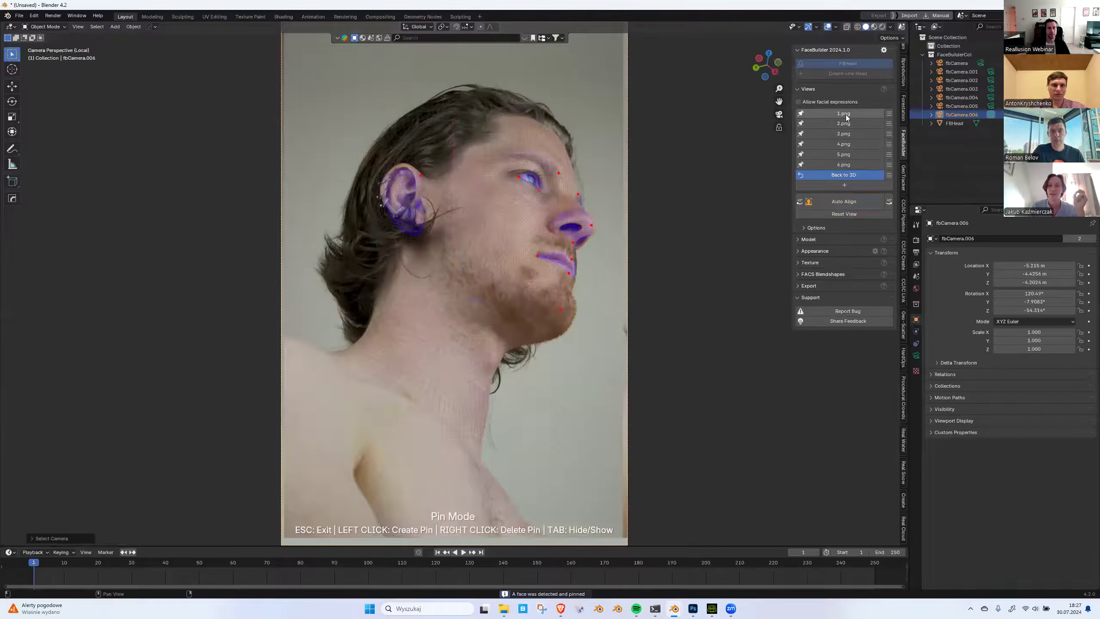
In view 1.png, pin the upper and lower edges of both mesh ears to match the ears in the photo.
left_click(836, 115)
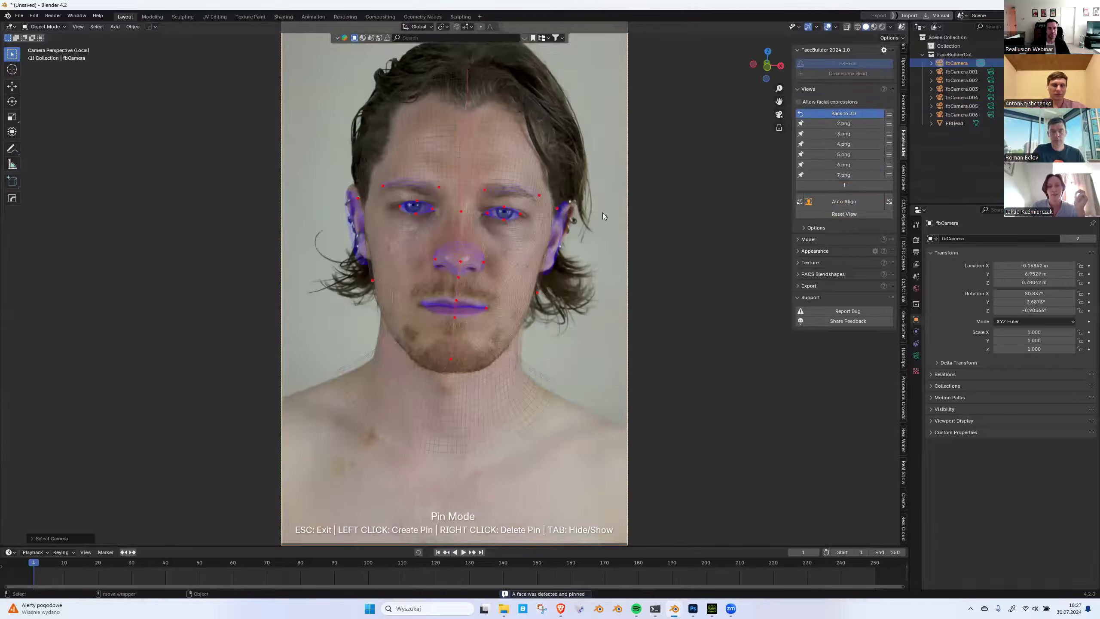
scroll(603, 212, "up", 2)
scroll(676, 126, "up", 2)
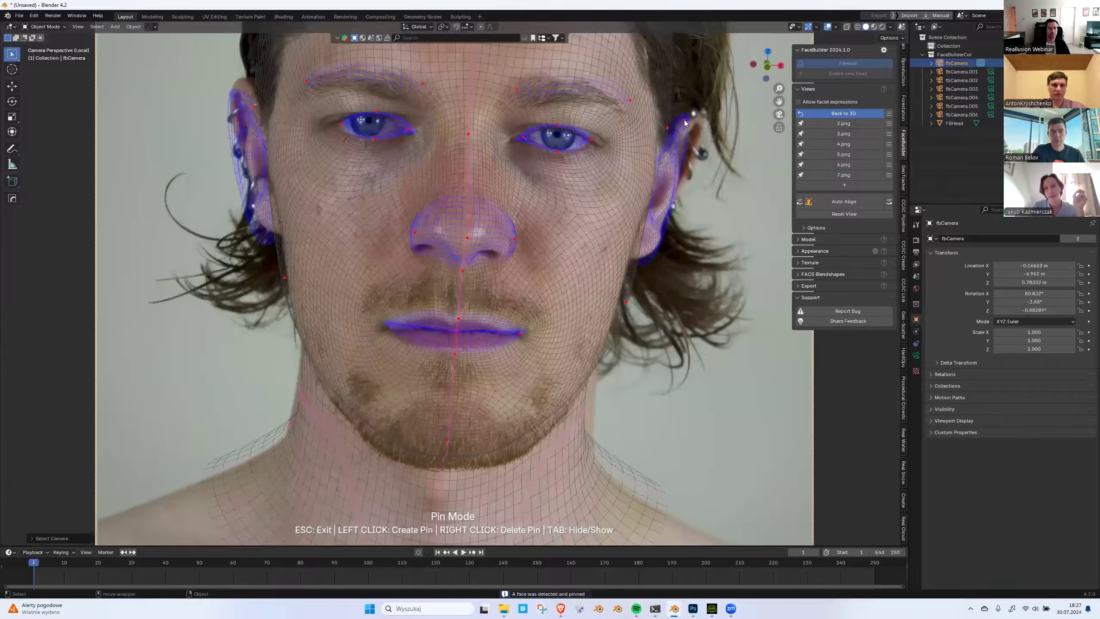
left_click_drag(685, 119, 696, 121)
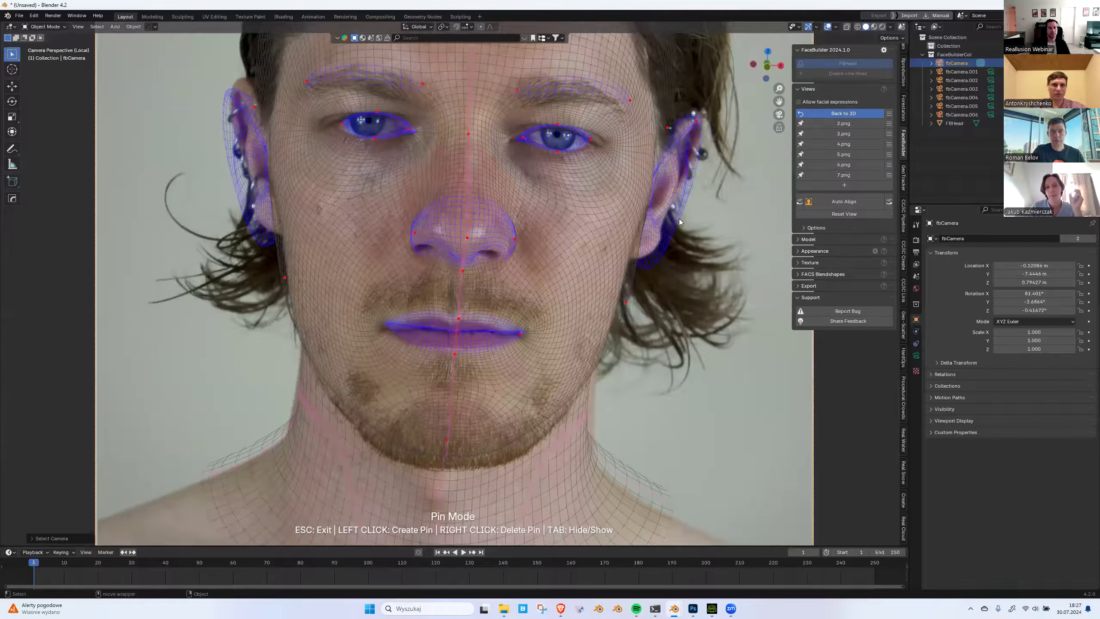
left_click_drag(679, 219, 670, 212)
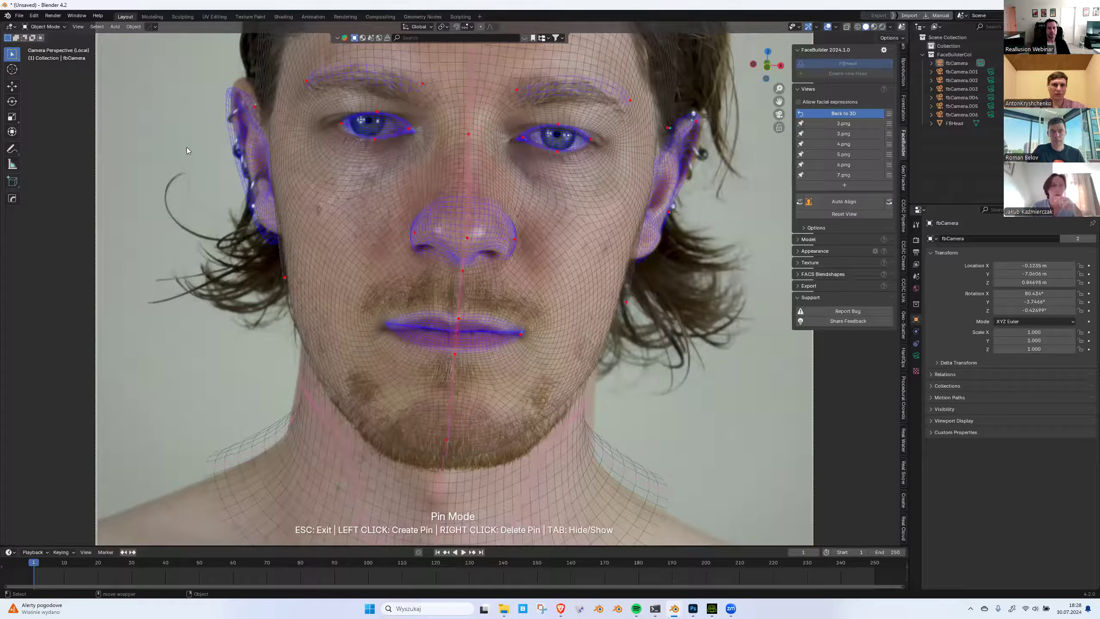
left_click_drag(235, 99, 237, 86)
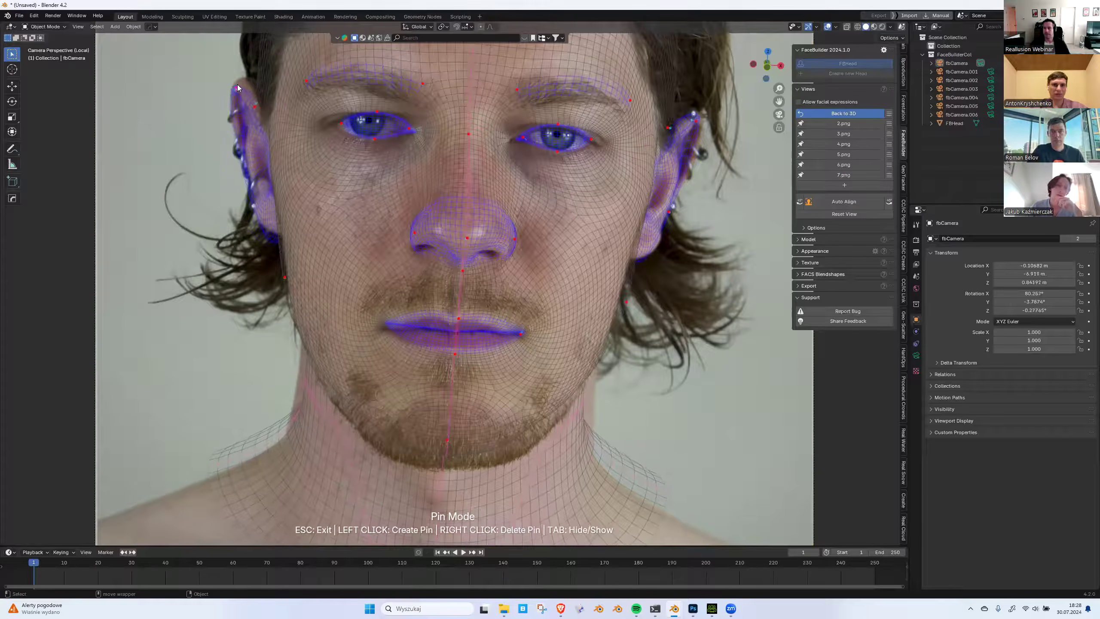
left_click_drag(264, 237, 269, 237)
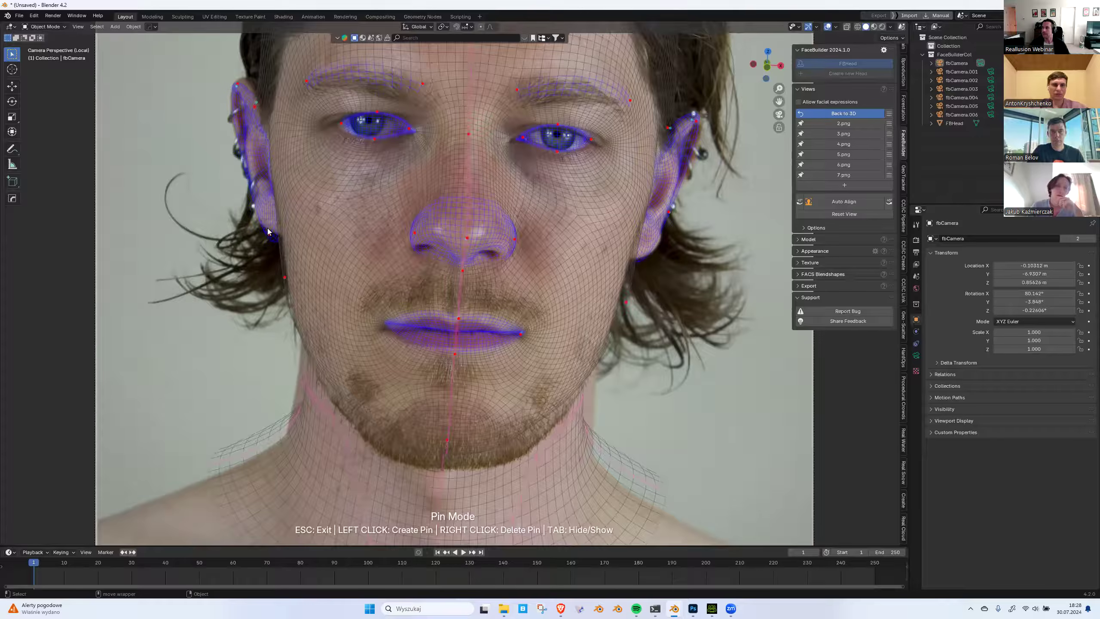
In view 1.png, fit the mesh's chin, jawline, neck edge and both cheek contours to the photo with pins.
left_click_drag(446, 447, 447, 463)
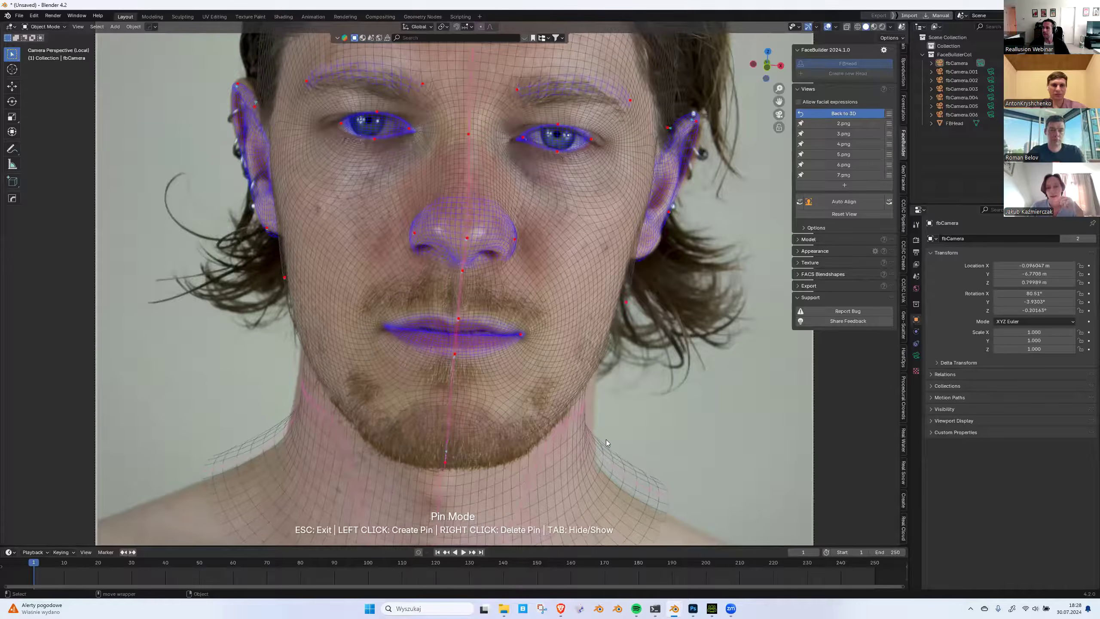
left_click(539, 430)
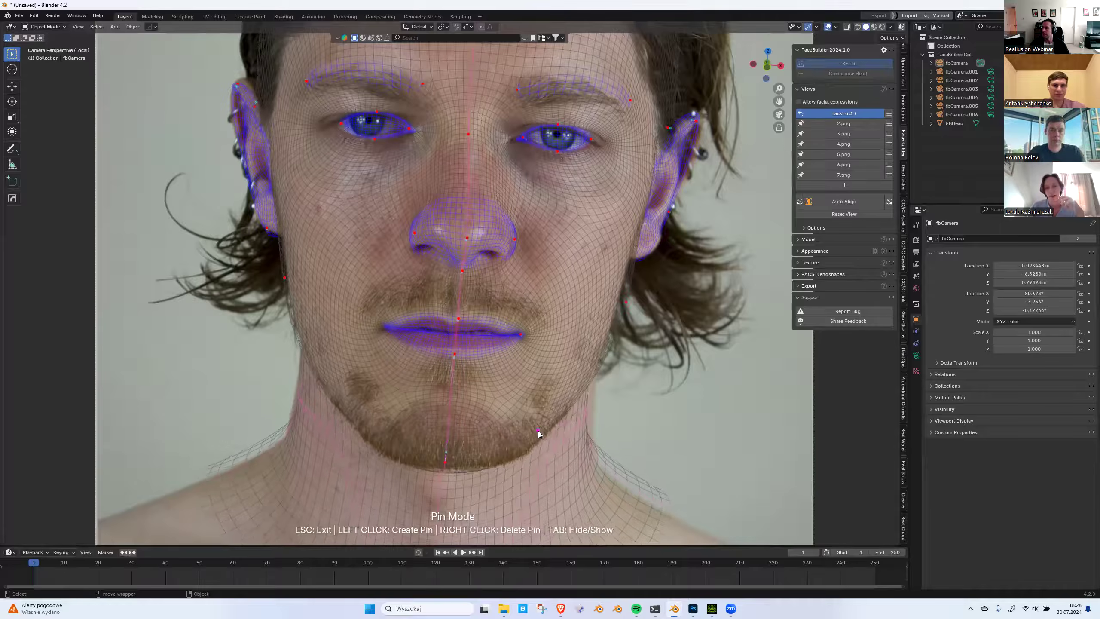
left_click_drag(539, 431, 537, 431)
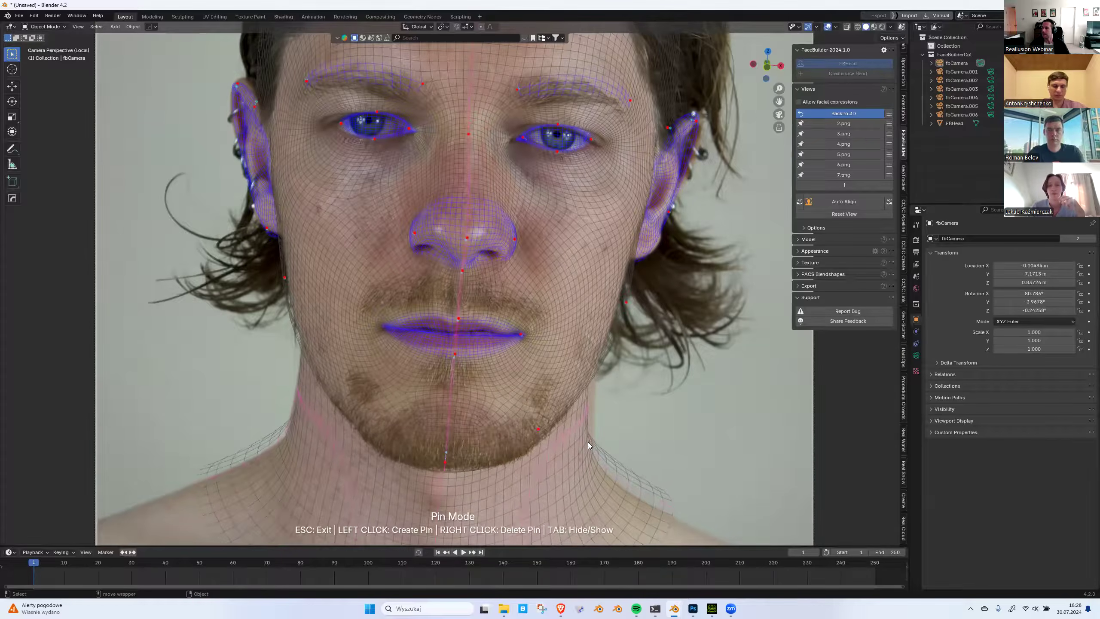
left_click_drag(589, 444, 593, 464)
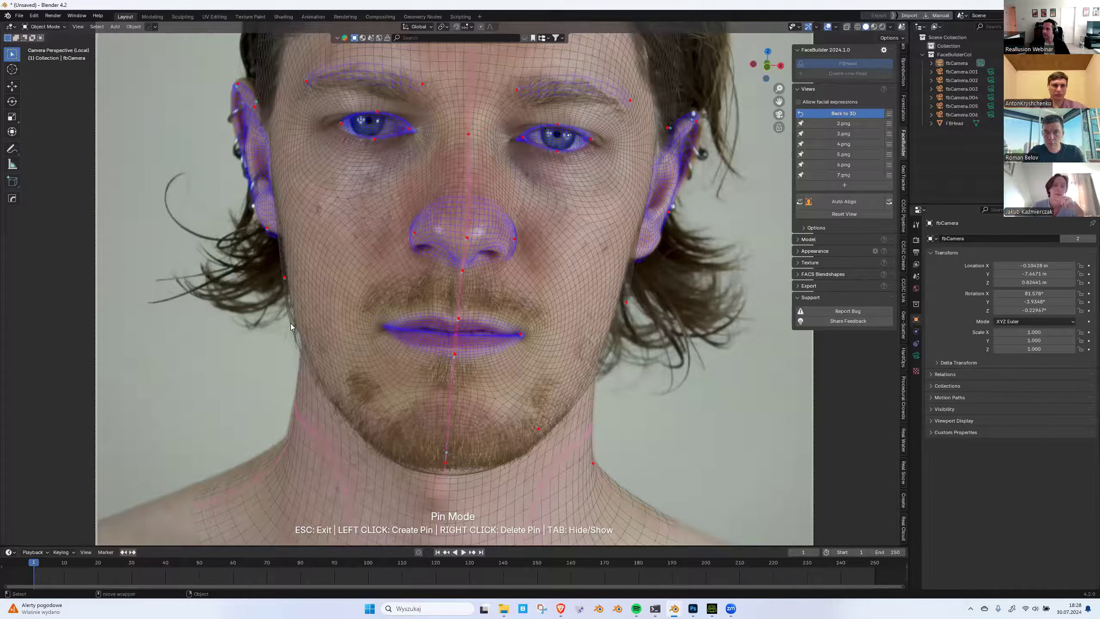
left_click_drag(291, 324, 294, 322)
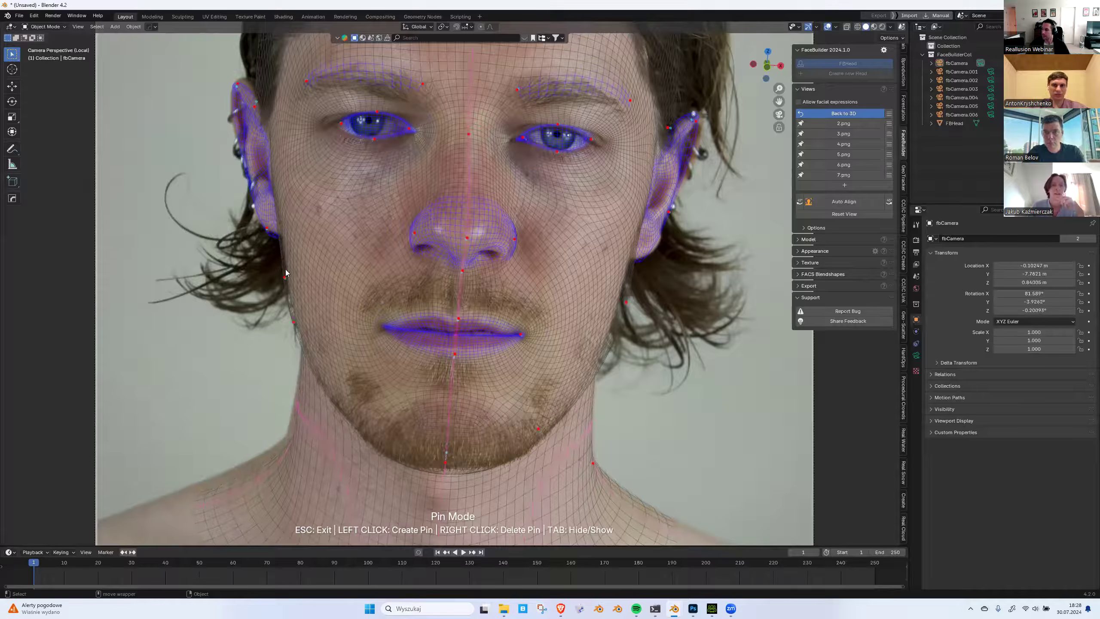
left_click_drag(285, 276, 286, 274)
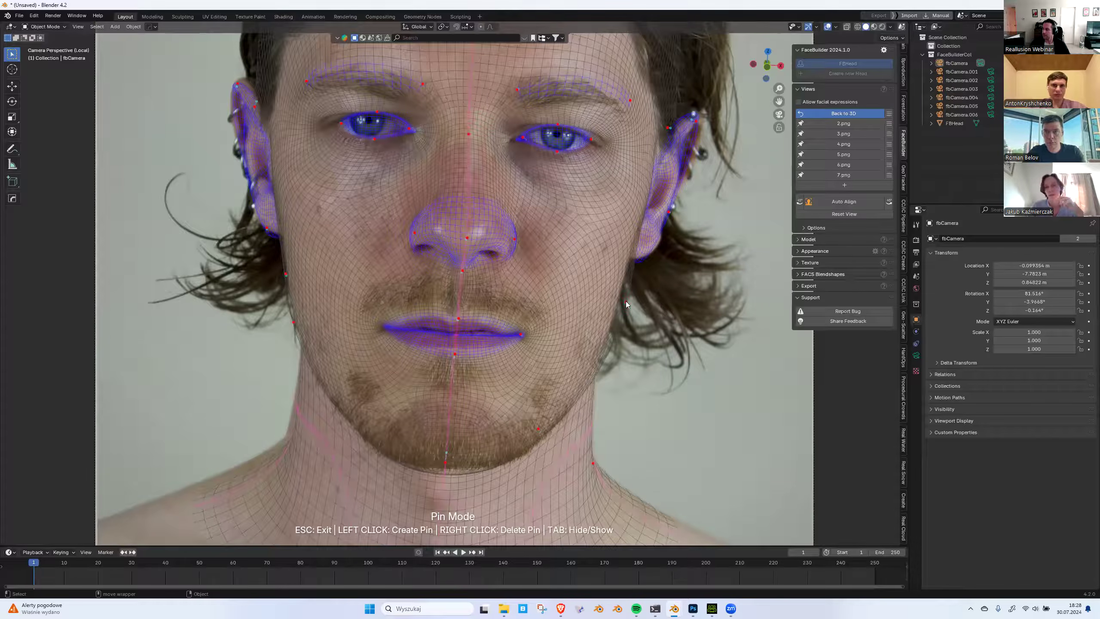
left_click_drag(624, 301, 619, 301)
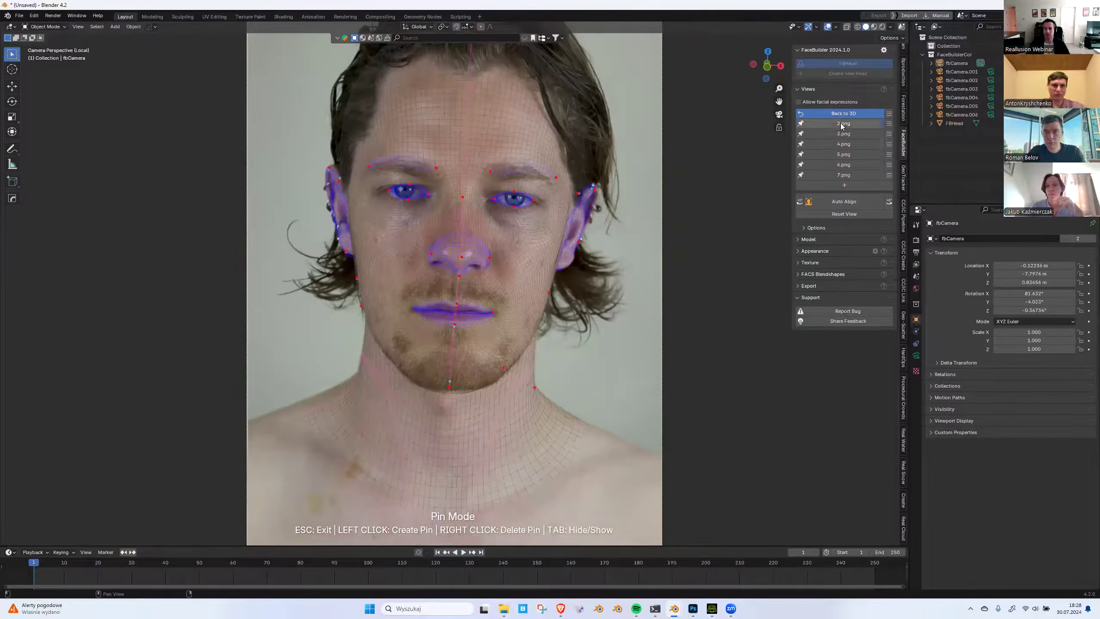
In view 2.png, pin the forehead and far brow contour, and move the chin pin onto the photo's chin edge.
left_click(843, 124)
scroll(665, 86, "up", 4)
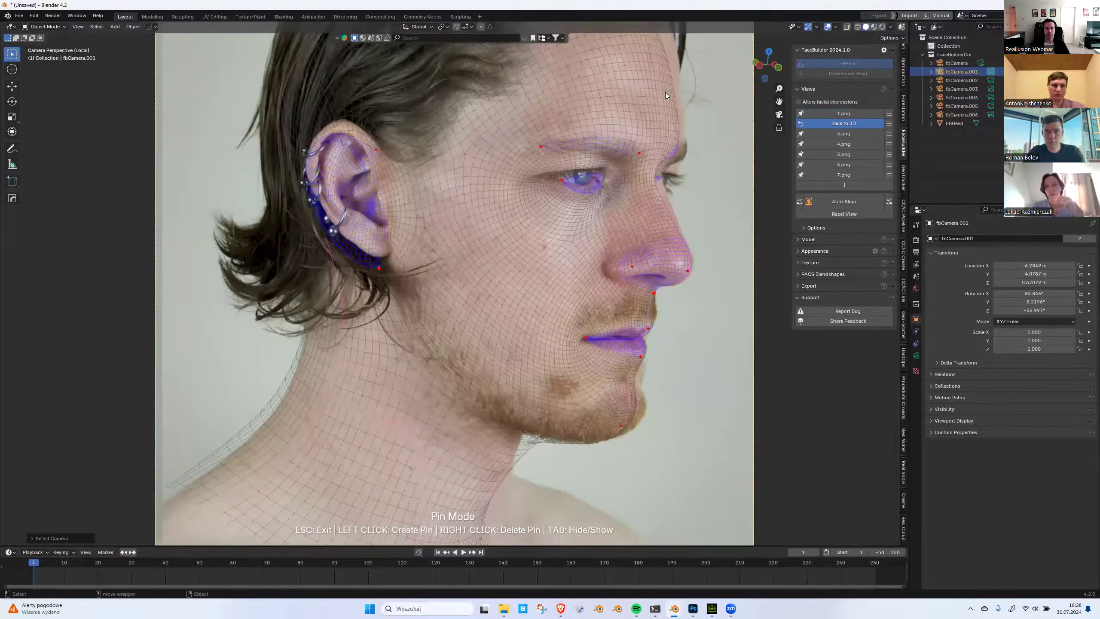
left_click(662, 93)
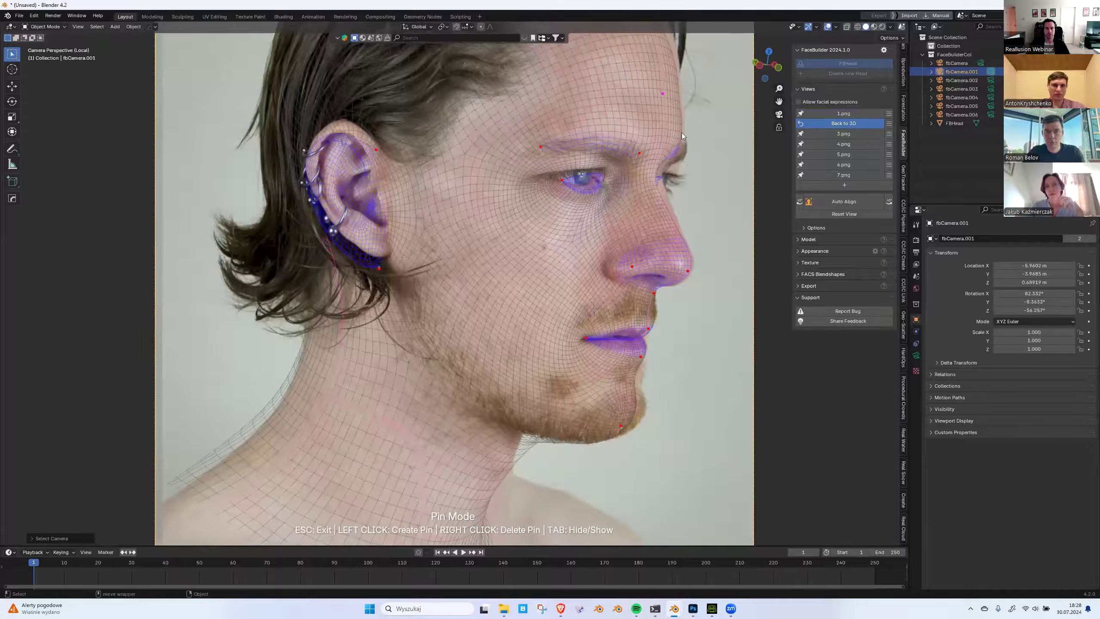
left_click(684, 149)
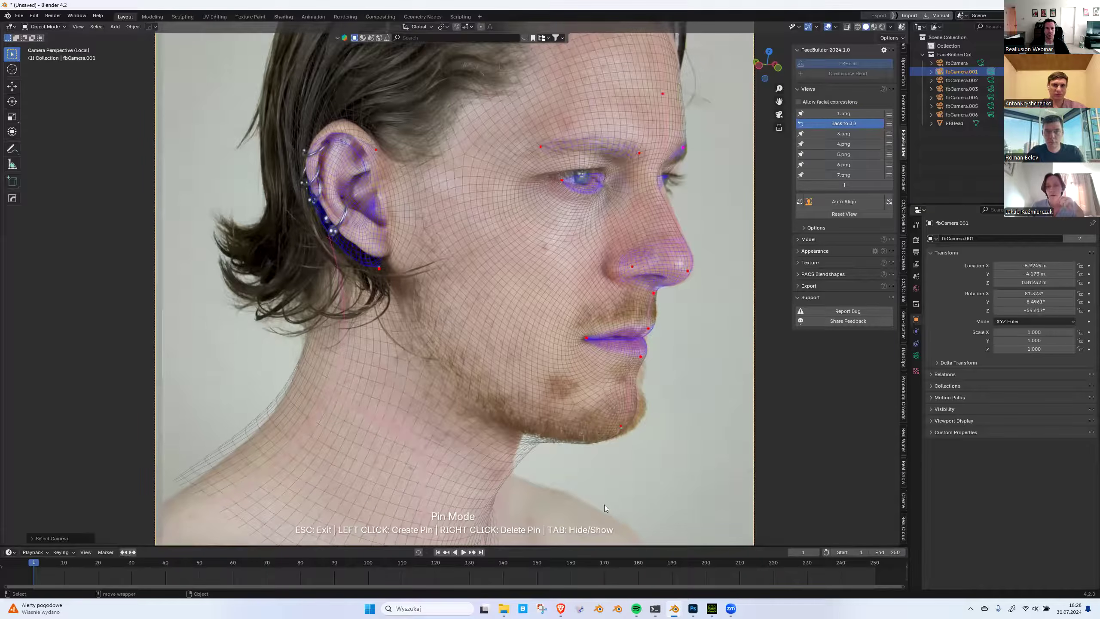
left_click_drag(620, 428, 625, 428)
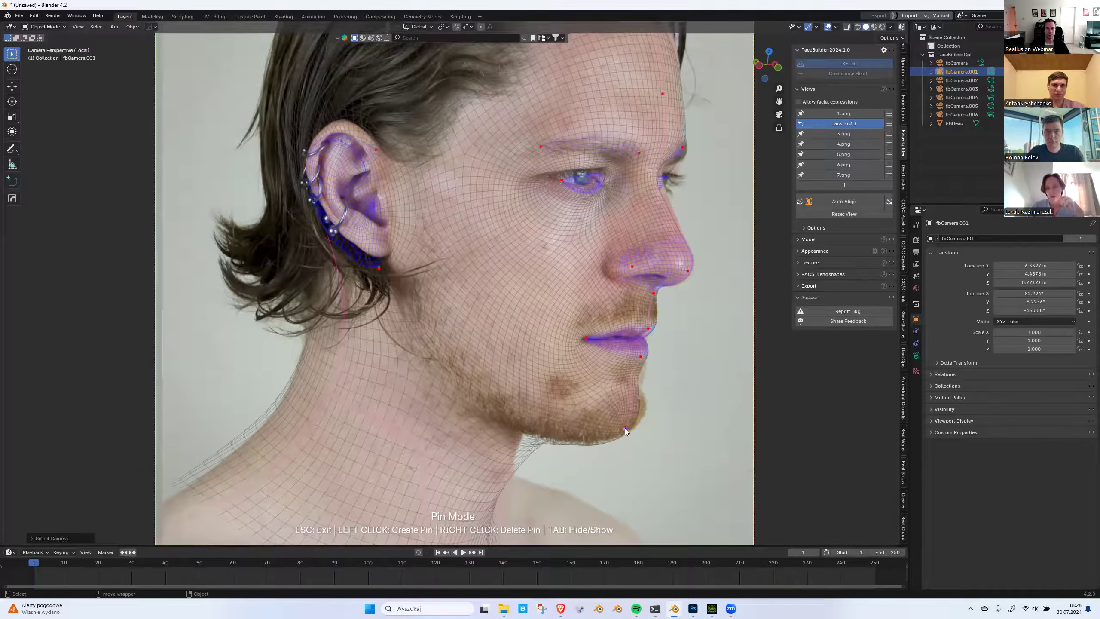
In view 2.png, pin the mesh under the chin, at the throat and at the nape to match the neck outline.
left_click(527, 444)
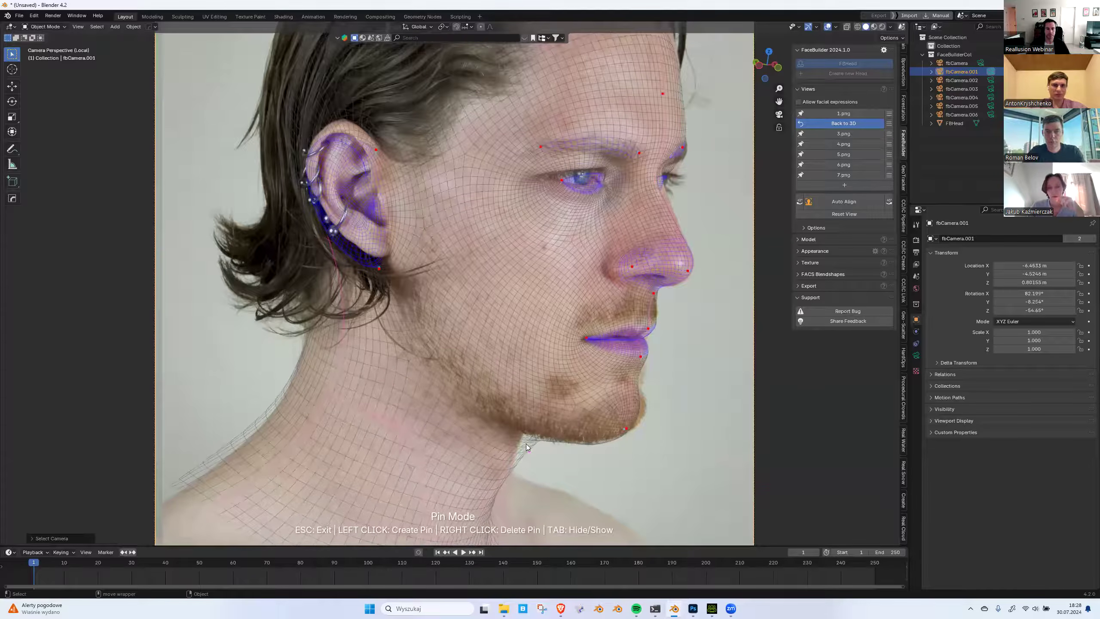
scroll(475, 465, "down", 2)
left_click(487, 466)
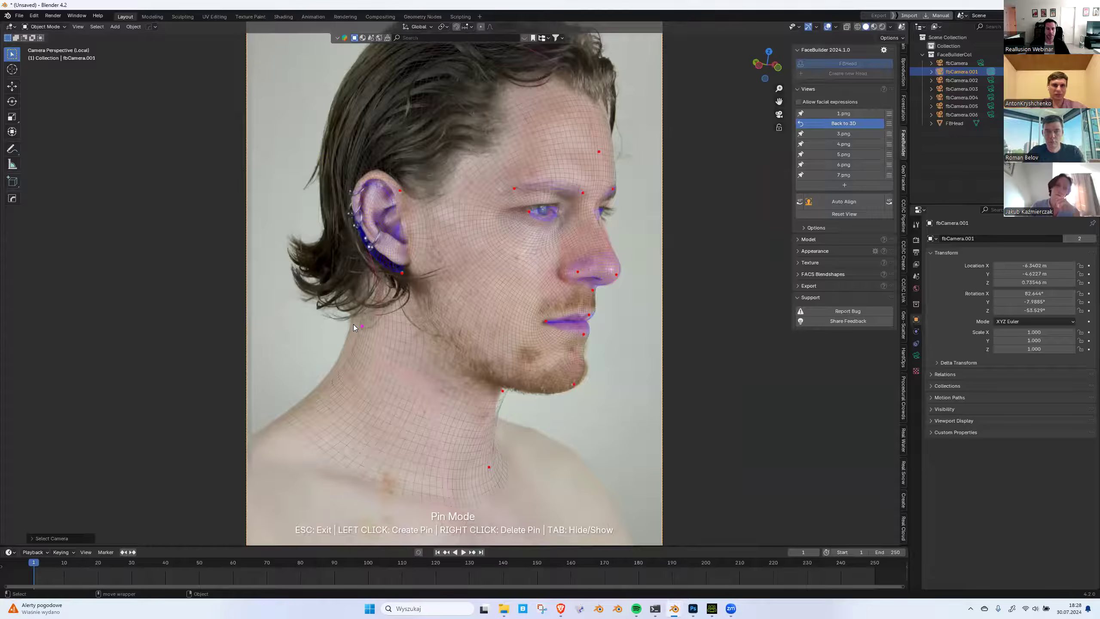
In view 2.png, fit the mesh to the back edge of the ear and the outer corner of the near eye.
scroll(366, 272, "up", 1)
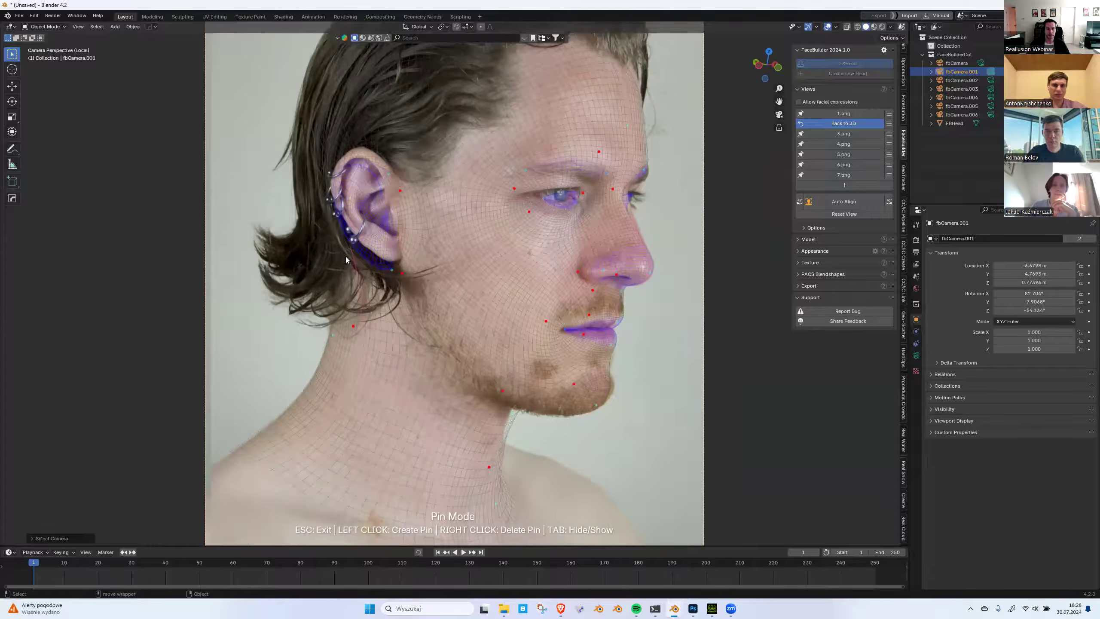
scroll(349, 249, "up", 2)
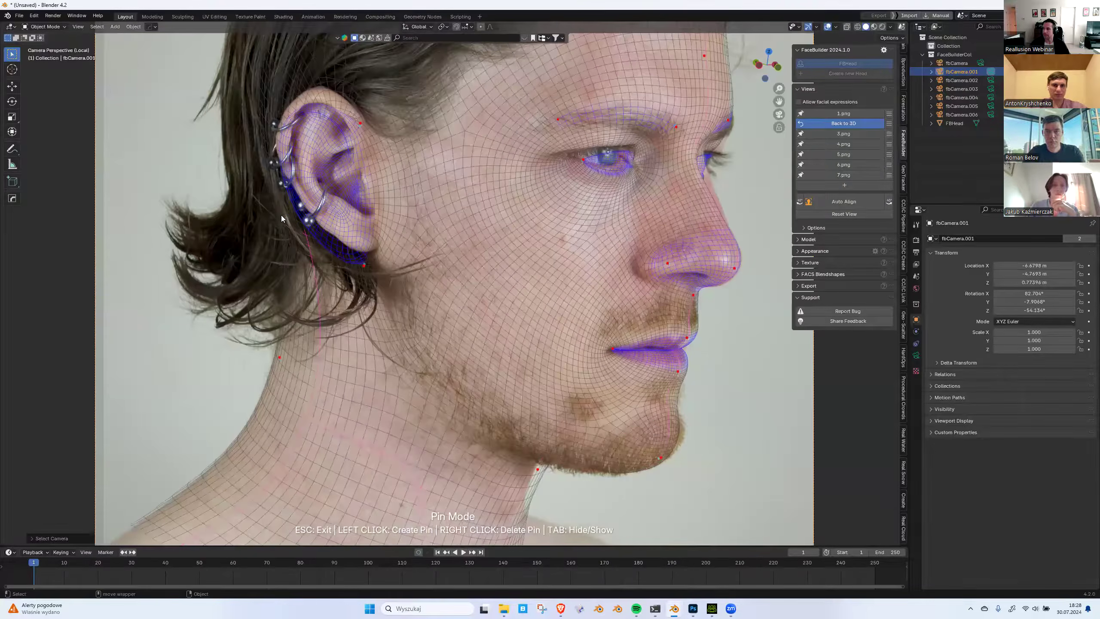
scroll(289, 212, "up", 1)
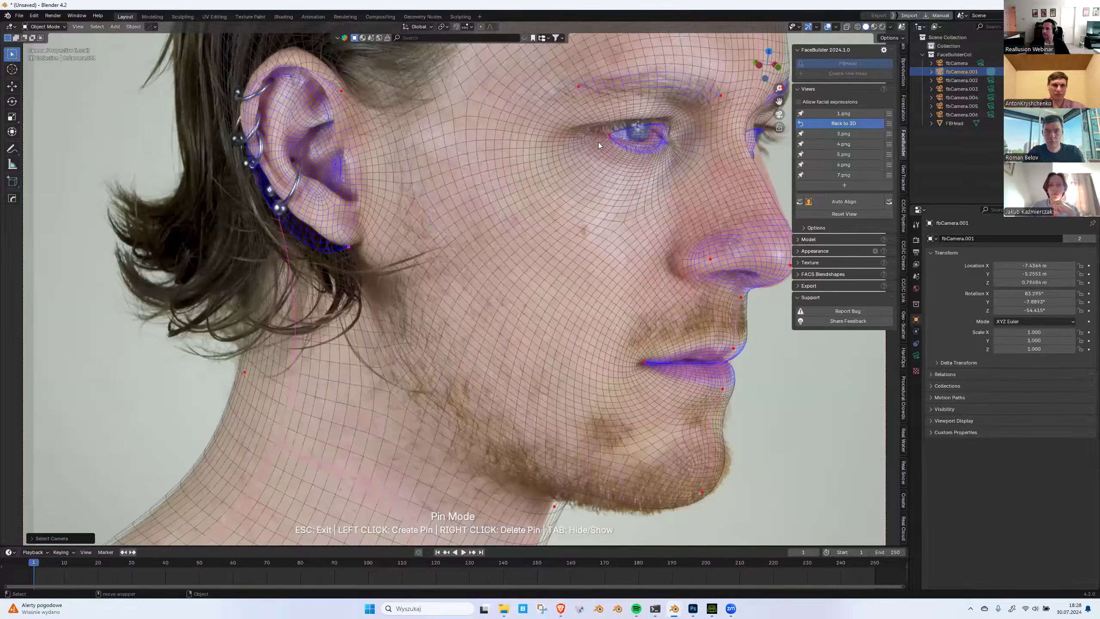
left_click_drag(611, 135, 595, 130)
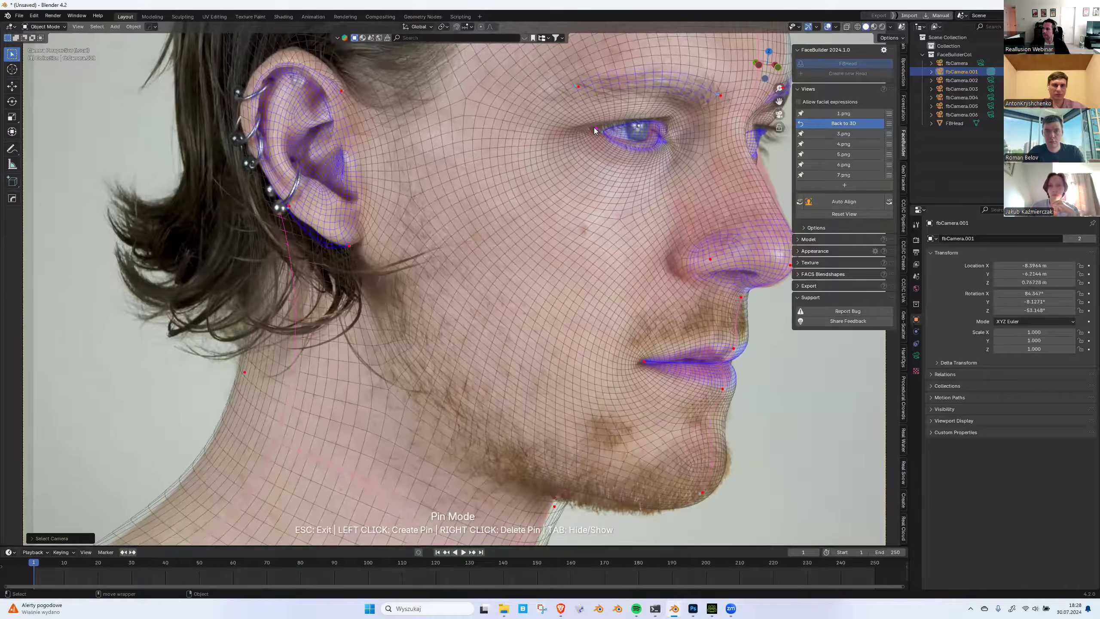
In view 3.png, pin the tip of the mesh's nose to the nose profile in the photo.
scroll(646, 137, "down", 3)
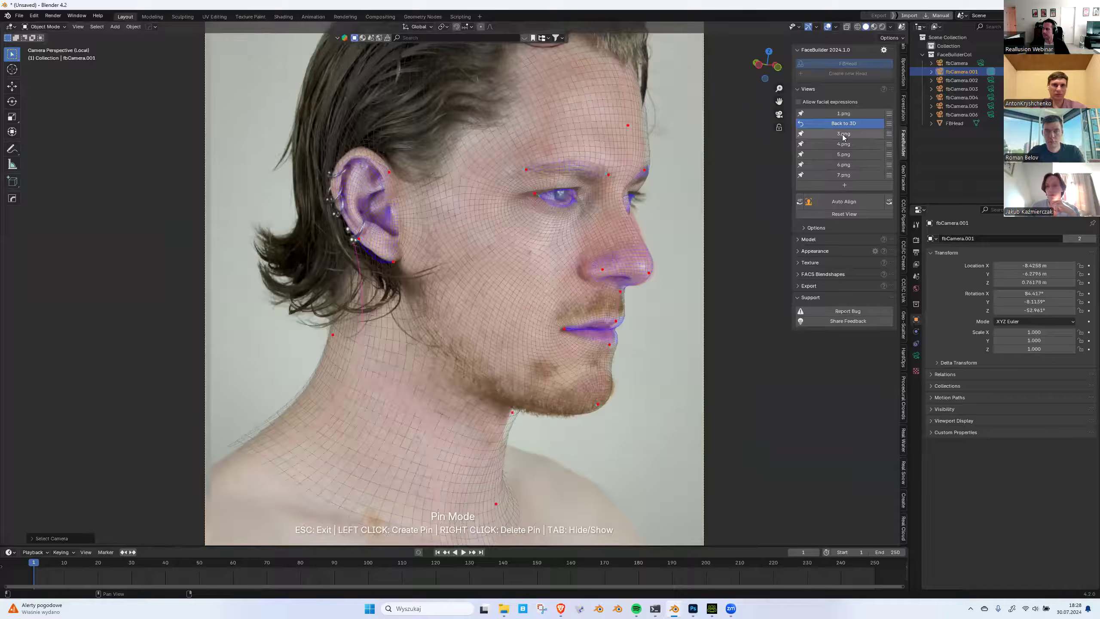
left_click(842, 137)
scroll(121, 214, "up", 3)
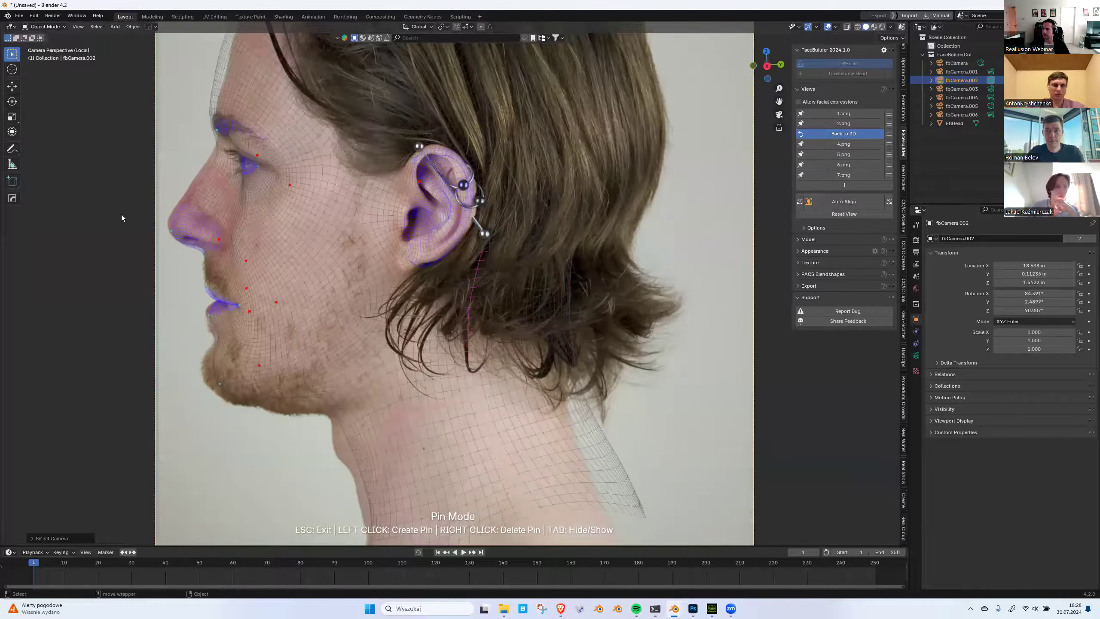
left_click(111, 214)
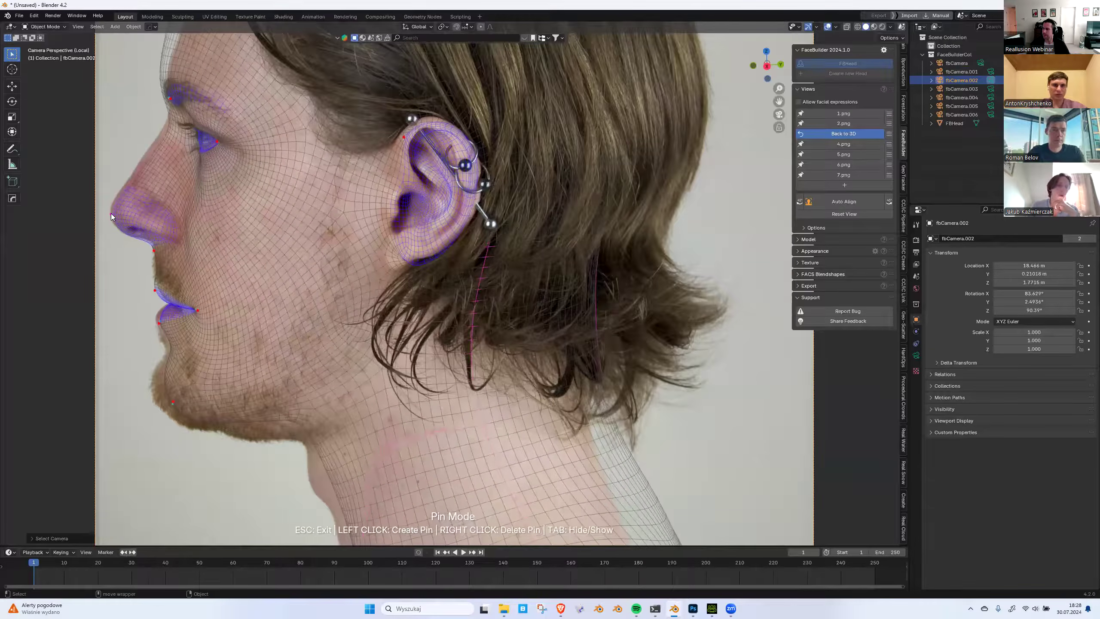
scroll(260, 88, "up", 1)
In view 3.png, pin the mesh's forehead contour to the photo and add a pin on the scalp above the hairline.
scroll(260, 92, "down", 4)
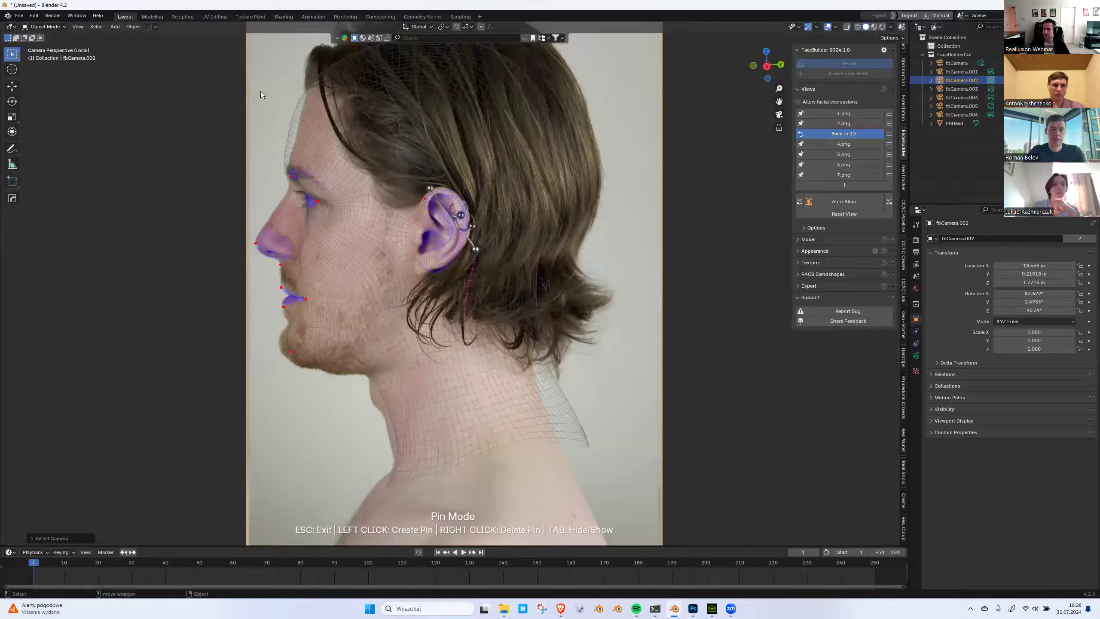
scroll(258, 91, "up", 1)
left_click(269, 97)
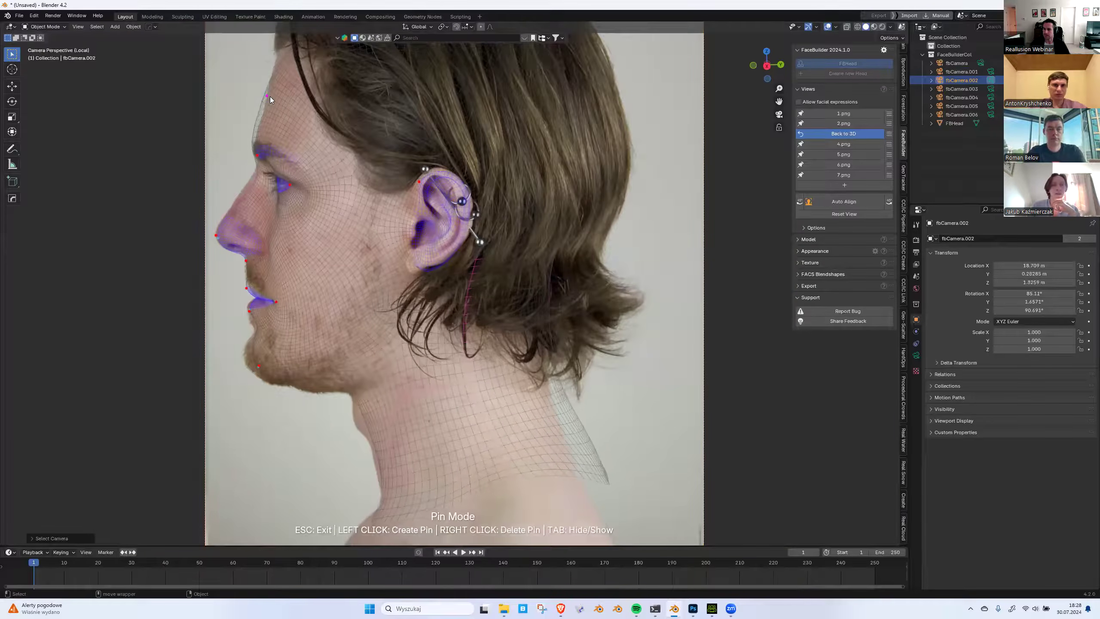
scroll(367, 69, "down", 1)
left_click(365, 66)
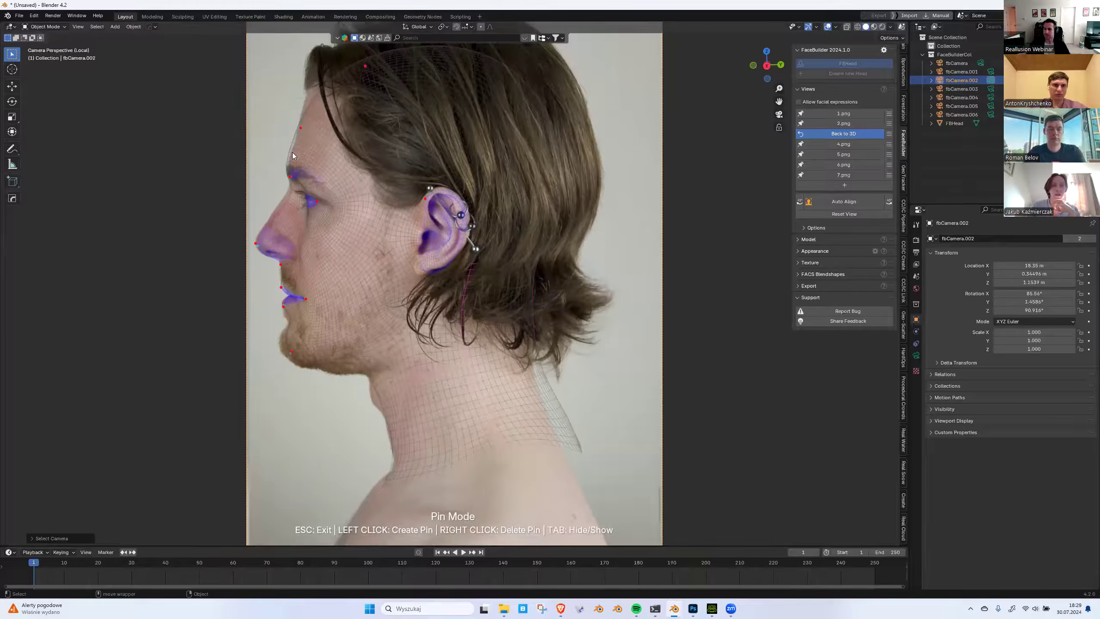
In view 3.png, pin the mesh's lower forehead, upper lip and nose tip, and fit its nape and throat to the neck outline.
left_click(292, 155)
scroll(219, 395, "up", 2)
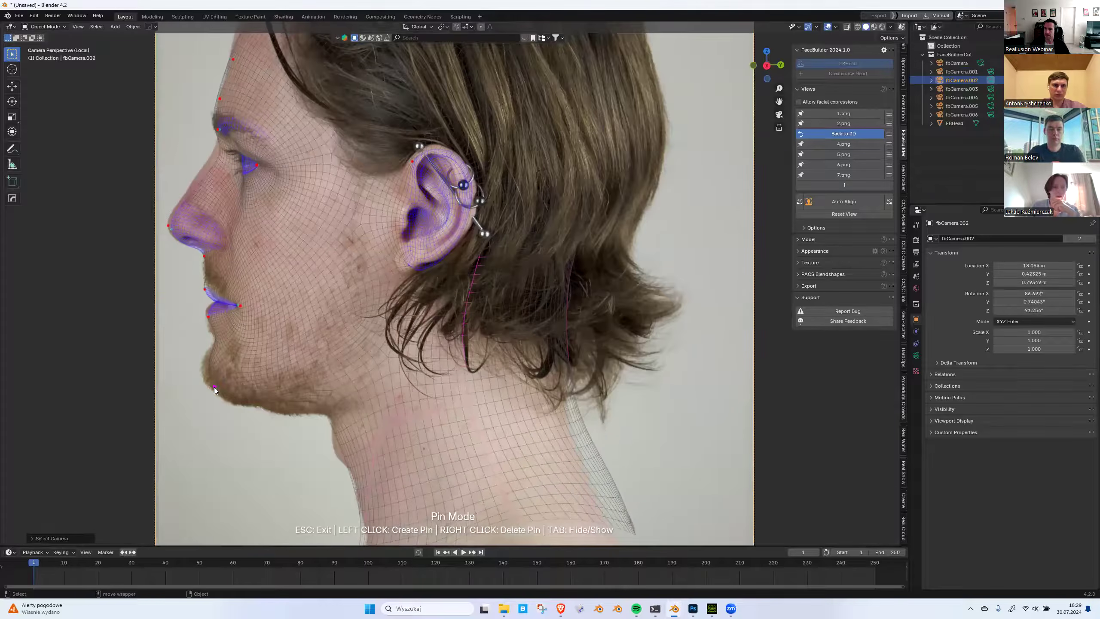
left_click(205, 287)
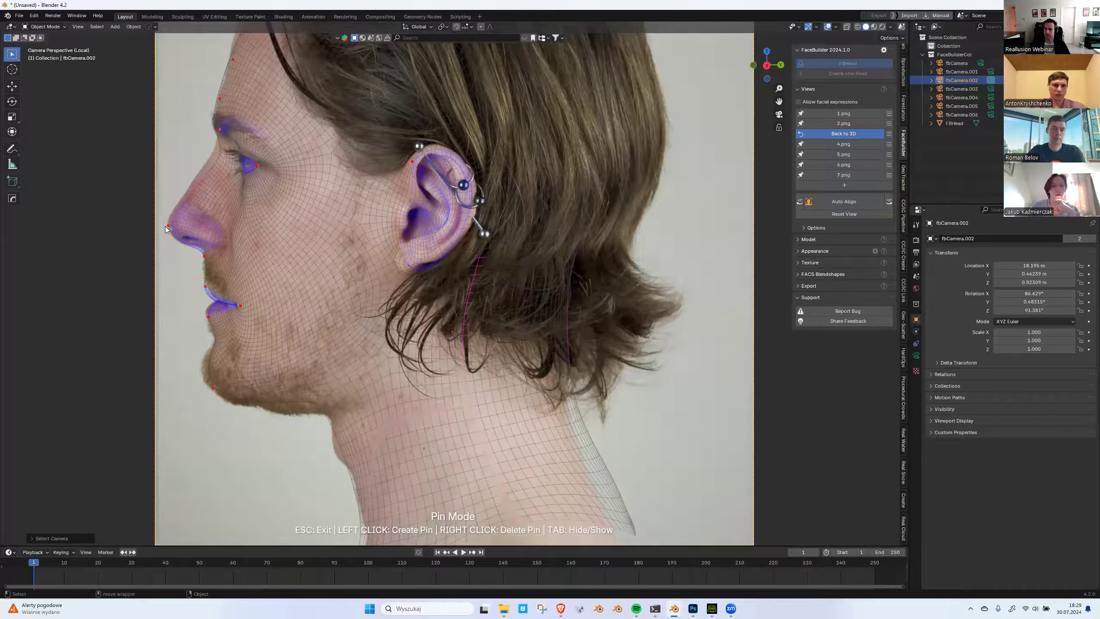
left_click(167, 223)
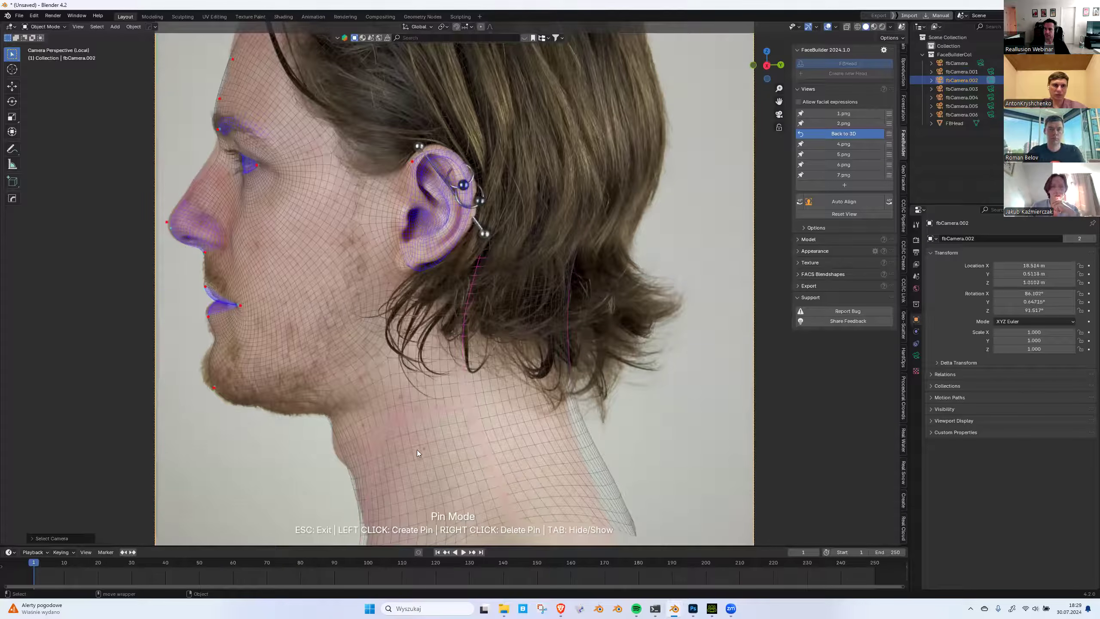
left_click(590, 487)
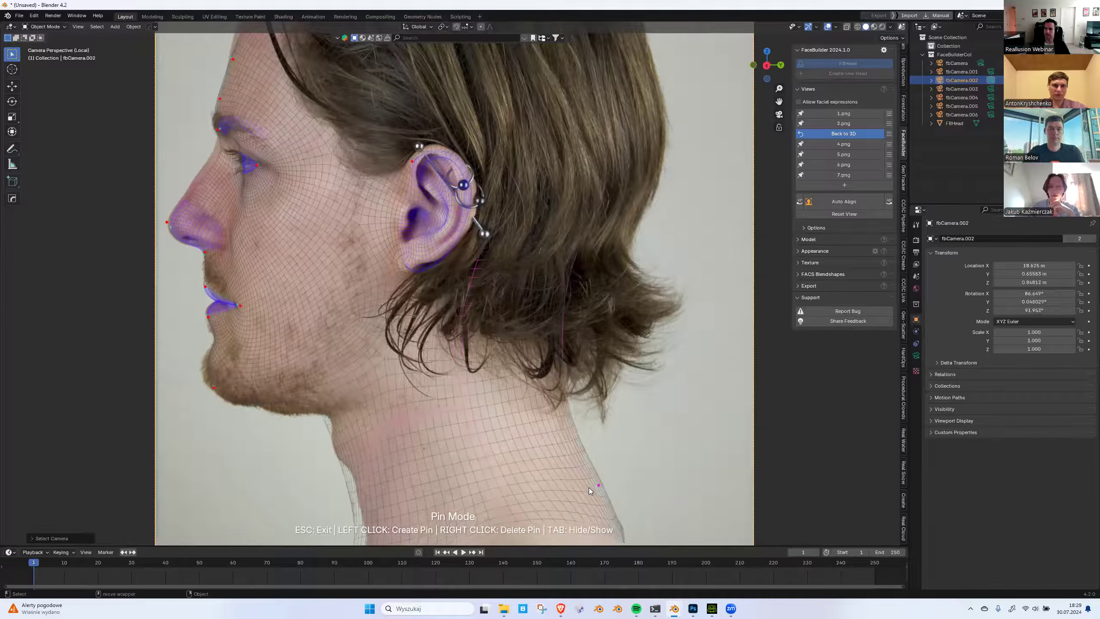
left_click(330, 428)
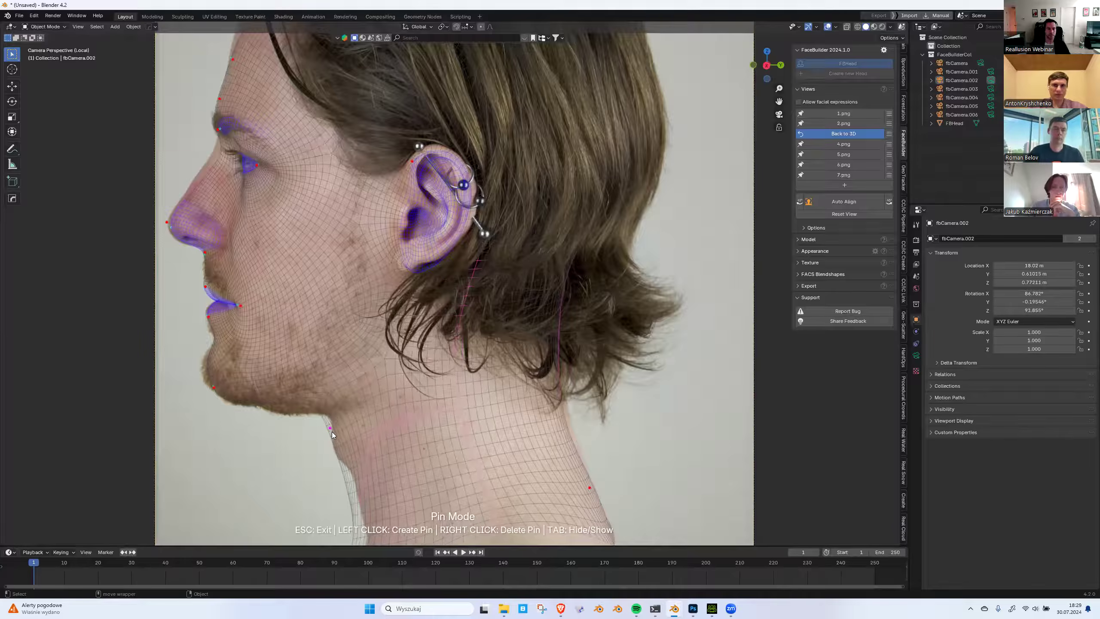
In view 4.png, pin the mesh's forehead contour from hairline to brow and add a pin on the nape.
left_click(844, 144)
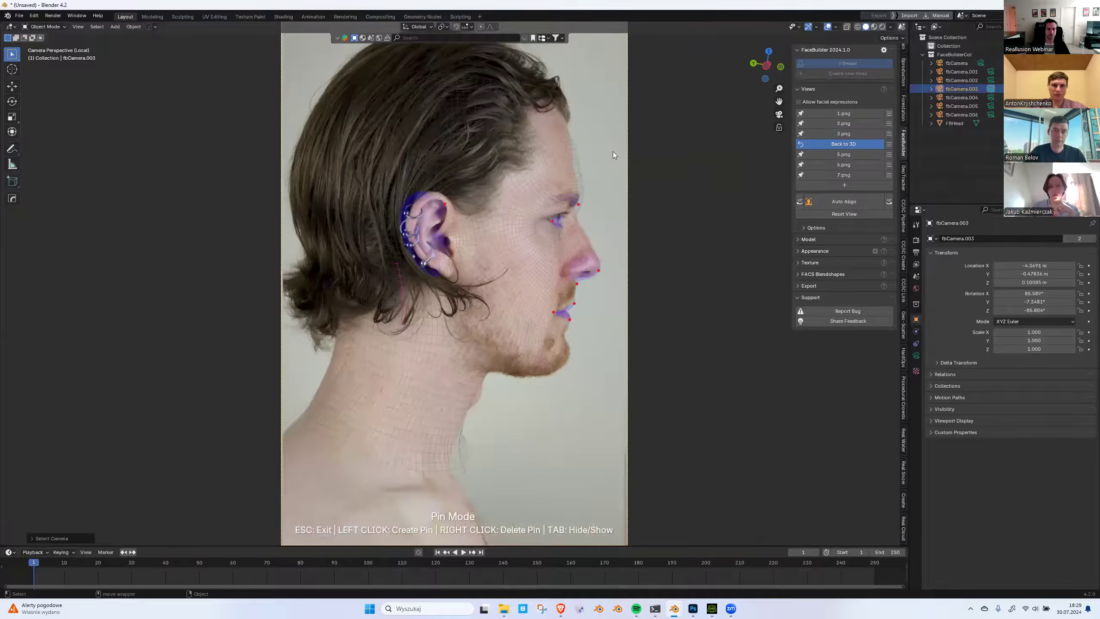
scroll(635, 106, "up", 3)
left_click(632, 113)
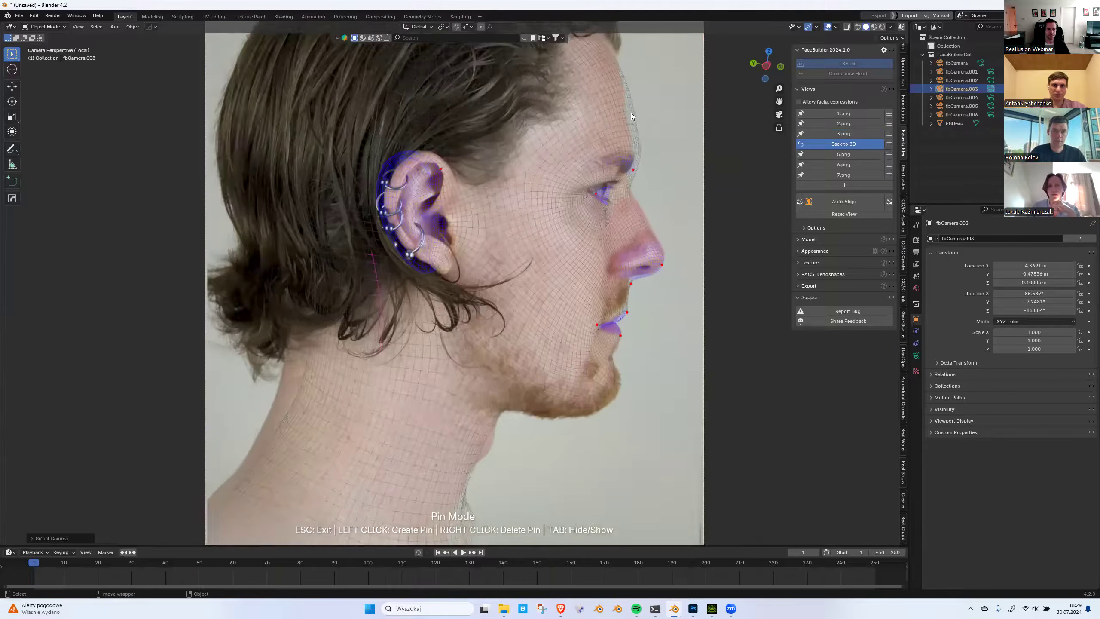
left_click_drag(631, 113, 625, 109)
left_click(603, 46)
left_click(631, 147)
left_click_drag(290, 389, 290, 389)
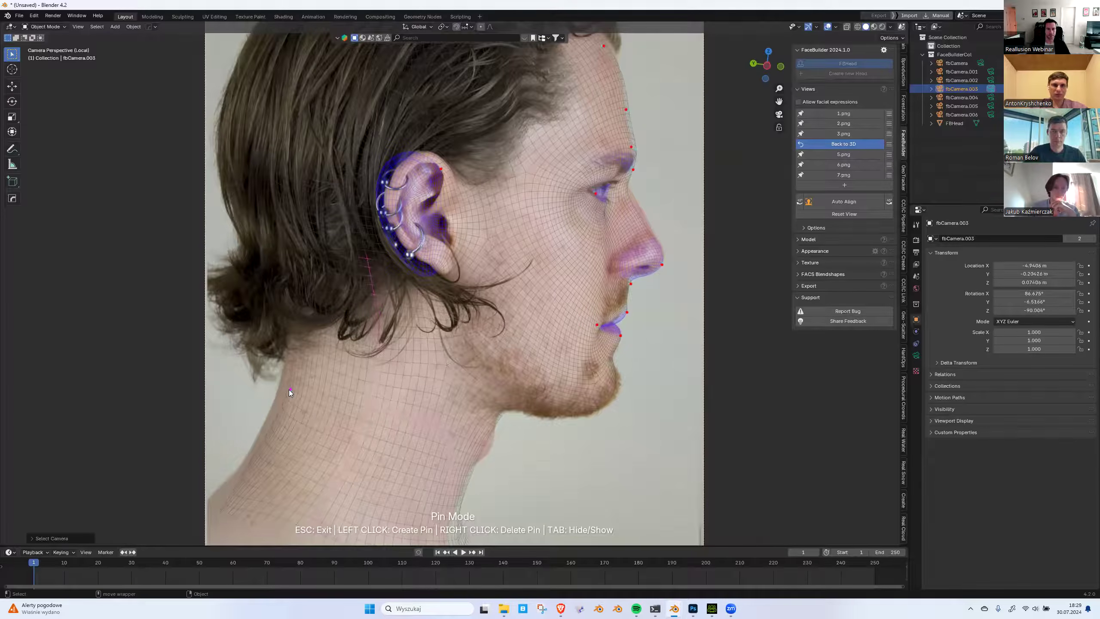
In view 5.png, fit the tops of both ears to the photo and pin the side of the neck.
left_click(847, 155)
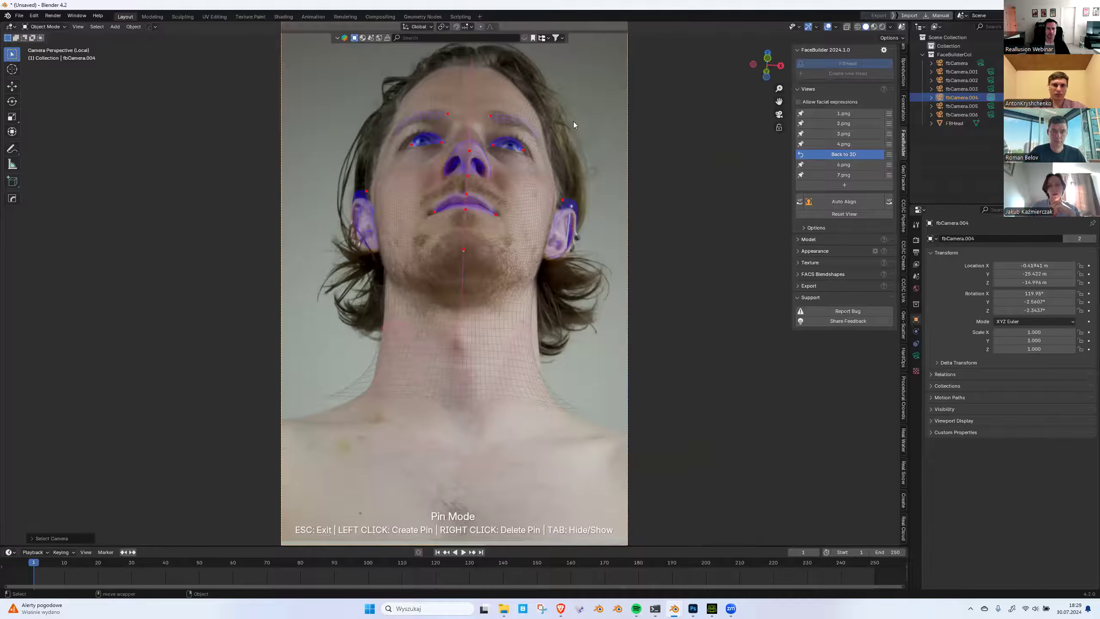
scroll(362, 199, "up", 2)
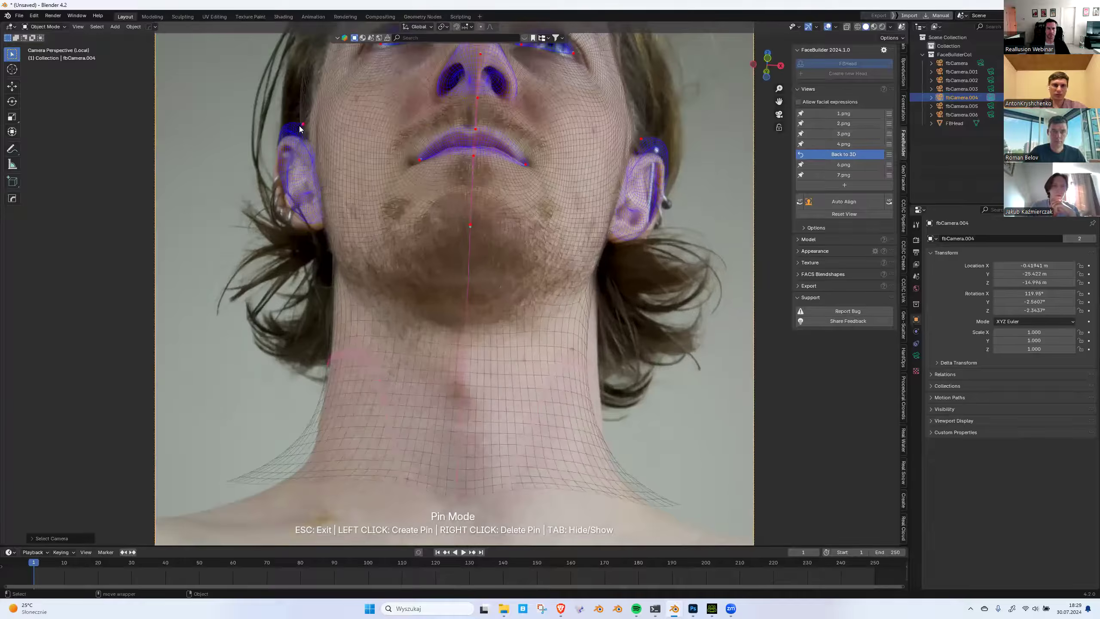
left_click_drag(301, 135, 305, 141)
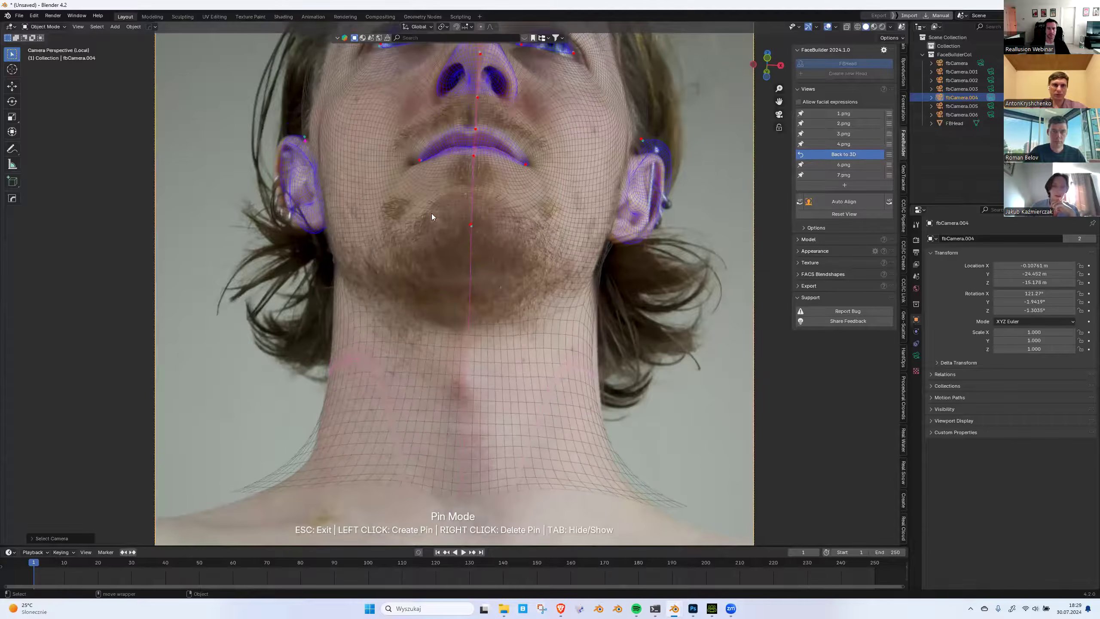
scroll(588, 265, "down", 1)
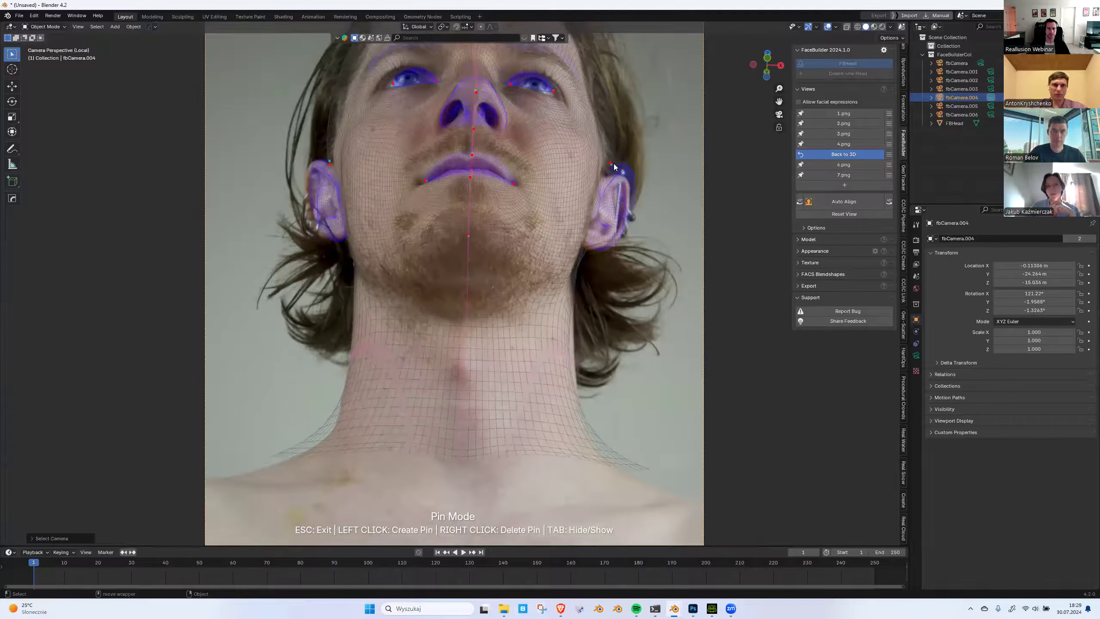
left_click_drag(611, 173, 609, 172)
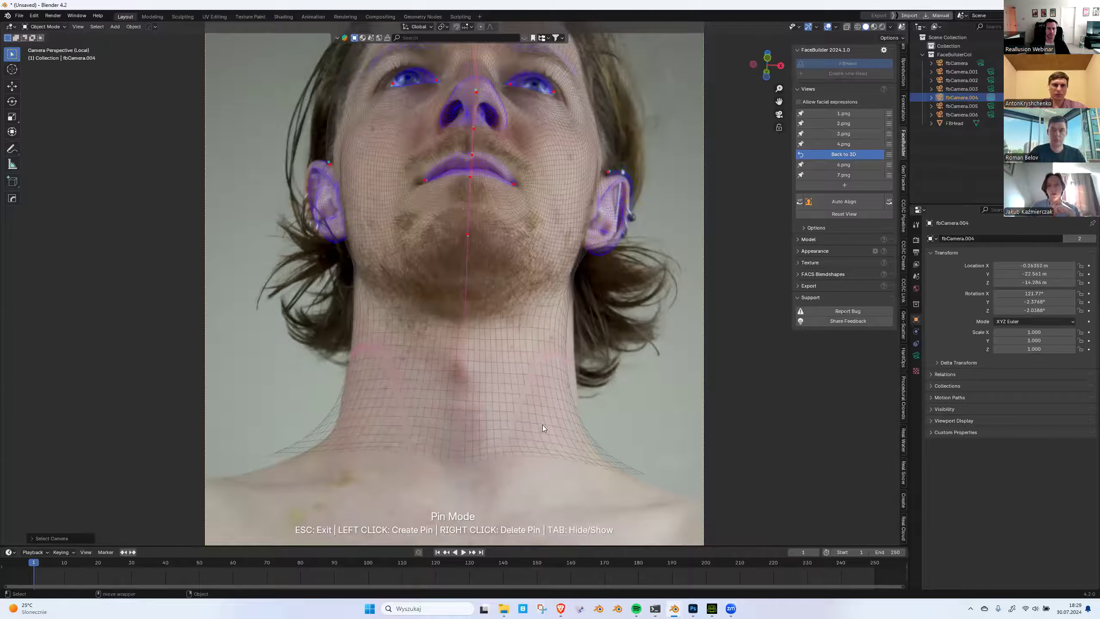
left_click(568, 369)
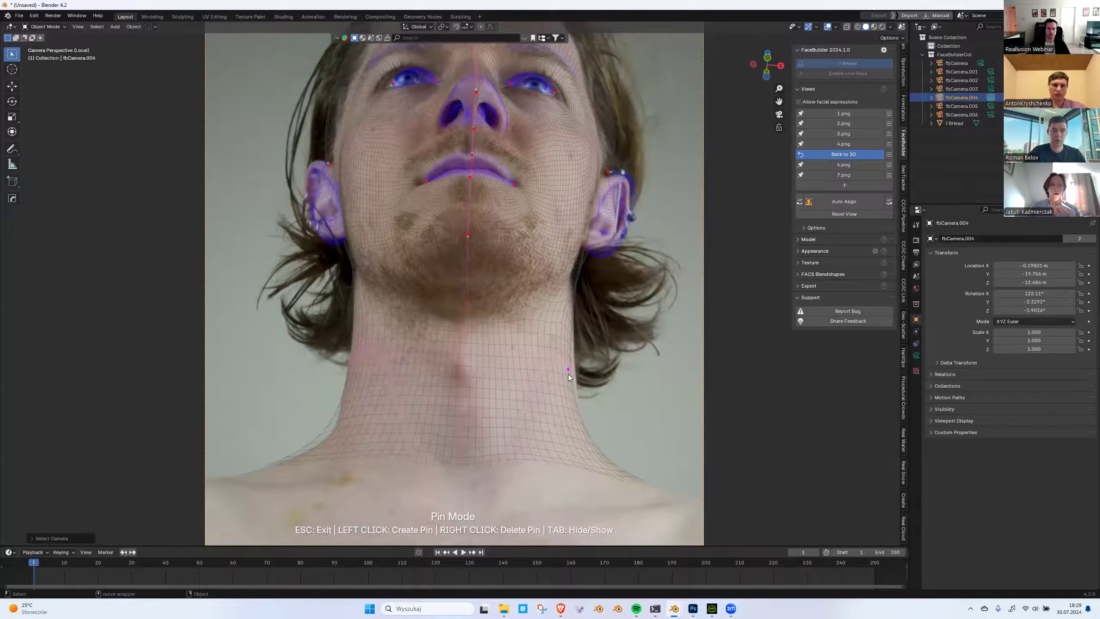
In view 5.png, pin the outer edge of the nostril on the image's left to the photo.
scroll(542, 247, "down", 2)
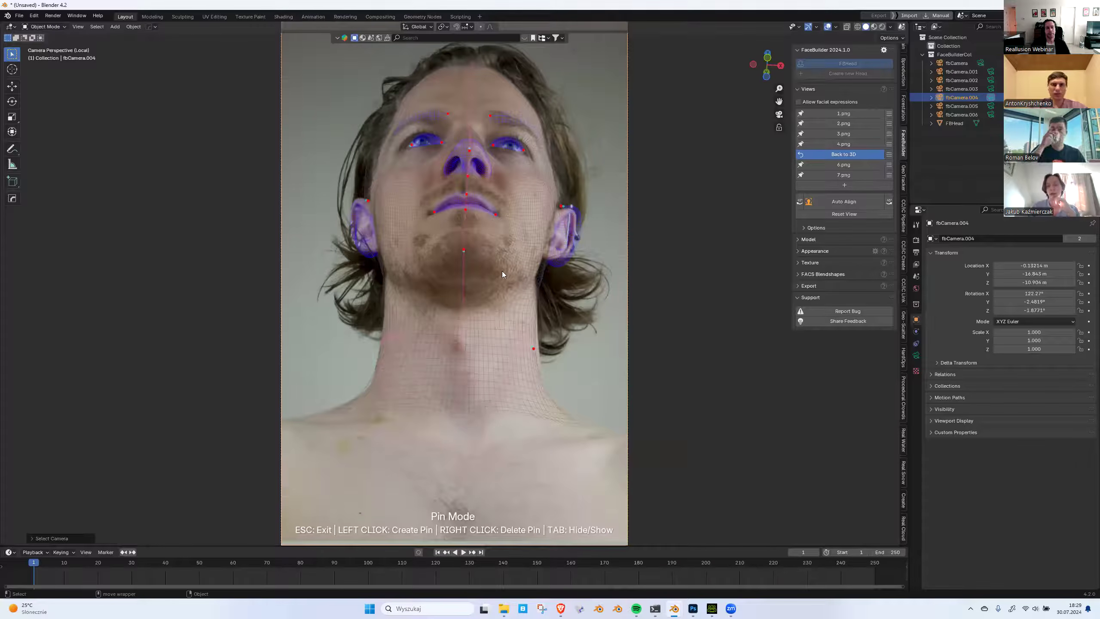
scroll(444, 103, "up", 2)
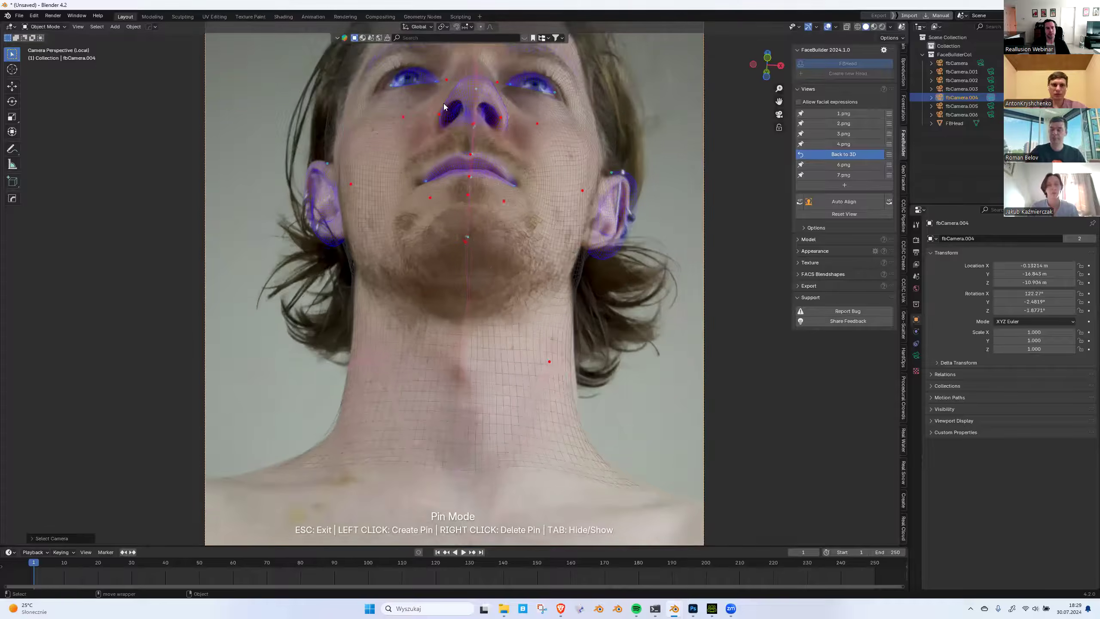
scroll(444, 105, "up", 1)
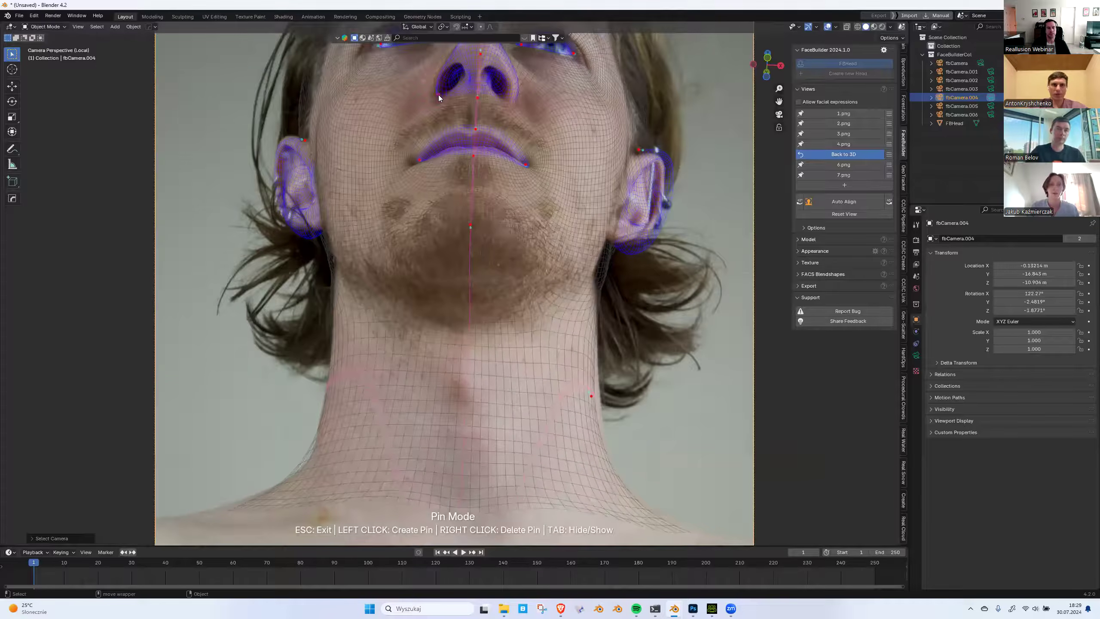
left_click_drag(439, 95, 432, 97)
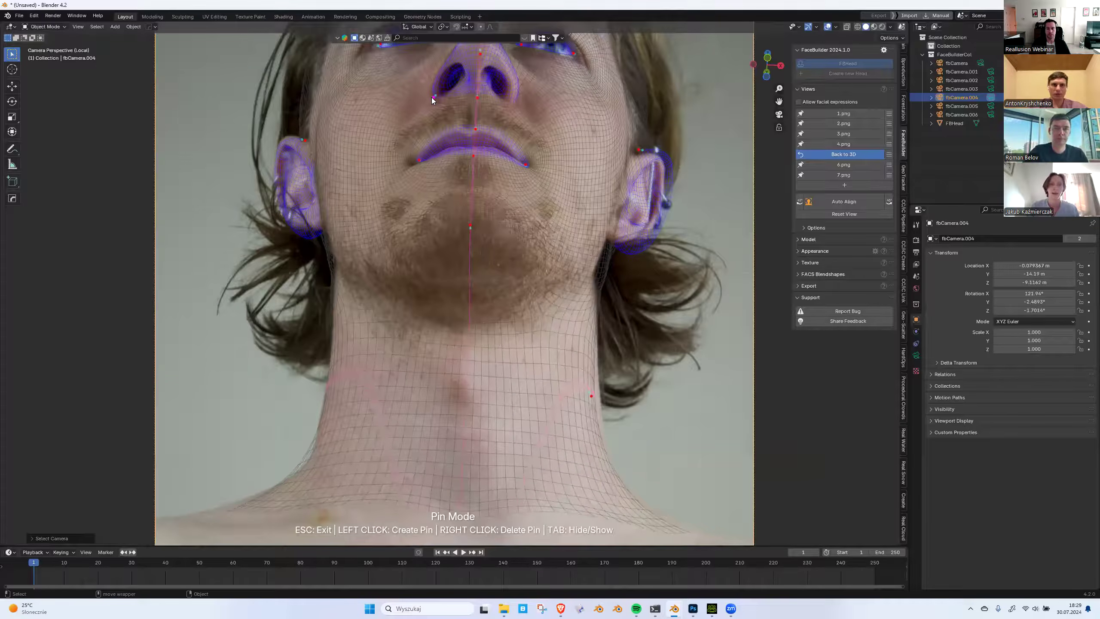
In view 6.png, fit the mesh's nose tip, chin and front of the neck to the photo's profile.
scroll(432, 74, "down", 3)
left_click(843, 164)
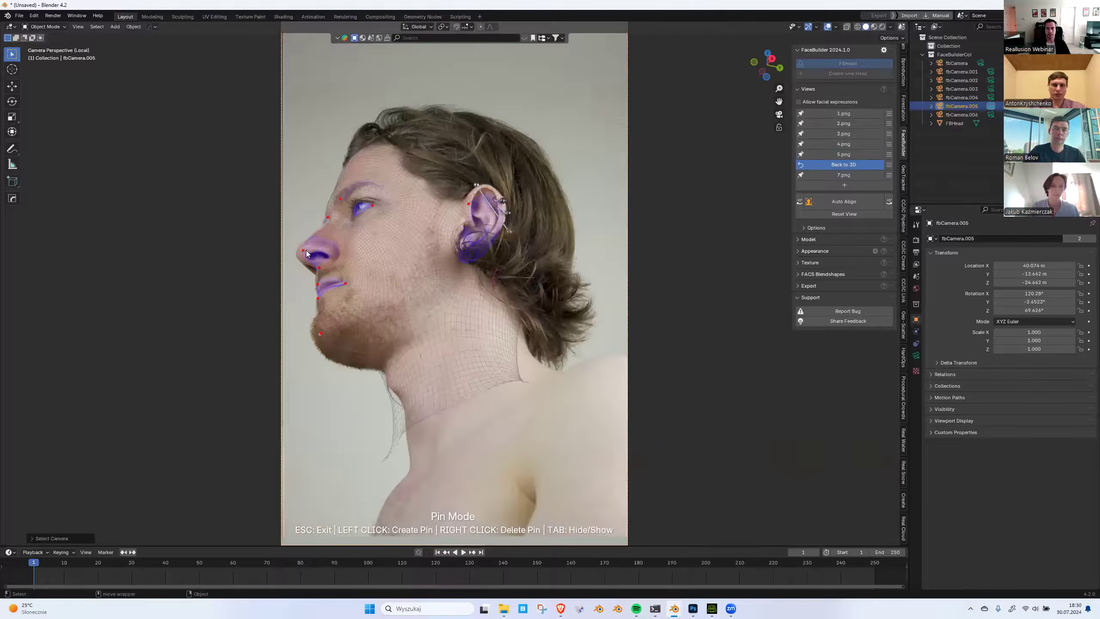
left_click_drag(305, 251, 299, 254)
left_click_drag(316, 337, 315, 340)
left_click_drag(393, 430, 419, 447)
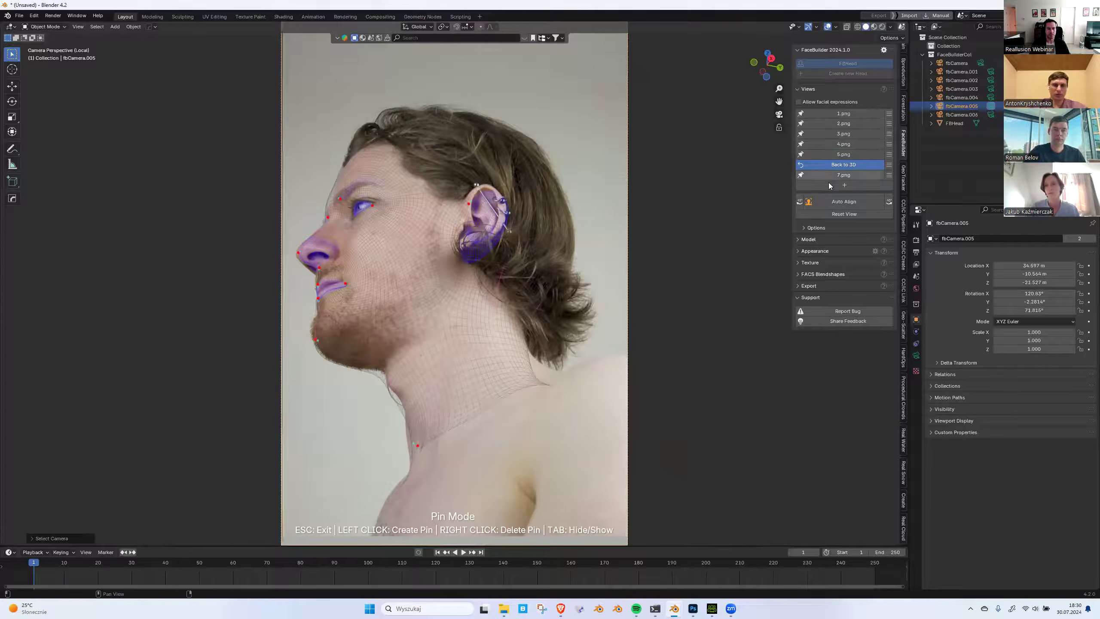
In view 7.png, adjust the mesh's lower forehead contour to match the photo.
left_click(809, 178)
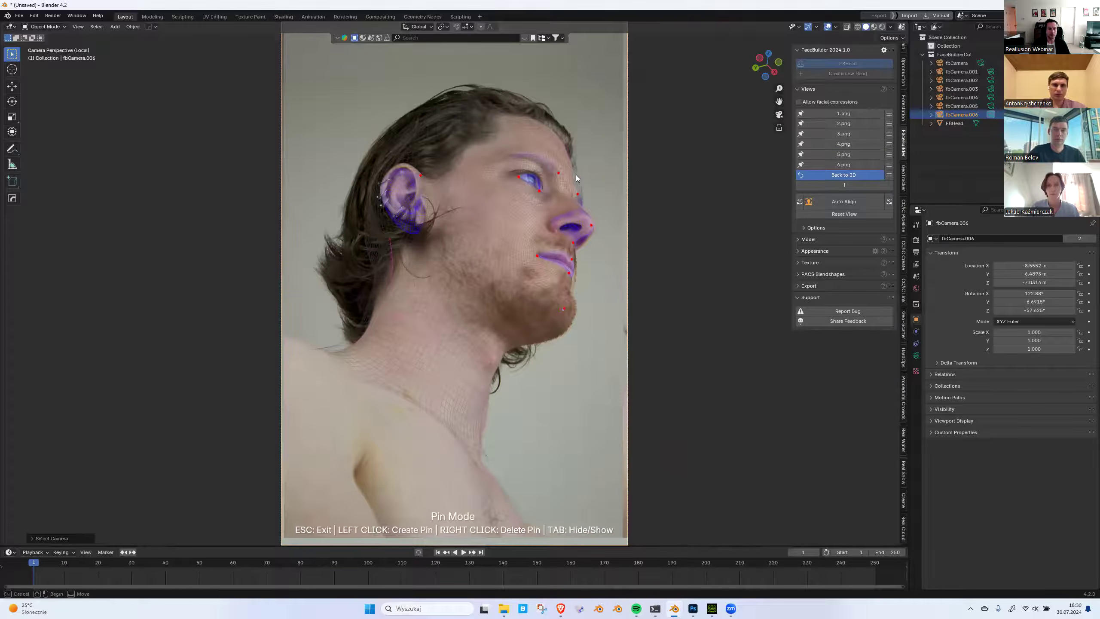
left_click_drag(573, 173, 571, 172)
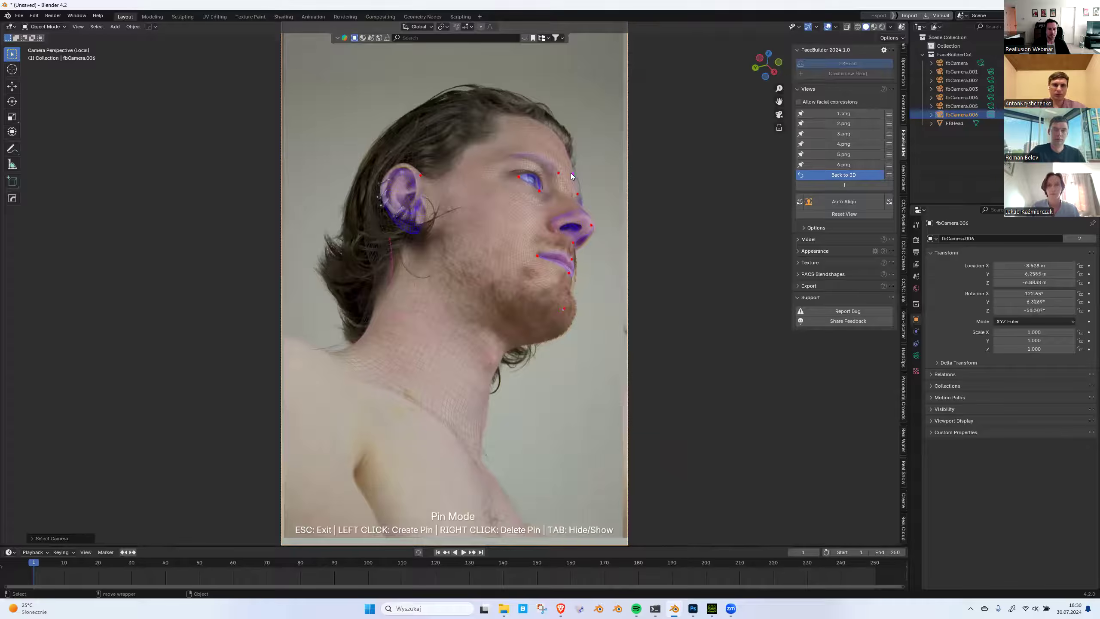
Create the head's texture from the aligned photo views and check it around the model in 3D.
left_click(806, 263)
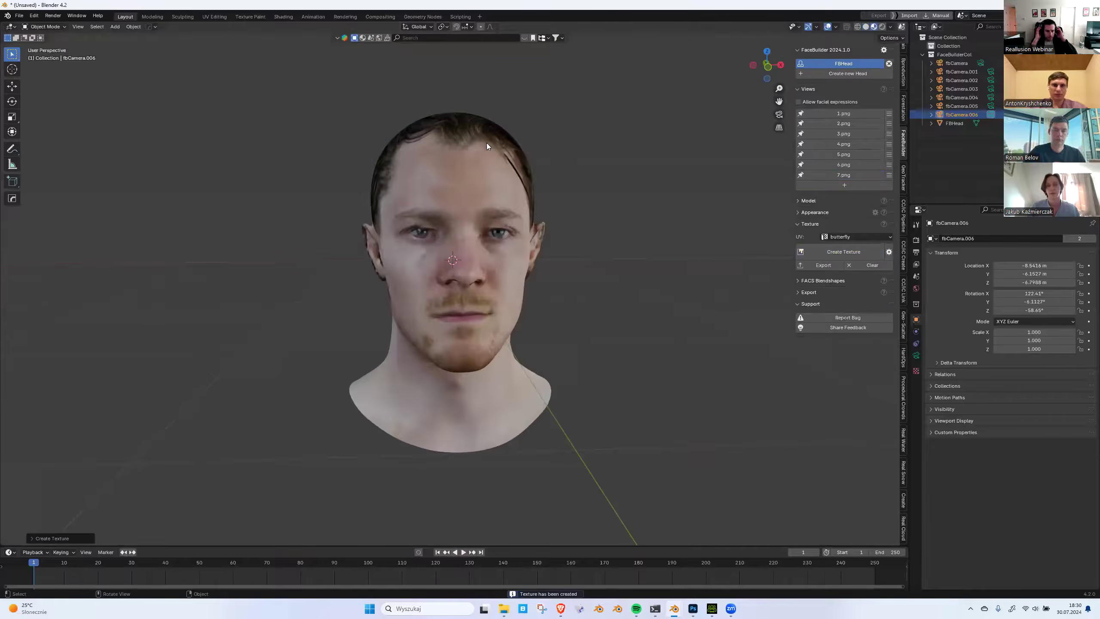
middle_click_drag(487, 142, 520, 189)
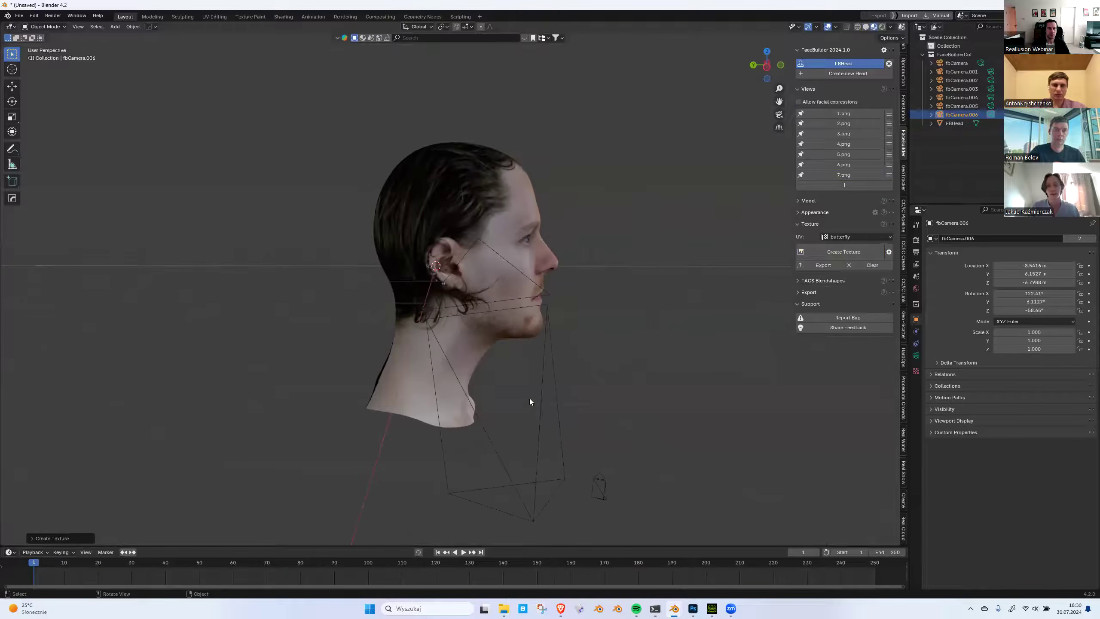
middle_click_drag(748, 216, 532, 212)
middle_click_drag(458, 235, 473, 281)
Select the FBHead mesh and export it from FaceBuilder to Character Creator.
left_click(474, 281)
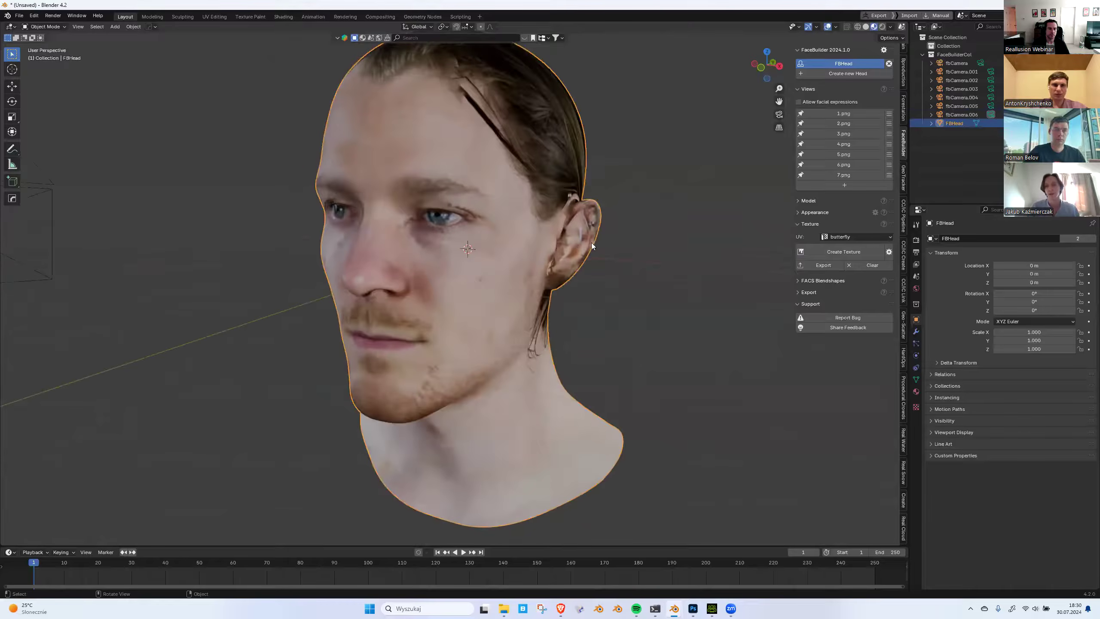
left_click(802, 292)
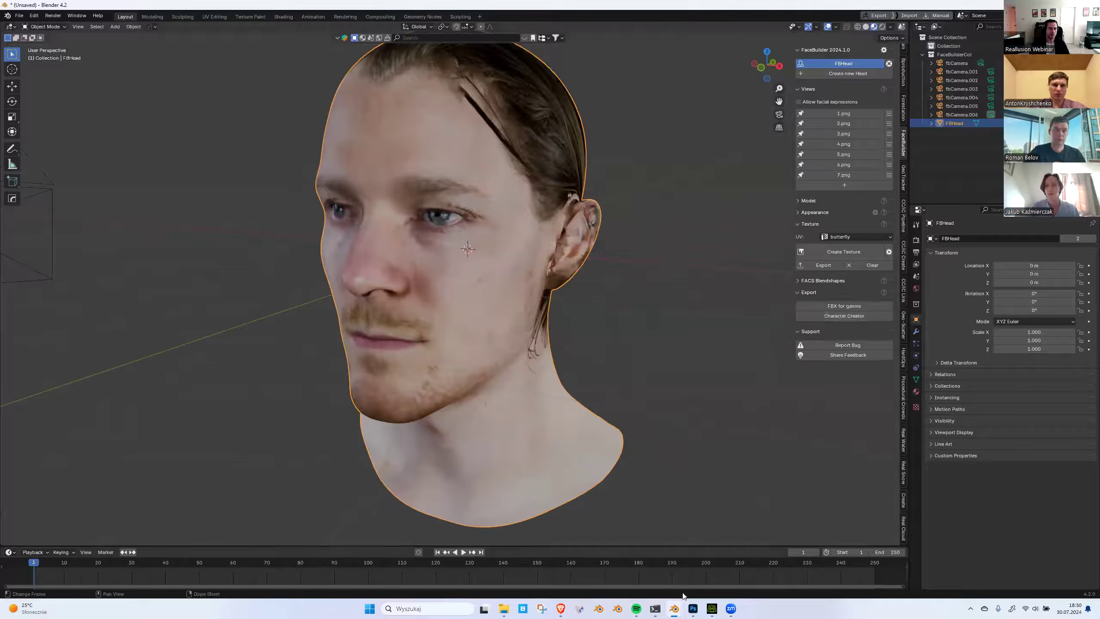
left_click(872, 315)
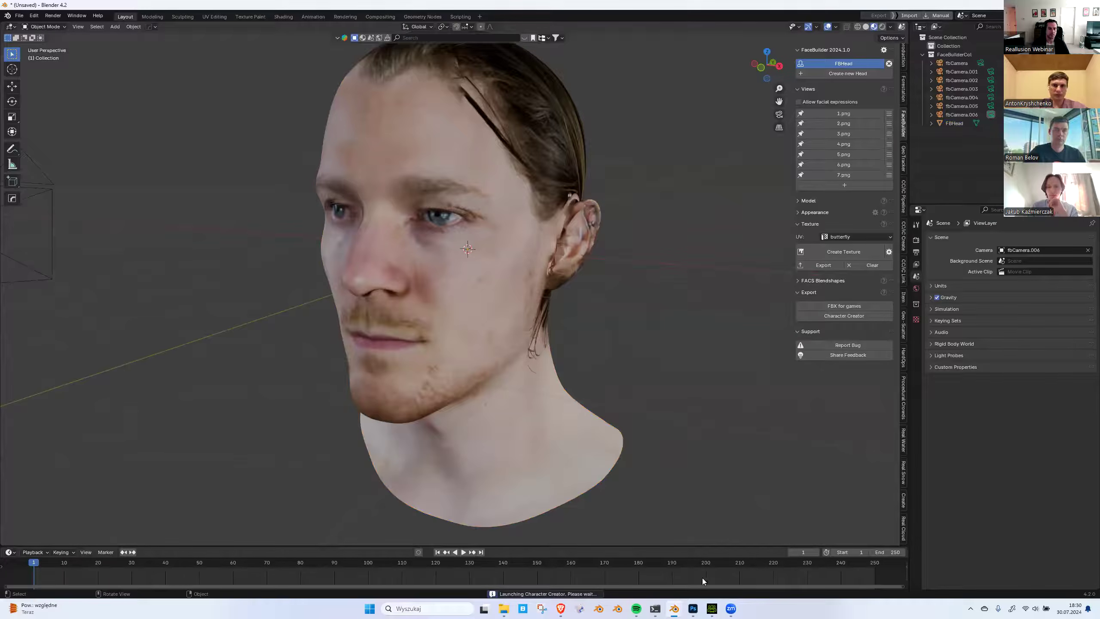
mouse_move(713, 608)
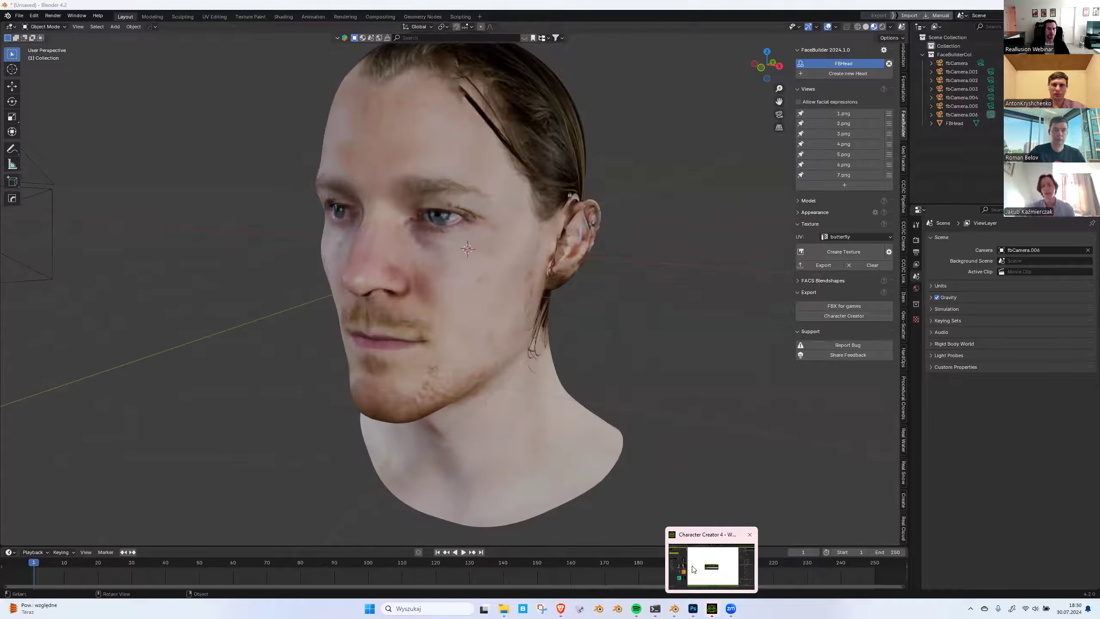
middle_click_drag(600, 411, 526, 388)
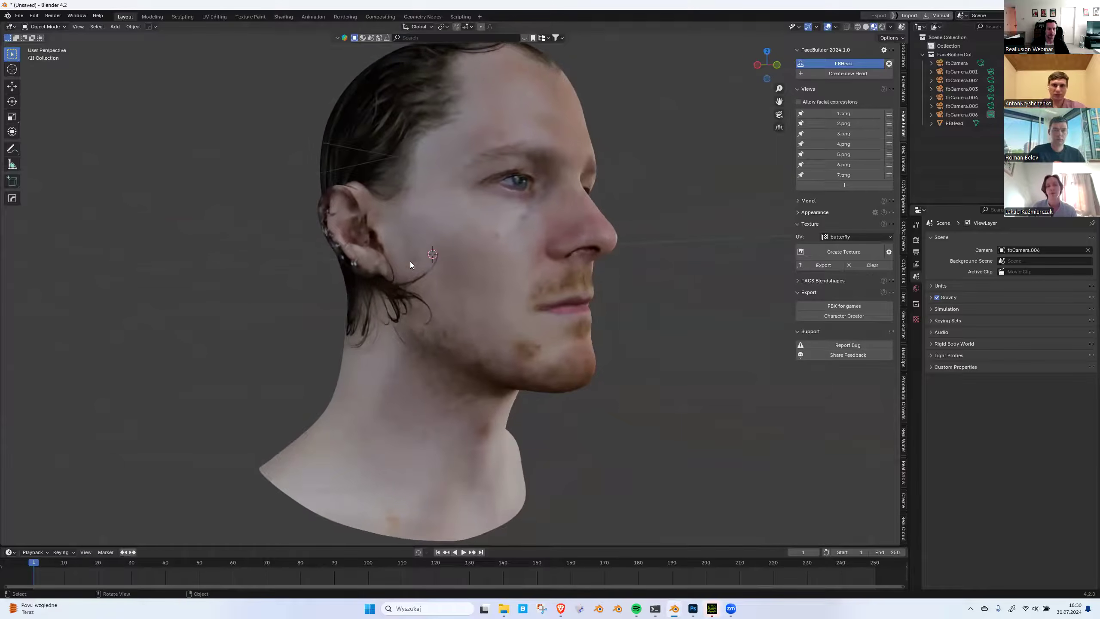
middle_click_drag(410, 262, 511, 333)
middle_click_drag(599, 271, 485, 235)
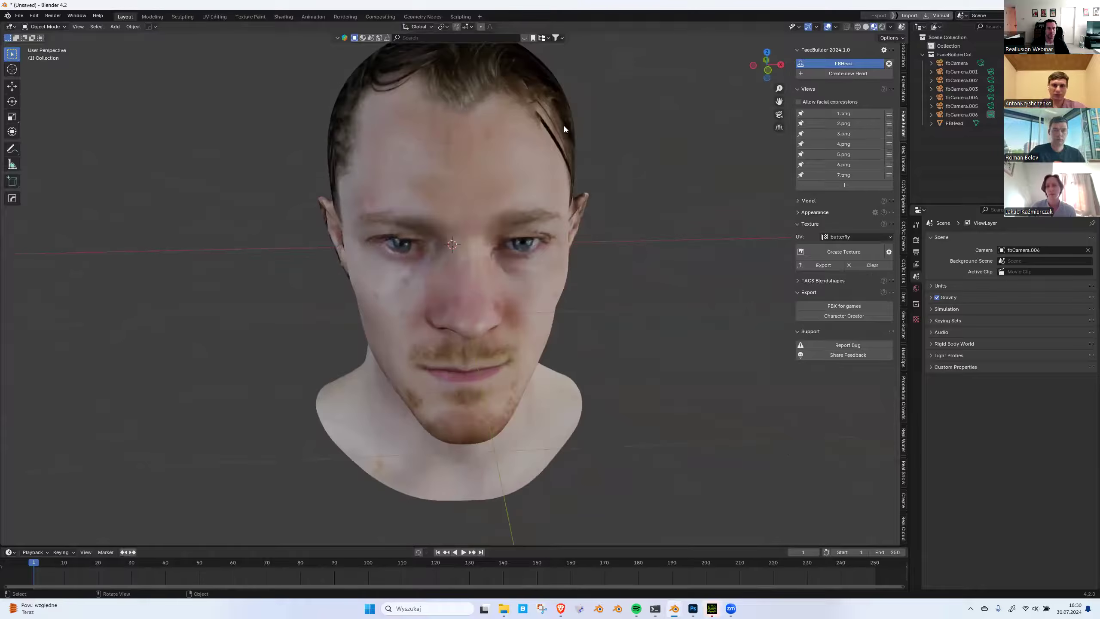
middle_click_drag(579, 277, 507, 251)
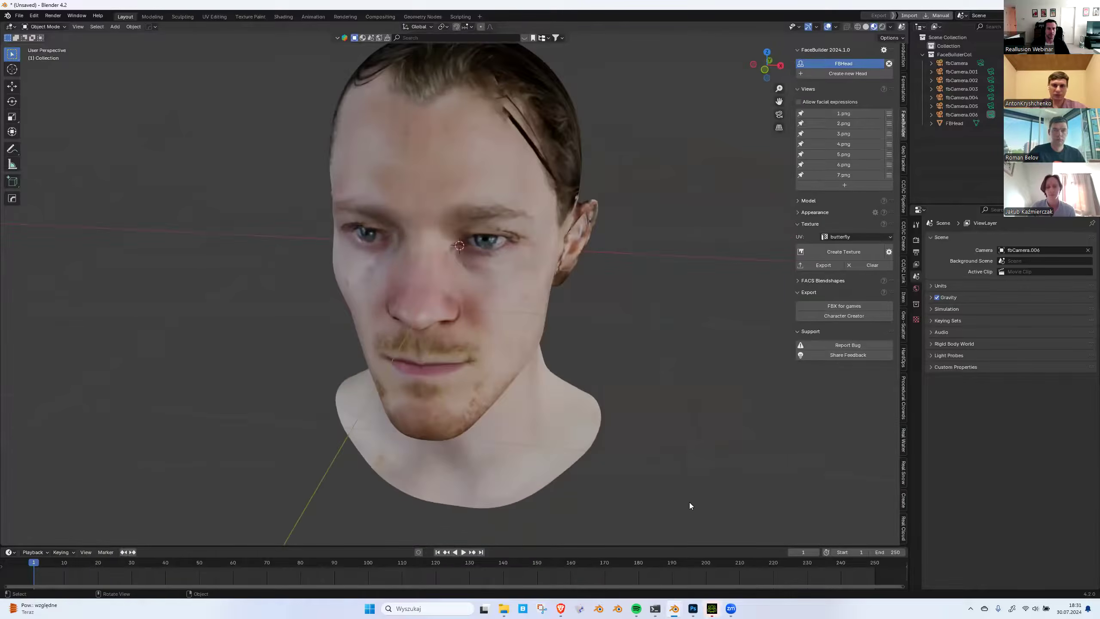
Switch to Character Creator 4 and dismiss the camera calibration warning.
left_click(712, 608)
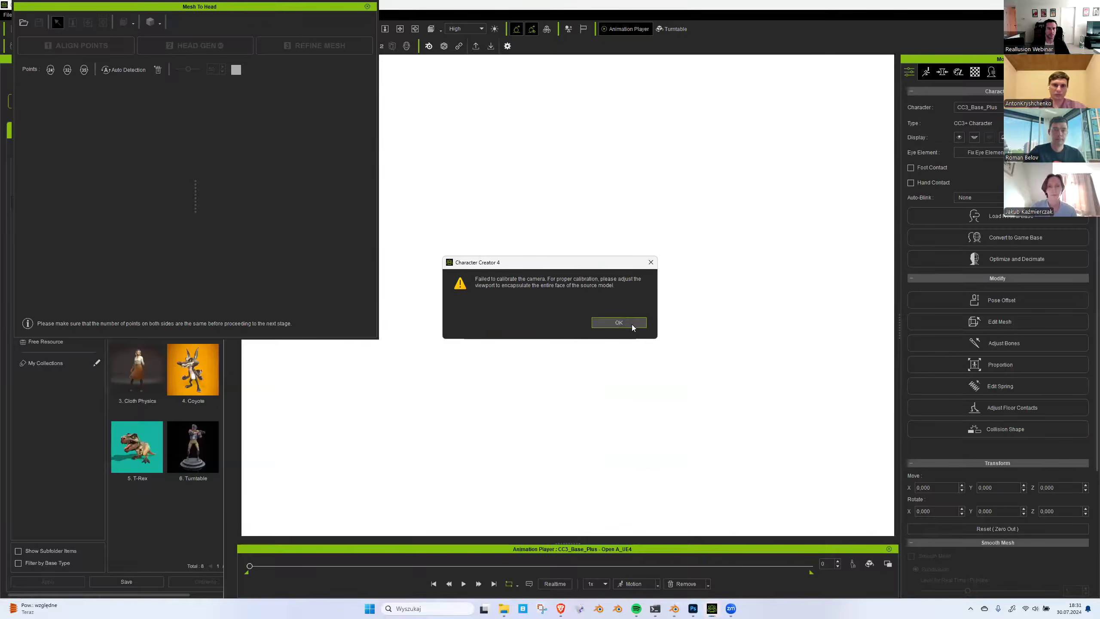
left_click(619, 322)
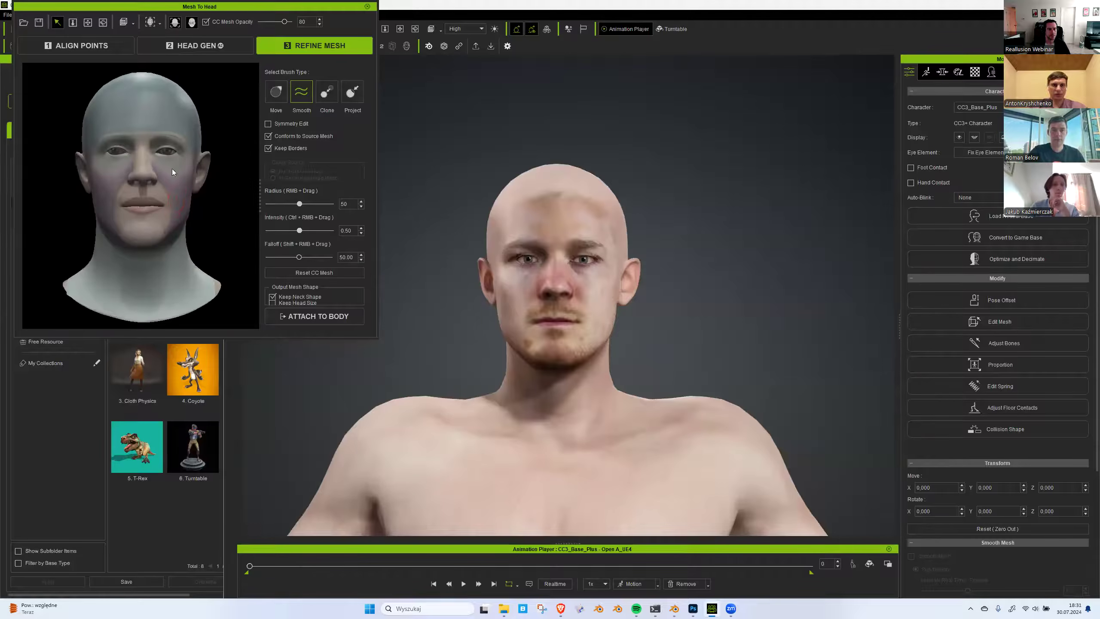
Attach the head to the body and generate the character with the Male body type, Type 2 texture mask and 4096 texture size.
left_click(311, 316)
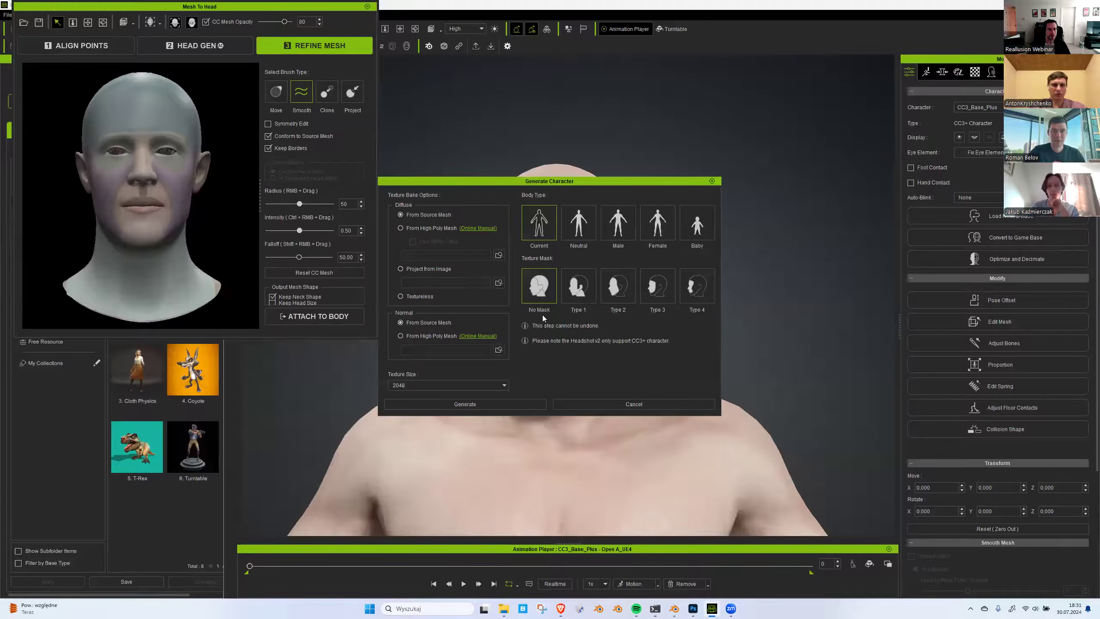
left_click(621, 292)
left_click(616, 235)
left_click(619, 288)
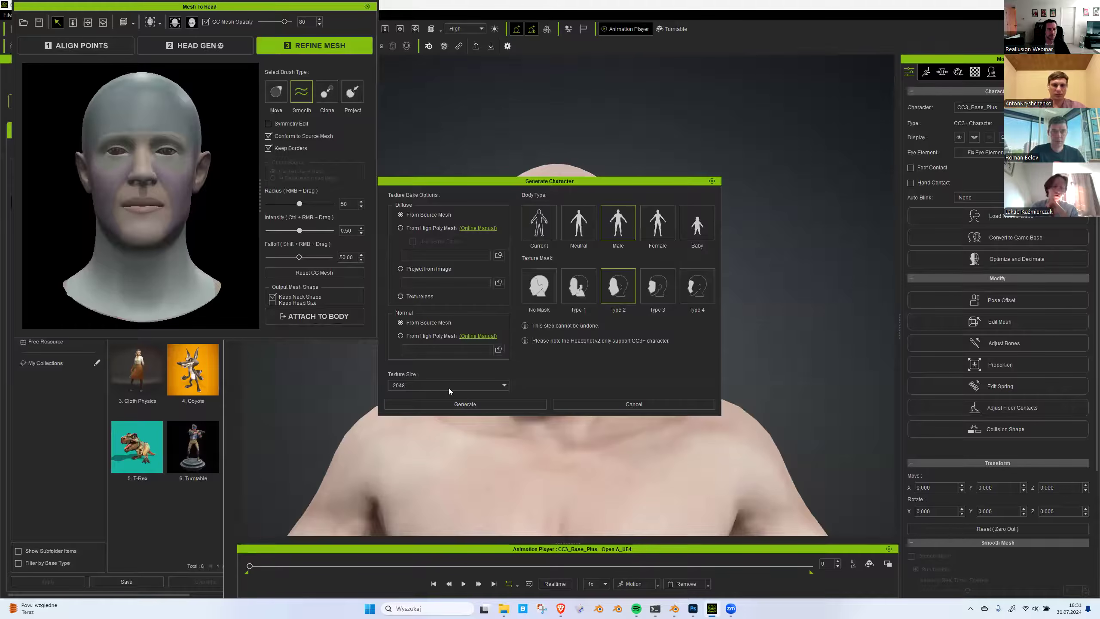
left_click(476, 389)
left_click(457, 413)
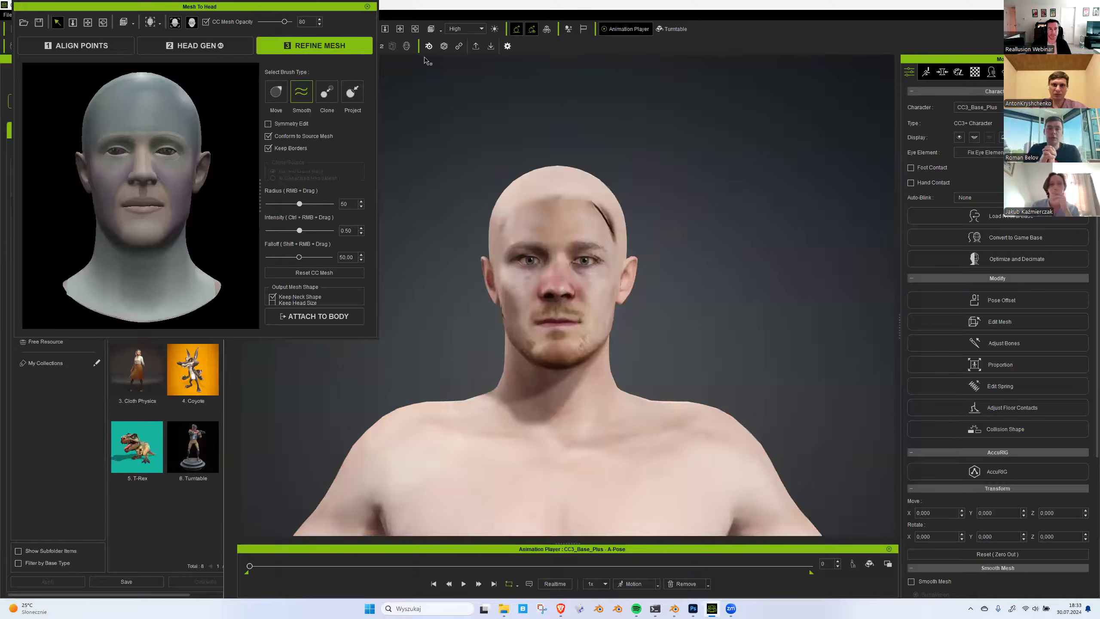
Dock the floating Mesh To Head panel with the other side panels and show the Headshot v2 settings.
left_click_drag(56, 9, 299, 127)
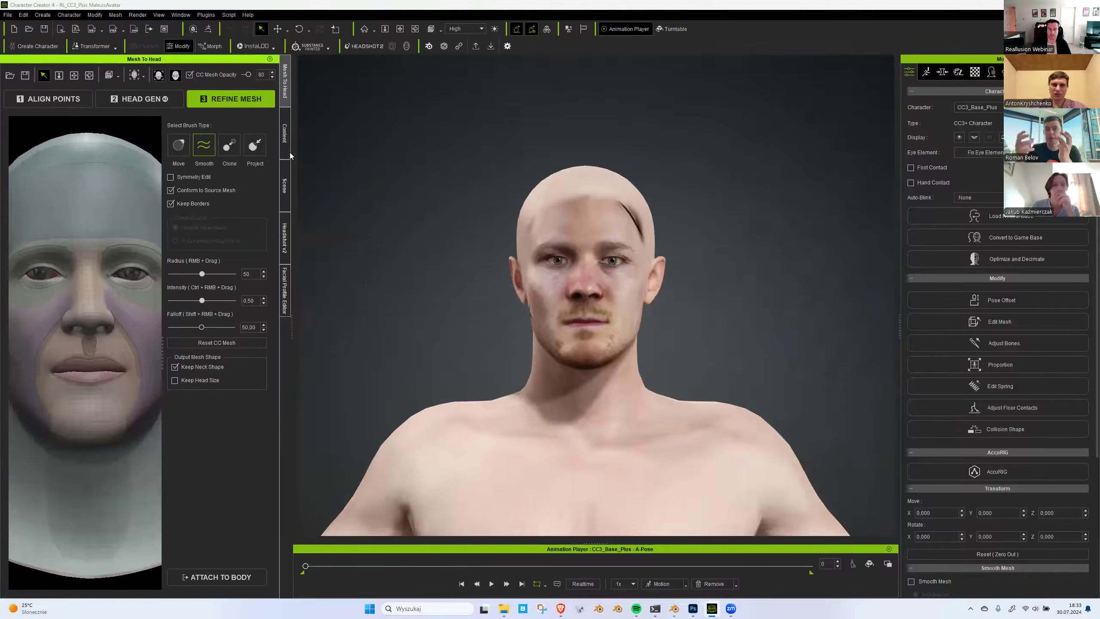
left_click(285, 142)
left_click(284, 238)
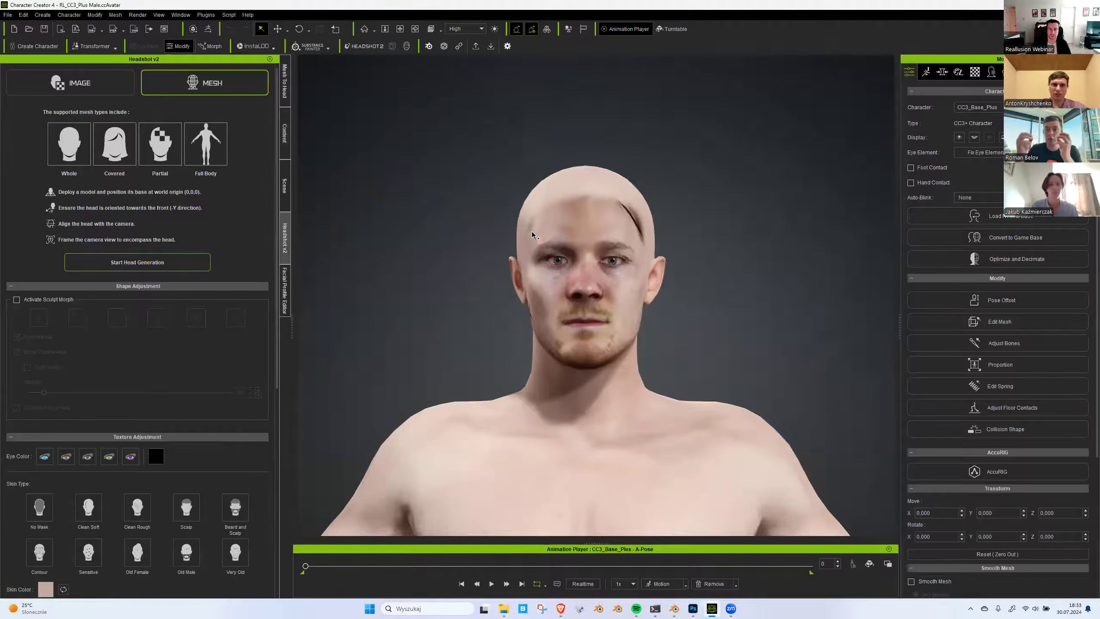
Inspect the hair streak on the generated head's forehead, then open the Photo Diffuse texture in Photoshop for editing.
scroll(533, 235, "up", 5)
right_click_drag(534, 235, 404, 294)
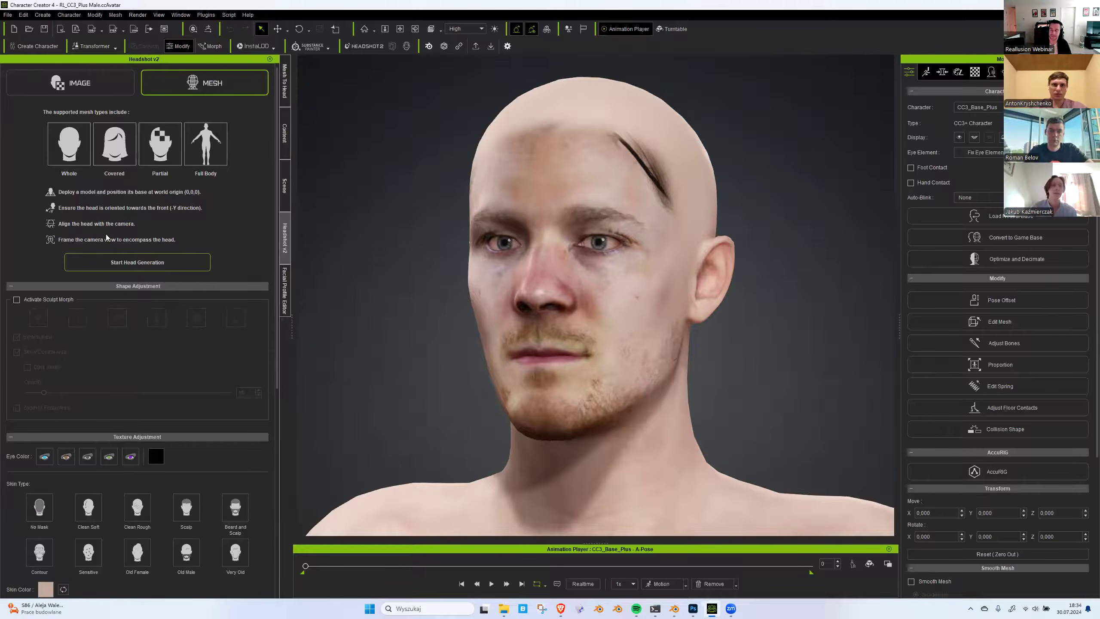
scroll(611, 229, "down", 3)
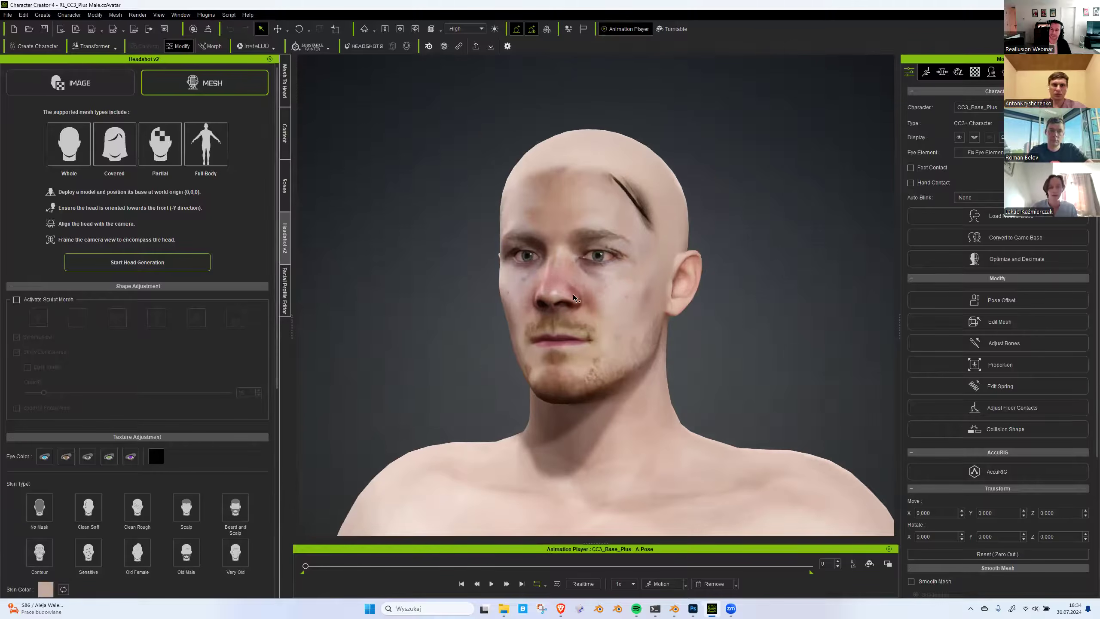
scroll(573, 294, "up", 2)
right_click_drag(474, 287, 436, 284)
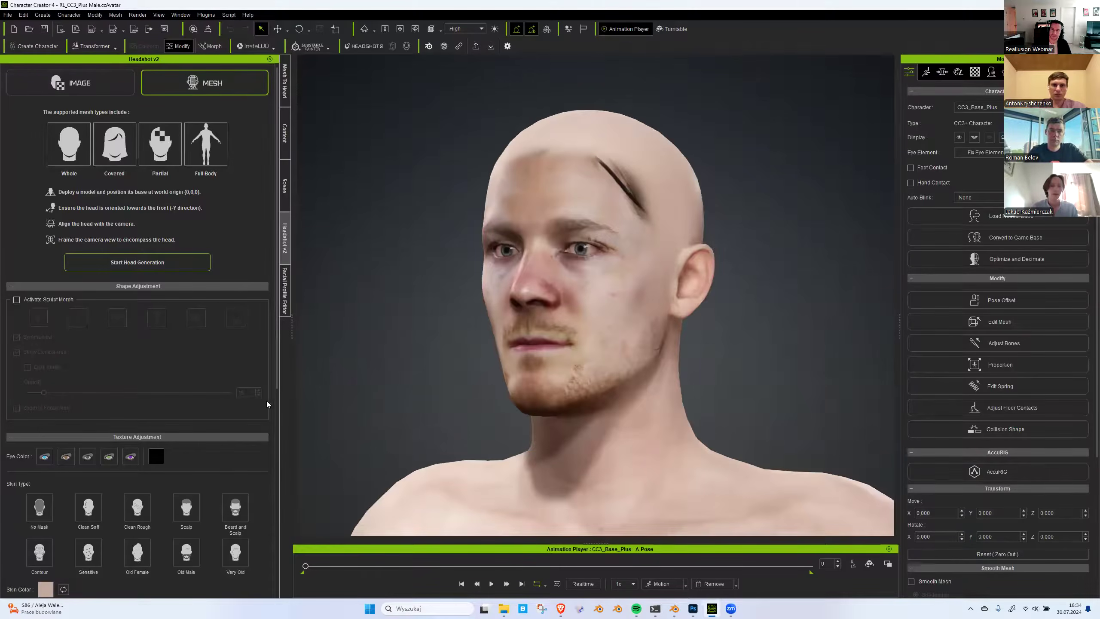
scroll(208, 470, "down", 8)
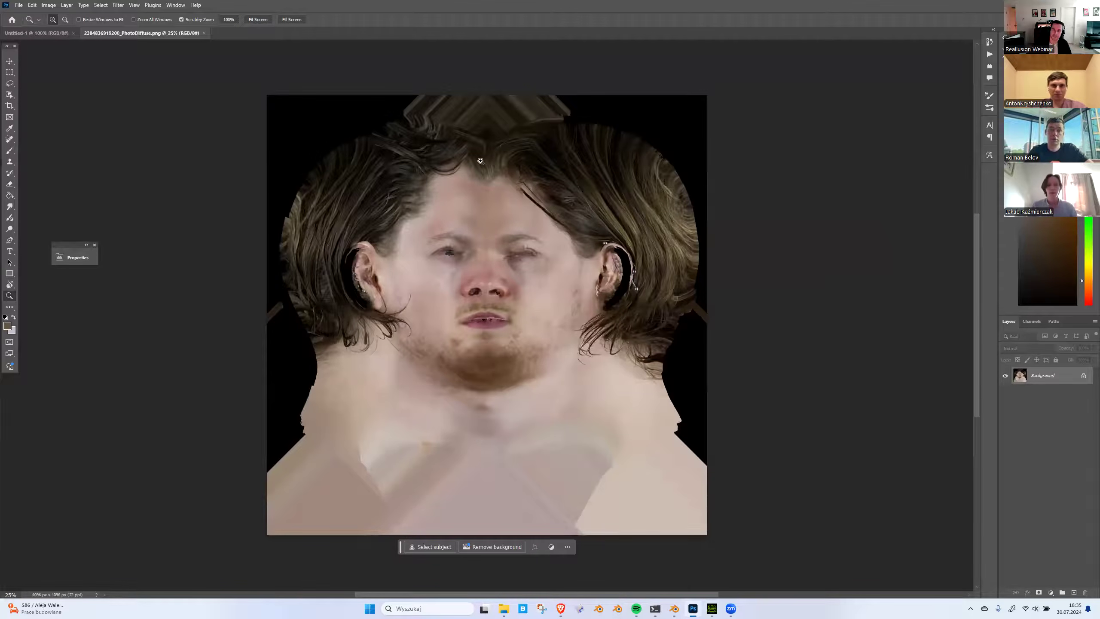
Heal away the loose hair strands on the forehead and the cheek with the content-aware Spot Healing Brush.
left_click_drag(506, 173, 664, 513)
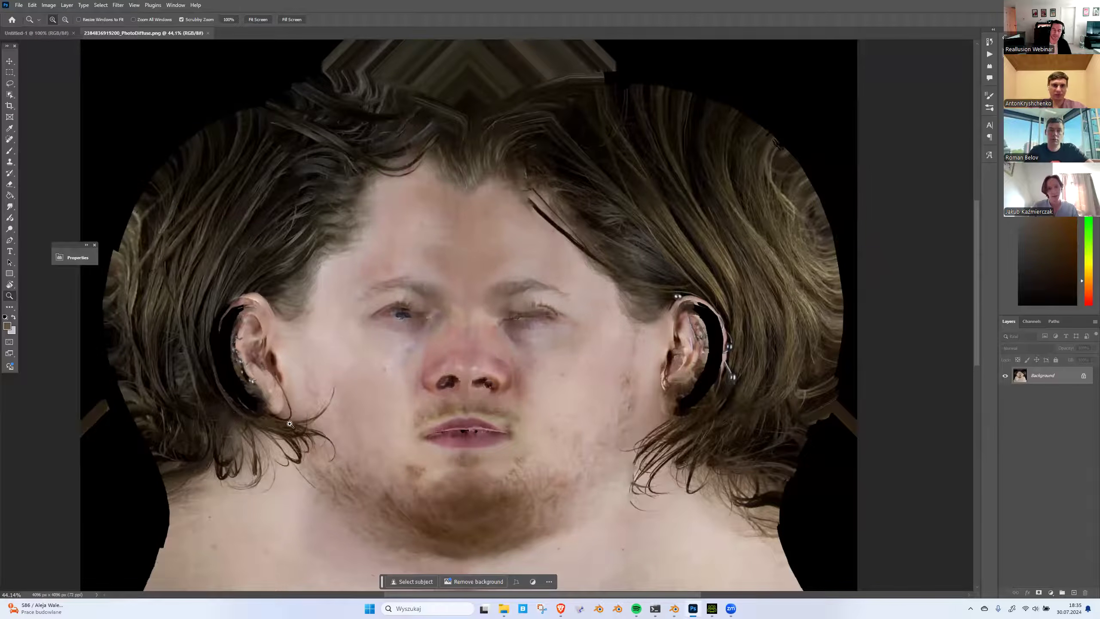
key("l")
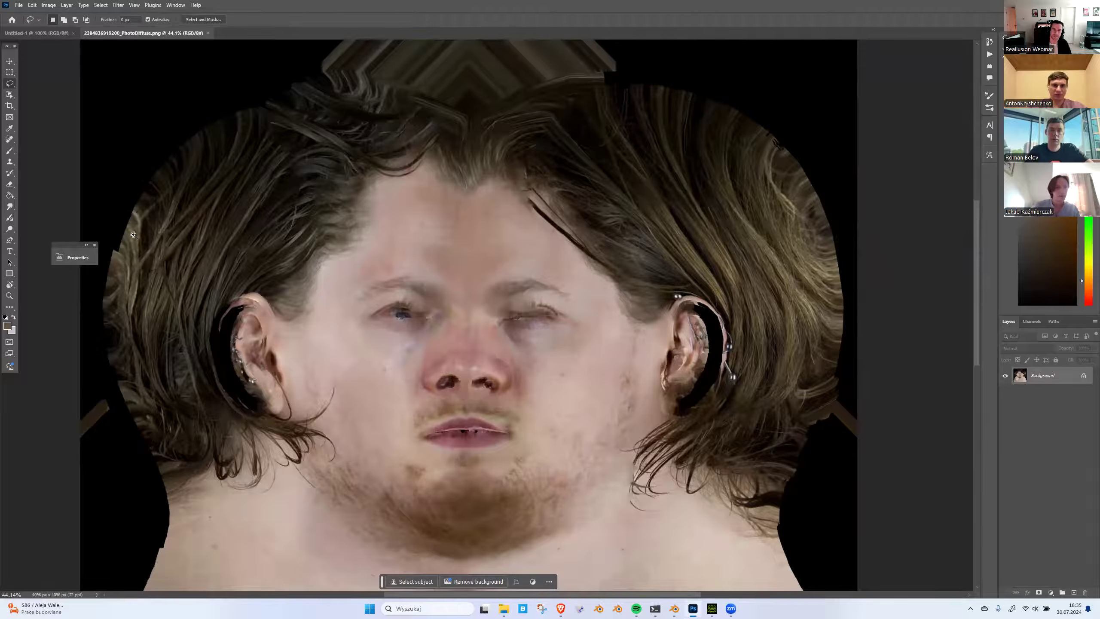
left_click(10, 139)
mouse_move(532, 203)
left_mouse_down()
mouse_move(610, 274)
mouse_move(631, 250)
left_mouse_up()
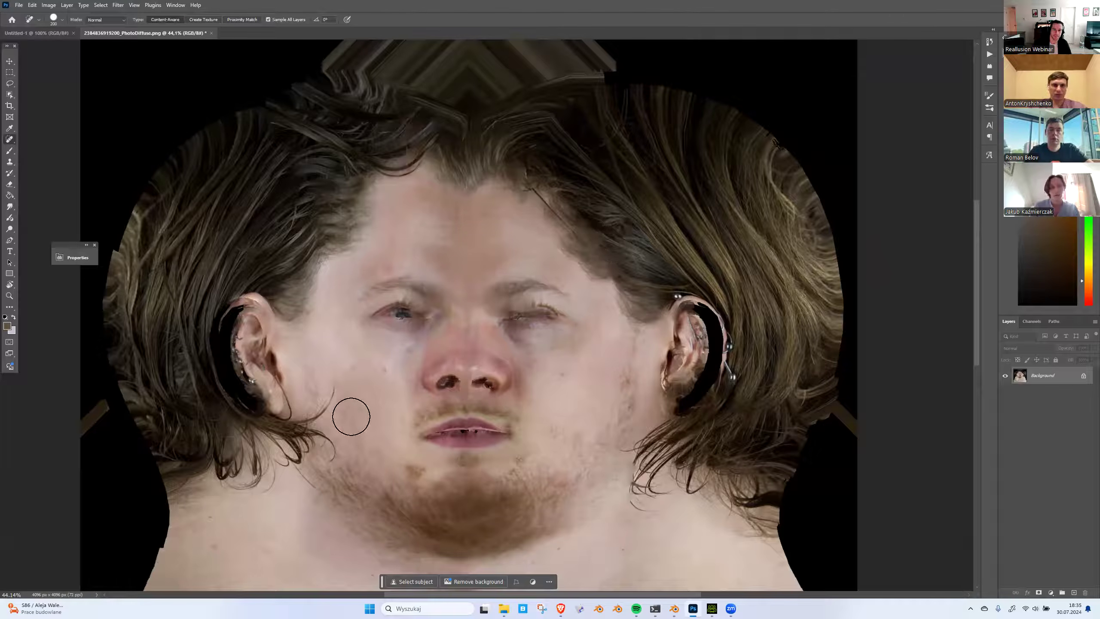
left_click_drag(302, 423, 297, 448)
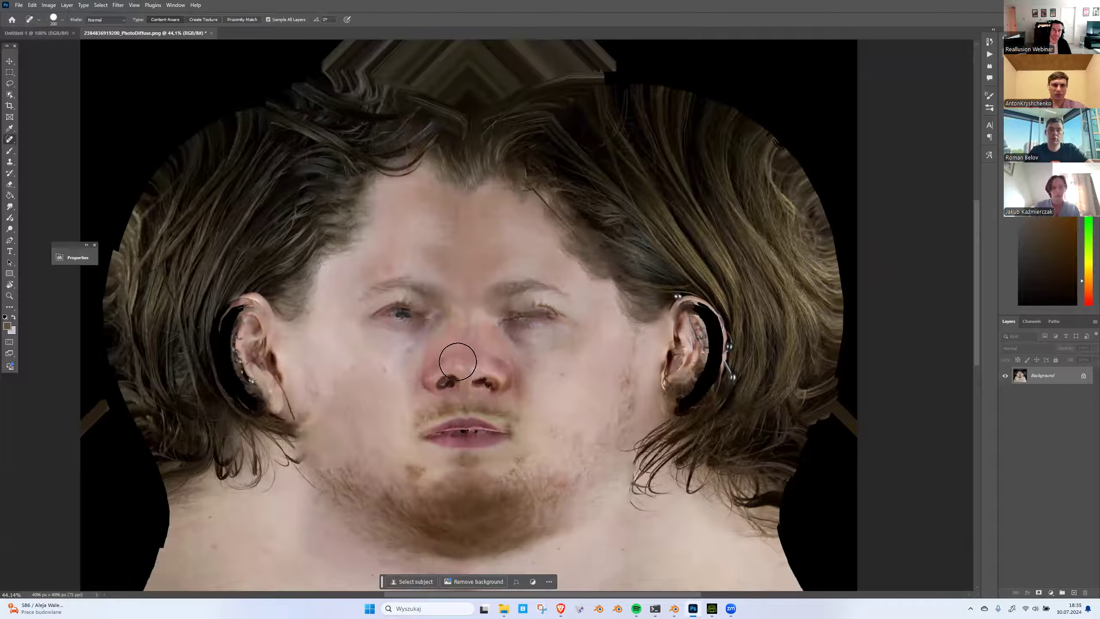
Copy a forehead skin patch to a new layer, rotate and warp it over the right-hand temple hairline, and blend its inner edge.
key("l")
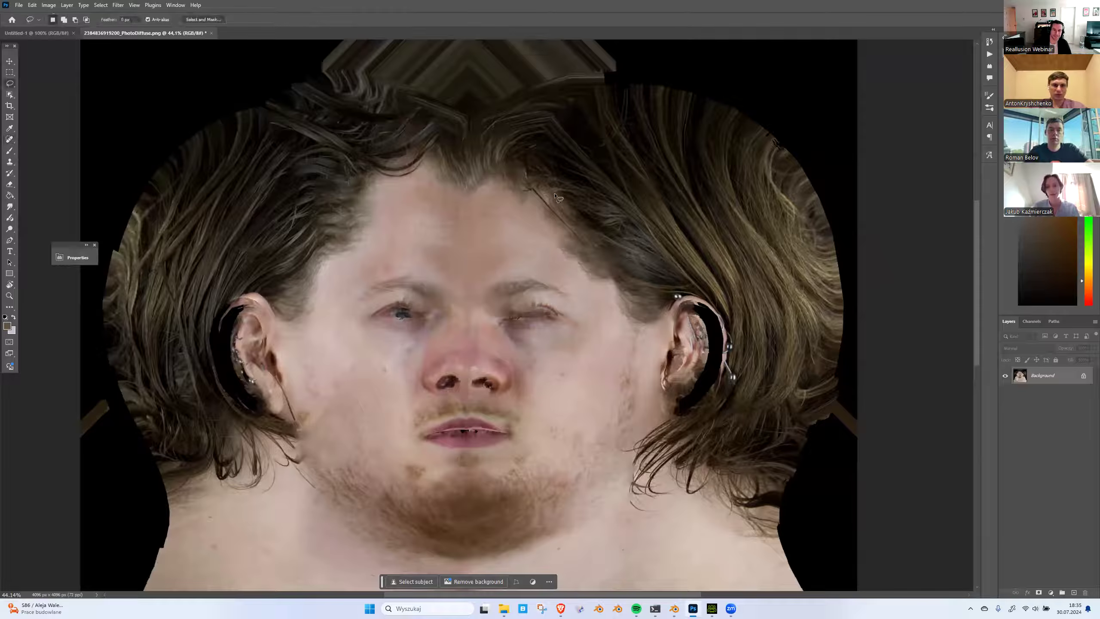
mouse_move(505, 214)
left_mouse_down()
mouse_move(561, 260)
mouse_move(570, 289)
mouse_move(454, 270)
mouse_move(523, 229)
mouse_move(562, 232)
mouse_move(585, 218)
left_mouse_up()
key("ctrl+j")
key("ctrl+t")
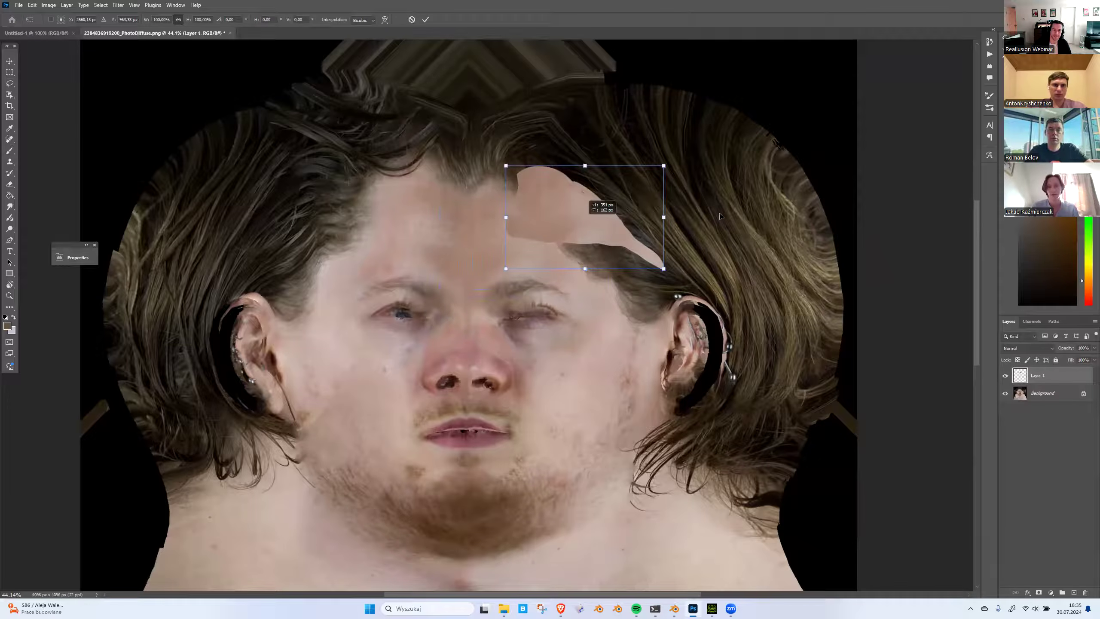
left_click_drag(709, 208, 703, 260)
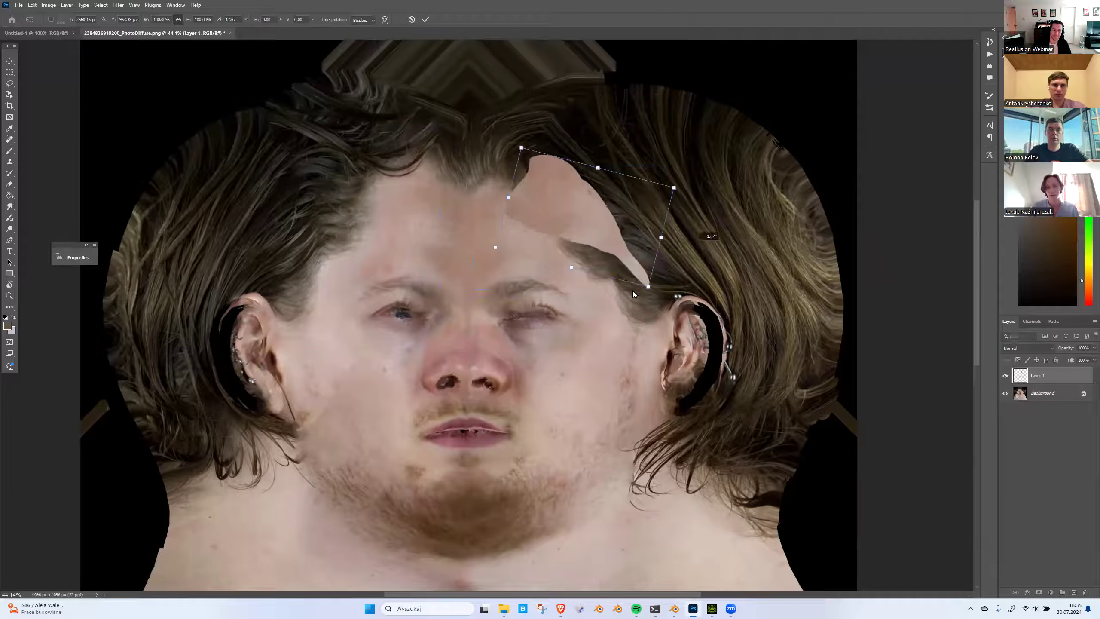
right_click(598, 249)
left_click(612, 306)
left_click_drag(589, 265, 593, 278)
left_click_drag(618, 223, 634, 219)
left_click_drag(671, 202, 672, 201)
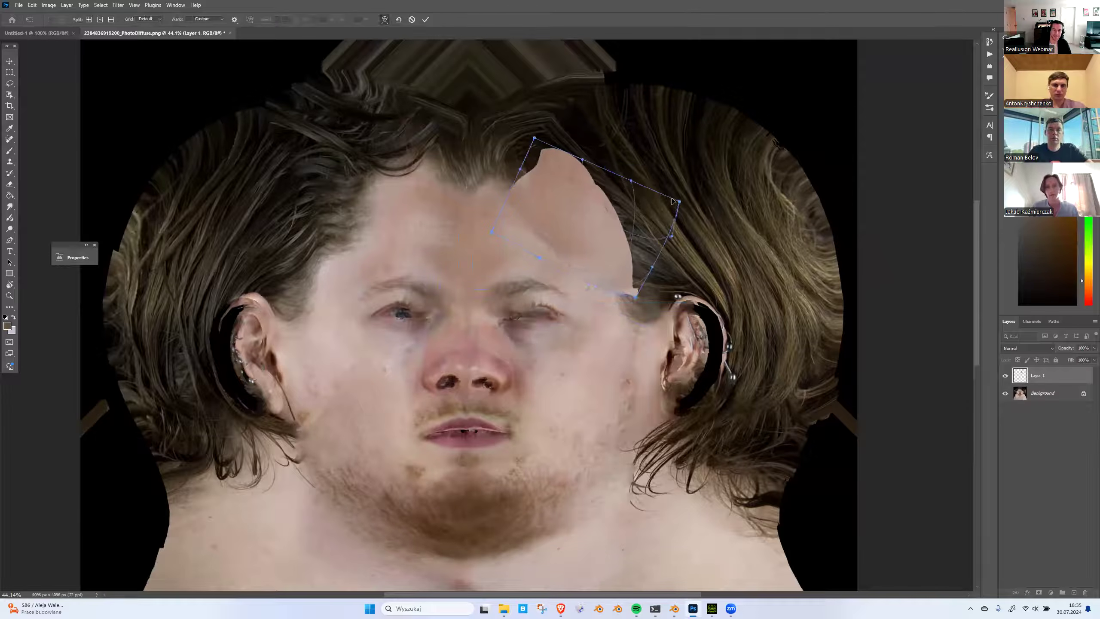
key("Return")
key("l")
key("e")
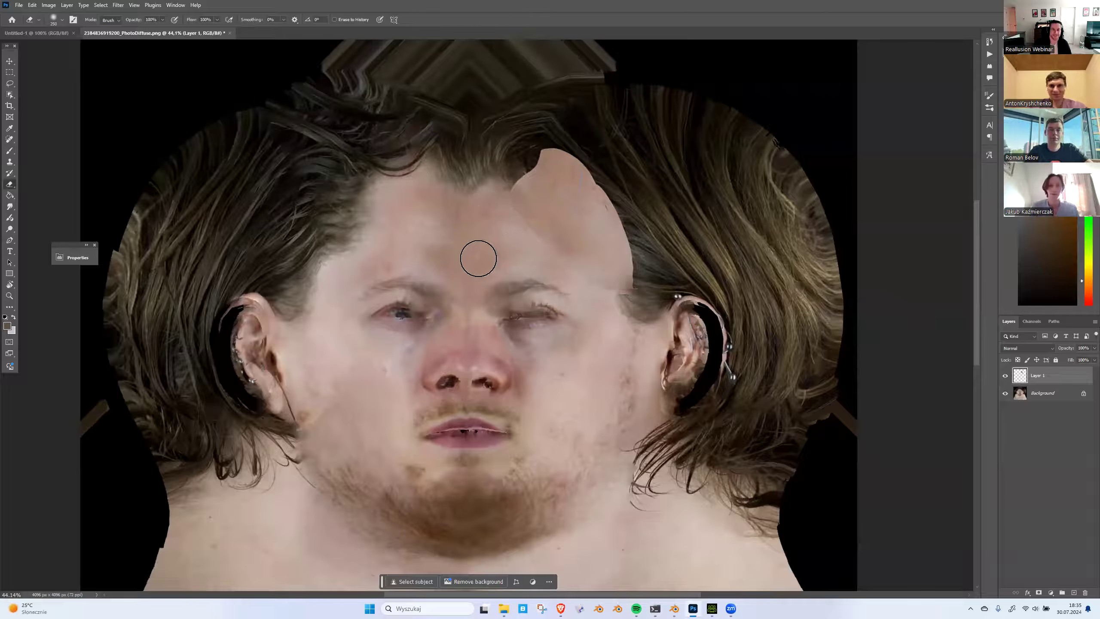
Copy forehead skin from the Background layer, rotate it over the left-hand temple hairline, and erase its inner edge to blend.
key("l")
key("alt+bracketleft")
mouse_move(387, 223)
left_mouse_down()
mouse_move(409, 193)
mouse_move(357, 284)
mouse_move(353, 252)
mouse_move(407, 196)
mouse_move(390, 211)
left_mouse_up()
key("ctrl+j")
key("ctrl+t")
left_click_drag(390, 225, 366, 228)
left_click_drag(459, 229, 455, 196)
mouse_move(377, 229)
left_mouse_down()
mouse_move(384, 234)
mouse_move(369, 239)
left_mouse_up()
key("Return")
key("e")
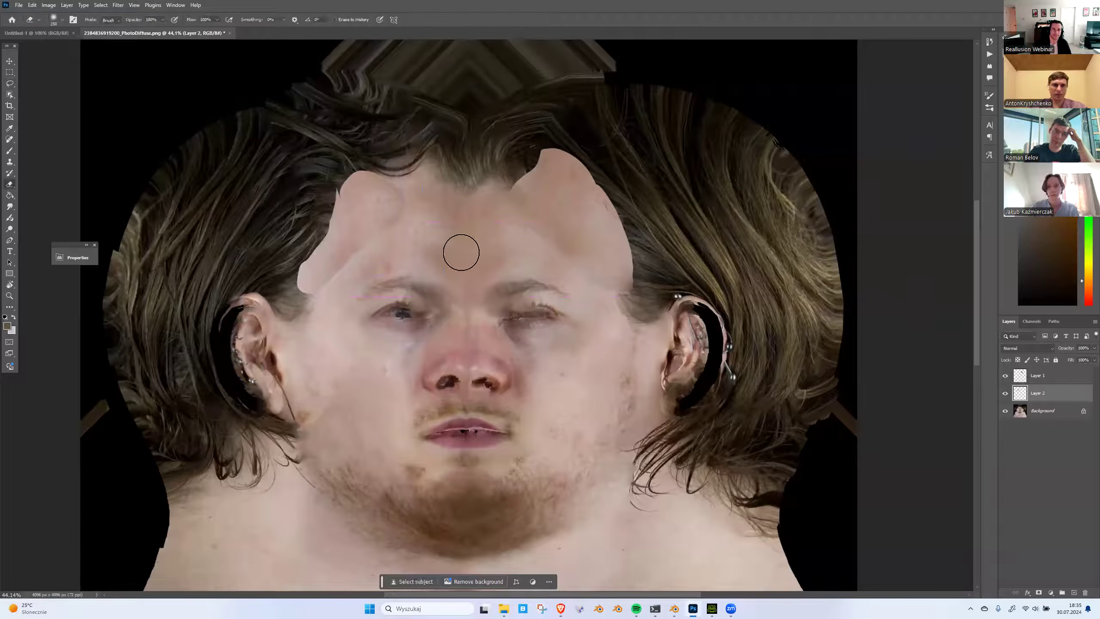
left_click_drag(373, 266, 317, 327)
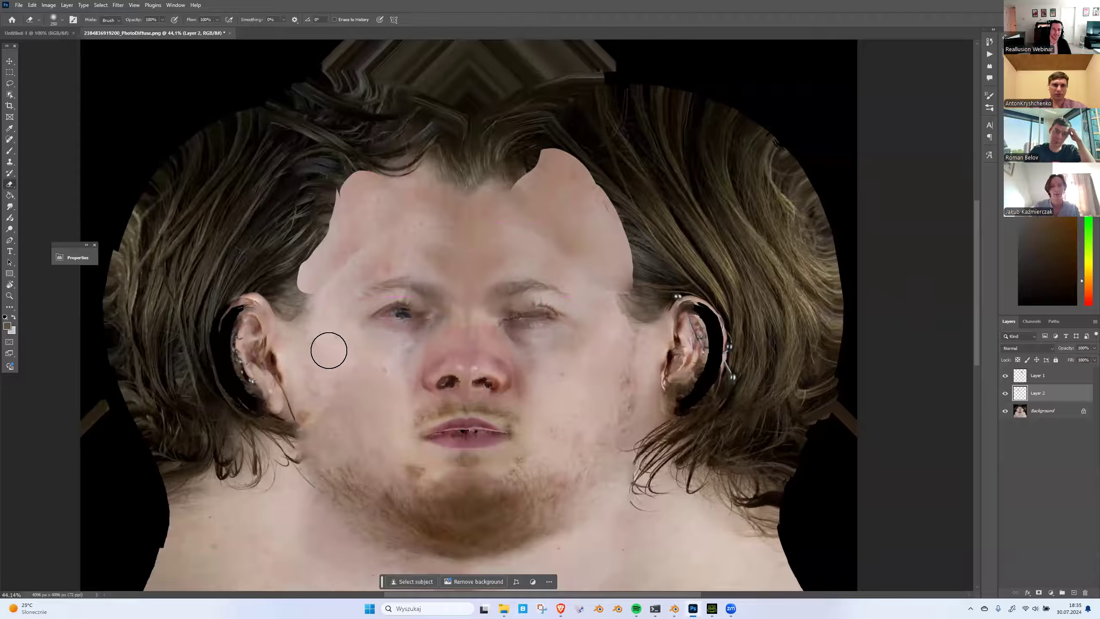
Merge the skin patches into the background, save the diffuse texture, and switch to Character Creator to check the head from the side.
key("ctrl+shift+e")
key("ctrl+s")
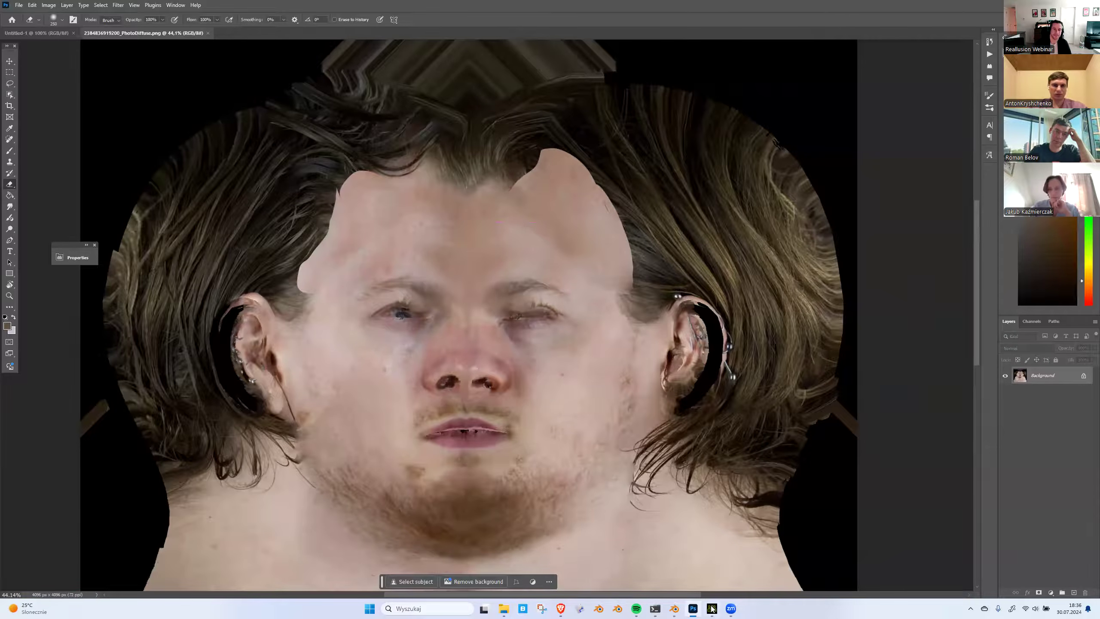
key("alt+Tab")
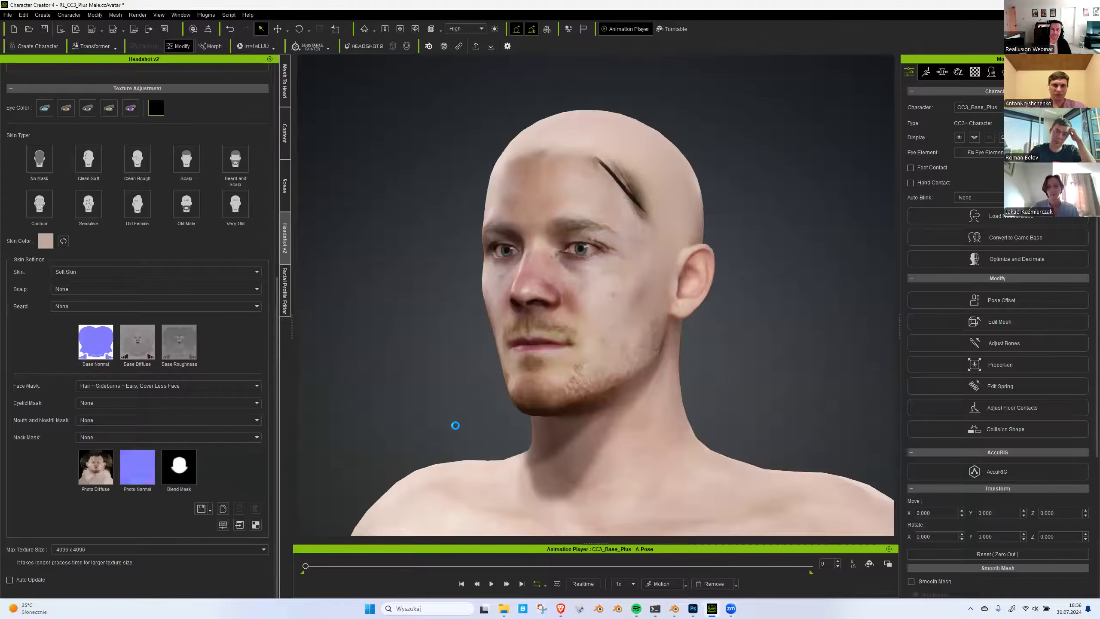
mouse_move(472, 348)
left_mouse_down("alt")
mouse_move(770, 332)
mouse_move(849, 277)
mouse_move(847, 327)
mouse_move(732, 354)
left_mouse_up("alt")
Back in Photoshop, copy a cheek skin patch over the hair strands below the left-hand ear and erase its inner edge to blend.
left_click(693, 609)
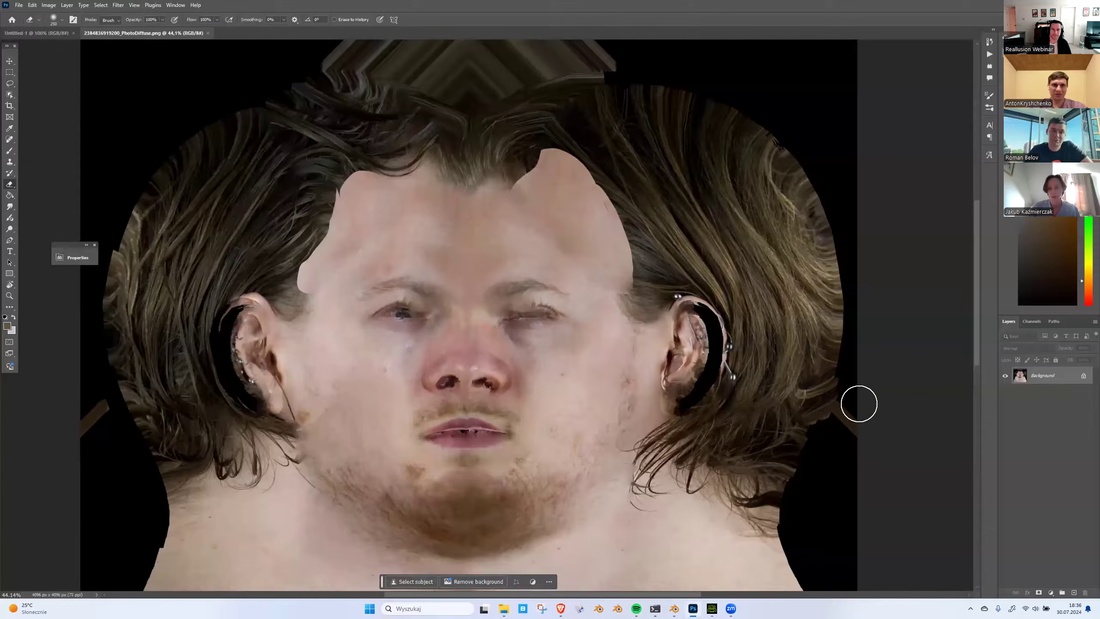
key("l")
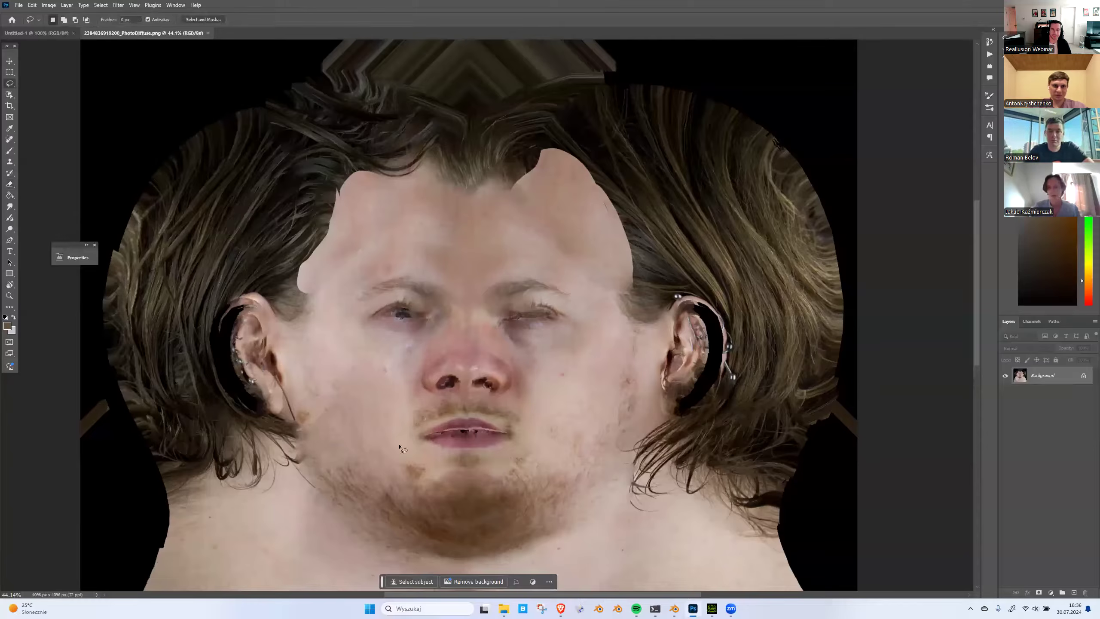
mouse_move(319, 403)
left_mouse_down()
mouse_move(397, 425)
mouse_move(318, 459)
mouse_move(313, 451)
left_mouse_up()
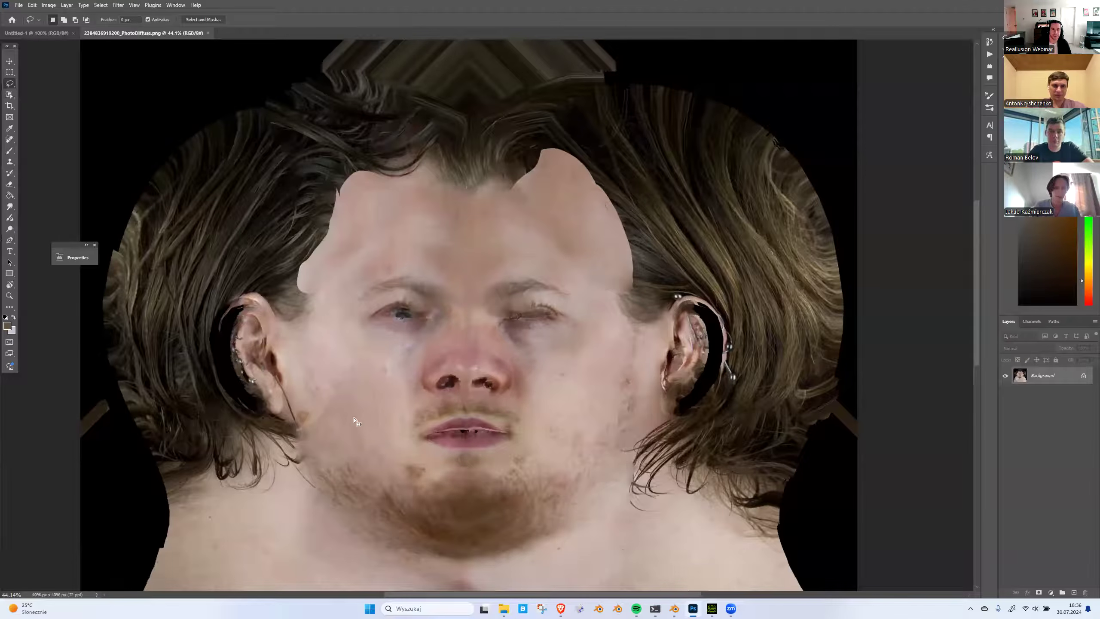
key("ctrl+j")
key("ctrl+t")
left_click_drag(312, 401, 258, 426)
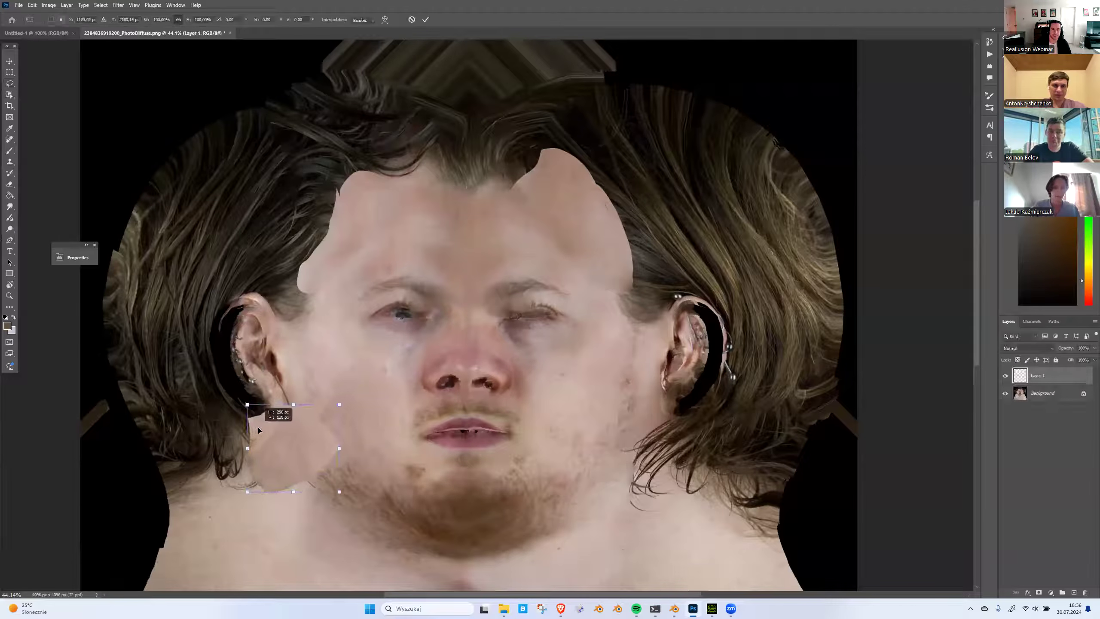
key("Return")
key("e")
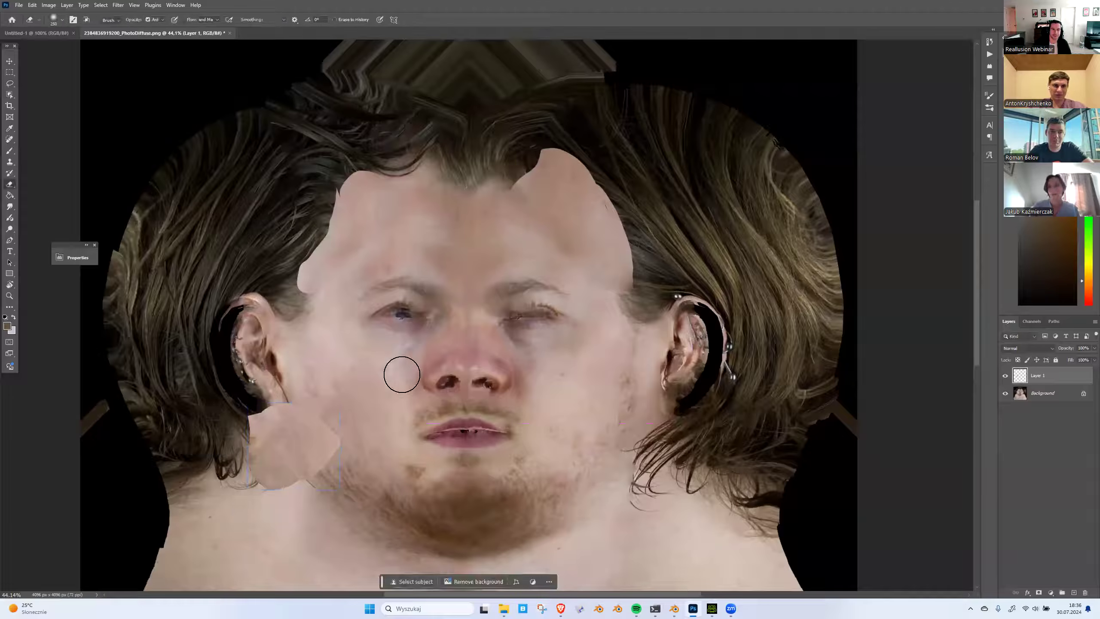
mouse_move(313, 402)
left_mouse_down()
mouse_move(348, 443)
mouse_move(322, 484)
left_mouse_up()
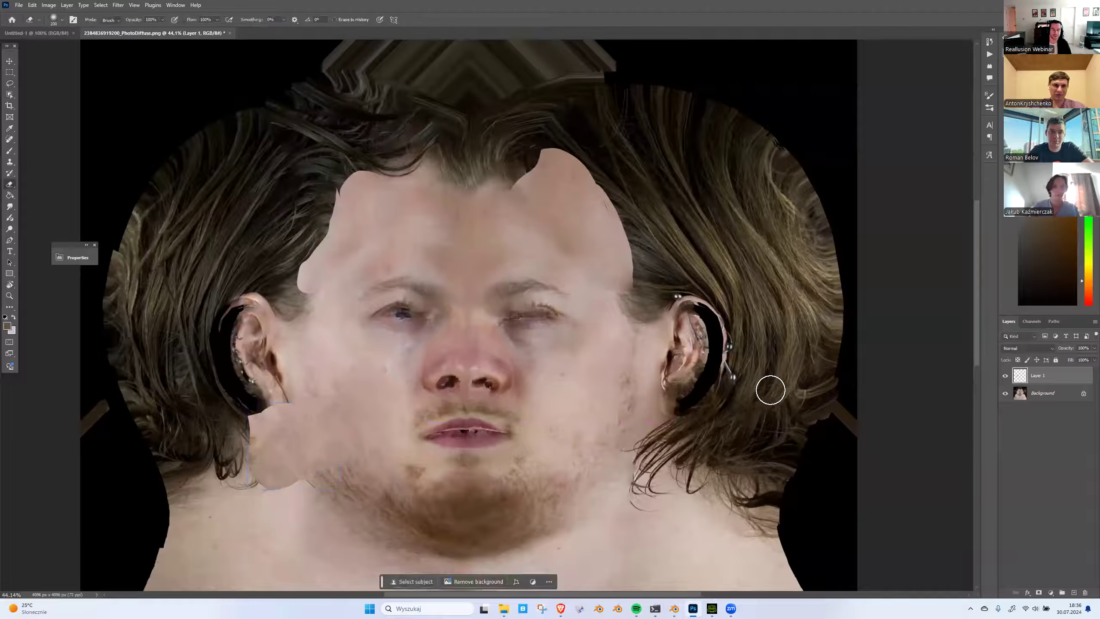
Merge the cheek patch down, save the texture, and return to Character Creator to inspect the updated face.
key("ctrl+e")
key("ctrl+s")
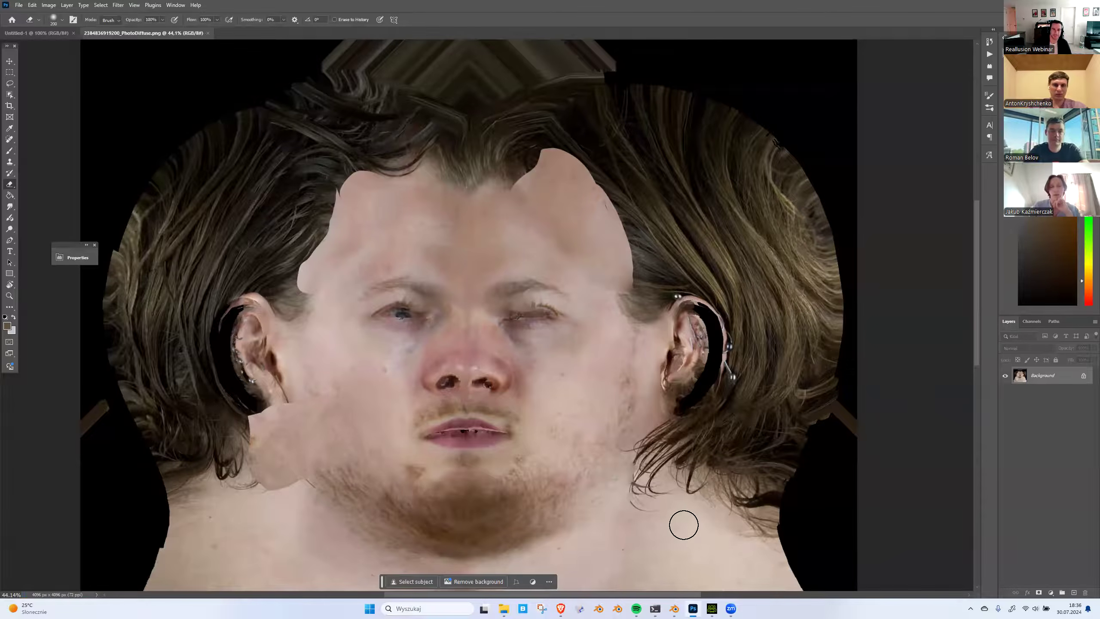
left_click(712, 609)
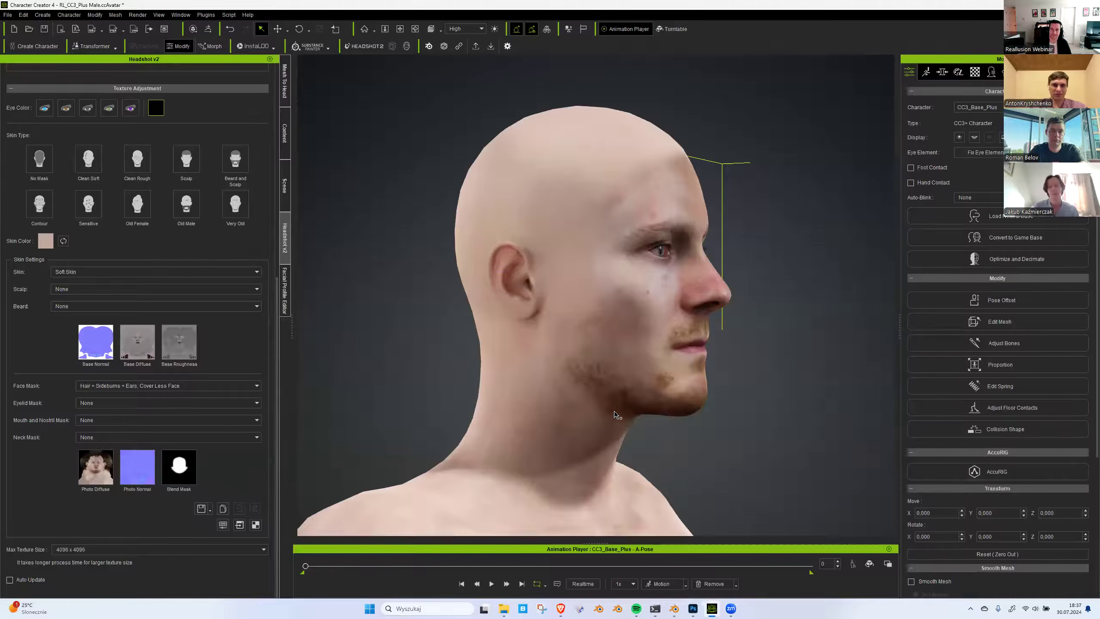
right_click_drag(658, 265, 375, 271)
scroll(86, 263, "up", 3)
Activate Sculpt Morph, switch it to the ear controls, and pull the earlobe area outward symmetrically.
scroll(85, 264, "up", 4)
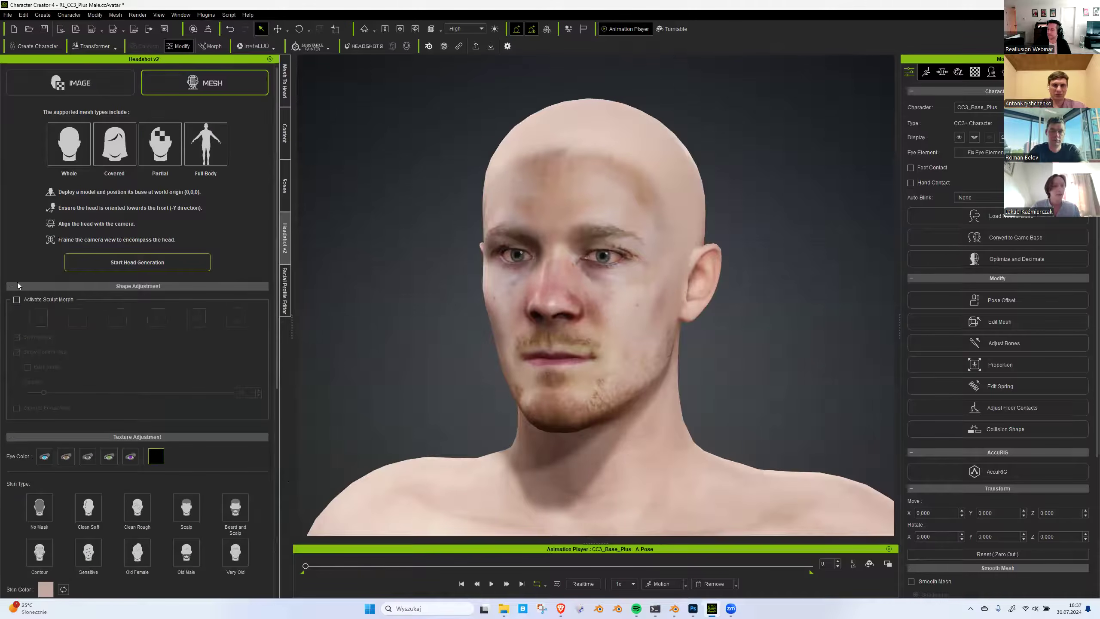
left_click(16, 300)
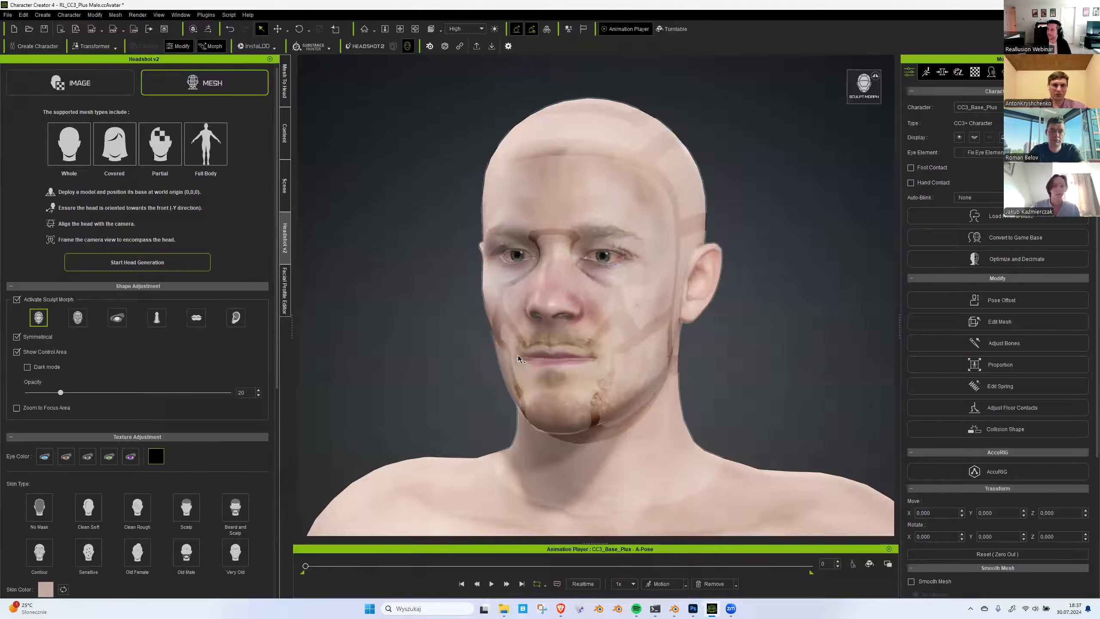
right_click_drag(739, 348, 784, 341)
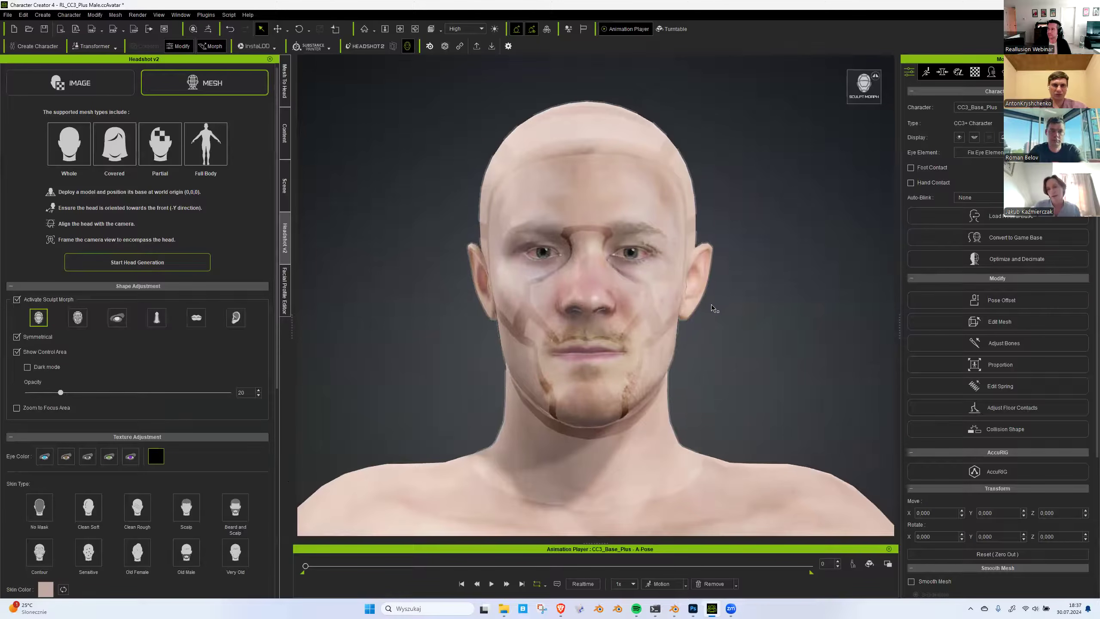
left_click(235, 317)
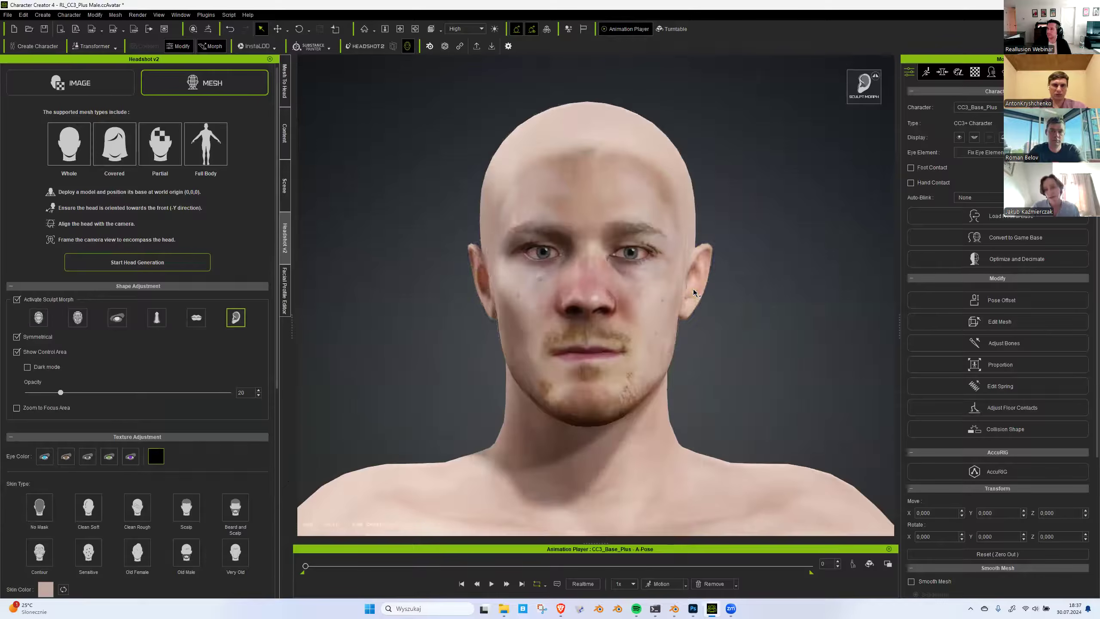
mouse_move(697, 313)
left_mouse_down()
mouse_move(714, 331)
mouse_move(750, 322)
left_mouse_up()
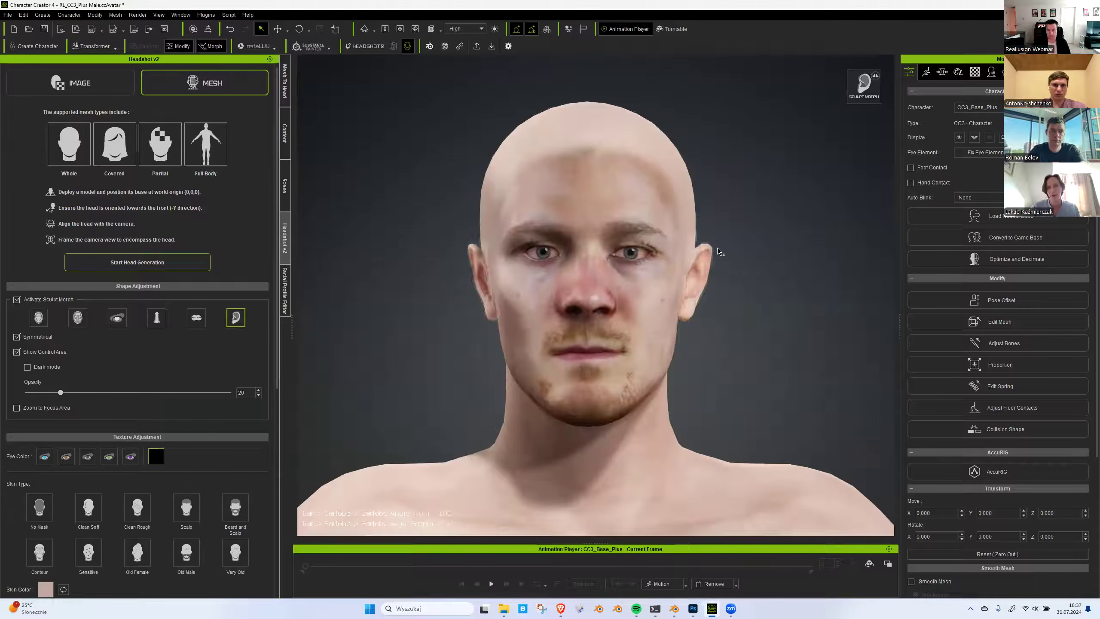
Adjust the ear edges with the ear sculpt controls, and reshape the nose ridge in profile with the nose controls.
mouse_move(716, 254)
left_mouse_down()
mouse_move(728, 261)
mouse_move(707, 293)
mouse_move(714, 303)
mouse_move(702, 297)
left_mouse_up()
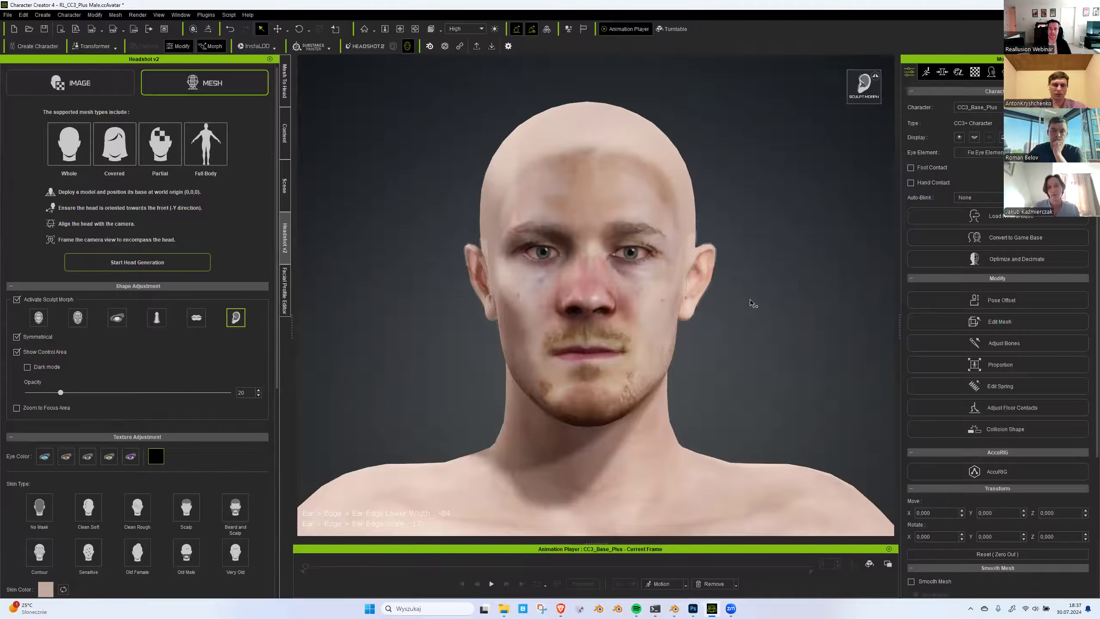
left_click(157, 318)
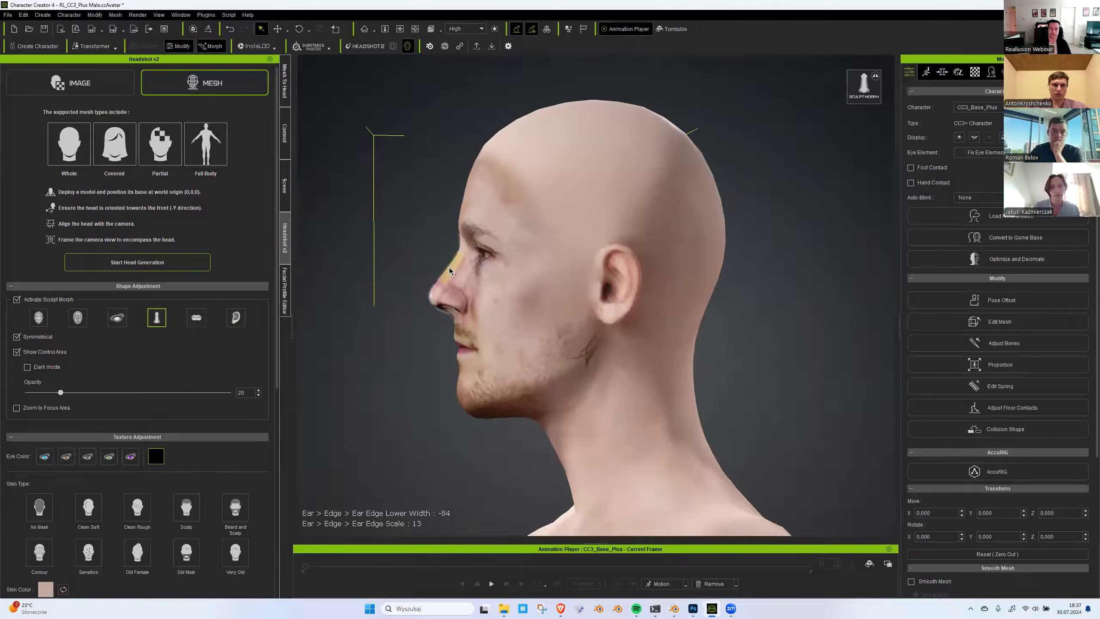
left_click_drag(428, 266, 438, 304)
mouse_move(432, 330)
right_mouse_down()
mouse_move(732, 359)
mouse_move(697, 358)
right_mouse_up()
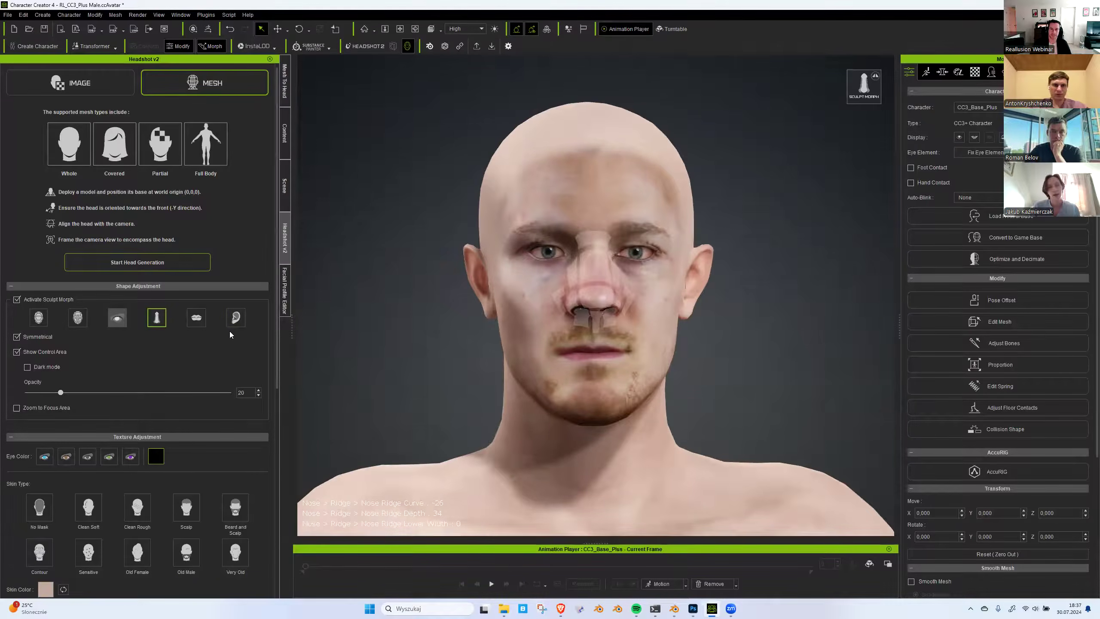
Sculpt the lower cheeks and set the Jaw Outer Width to 14 with the facial detail controls, and deactivate Sculpt Morph.
left_click(78, 317)
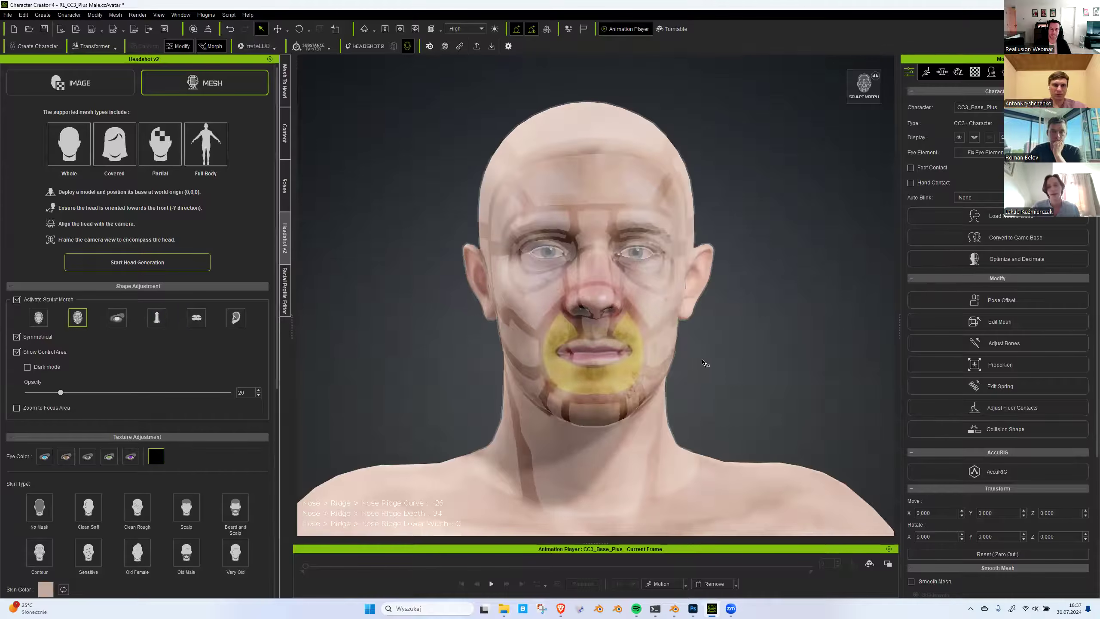
right_click_drag(703, 339, 702, 340)
left_click_drag(652, 336, 645, 329)
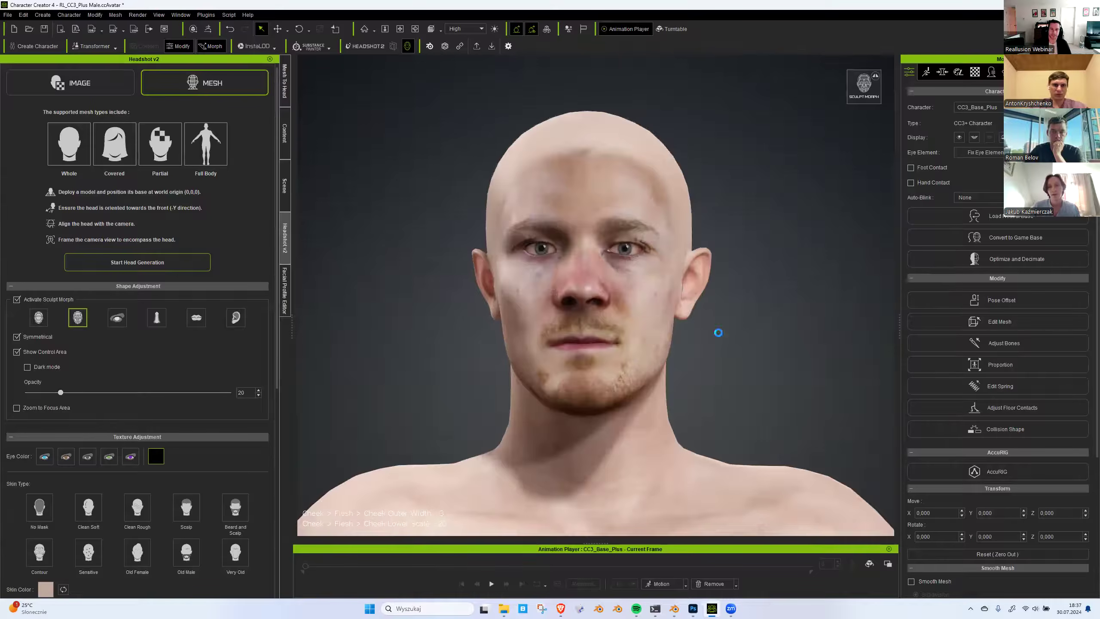
right_click_drag(719, 332, 764, 343)
left_click_drag(525, 372, 523, 371)
right_click_drag(827, 338, 720, 336)
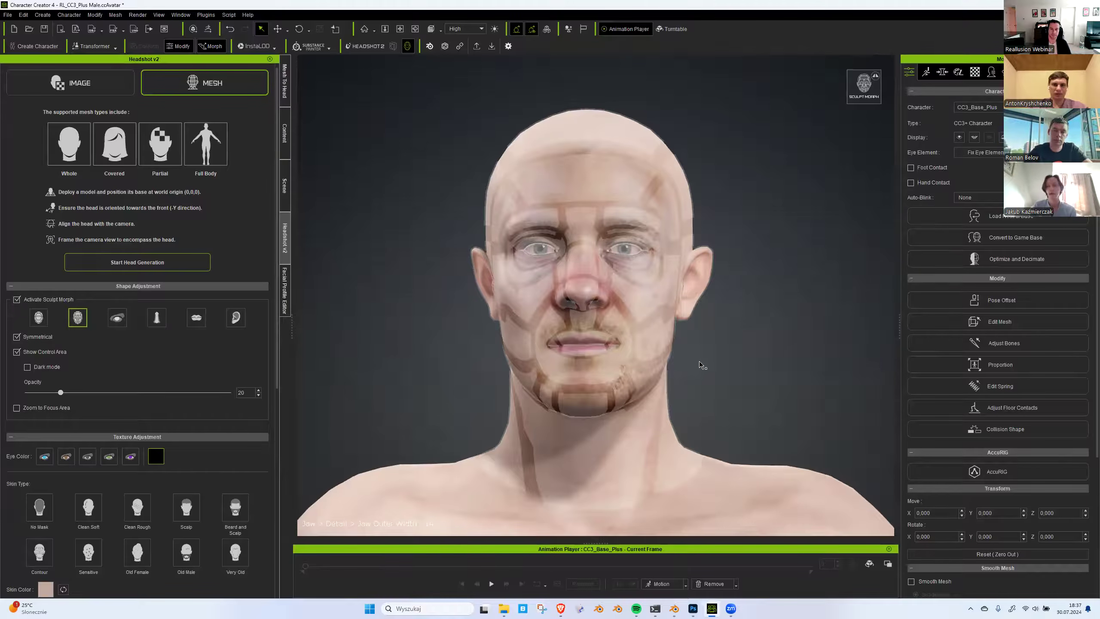
left_click(17, 301)
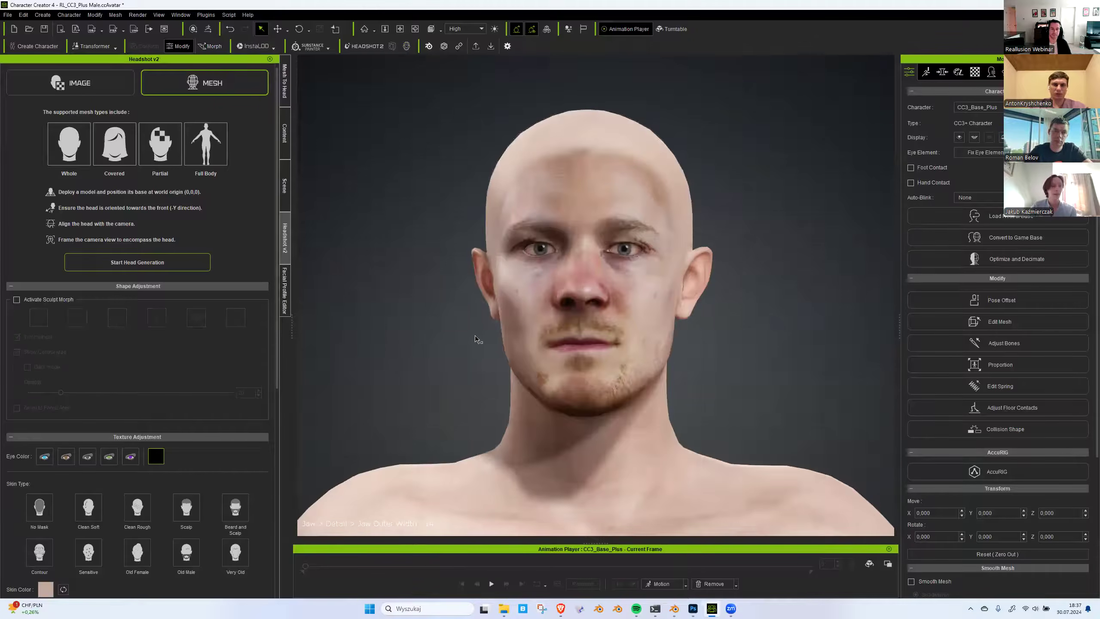
scroll(731, 339, "down", 3)
scroll(726, 343, "up", 2)
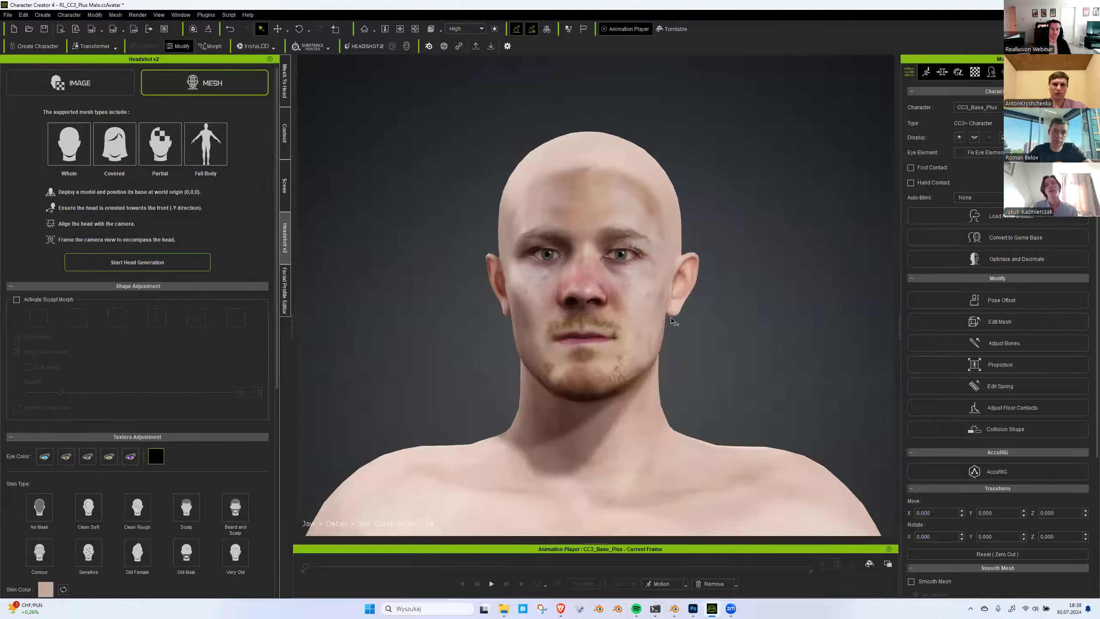
Expand the Skin category in the content library and examine the face skin close up from the front and side.
left_click(287, 78)
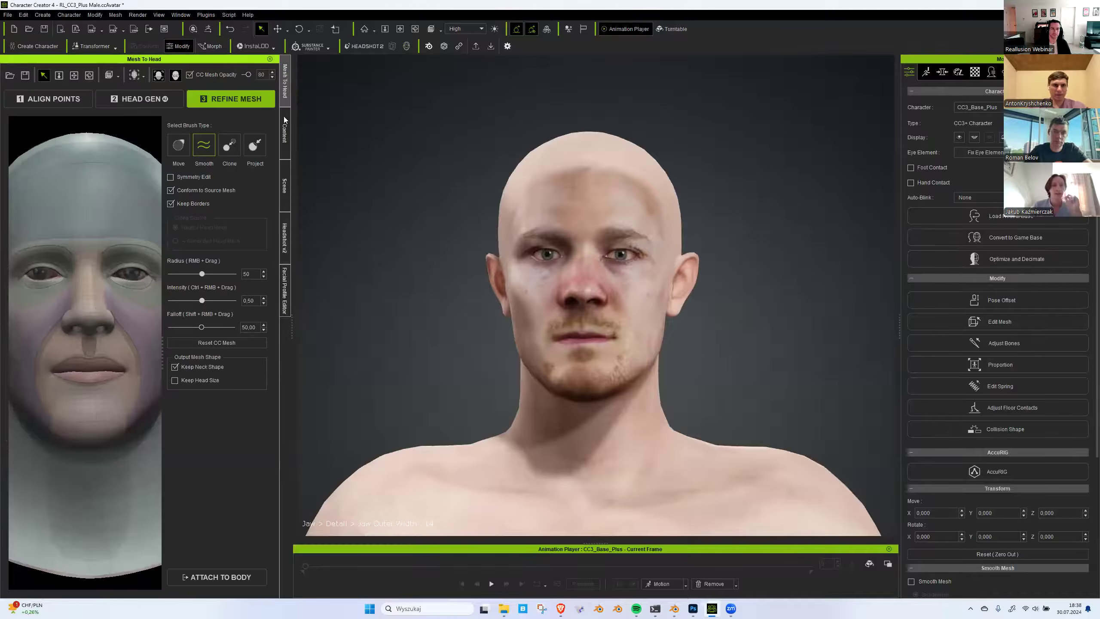
left_click(287, 133)
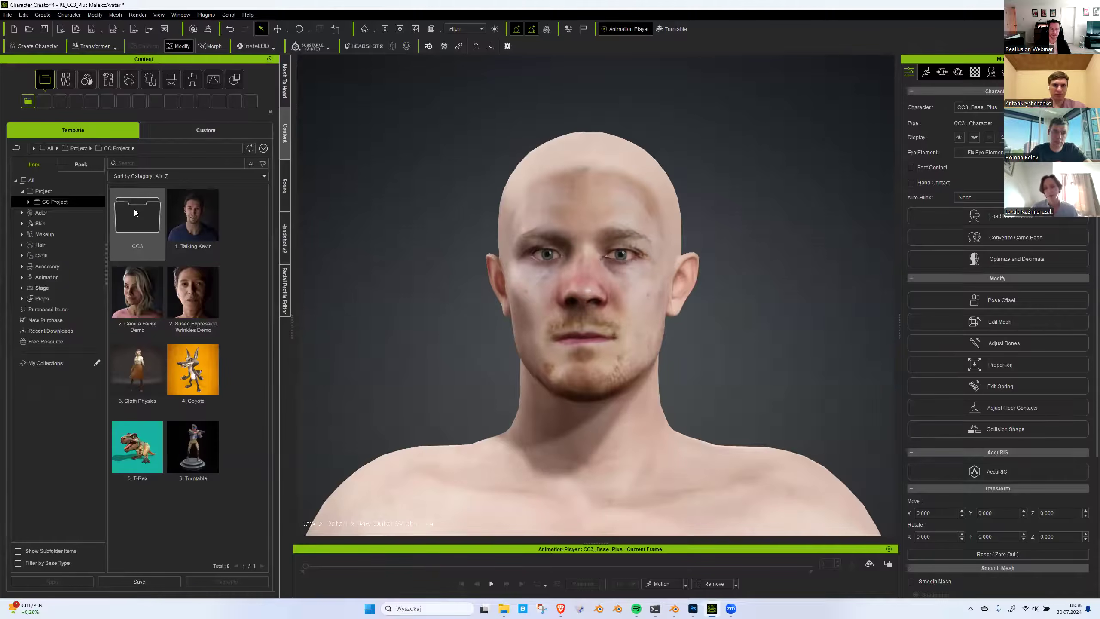
left_click(22, 223)
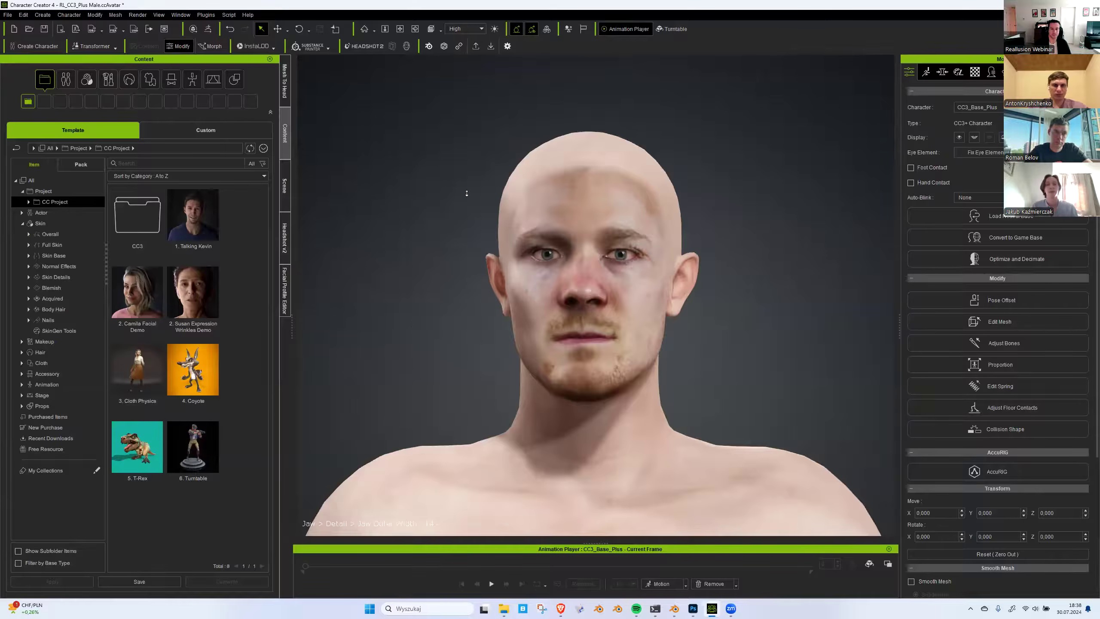
scroll(467, 194, "up", 5)
scroll(474, 220, "down", 4)
right_click_drag(467, 244, 282, 252)
scroll(357, 254, "up", 3)
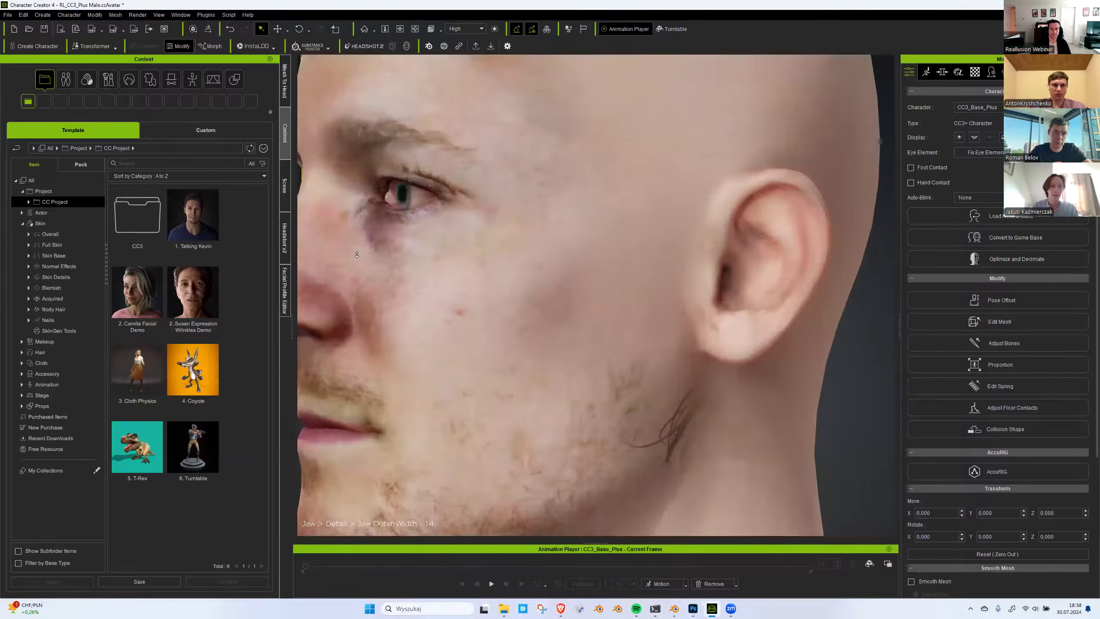
scroll(586, 312, "down", 6)
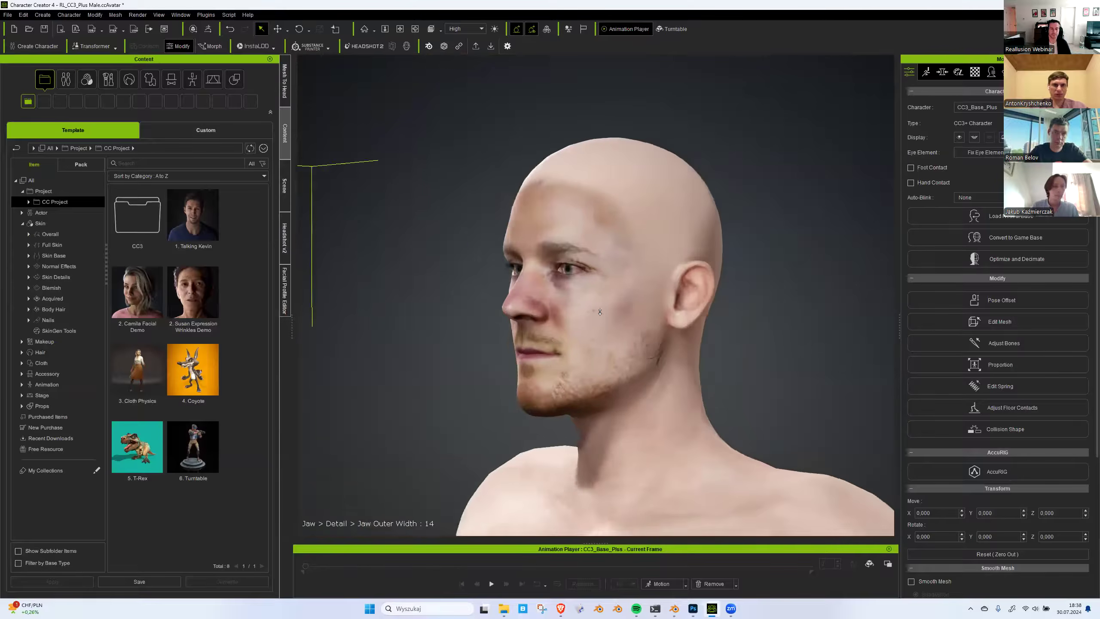
scroll(600, 312, "up", 4)
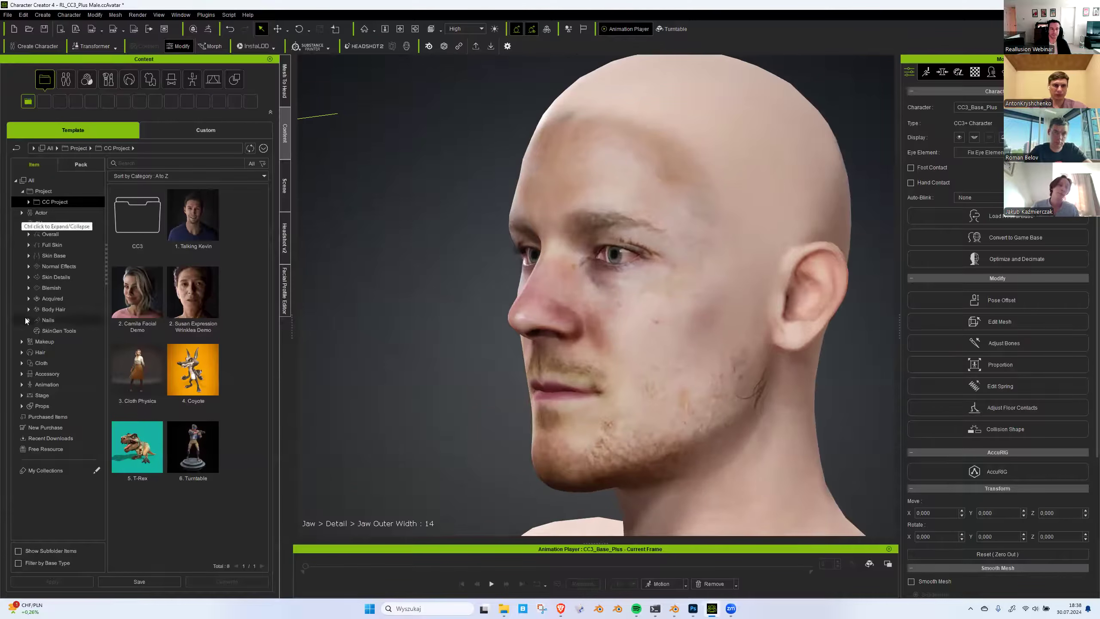
Look through the skin base templates and open the Realistic Human Skin folder of facial wrinkle normal effects.
left_click(56, 246)
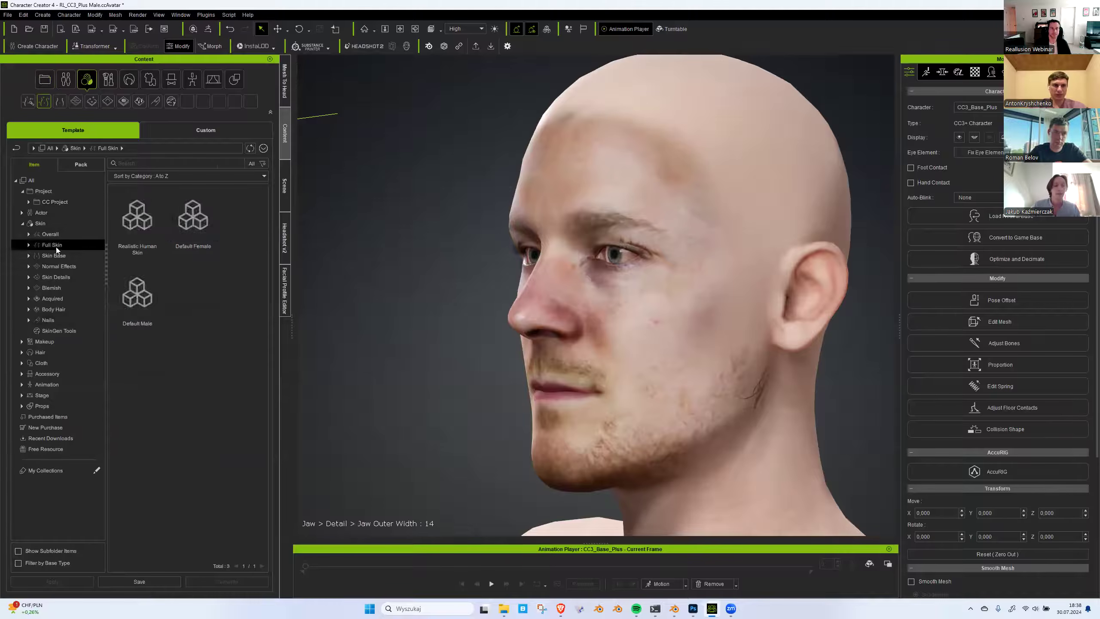
left_click(52, 255)
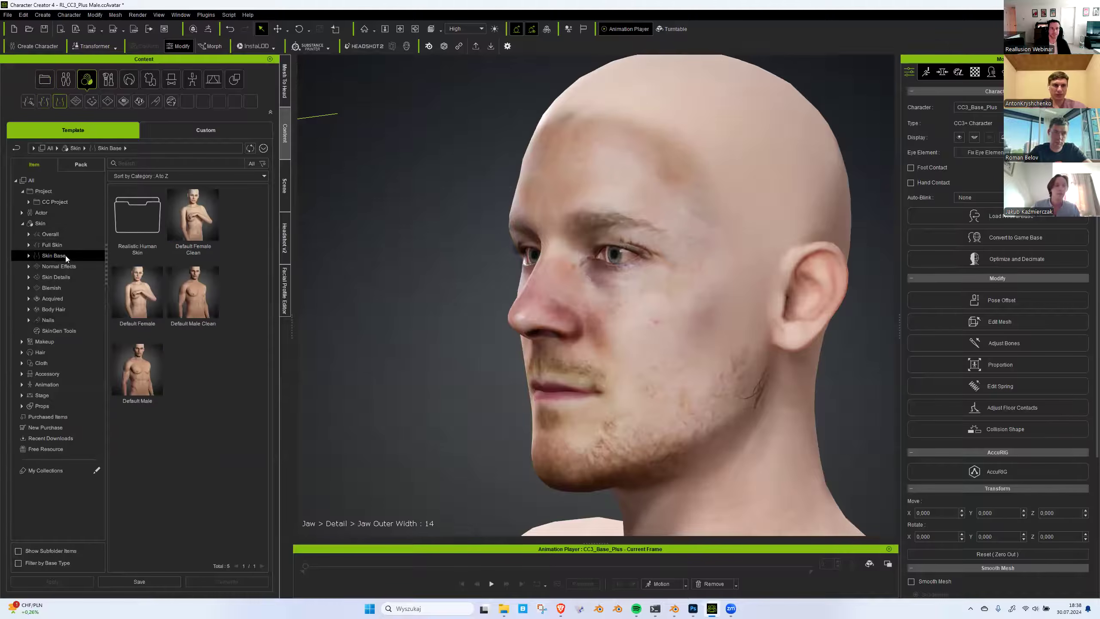
left_click(123, 221)
double_click(124, 217)
left_click(46, 277)
double_click(144, 225)
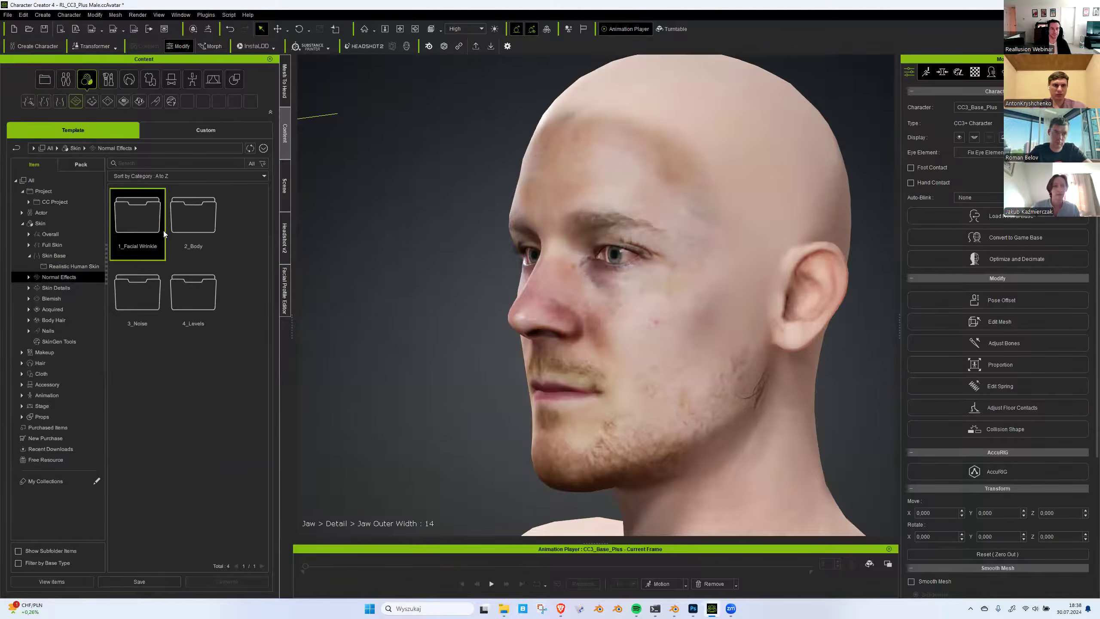
double_click(196, 222)
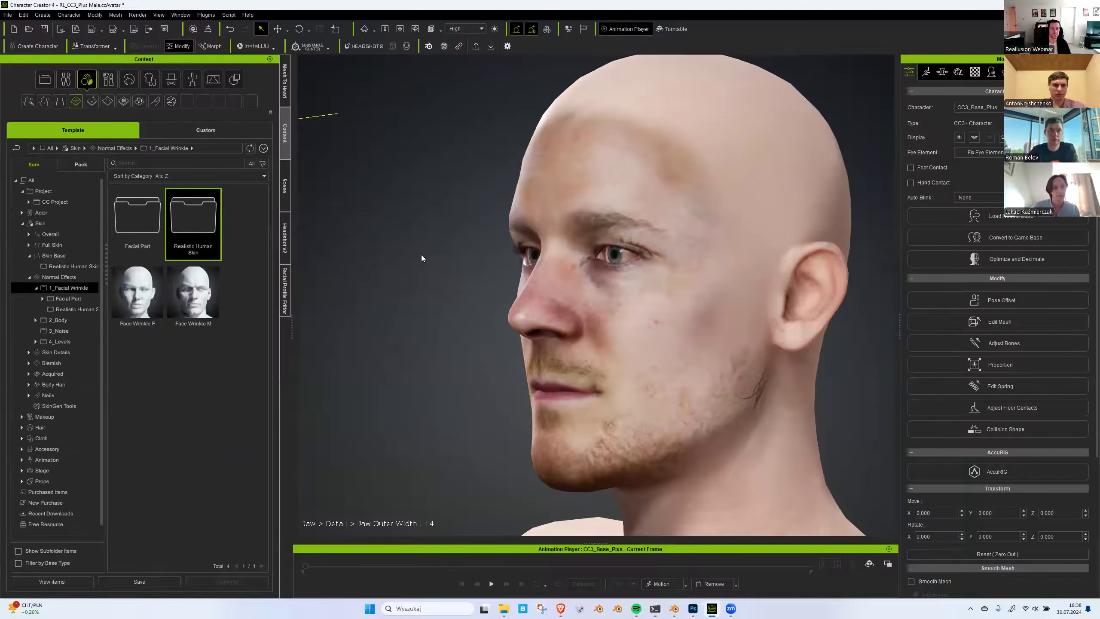
Apply the Face Wrinkle 01 normal effect to the character's head.
scroll(432, 260, "down", 2)
right_click_drag(624, 207, 658, 208)
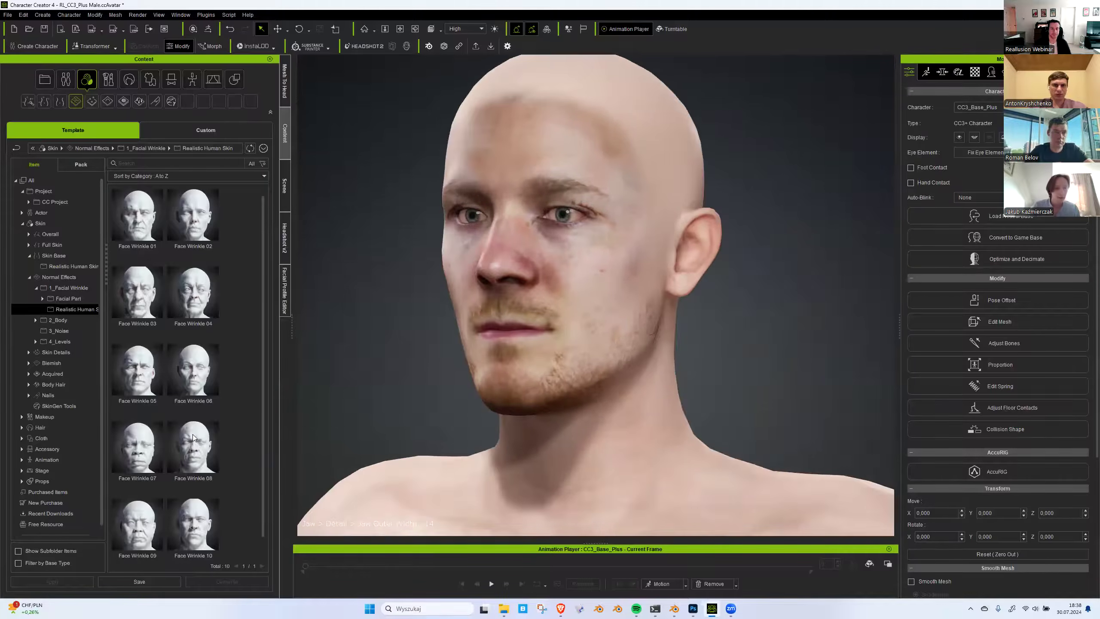
scroll(213, 436, "down", 2)
scroll(212, 437, "up", 2)
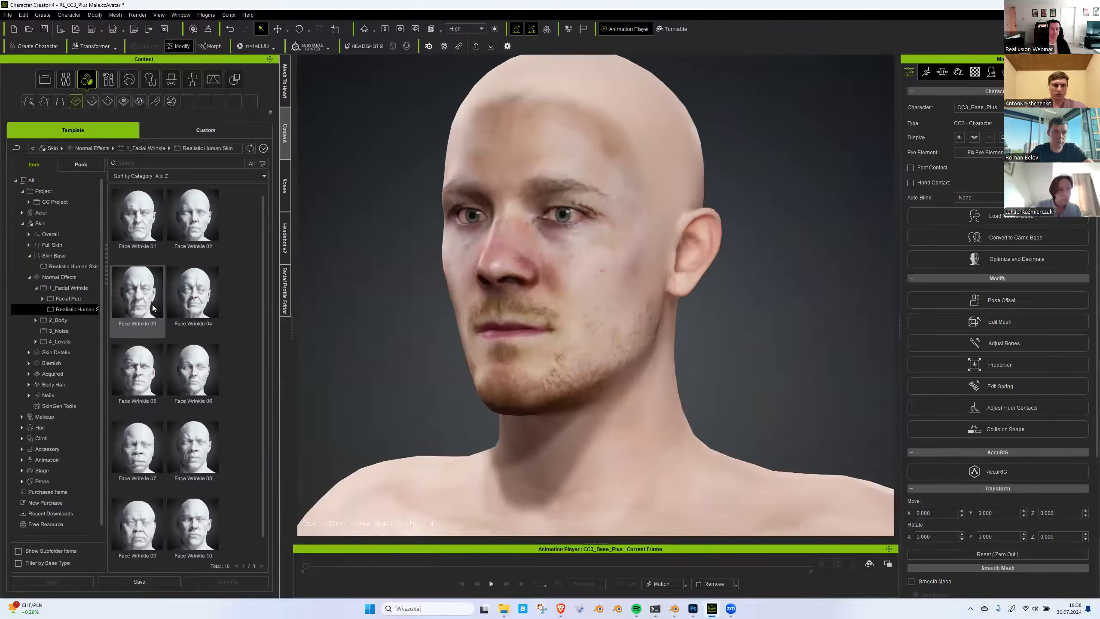
double_click(149, 241)
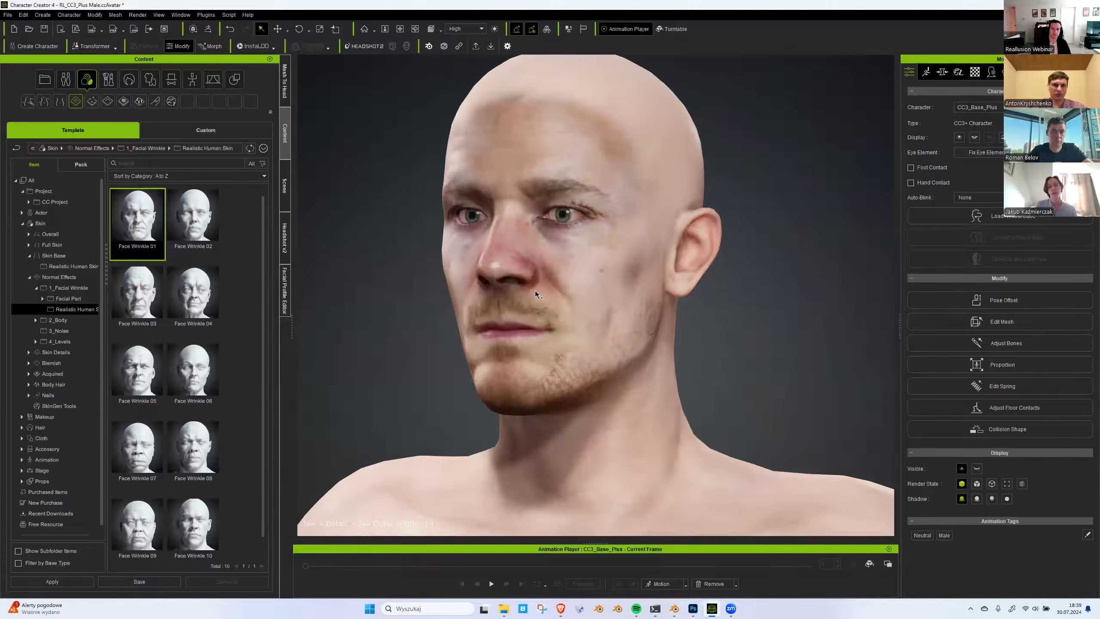
Reduce the opacity of the Wrinkle Fine and Wrinkle Broad skin layers to soften the wrinkles on the face.
left_click(958, 72)
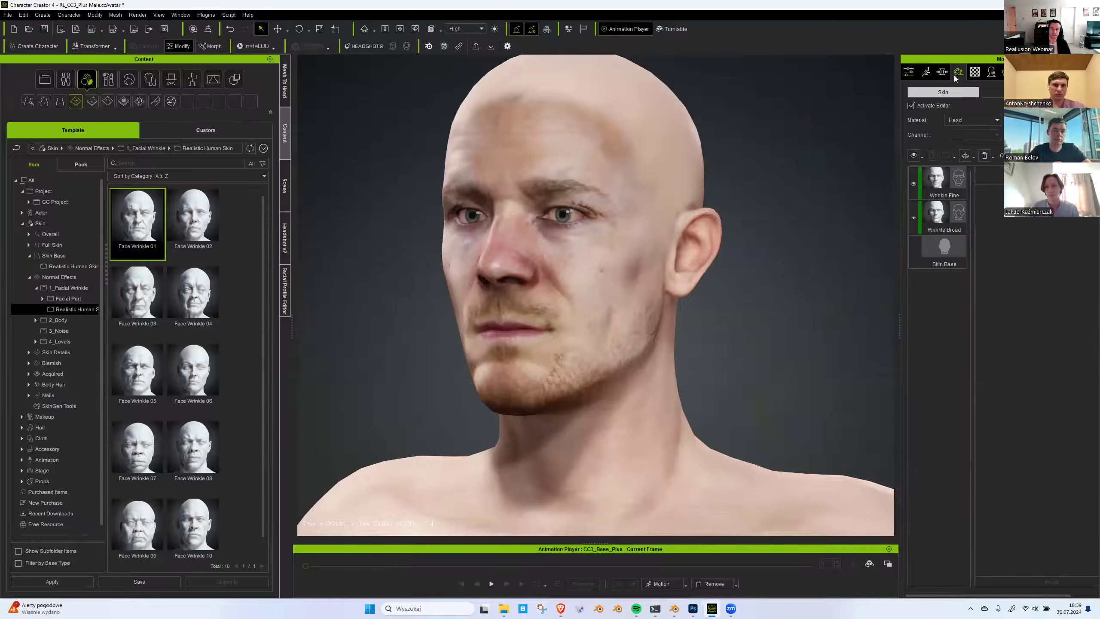
left_click(928, 178)
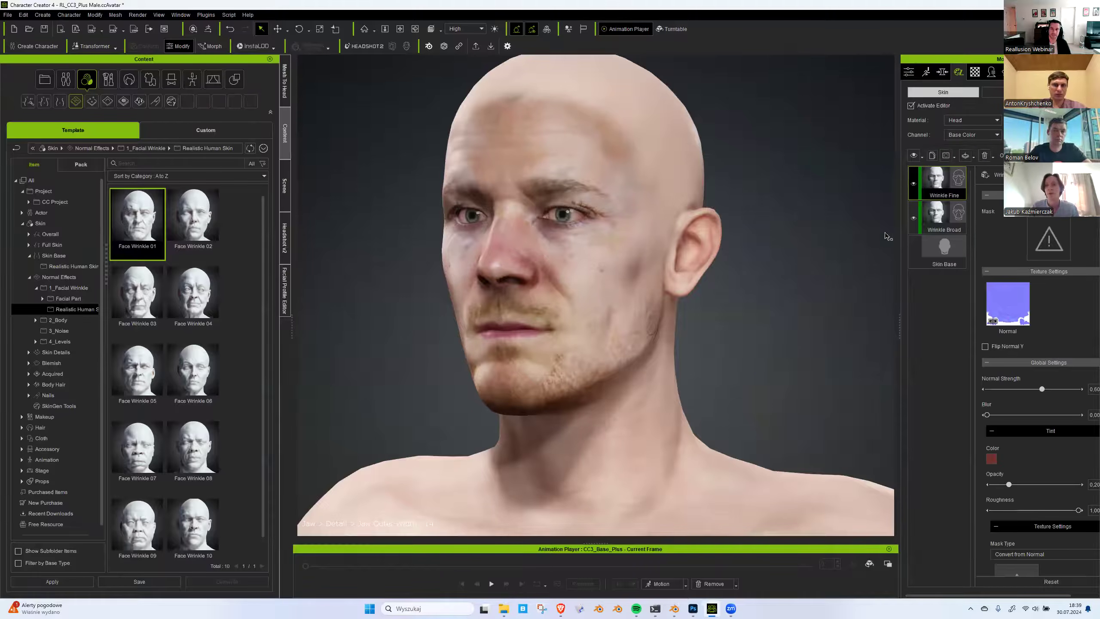
left_click_drag(899, 267, 851, 275)
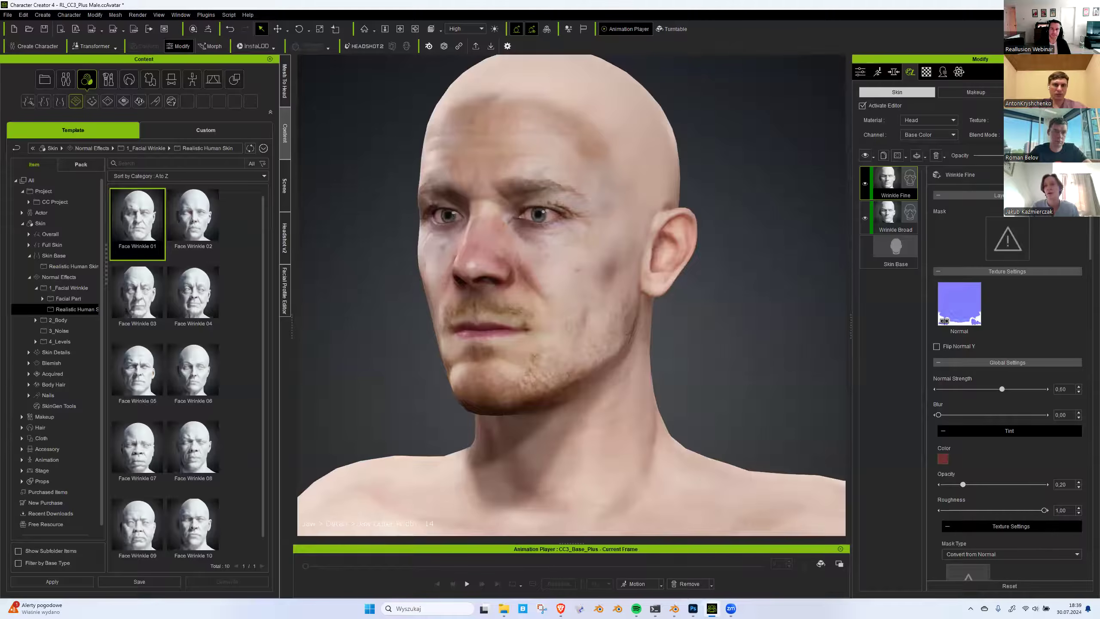
left_click(984, 155)
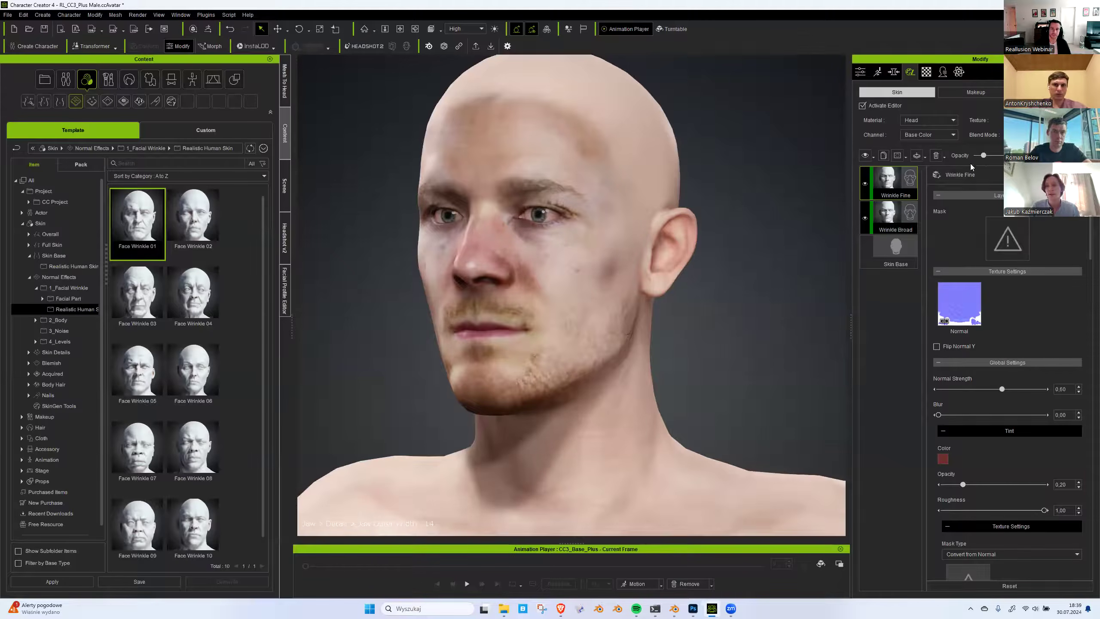
left_click(896, 215)
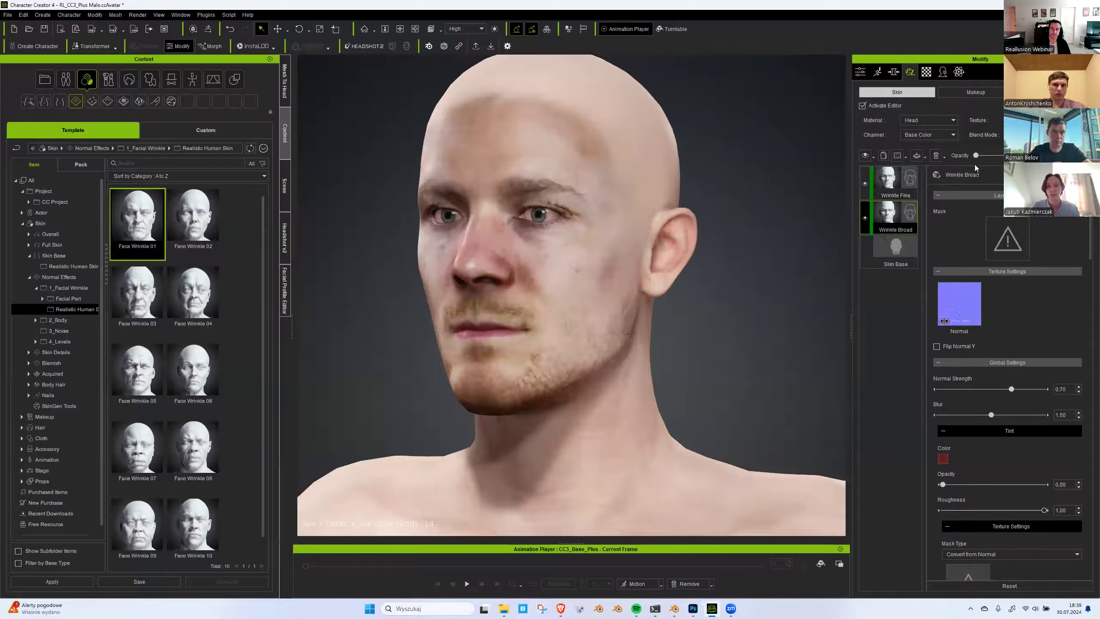
left_click_drag(995, 163, 1000, 164)
right_click_drag(336, 338, 398, 338)
Apply the Noise Pattern 1Fine normal effect to the character's skin.
left_click(36, 320)
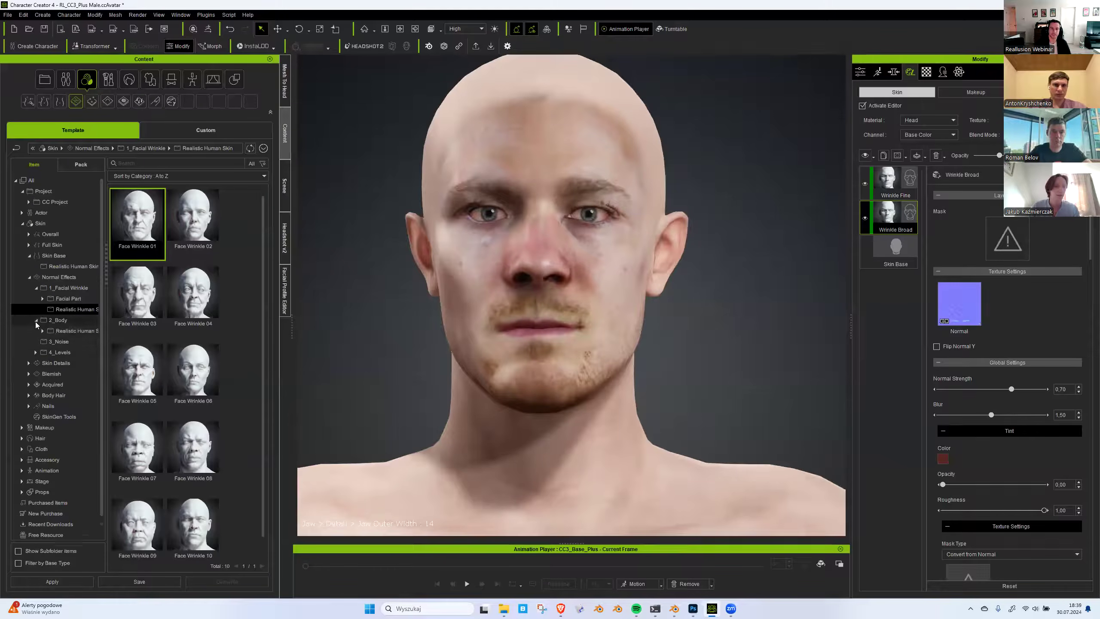
left_click(60, 342)
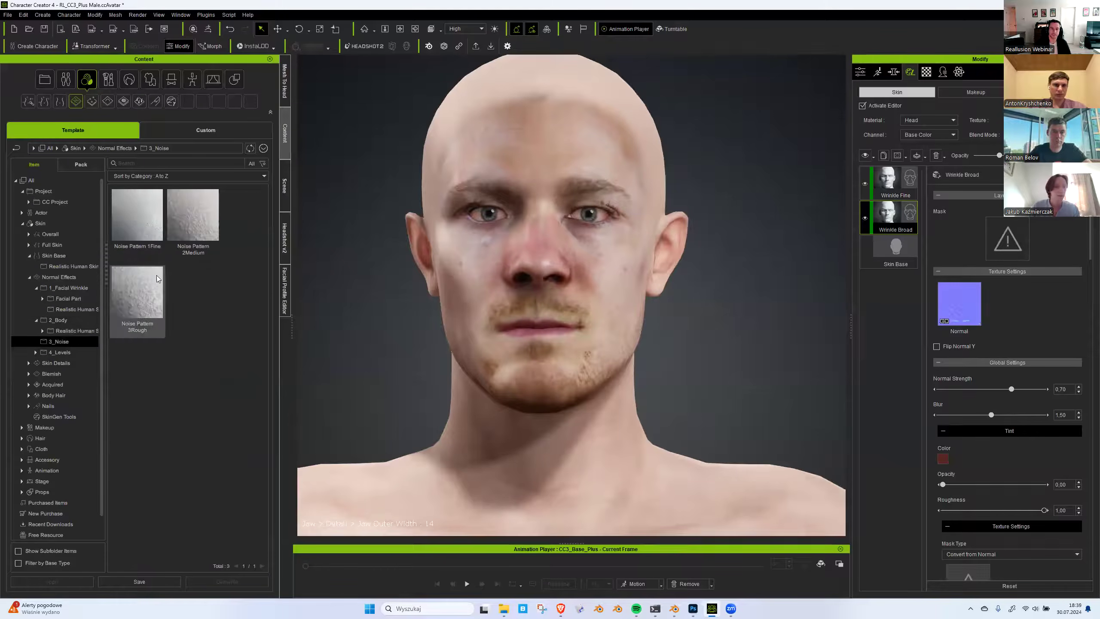
double_click(134, 223)
left_click(513, 323)
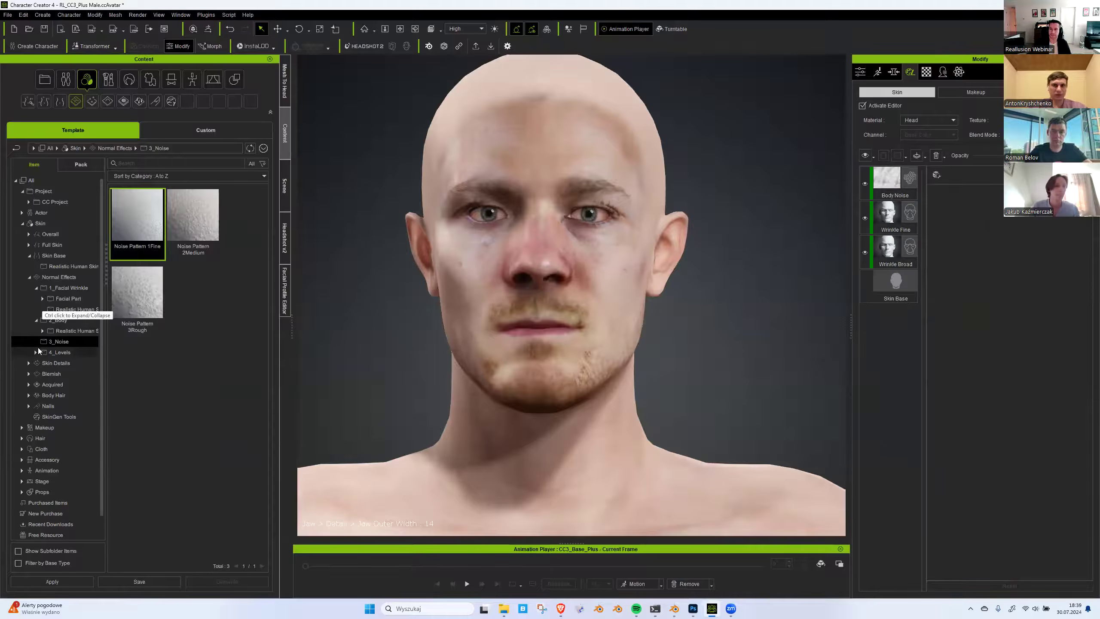
Apply the 1Secondary Normal F and 2Tertiary Normal M face-level normal effects to the character's head.
left_click(69, 353)
double_click(149, 230)
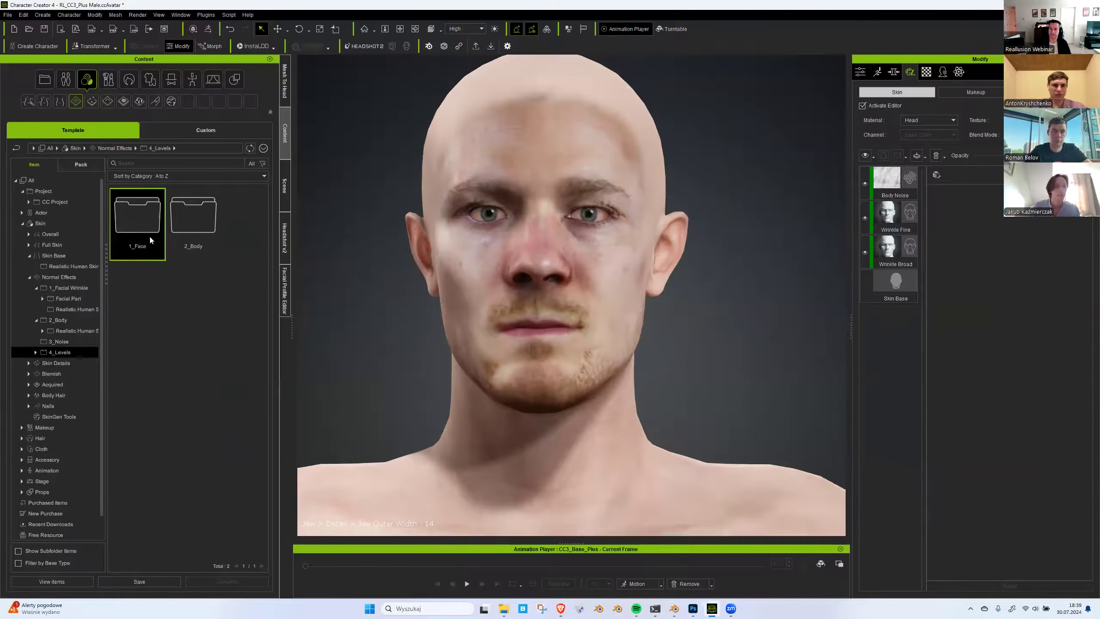
left_click_drag(149, 225, 656, 307)
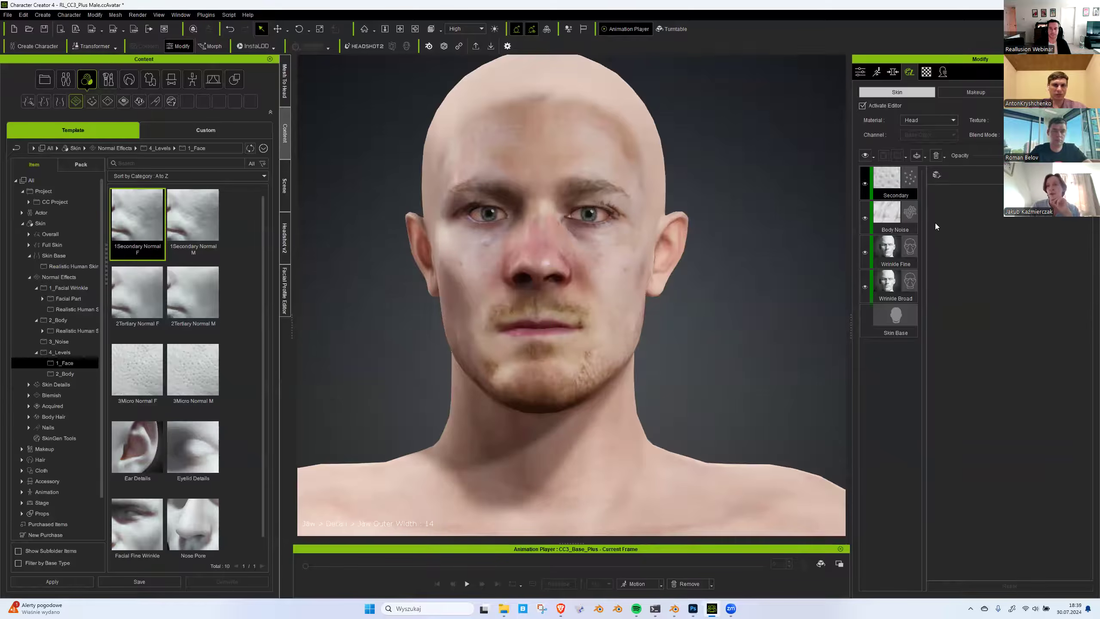
scroll(1013, 274, "up", 2)
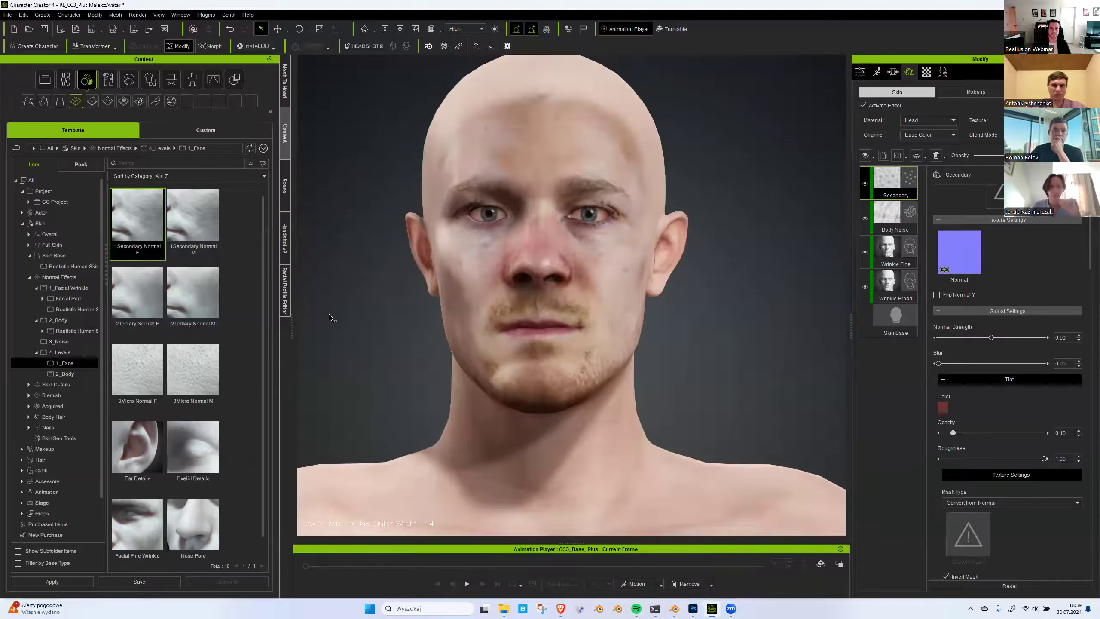
double_click(193, 299)
left_click(476, 326)
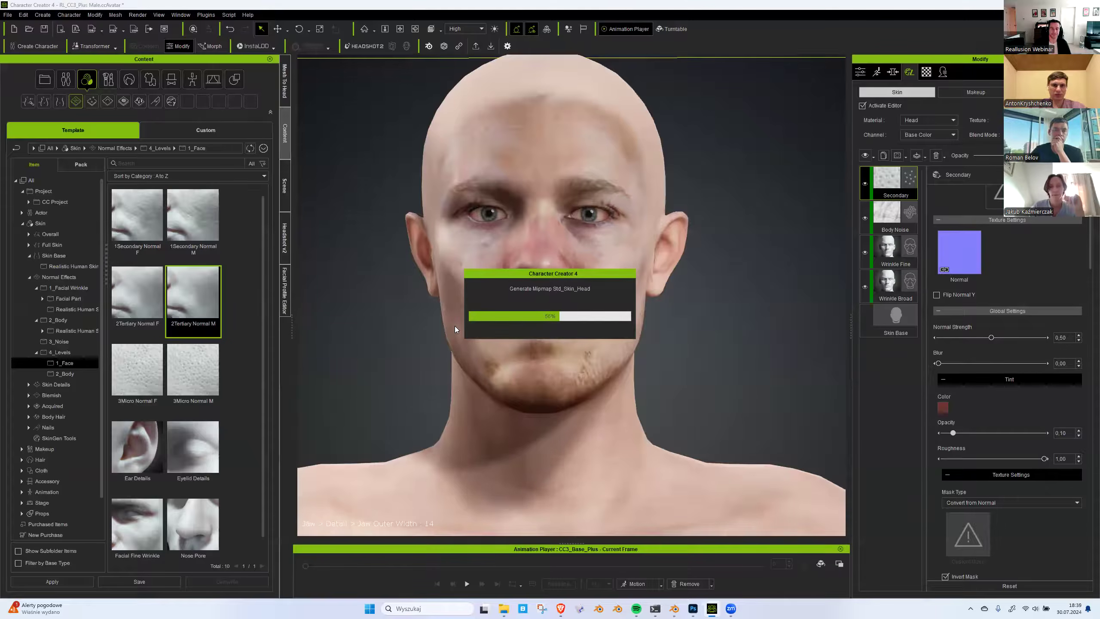
scroll(188, 341, "down", 2)
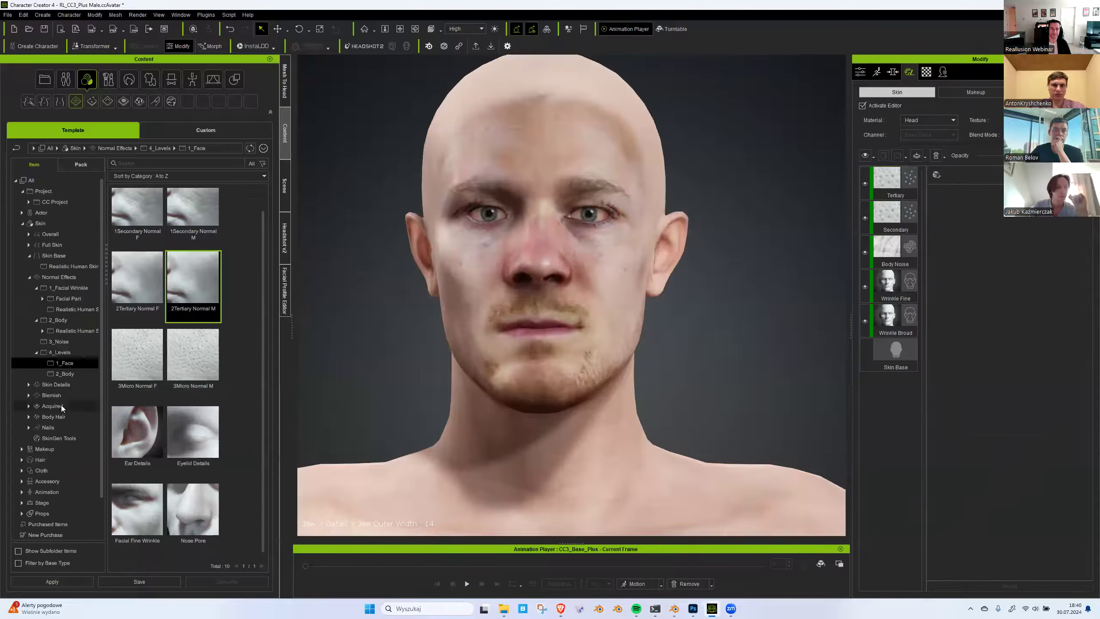
Apply the Dull Skin Eye and Dull Skin Large coloration details from the Realistic Human Skin collection to the character's head.
left_click(55, 384)
left_click(29, 384)
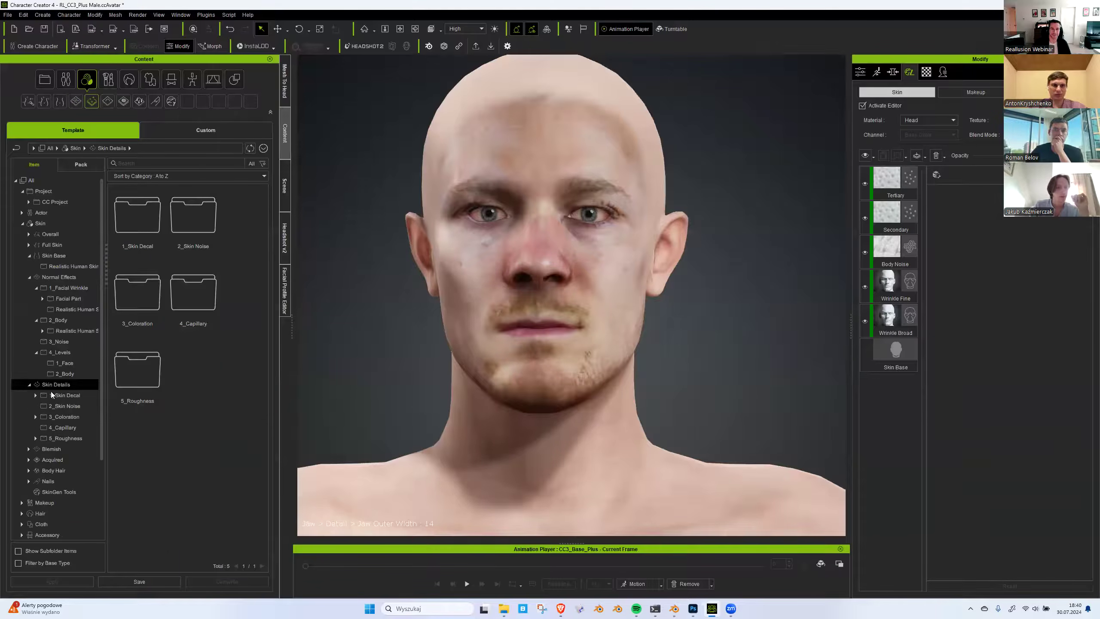
left_click(63, 396)
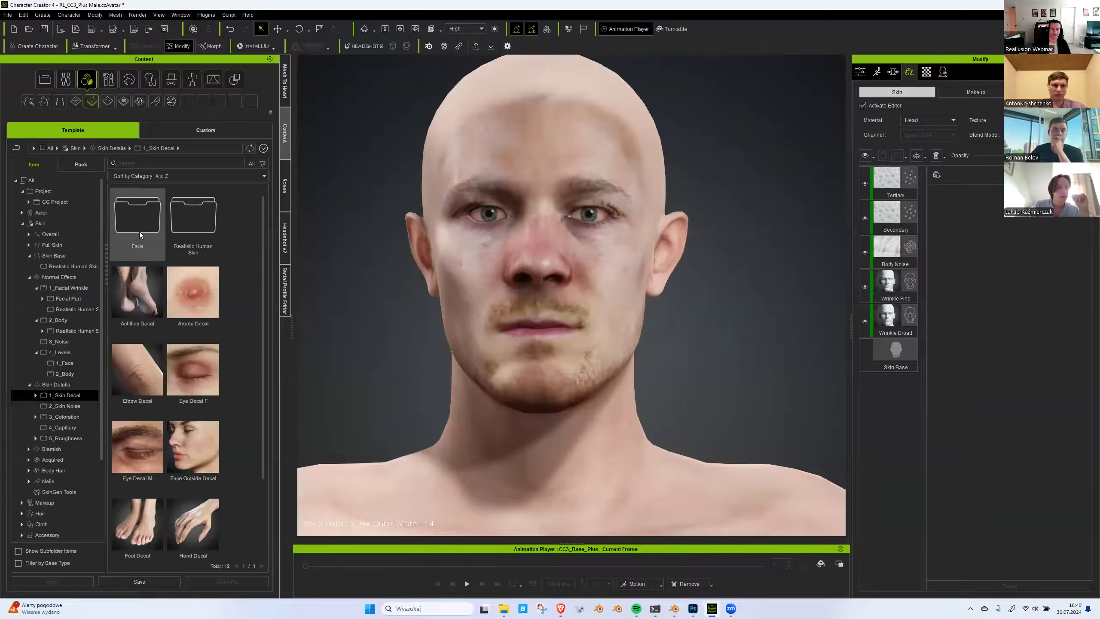
left_click(170, 232)
double_click(172, 232)
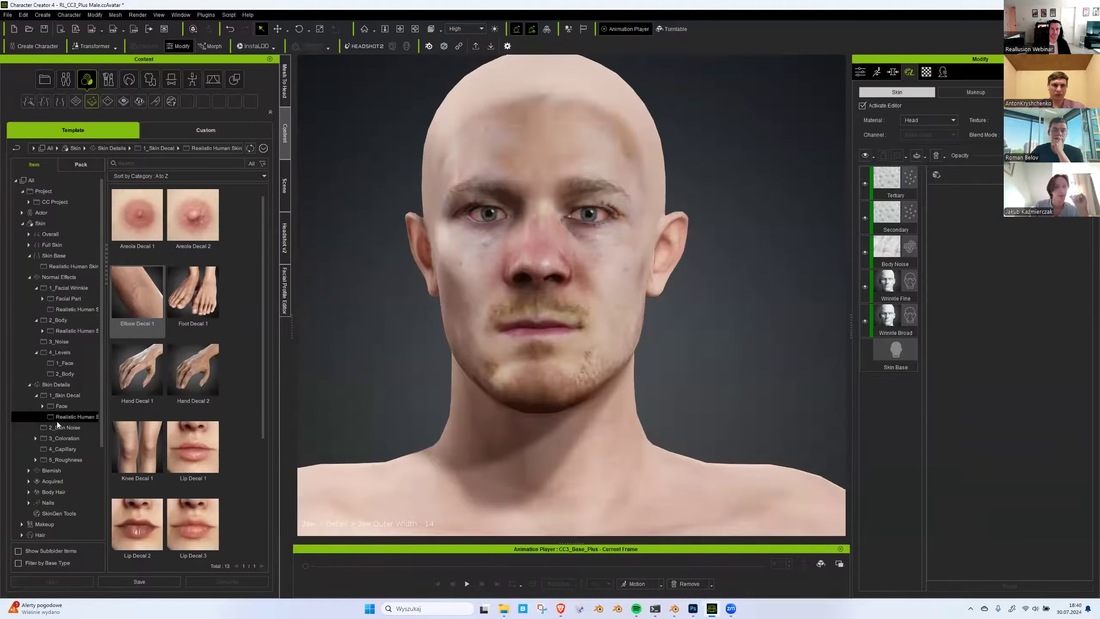
left_click(54, 427)
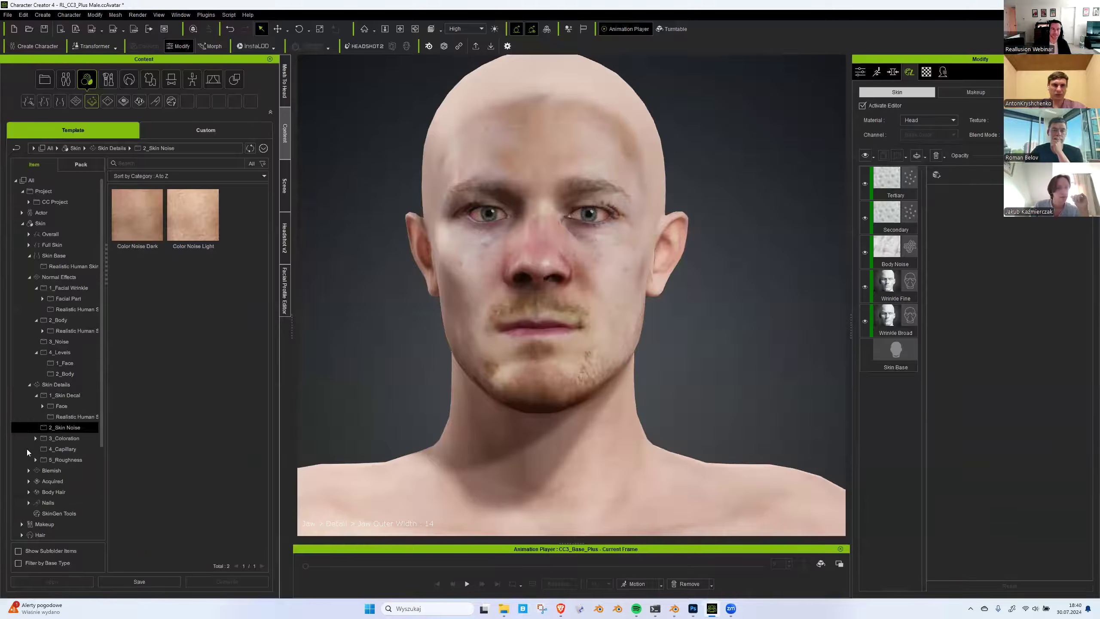
left_click(36, 438)
left_click(101, 449)
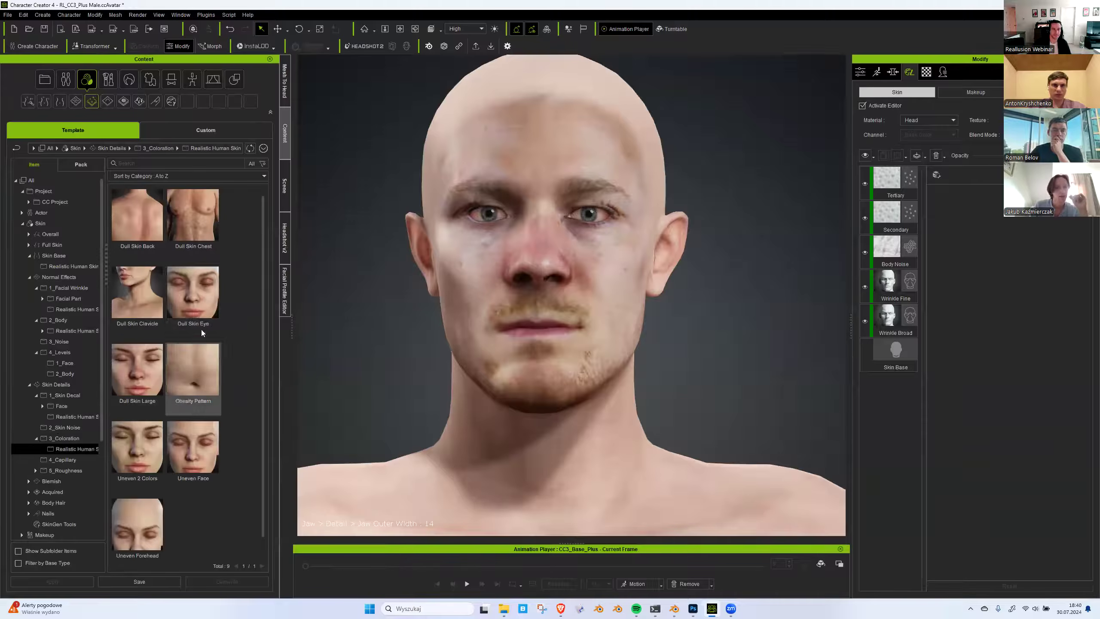
double_click(197, 302)
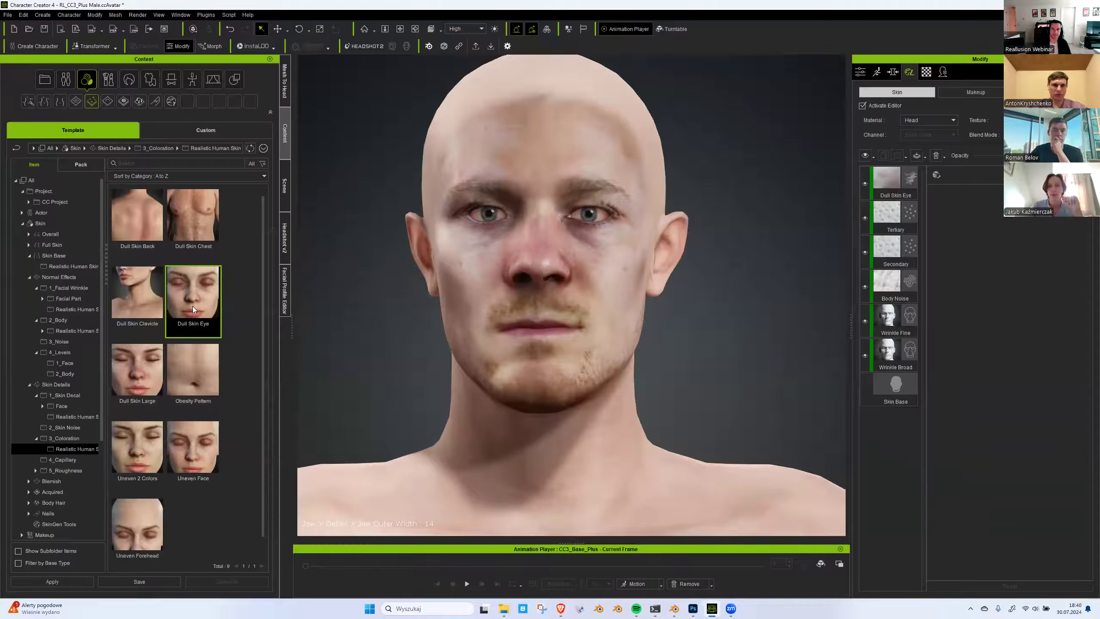
double_click(128, 380)
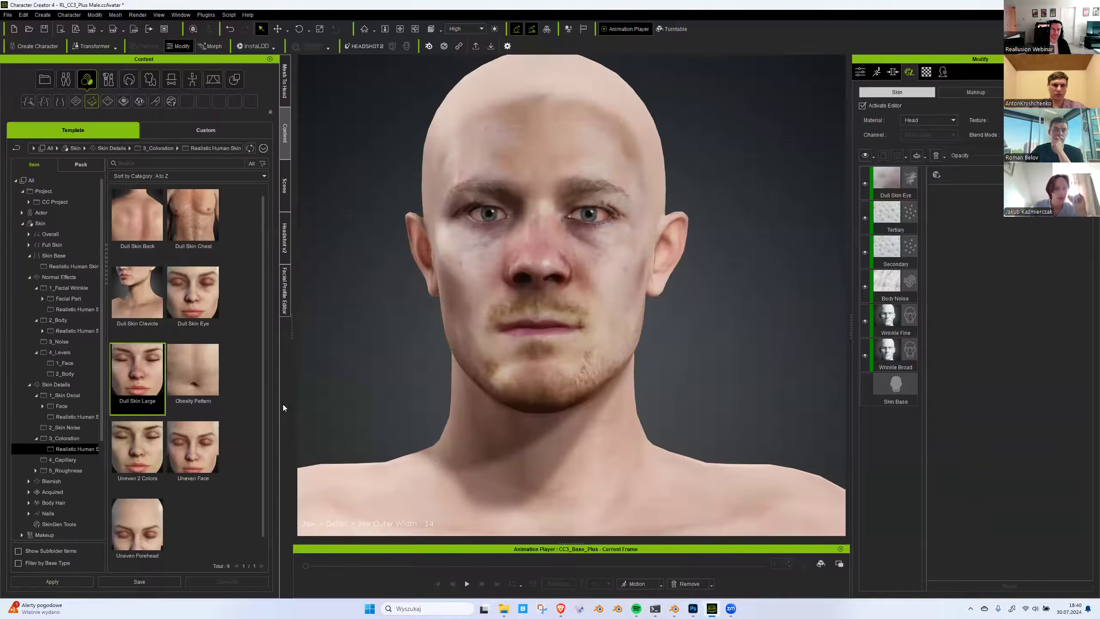
left_click(507, 320)
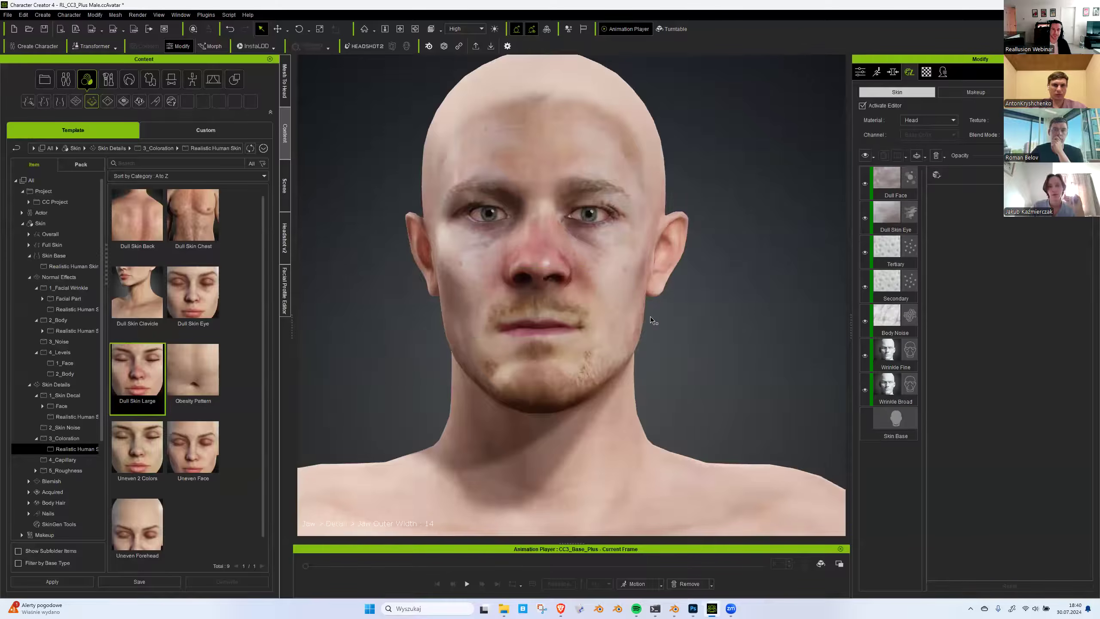
Apply the 1_Roughness M skin detail to the character's head.
scroll(201, 409, "down", 1)
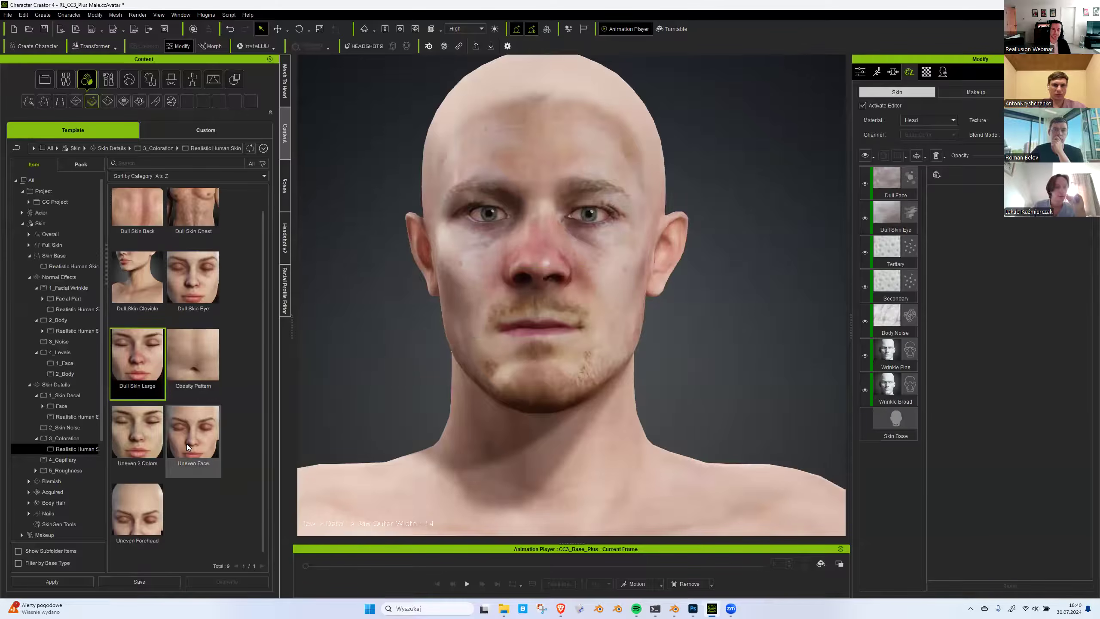
left_click(74, 459)
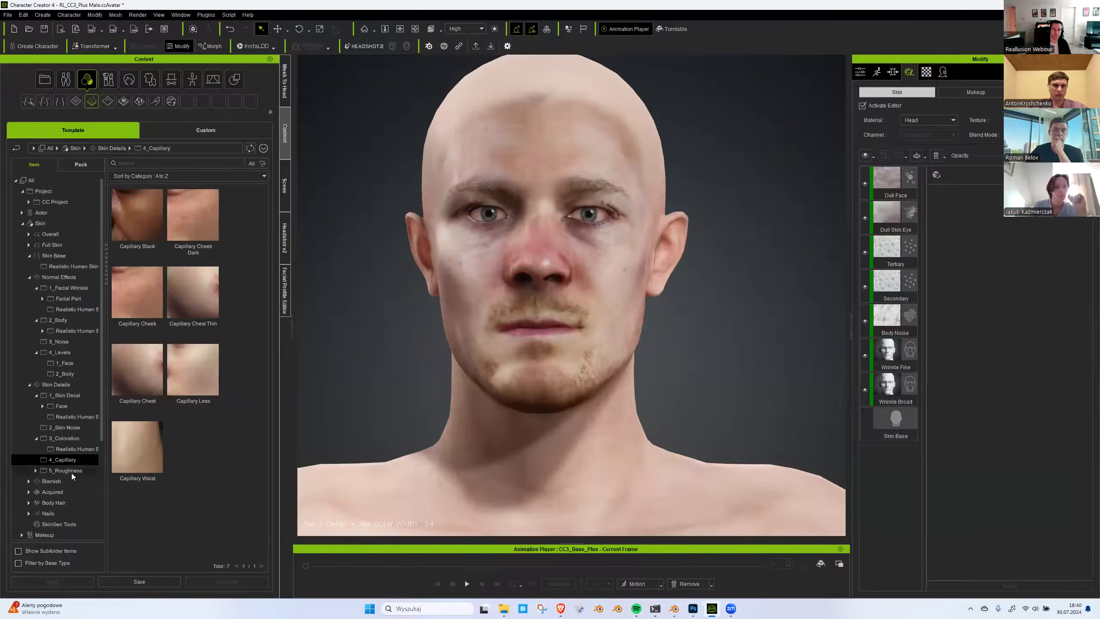
left_click(72, 473)
double_click(135, 239)
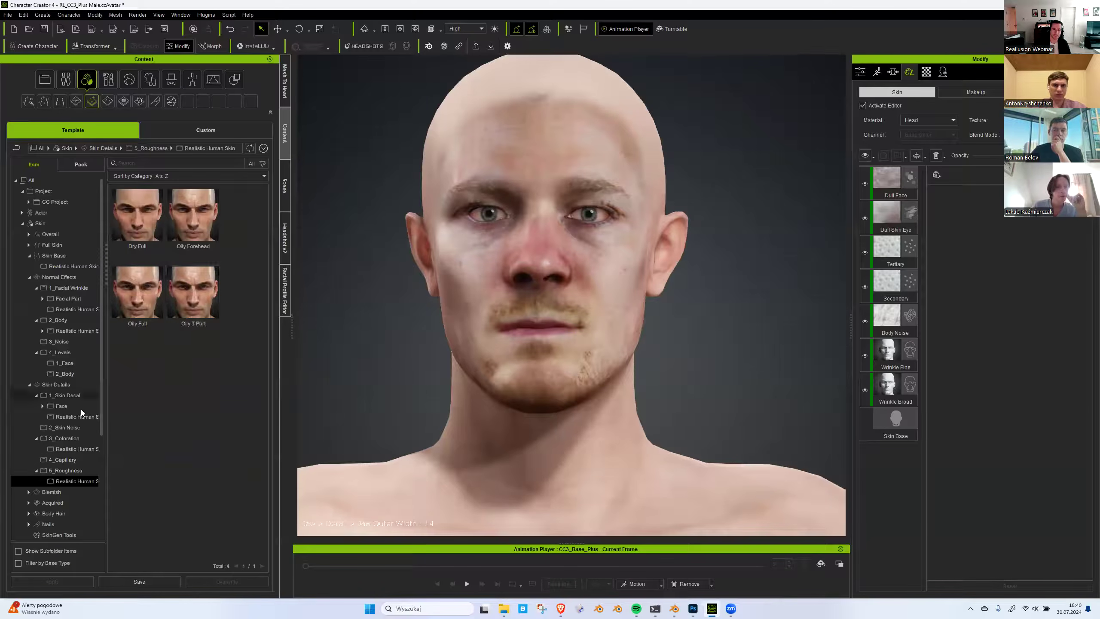
left_click(75, 470)
left_click_drag(141, 291, 389, 337)
left_click(480, 323)
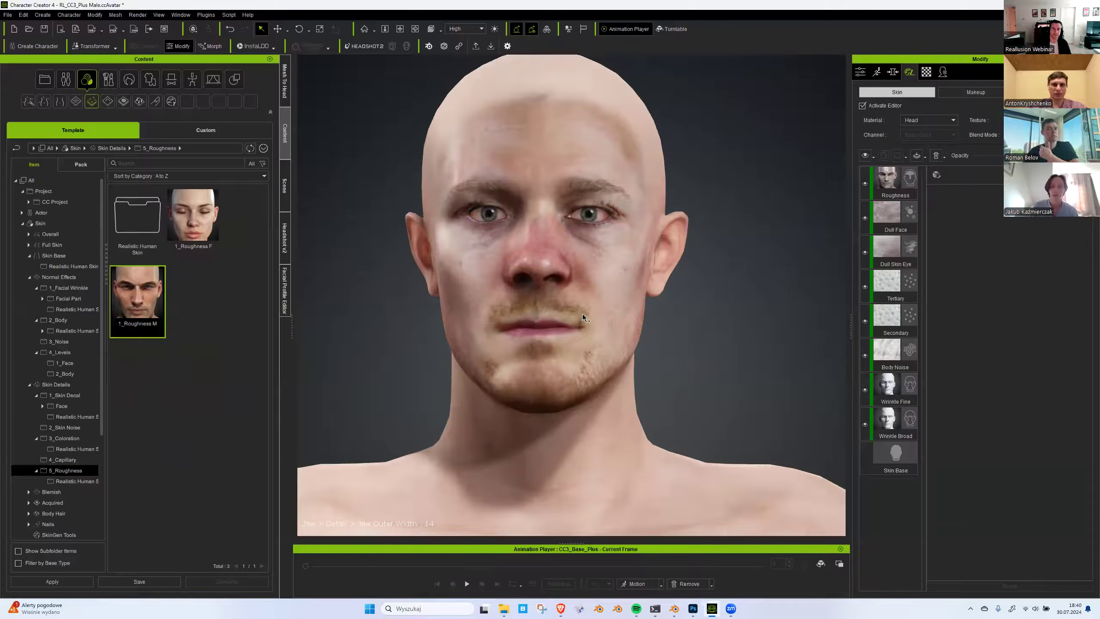
Apply the Face Freckle 2Medium blemish from the Realistic Human Skin collection to the character's head.
scroll(17, 416, "down", 2)
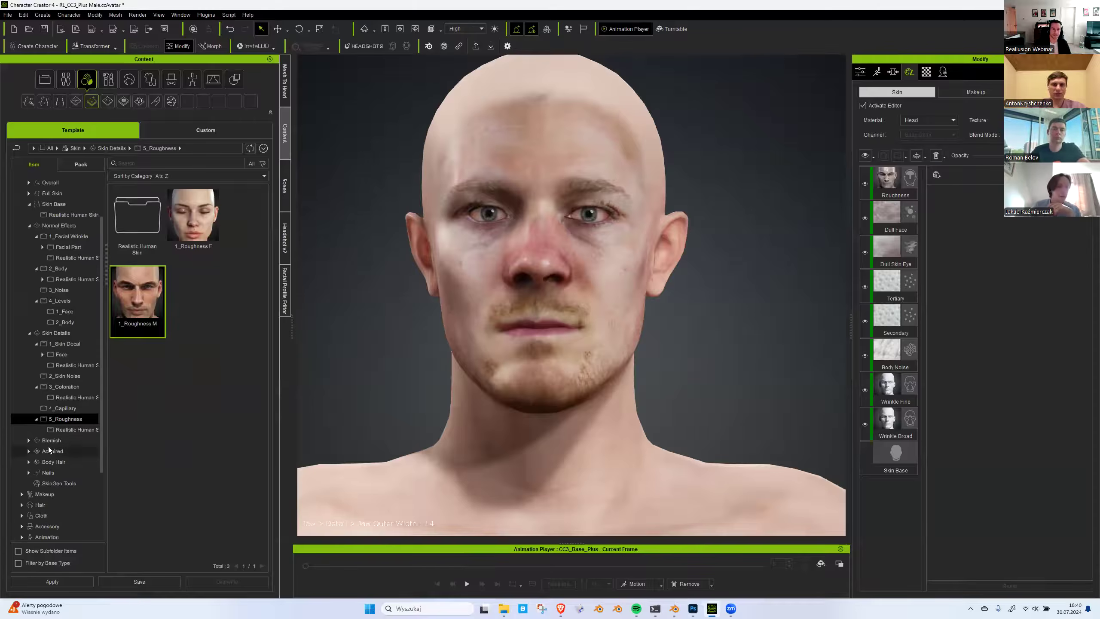
left_click(31, 440)
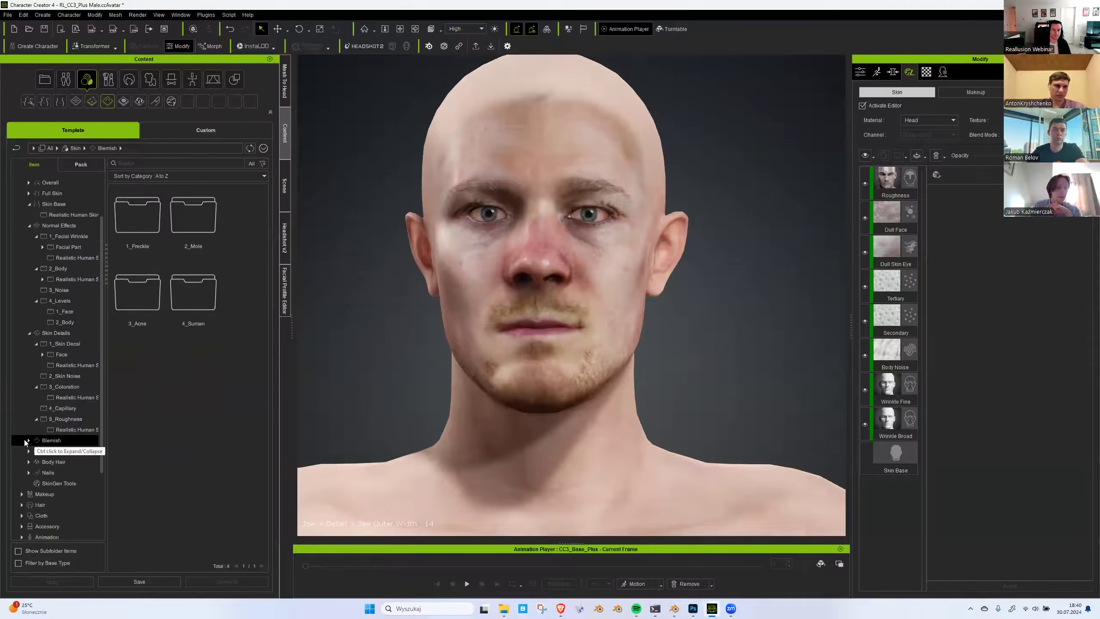
left_click(29, 440)
left_click(69, 442)
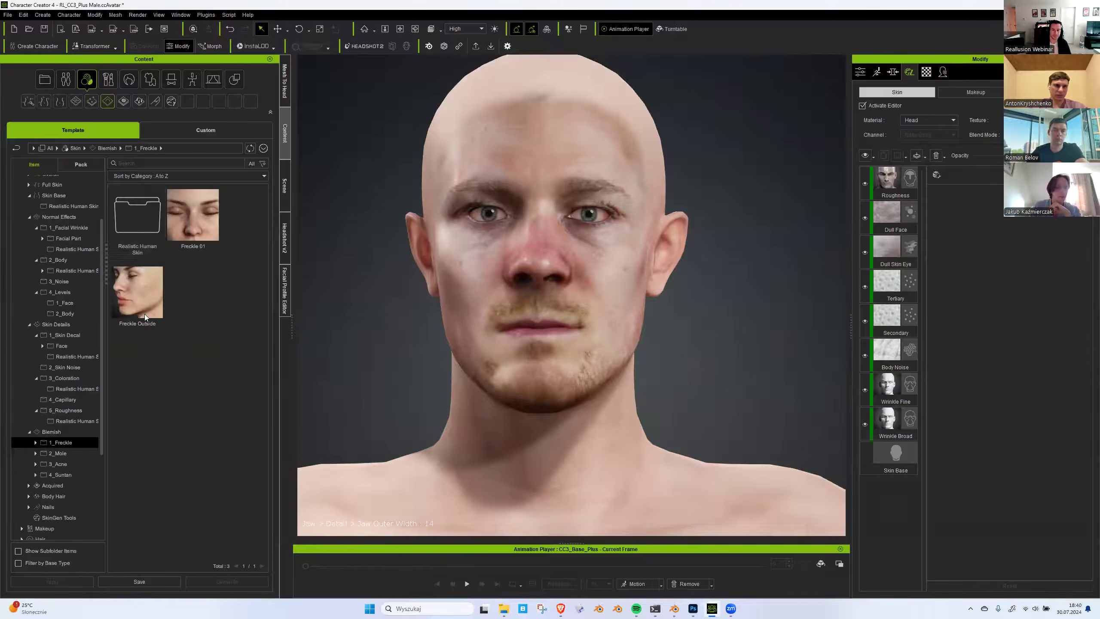
double_click(197, 377)
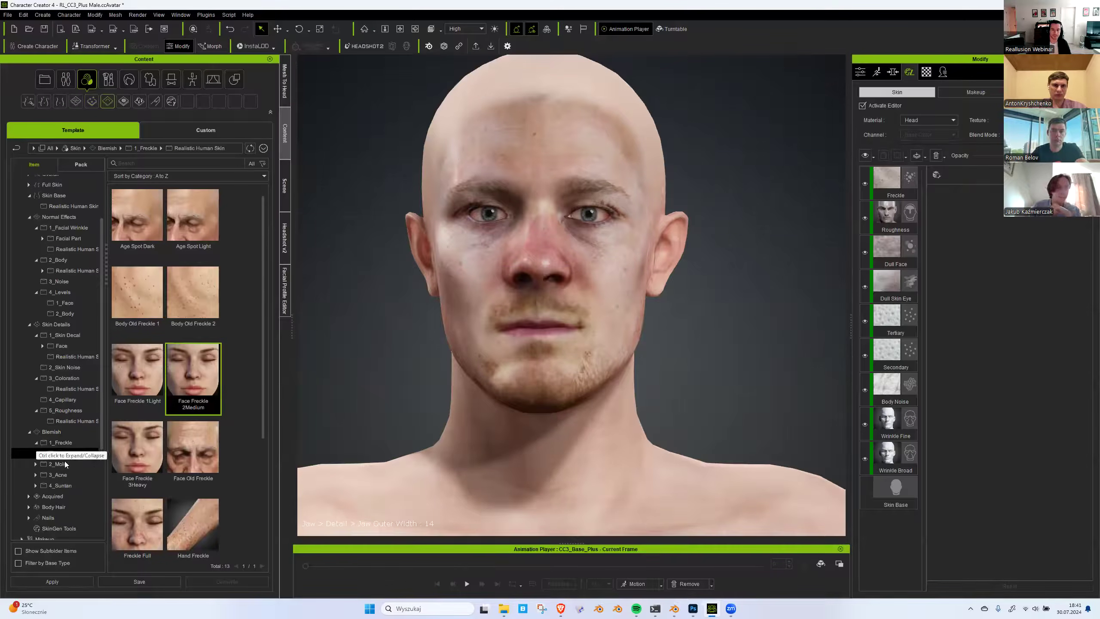
Try the Head Side tattoo on the character's head.
left_click(25, 497)
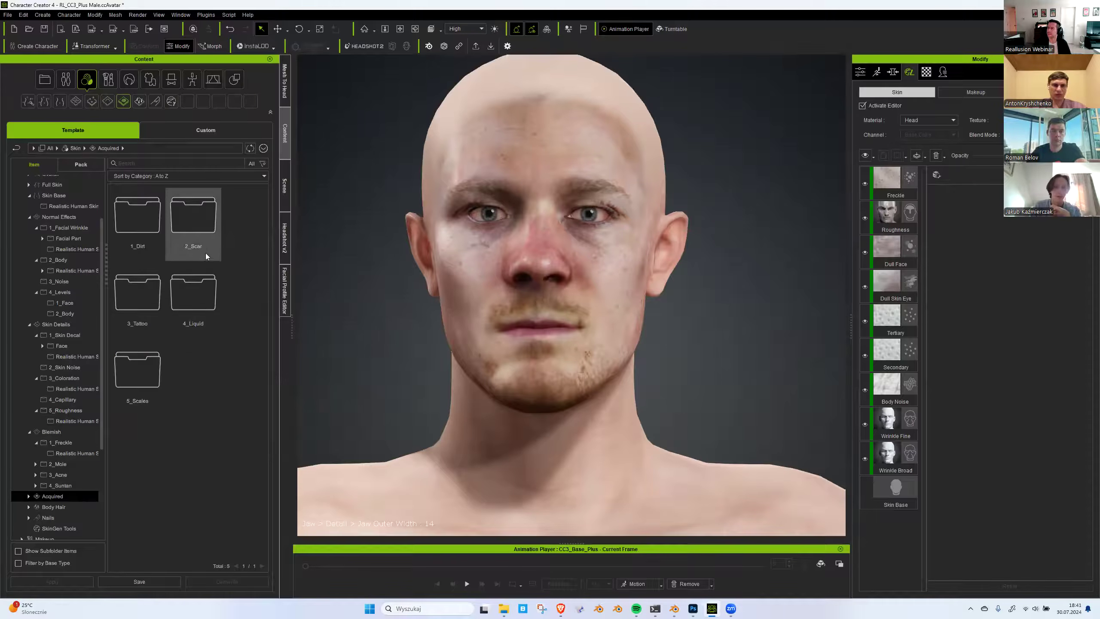
left_click(138, 315)
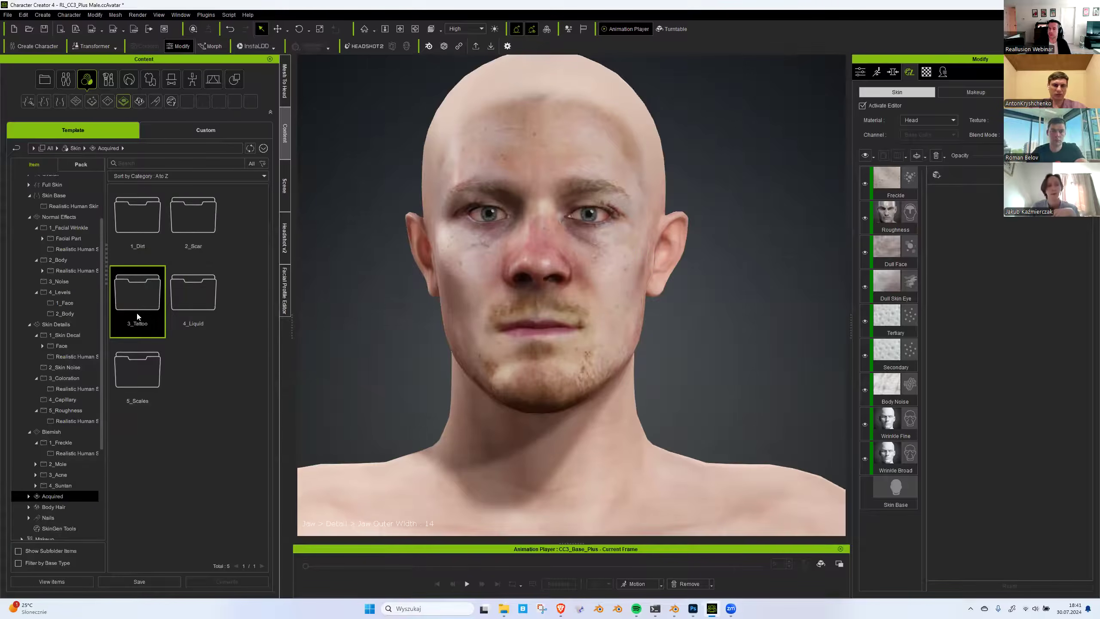
double_click(138, 315)
double_click(148, 294)
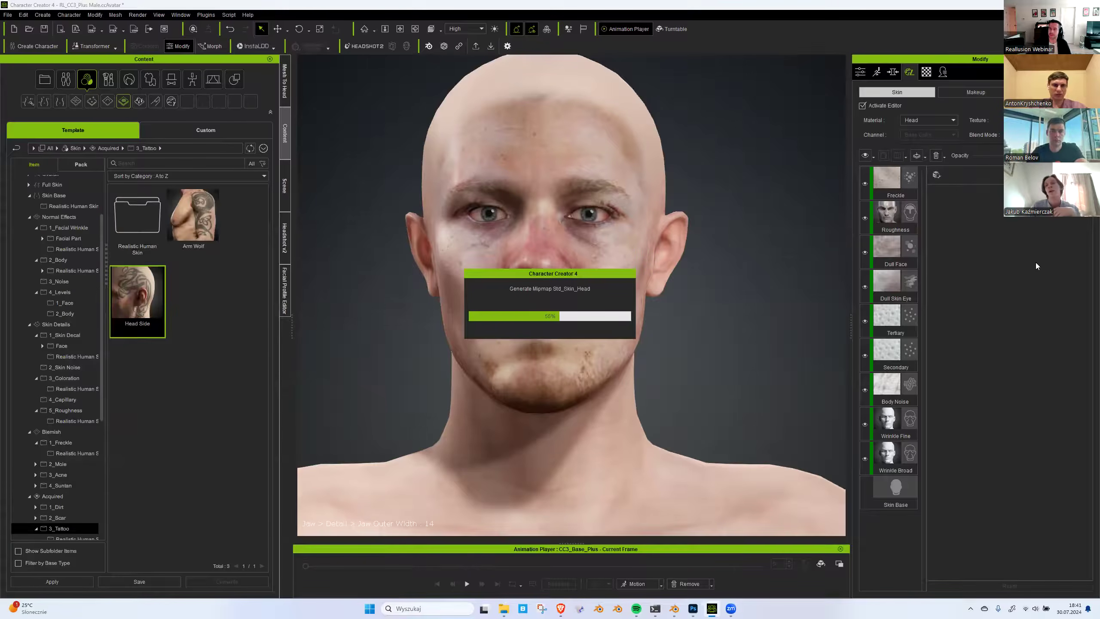
right_click_drag(747, 198, 709, 229)
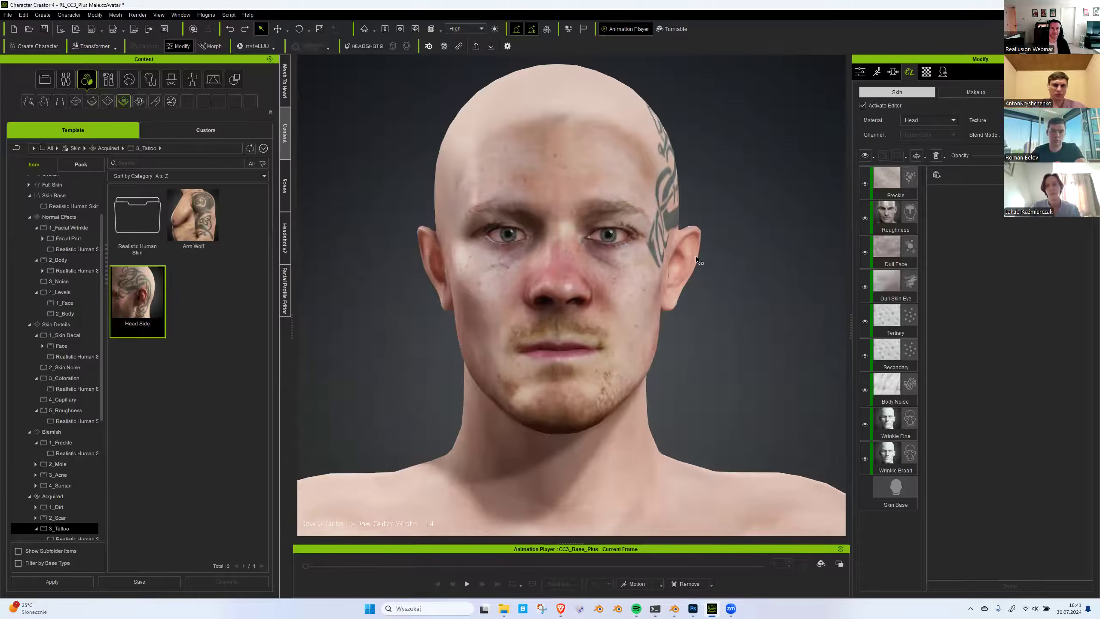
Look over the beard skin presets under Body Hair and deactivate the skin layer editor for the character.
scroll(45, 452, "down", 3)
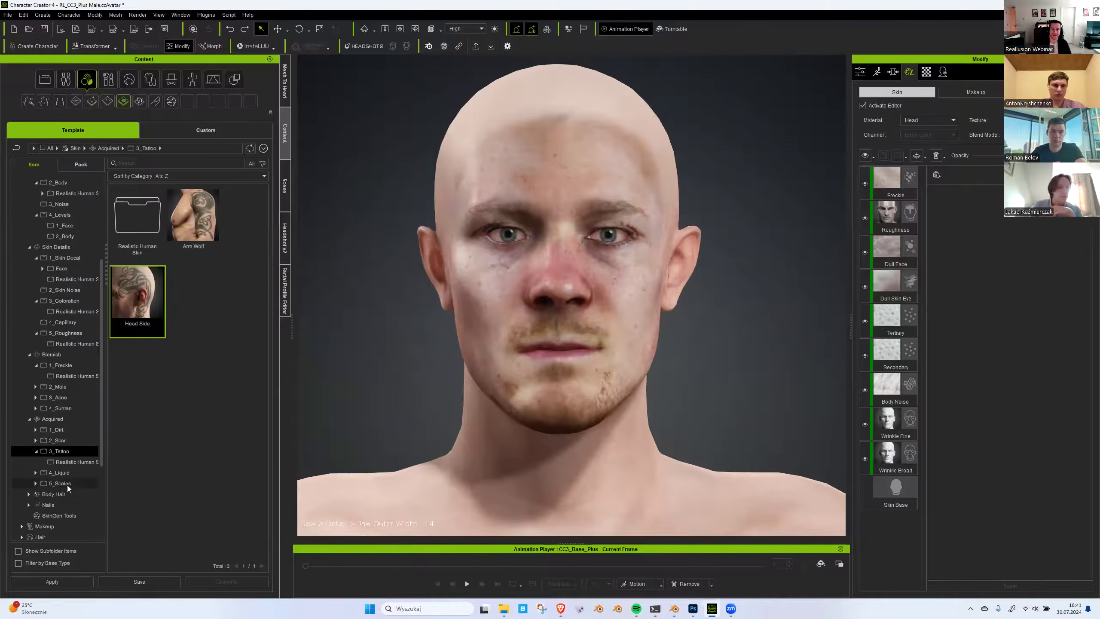
scroll(69, 485, "down", 2)
left_click(28, 443)
left_click(58, 454)
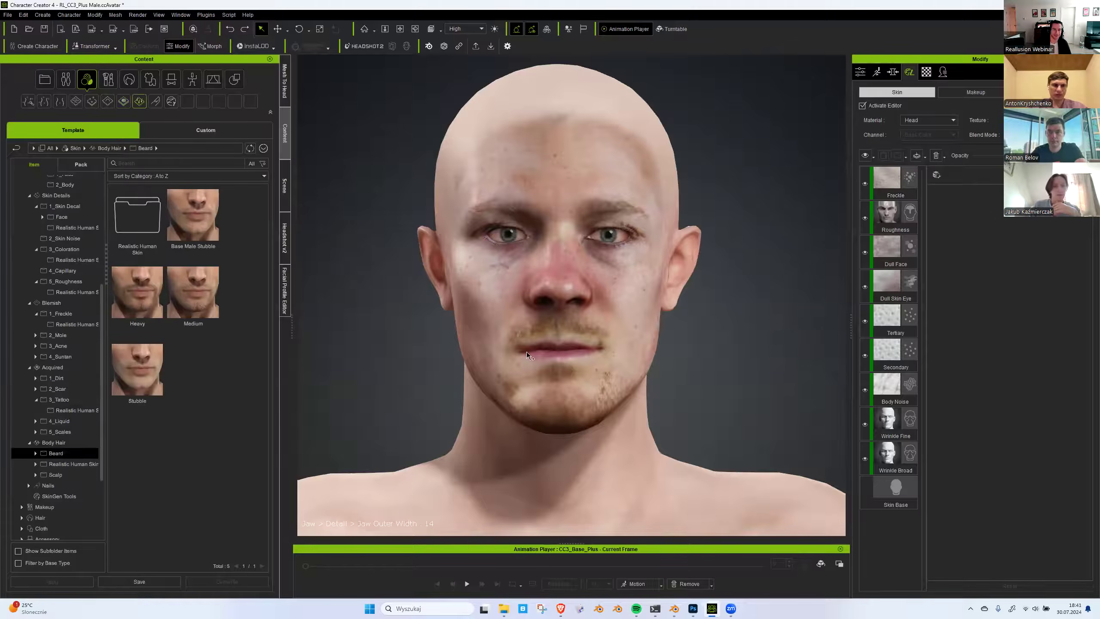
scroll(145, 420, "down", 2)
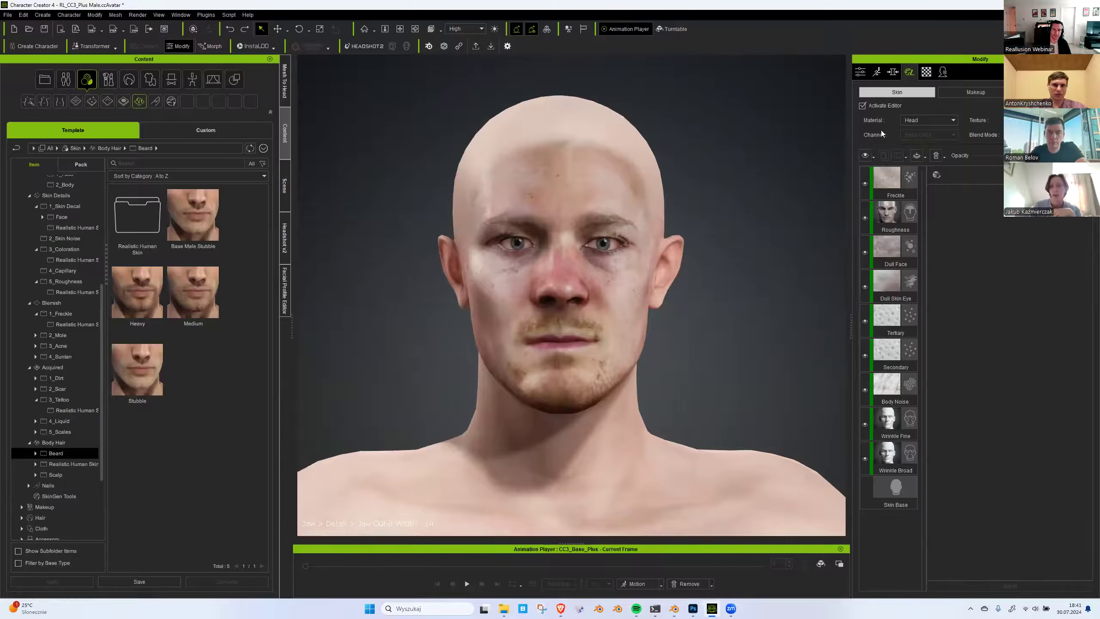
left_click(862, 106)
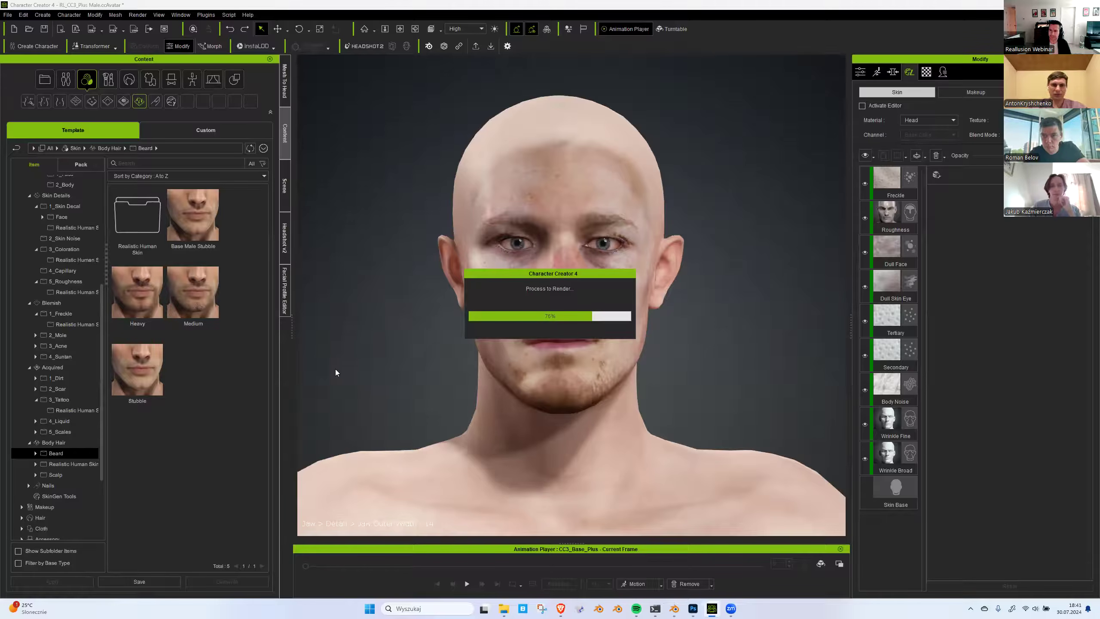
Look through the hairstyle and beard presets and apply the Short Boxed hairstyle to the character.
left_click(40, 519)
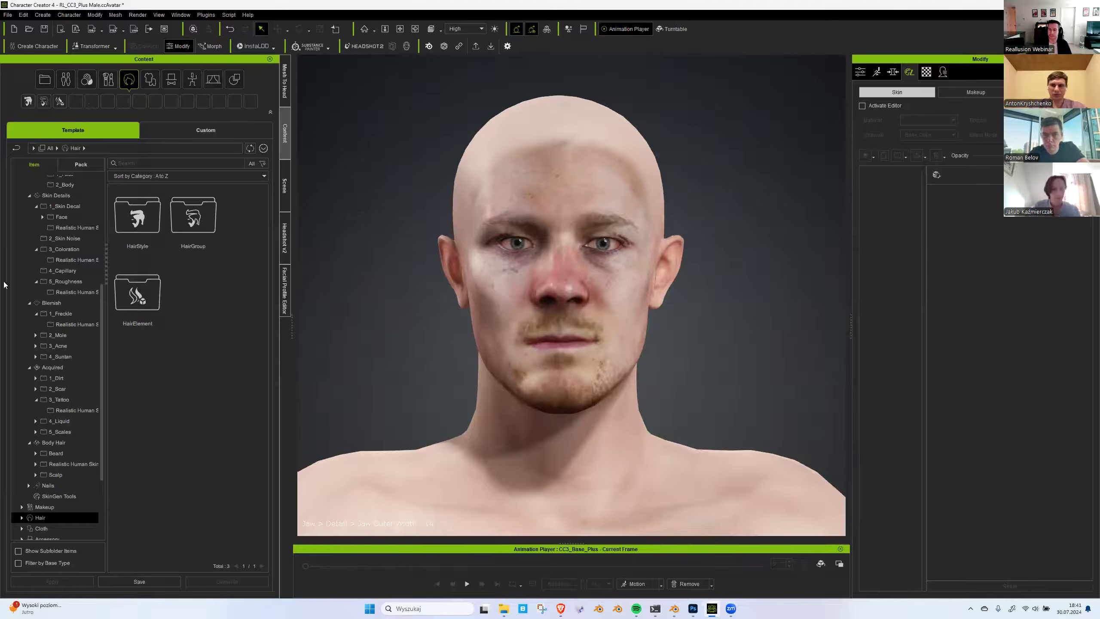
double_click(143, 217)
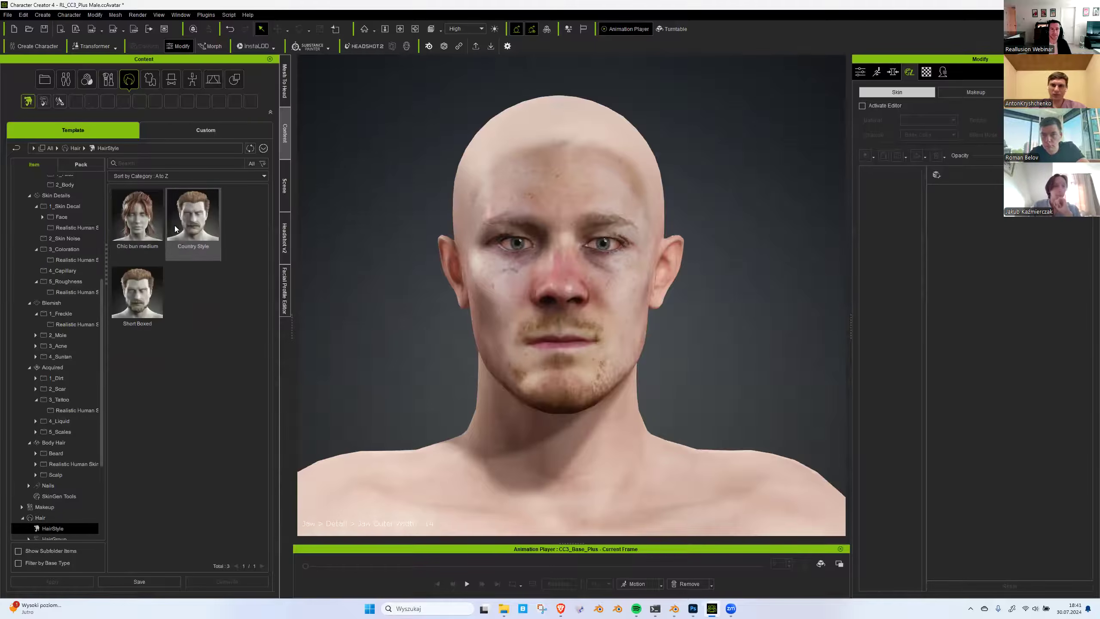
scroll(64, 515, "down", 2)
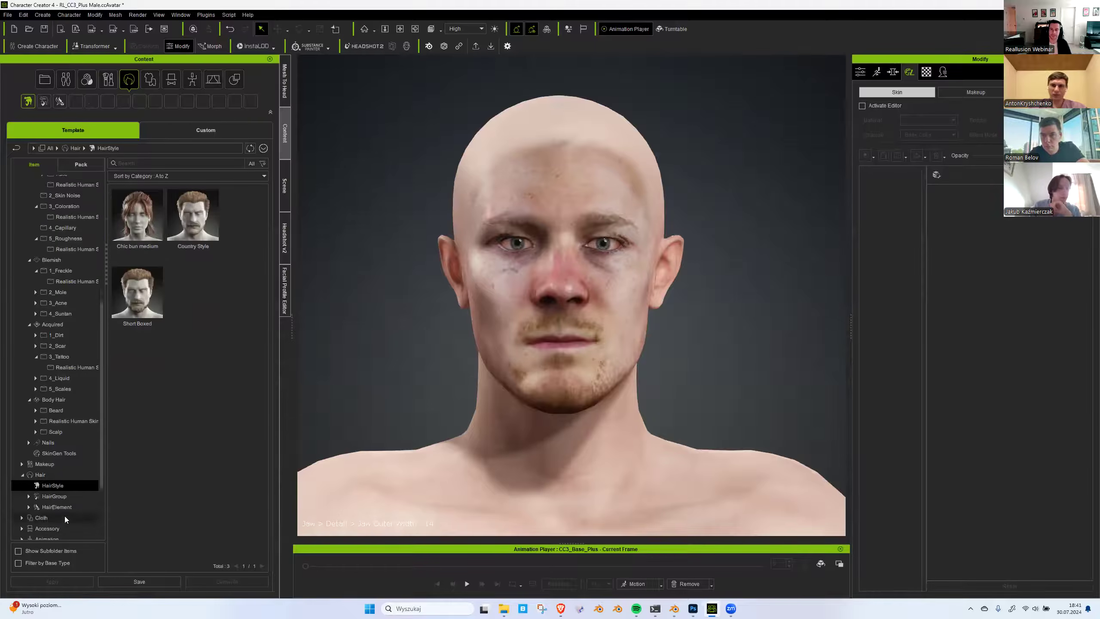
left_click(72, 487)
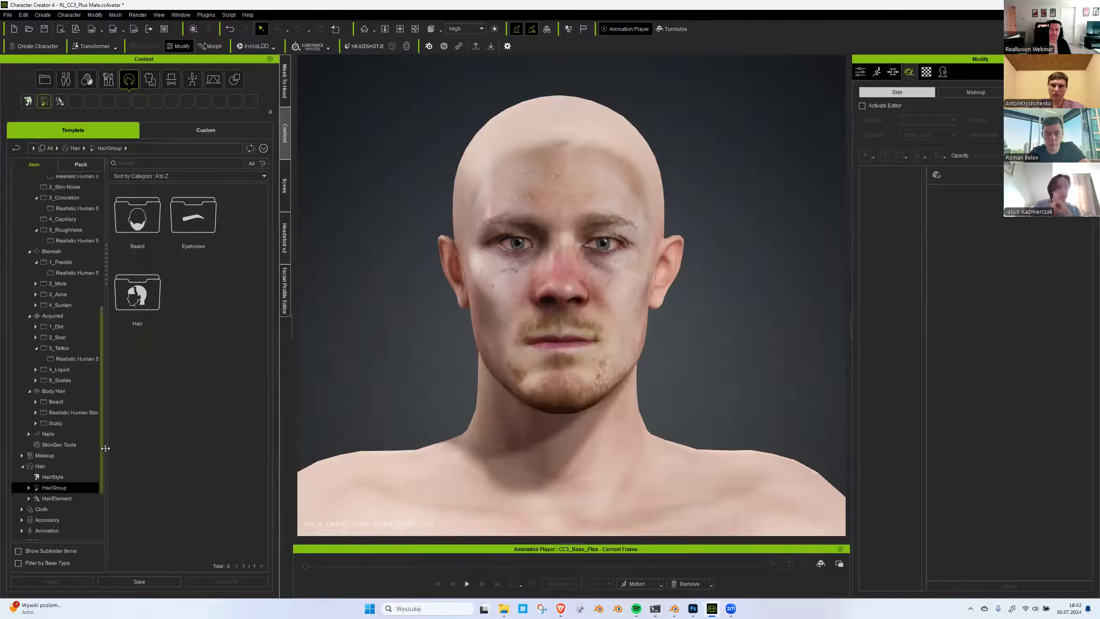
double_click(145, 234)
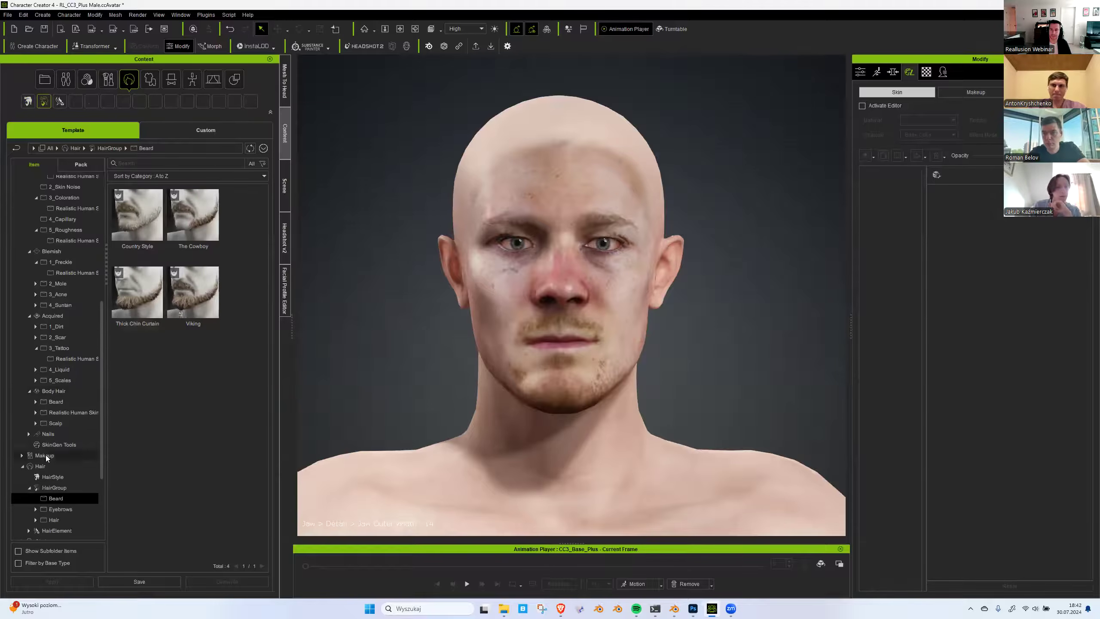
scroll(52, 472, "down", 1)
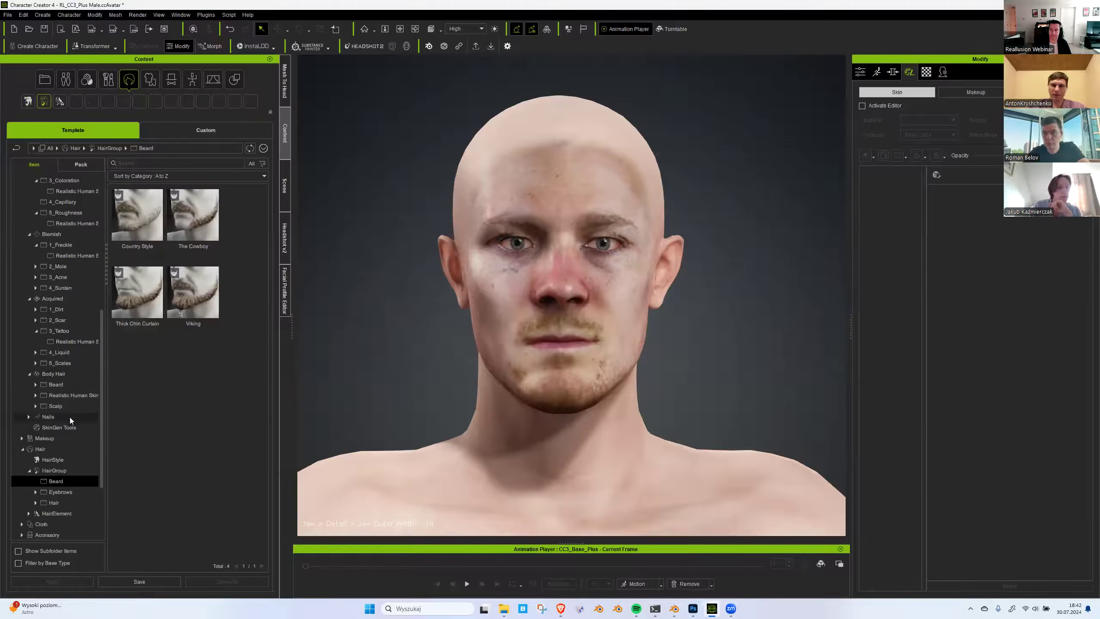
left_click(56, 462)
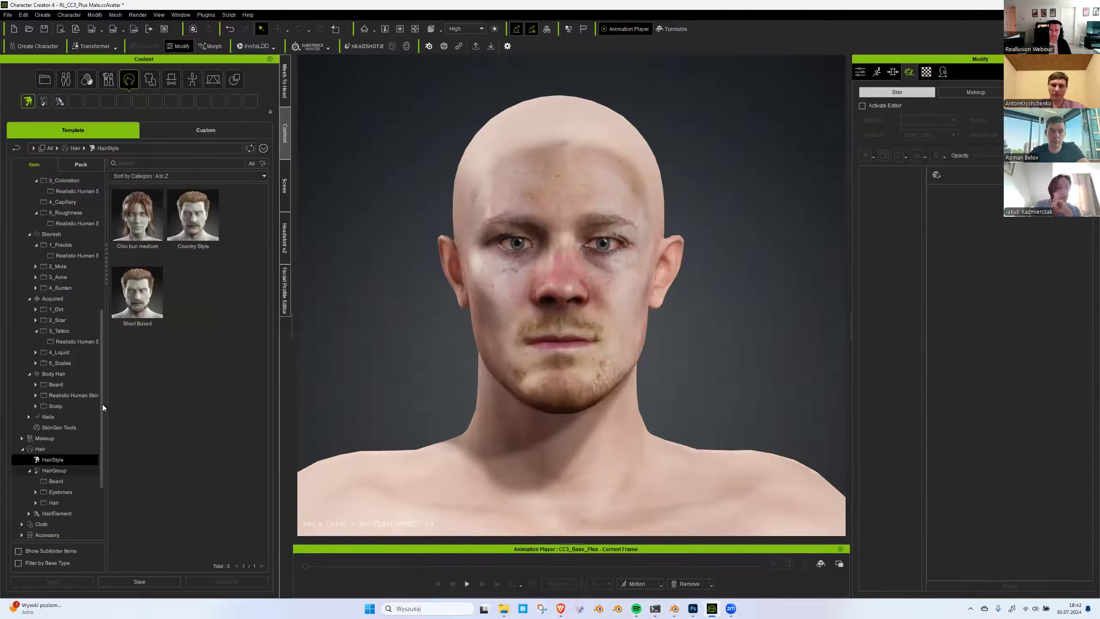
double_click(143, 301)
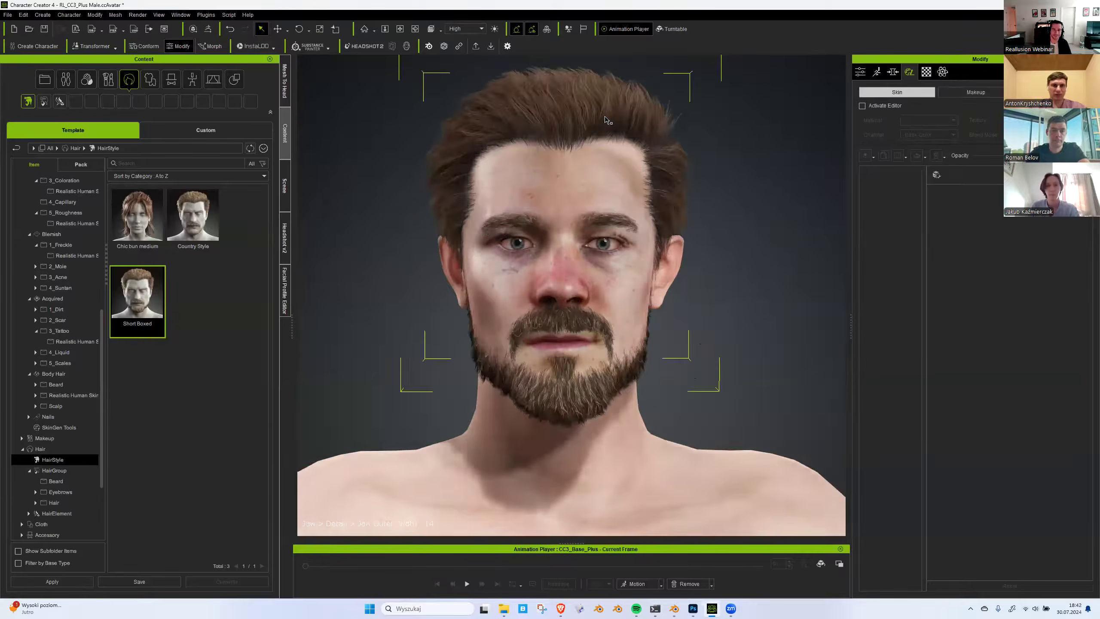
Delete the Short Boxed hair, the moustache and all the beard pieces from the character's head.
key("Delete")
left_click(587, 328)
key("Delete")
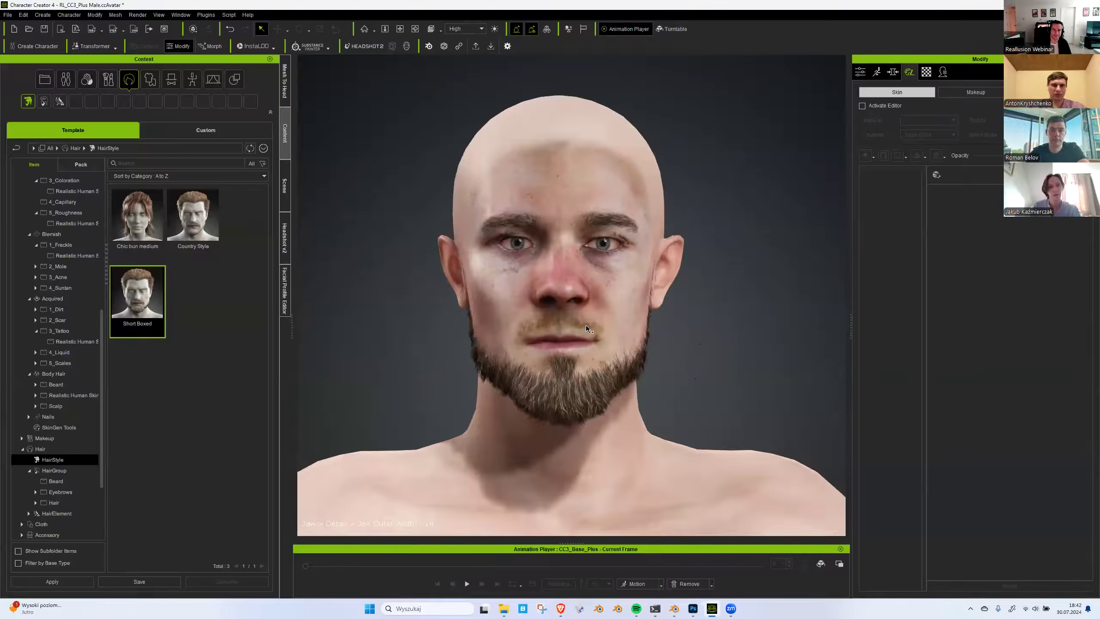
left_click(591, 413)
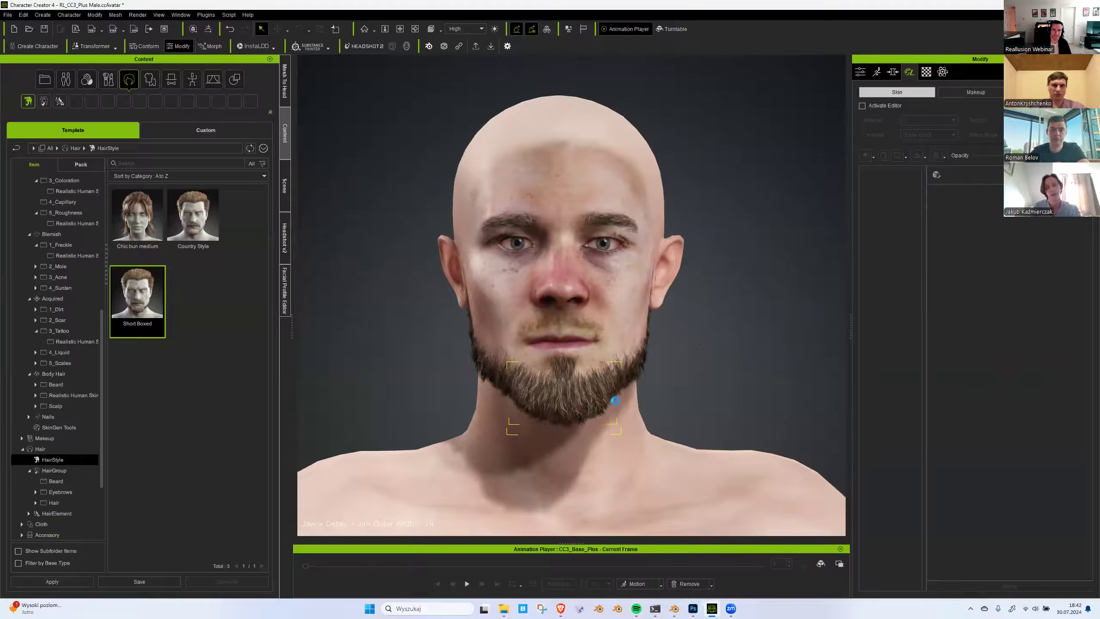
key("Delete")
left_click(621, 378)
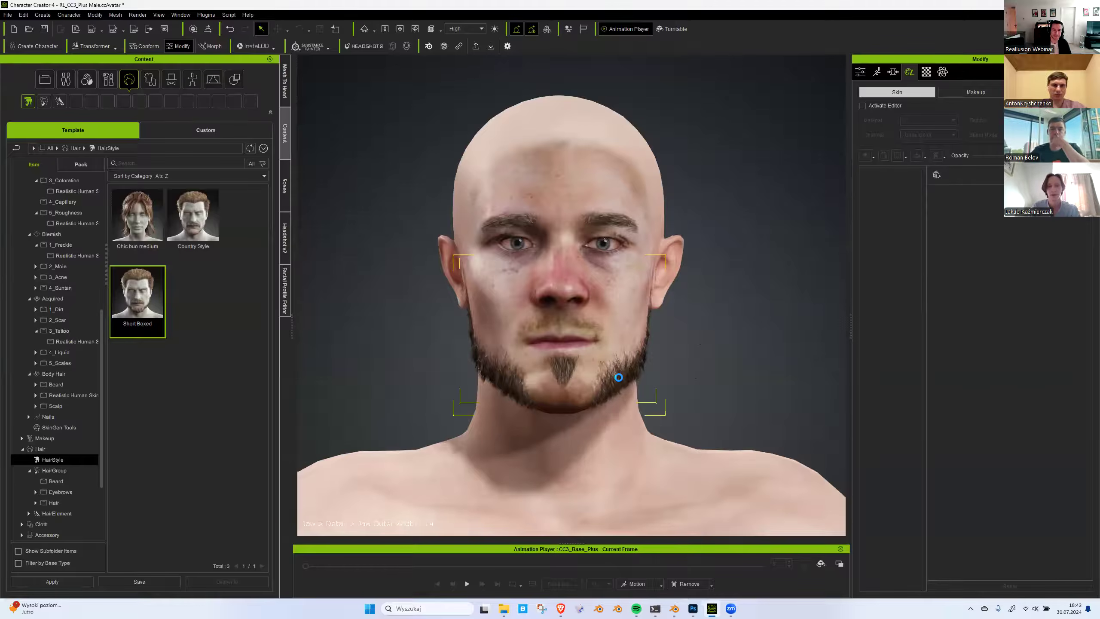
key("Delete")
left_click(563, 372)
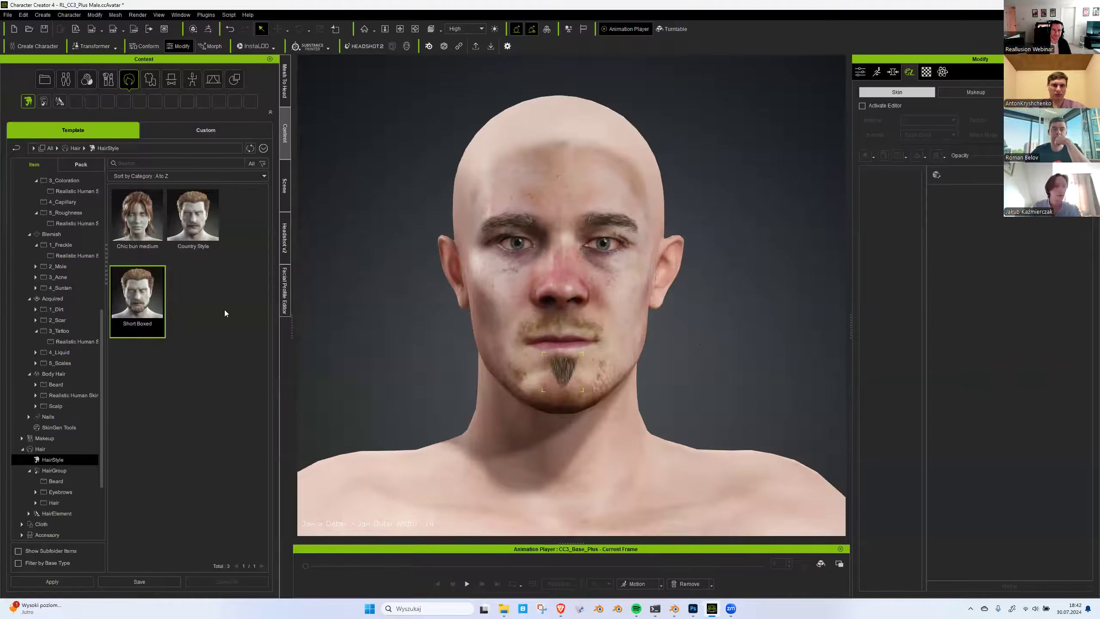
key("Delete")
Apply the Country Style beard from the HairGroup beards and delete its moustache piece.
left_click(64, 482)
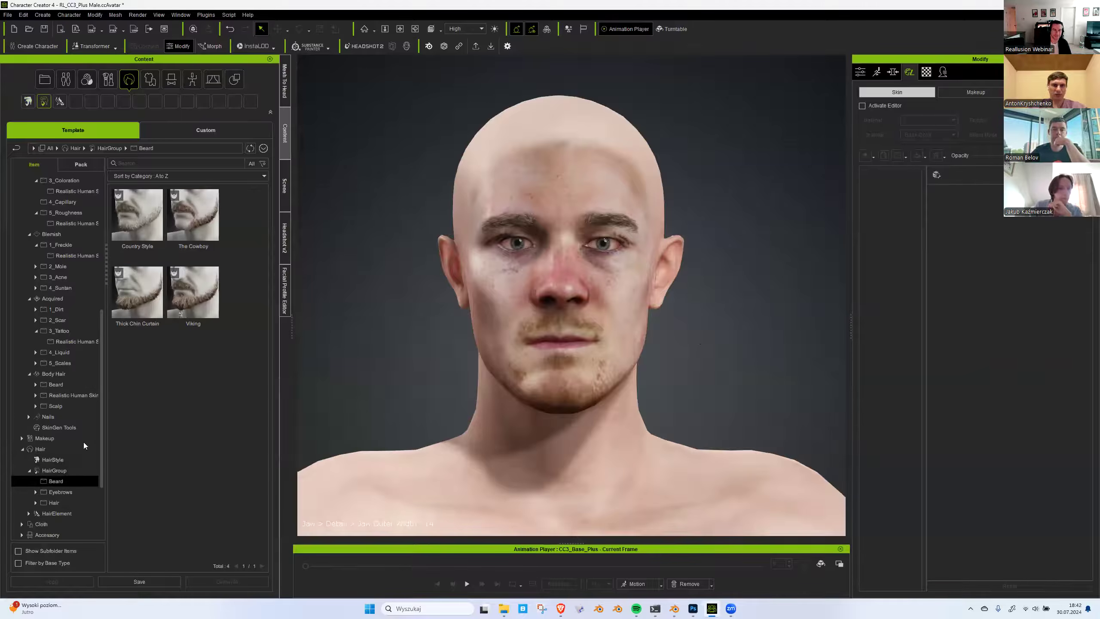
double_click(142, 223)
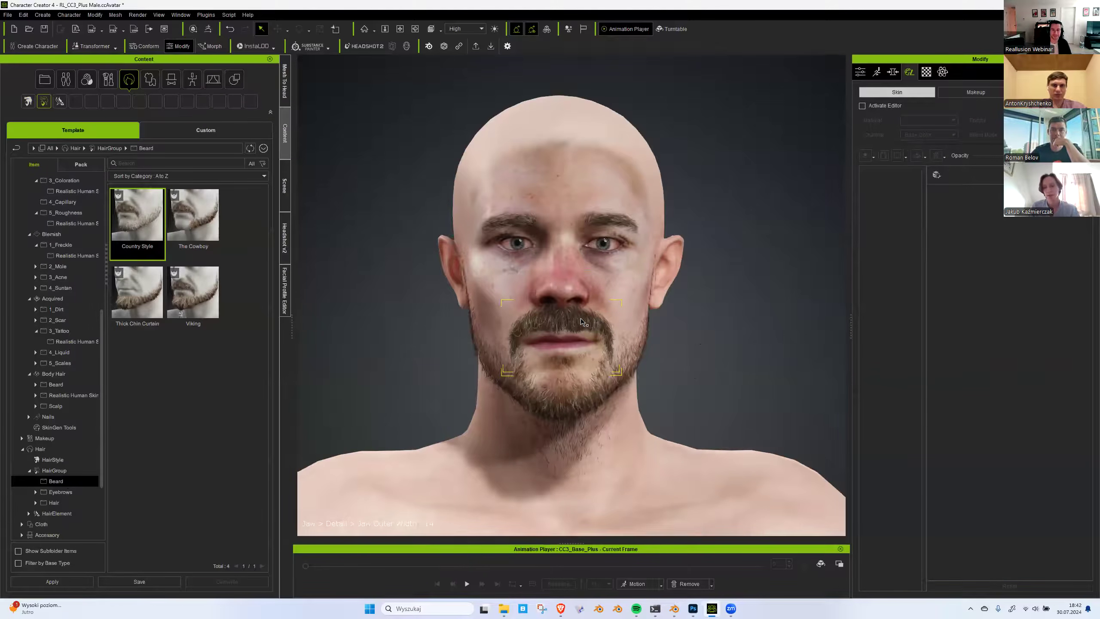
key("Delete")
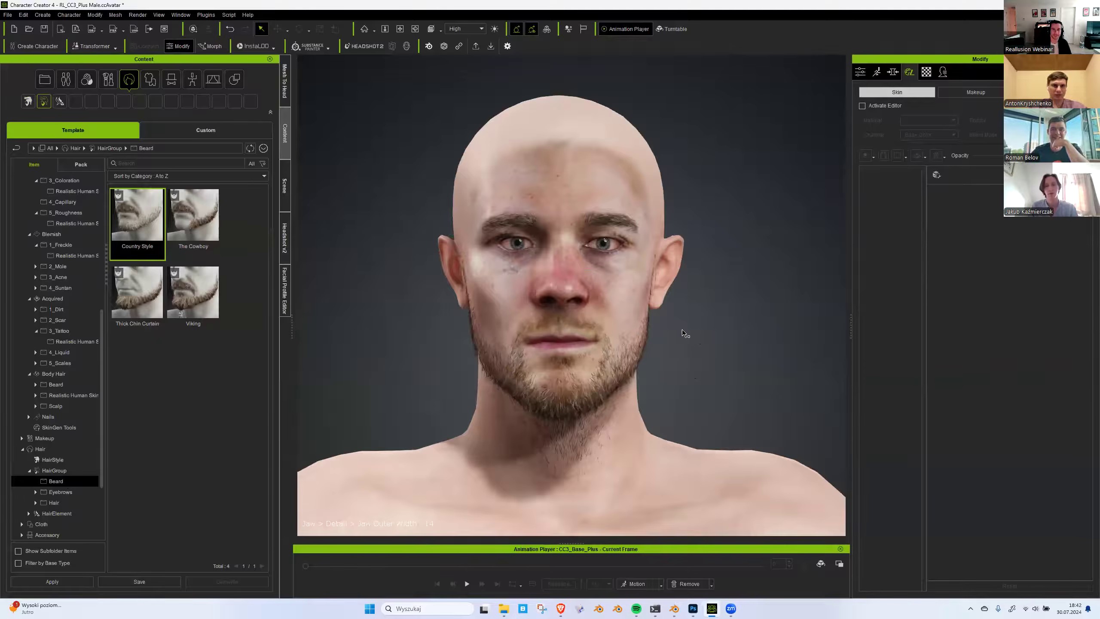
right_click_drag(668, 331, 594, 331)
middle_click_drag(594, 331, 680, 332)
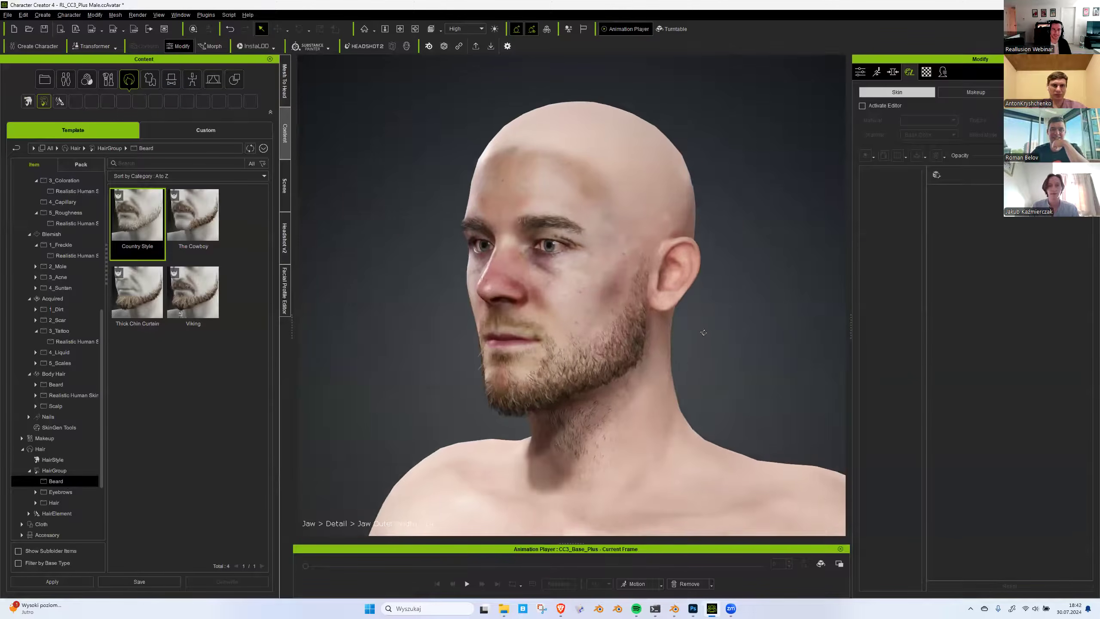
right_click_drag(680, 333, 695, 332)
Apply the Classic short hair from the HairGroup hair collection to the character.
scroll(63, 482, "down", 1)
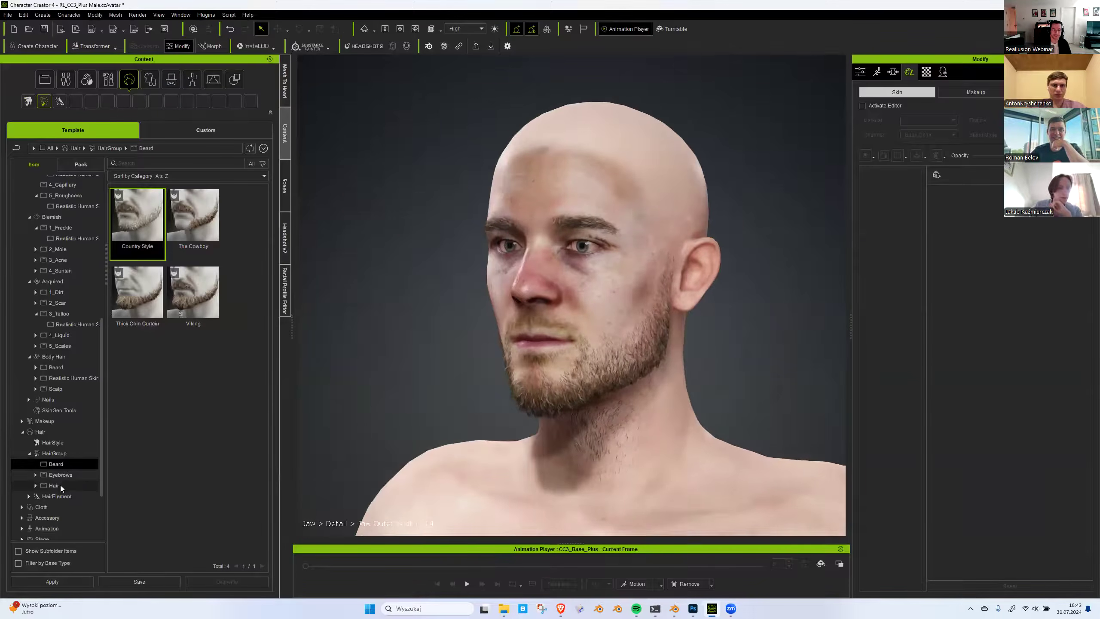
left_click(60, 484)
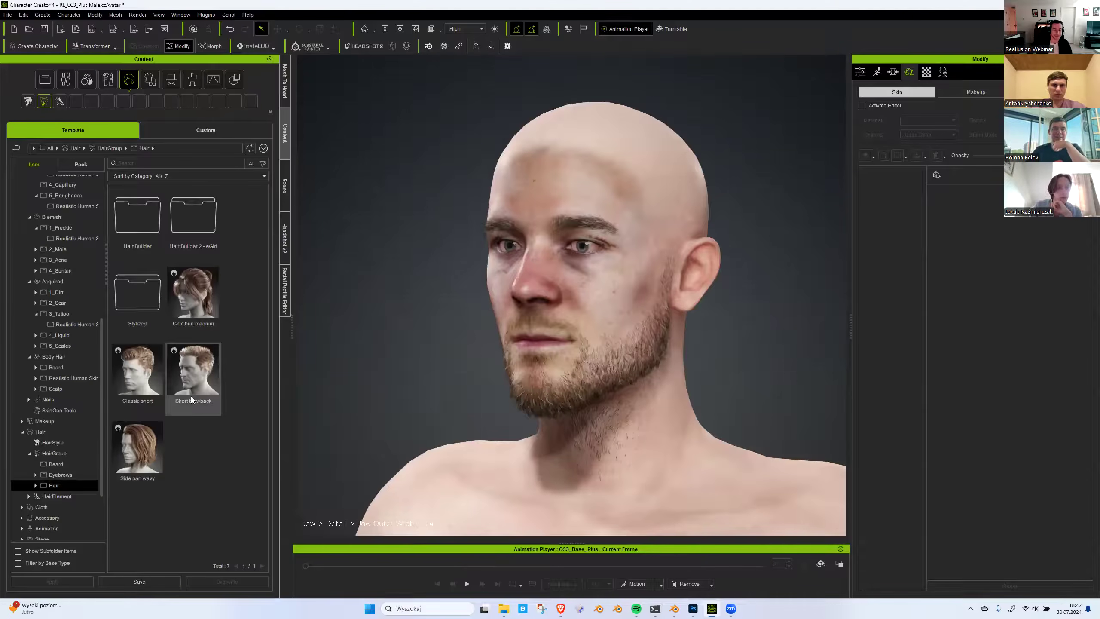
double_click(149, 377)
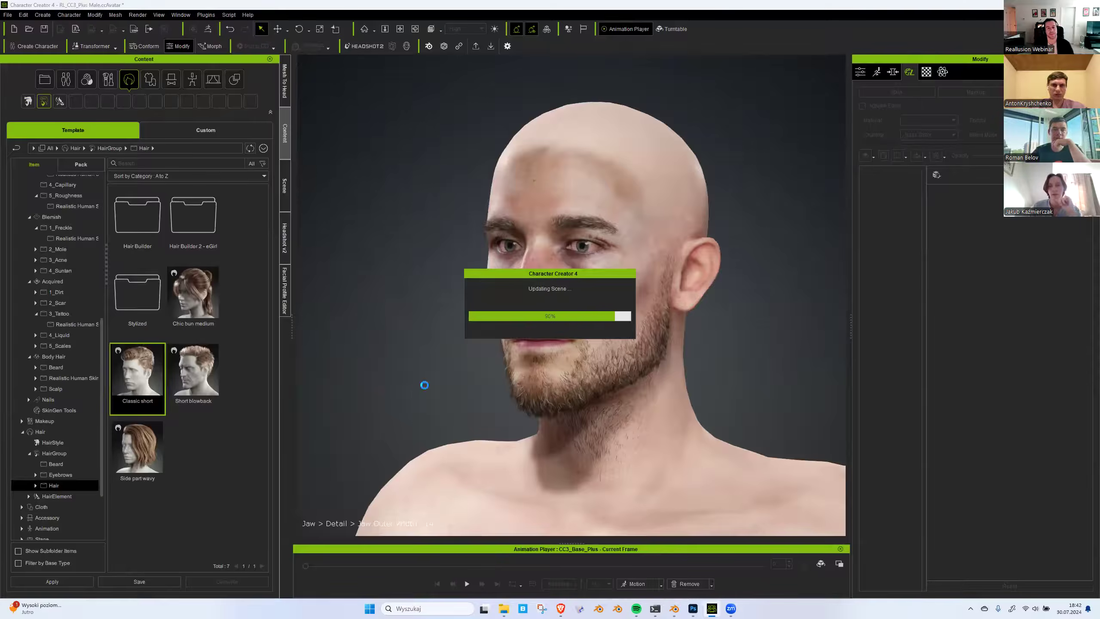
Look through the hair builder collections and add the Side bangs 1_R element from the Hair Builder bangs to the hair.
double_click(188, 241)
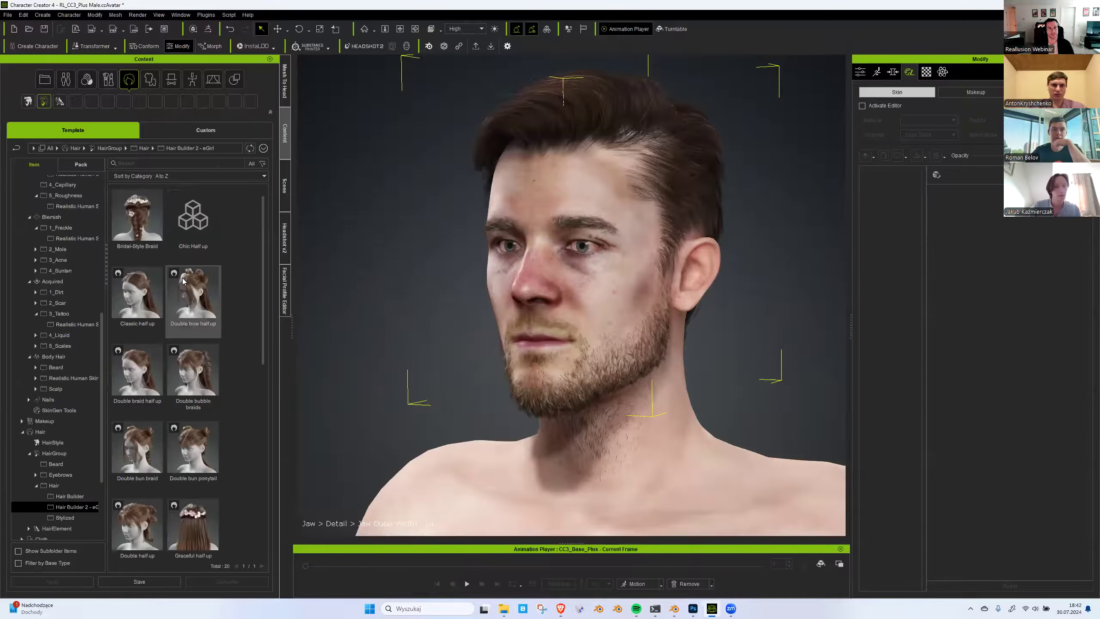
scroll(166, 308, "down", 3)
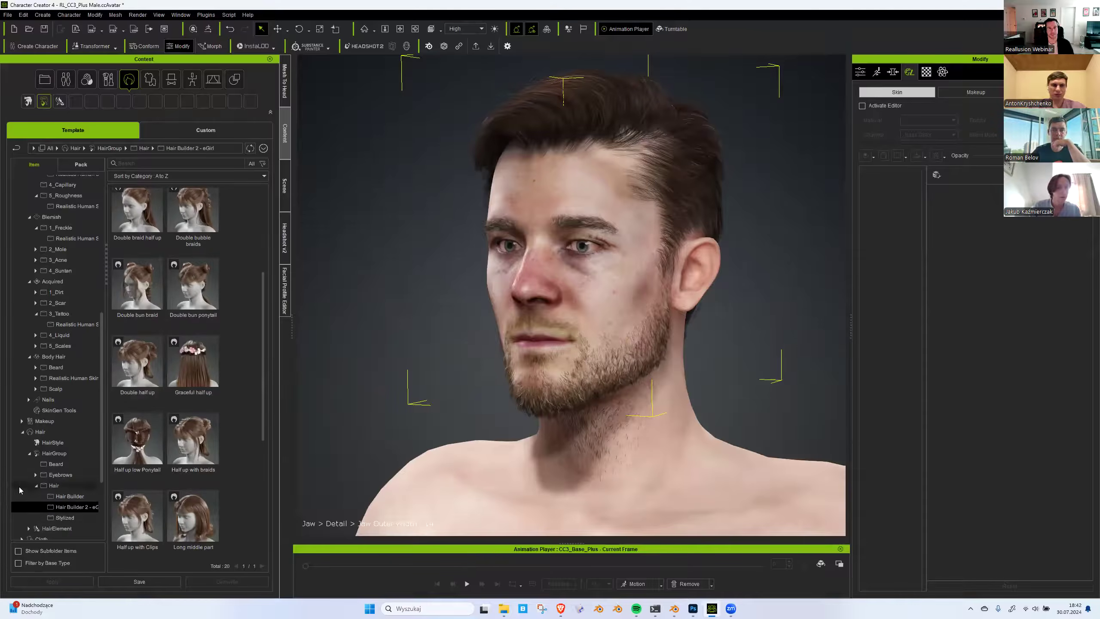
scroll(21, 487, "down", 1)
left_click(54, 496)
left_click(192, 238)
double_click(192, 238)
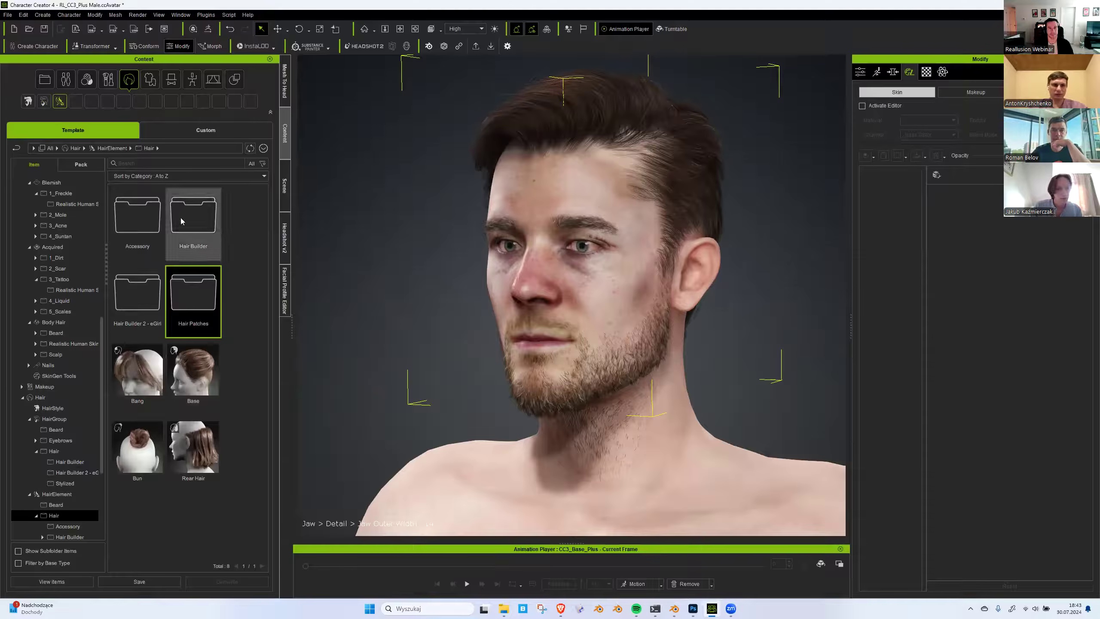
double_click(200, 231)
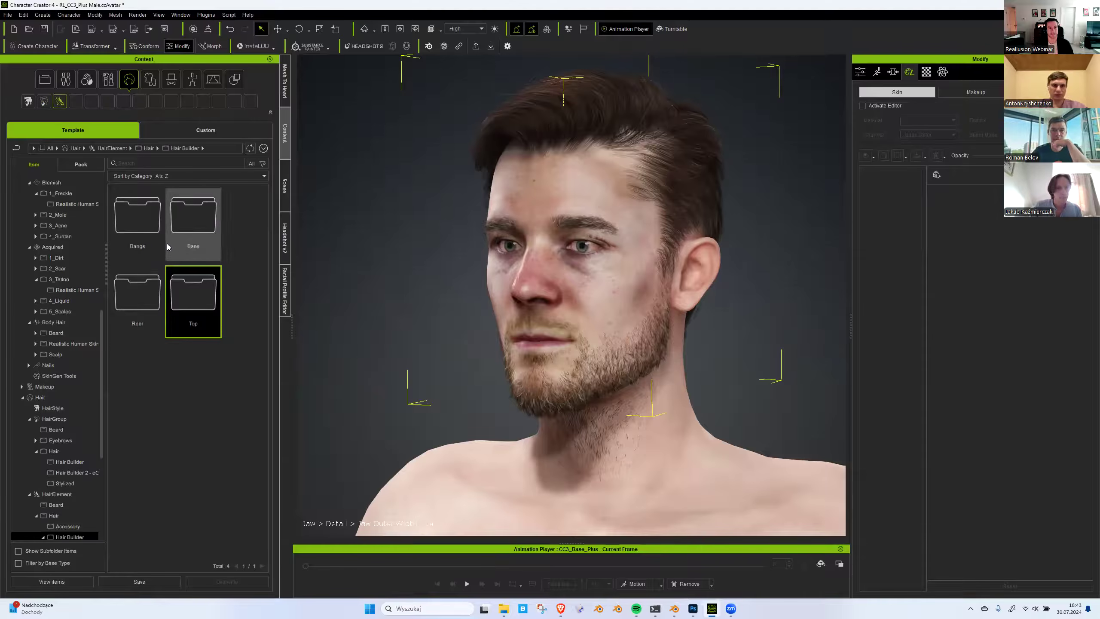
scroll(76, 499, "down", 1)
left_click(78, 472)
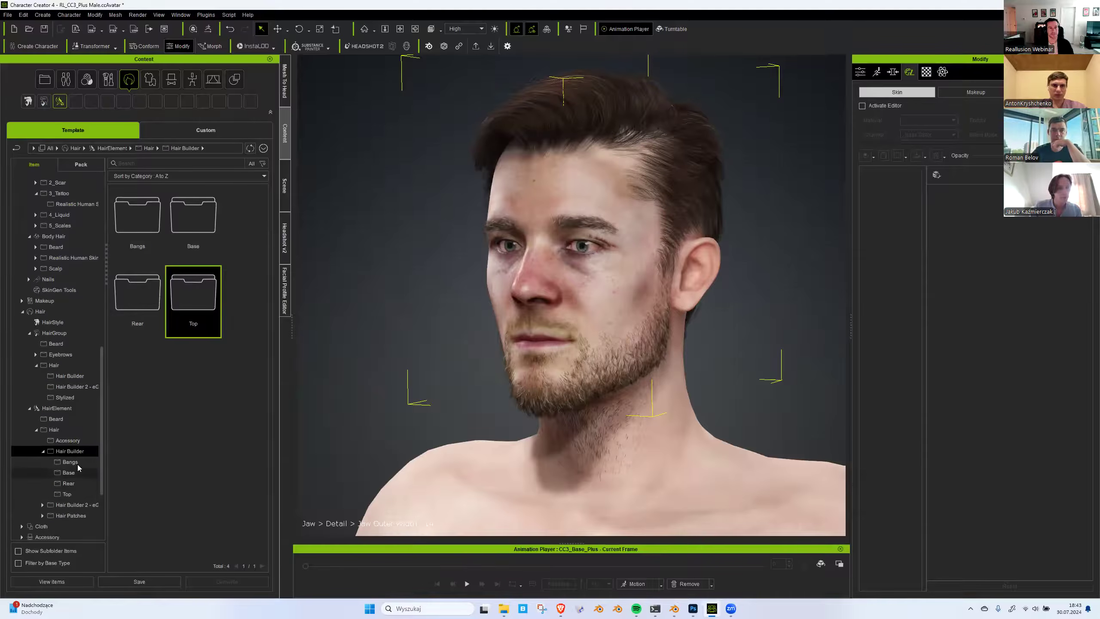
left_click(77, 463)
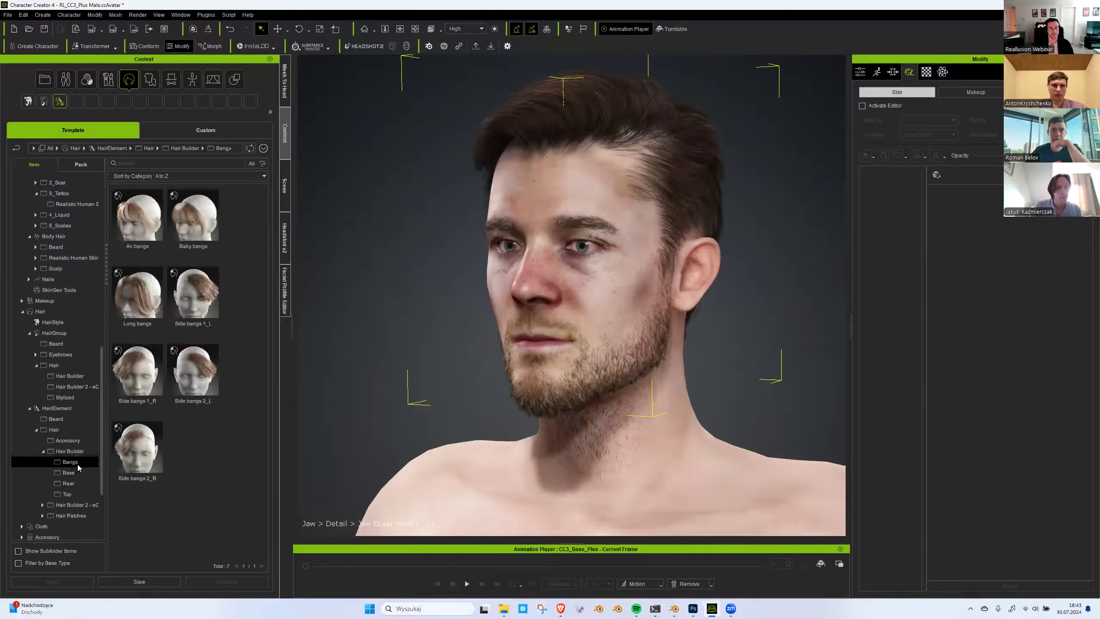
double_click(144, 373)
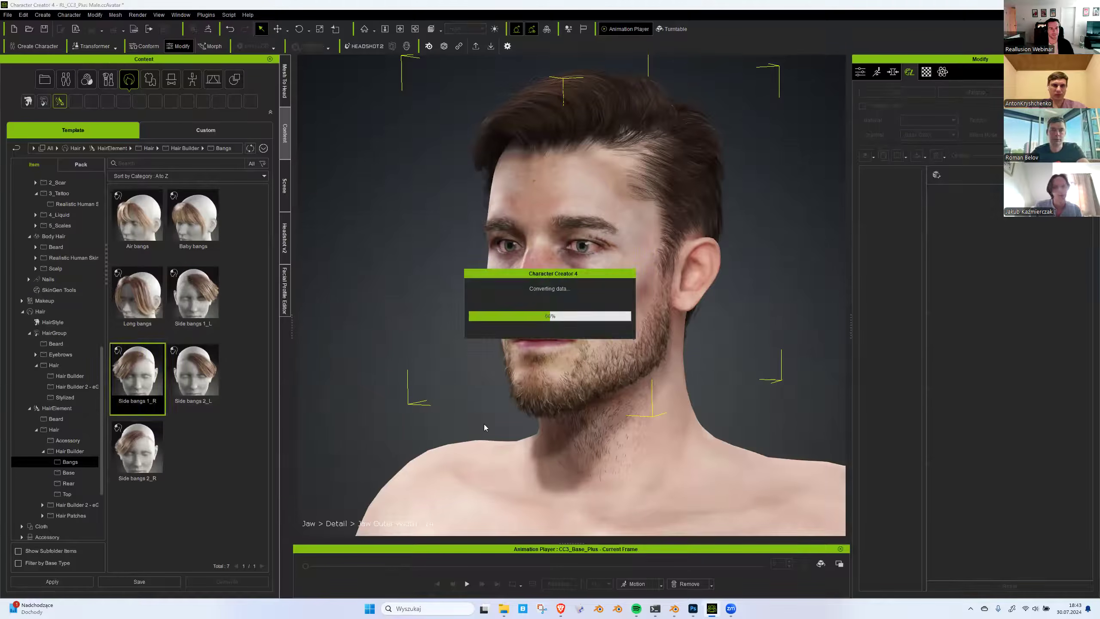
Deselect the hair and examine the side bangs and the beard on the character from the side and the front.
right_click_drag(399, 384, 545, 217)
scroll(546, 217, "down", 3)
right_click_drag(543, 162, 542, 247)
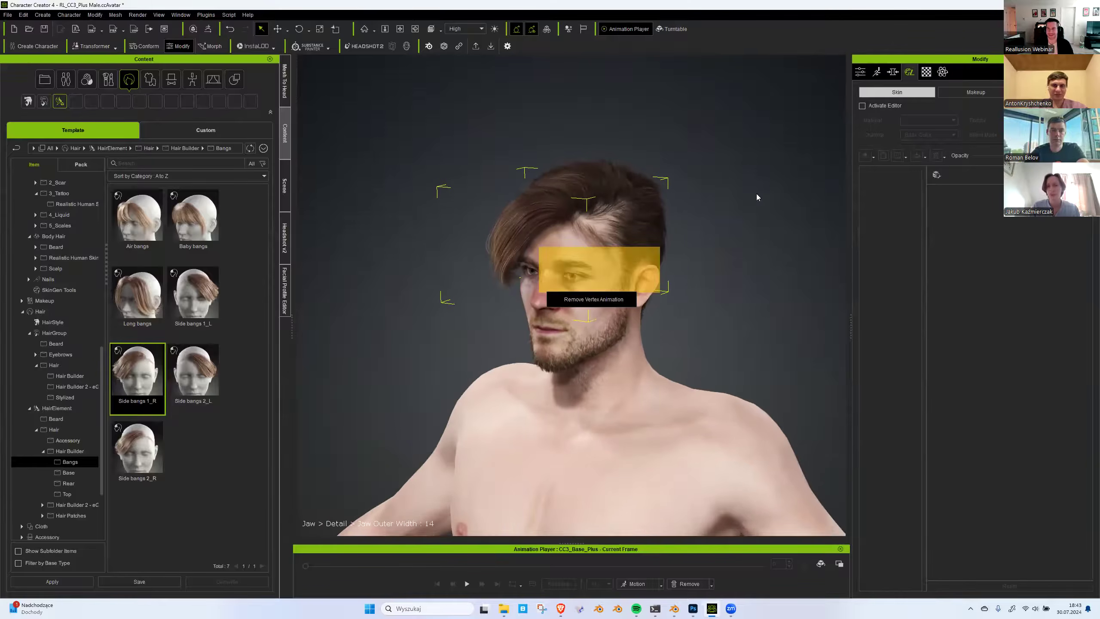
left_click(787, 241)
scroll(678, 342, "up", 1)
scroll(606, 381, "down", 3)
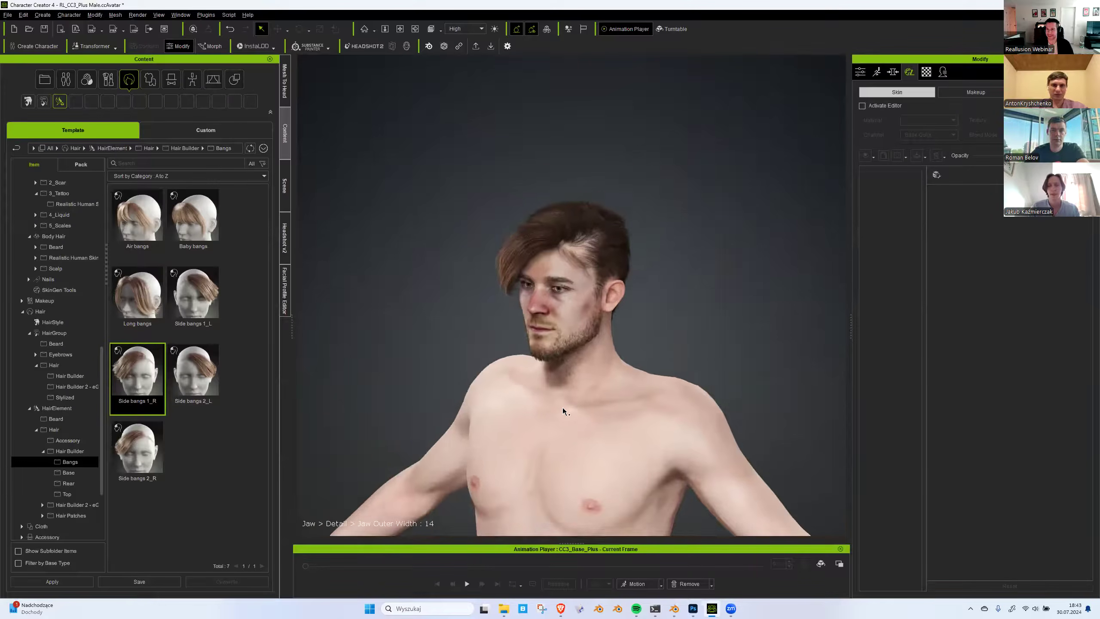
right_click_drag(562, 410, 673, 373)
middle_click_drag(673, 373, 547, 389)
scroll(494, 388, "up", 3)
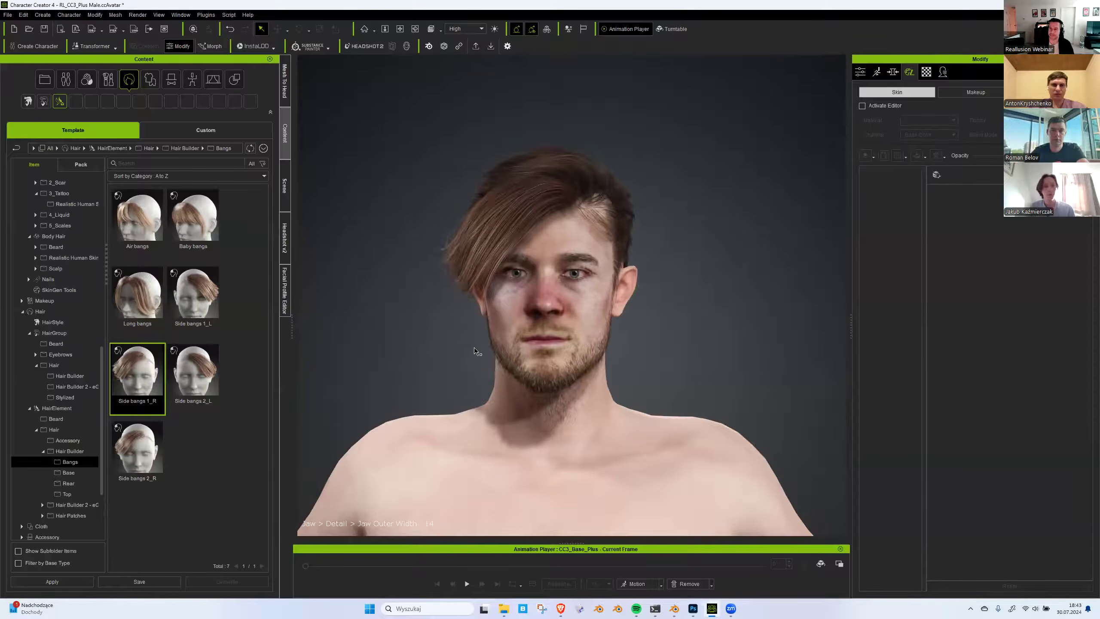
Collapse the Hair folder and the Skin Base, Normal Effects, Skin Details and Blemish subfolders in the content library.
scroll(56, 290, "up", 2)
scroll(57, 290, "up", 1)
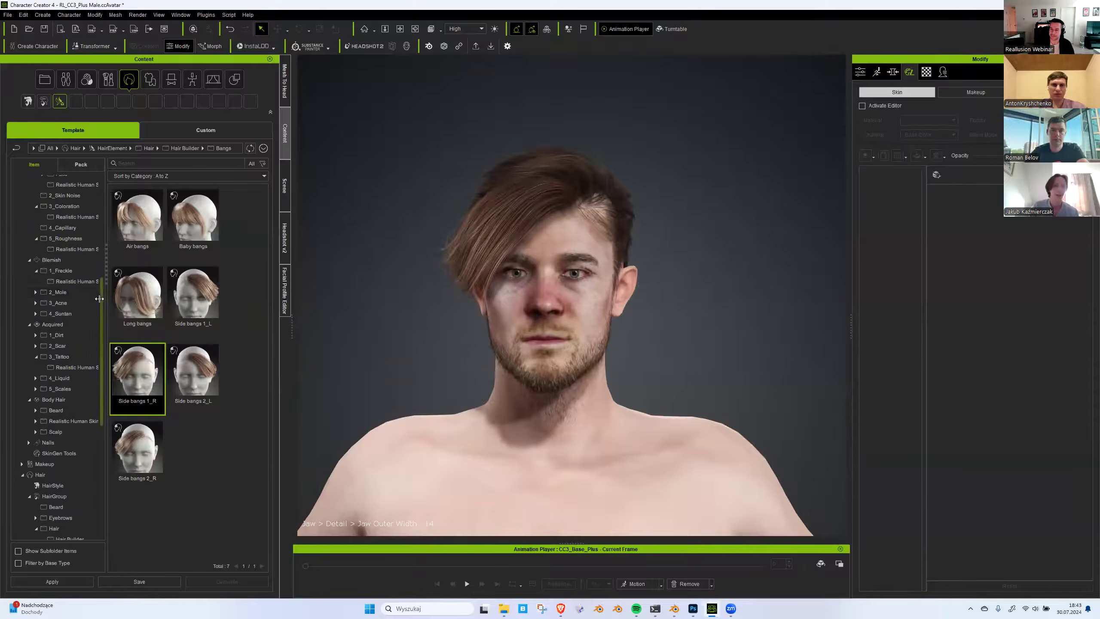
scroll(51, 243, "up", 6)
left_click(22, 224)
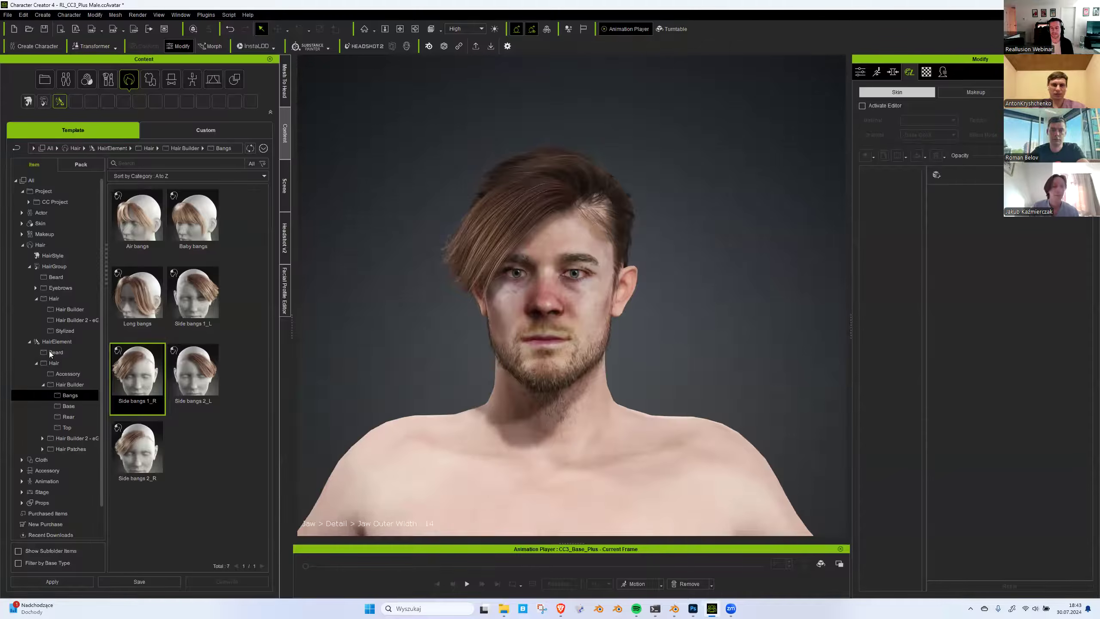
left_click(22, 245)
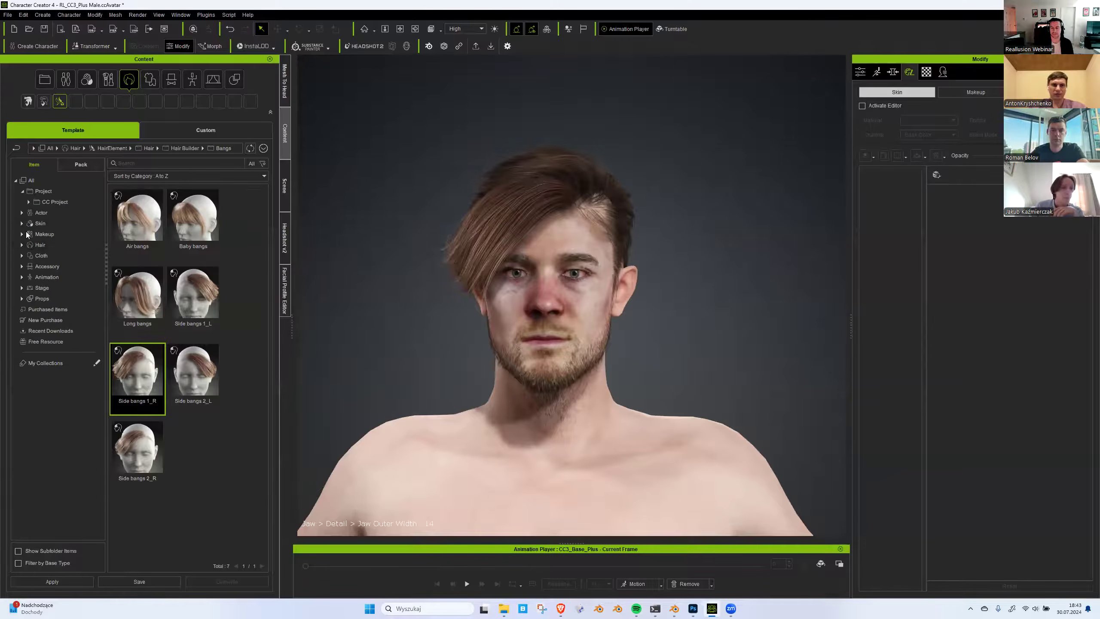
left_click(22, 223)
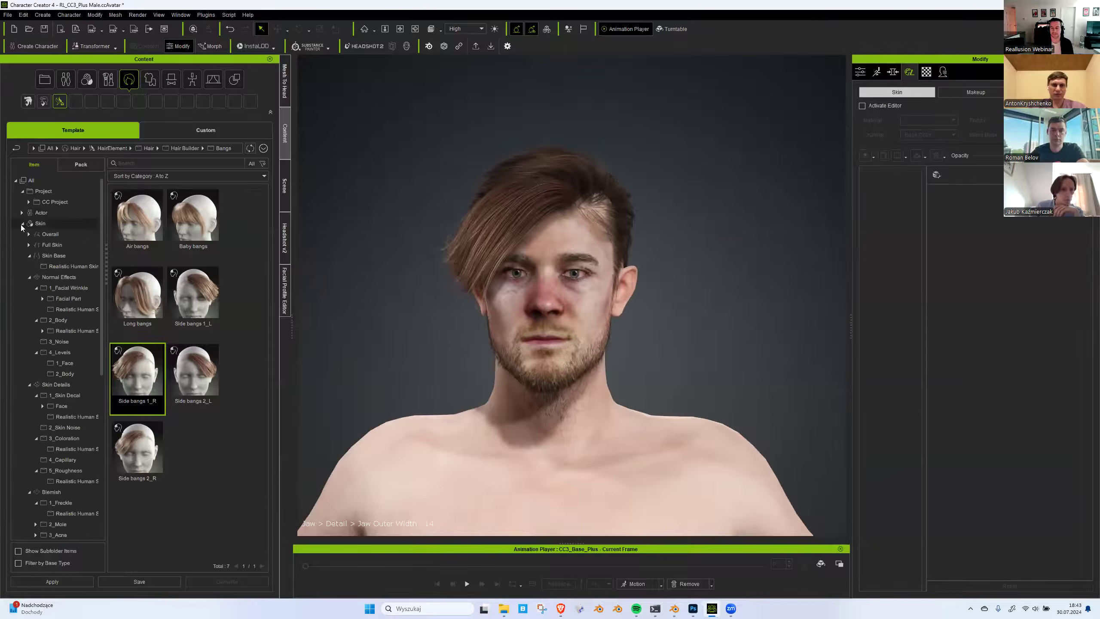
left_click(30, 256)
left_click(30, 266)
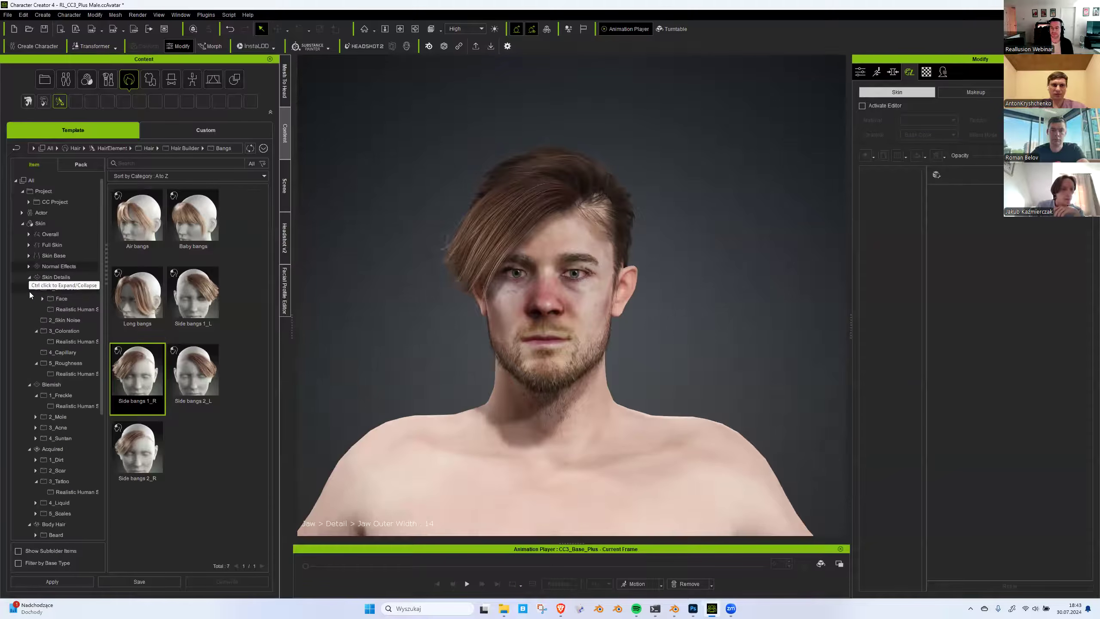
left_click(29, 278)
left_click(28, 288)
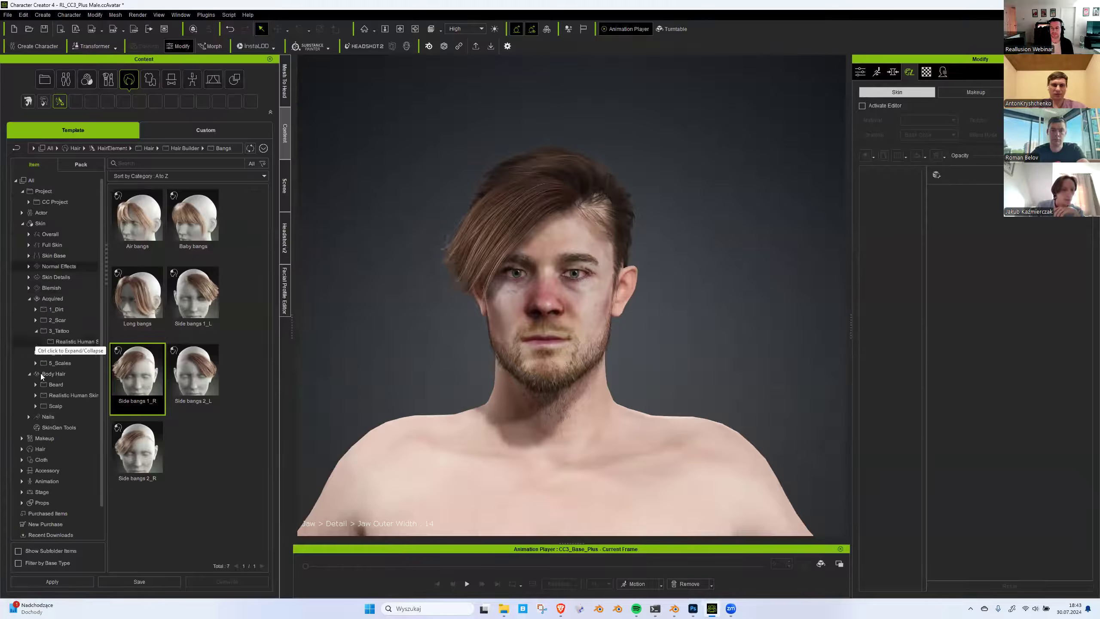
Apply the Neutral preset from the Actor Expression Wrinkles to the character.
left_click(20, 212)
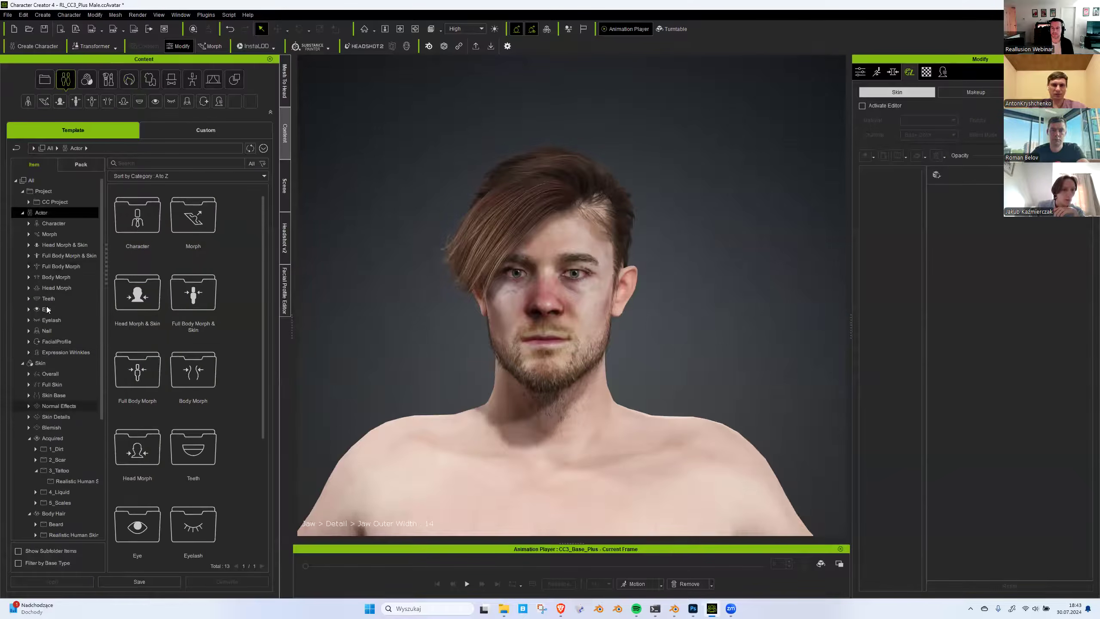
left_click(58, 353)
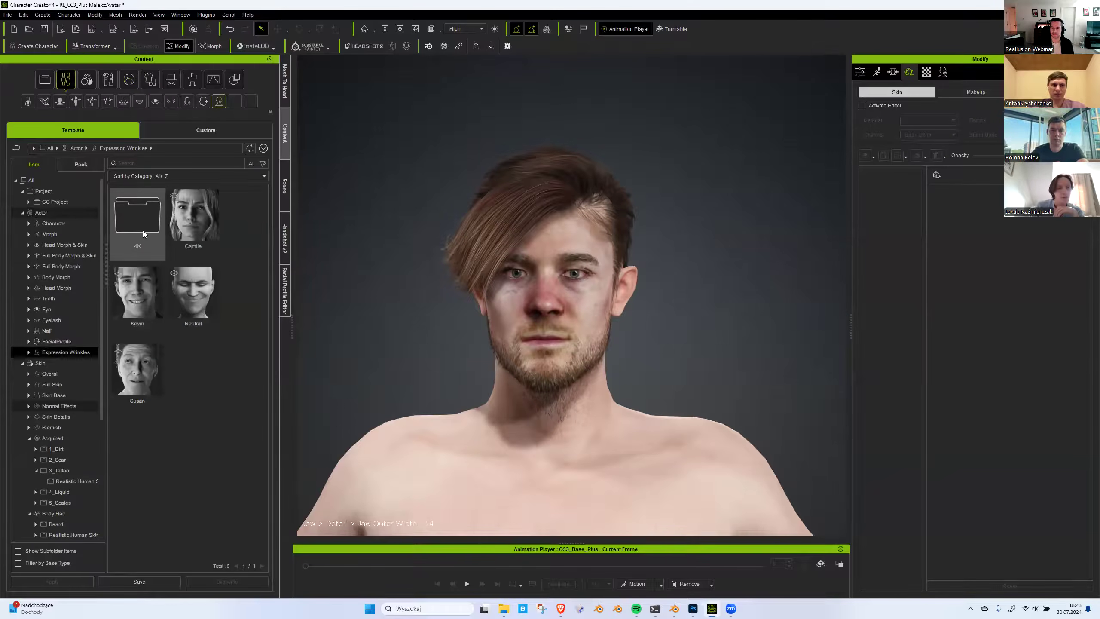
double_click(193, 299)
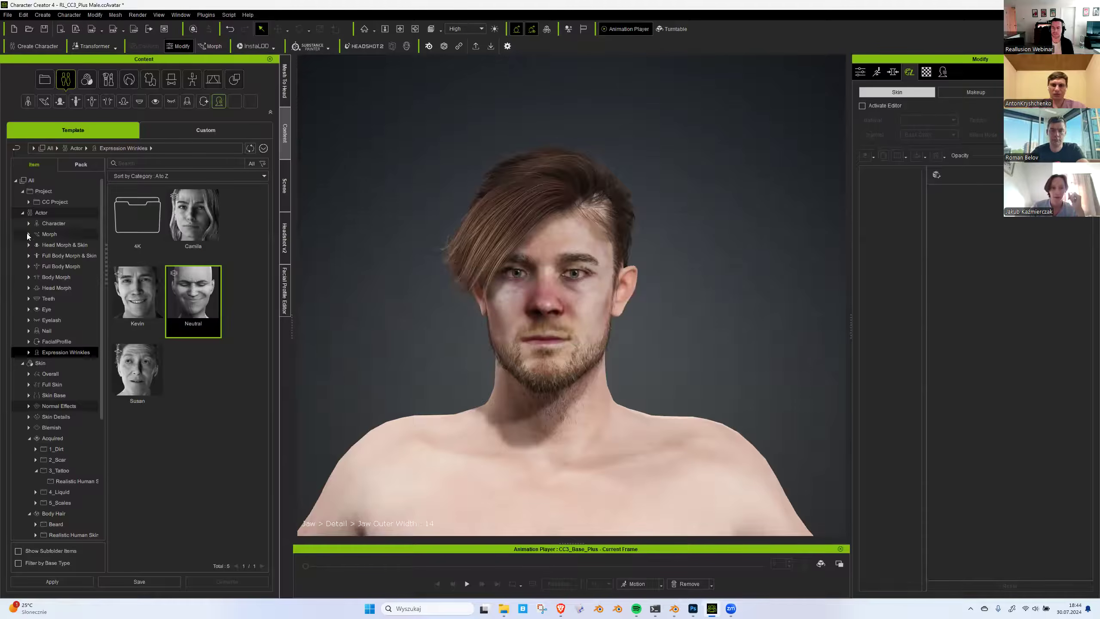
Collapse the Actor and Skin folders and apply the Dramatic_Male sample animation from the Expression Wrinkles animations to the character.
left_click(22, 212)
left_click(22, 223)
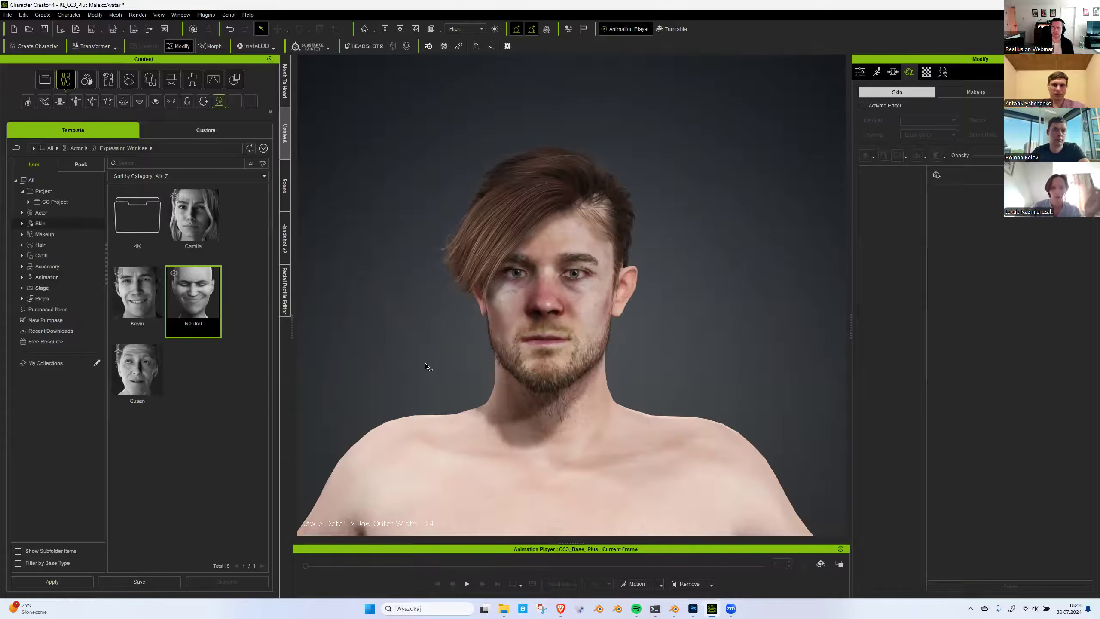
left_click(55, 278)
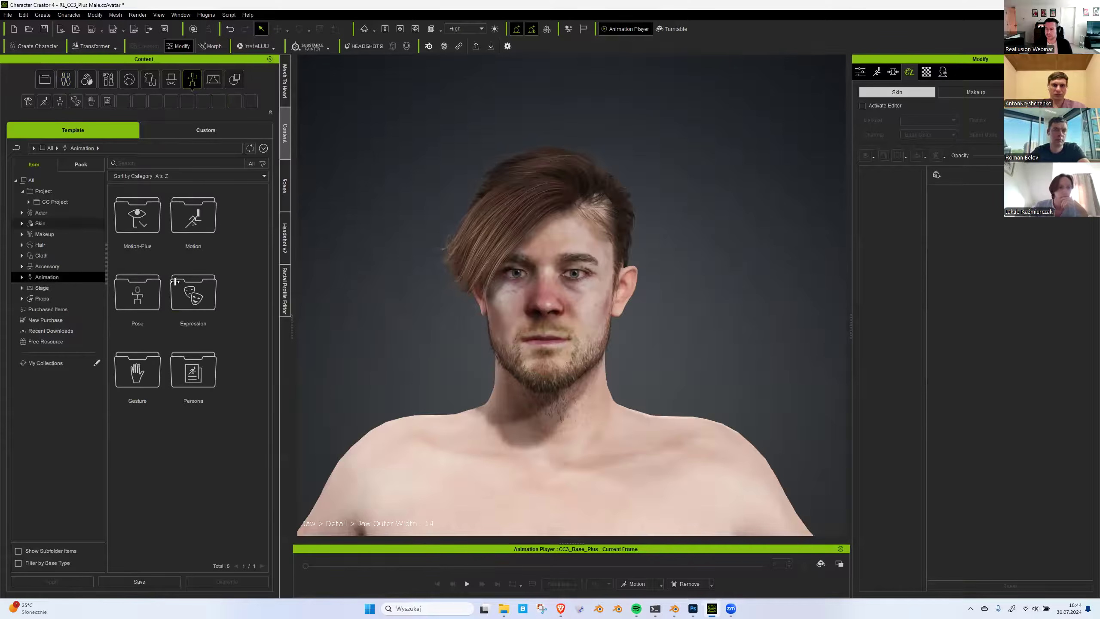
double_click(215, 296)
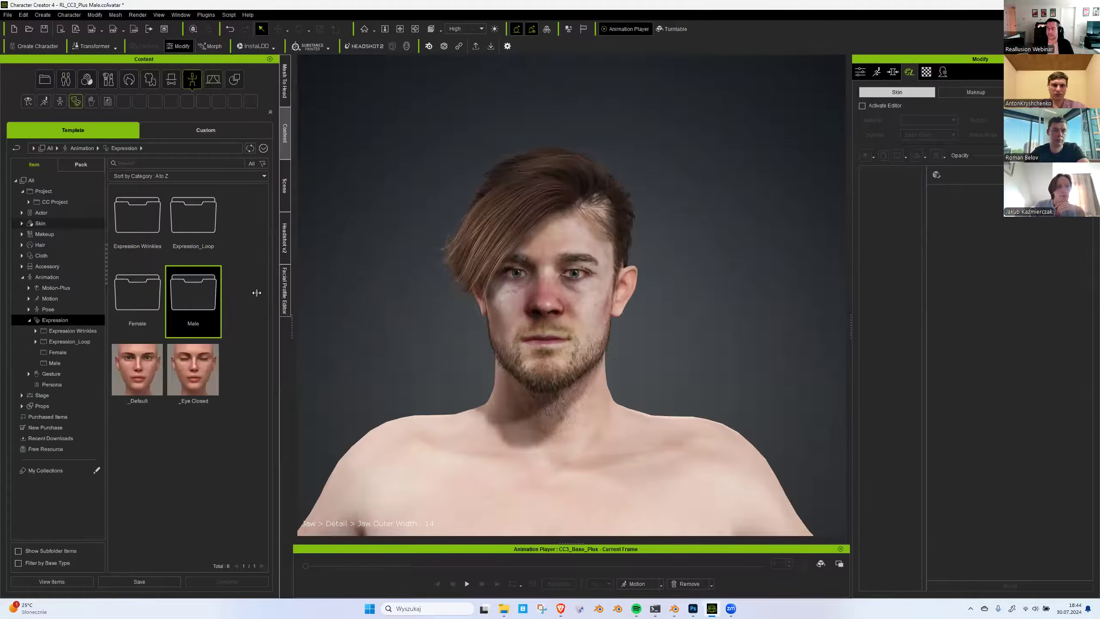
double_click(137, 215)
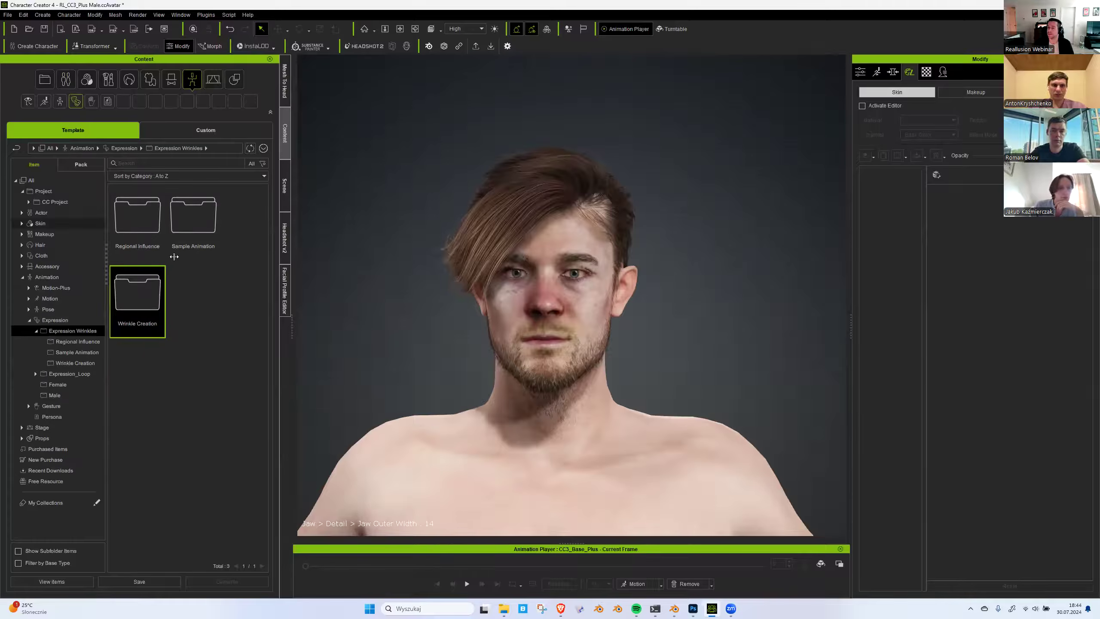
double_click(179, 243)
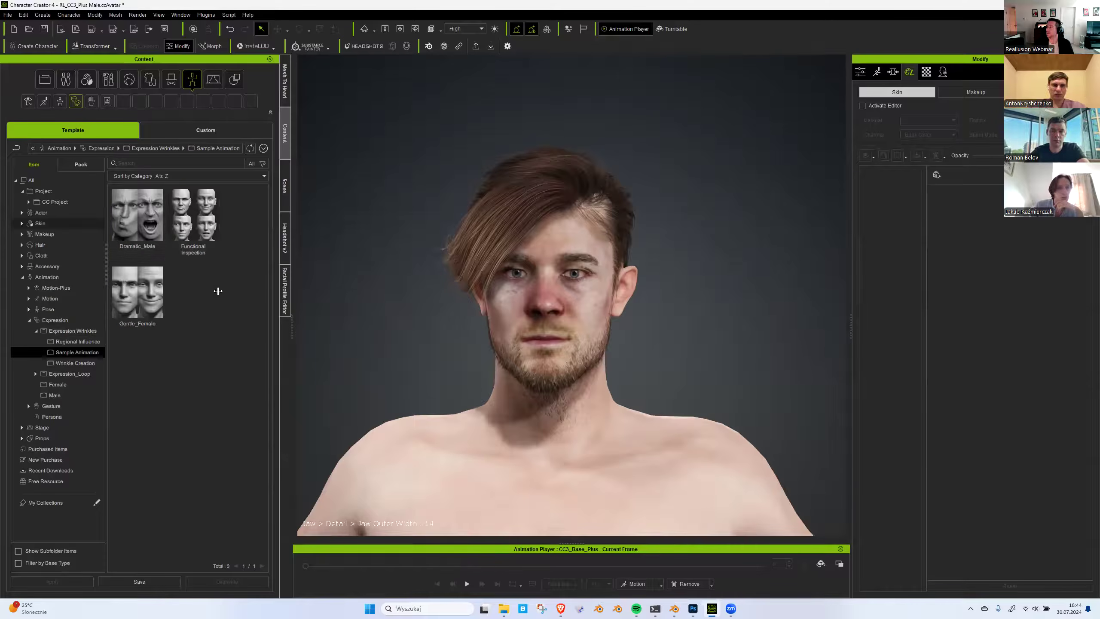
left_click_drag(205, 266, 501, 328)
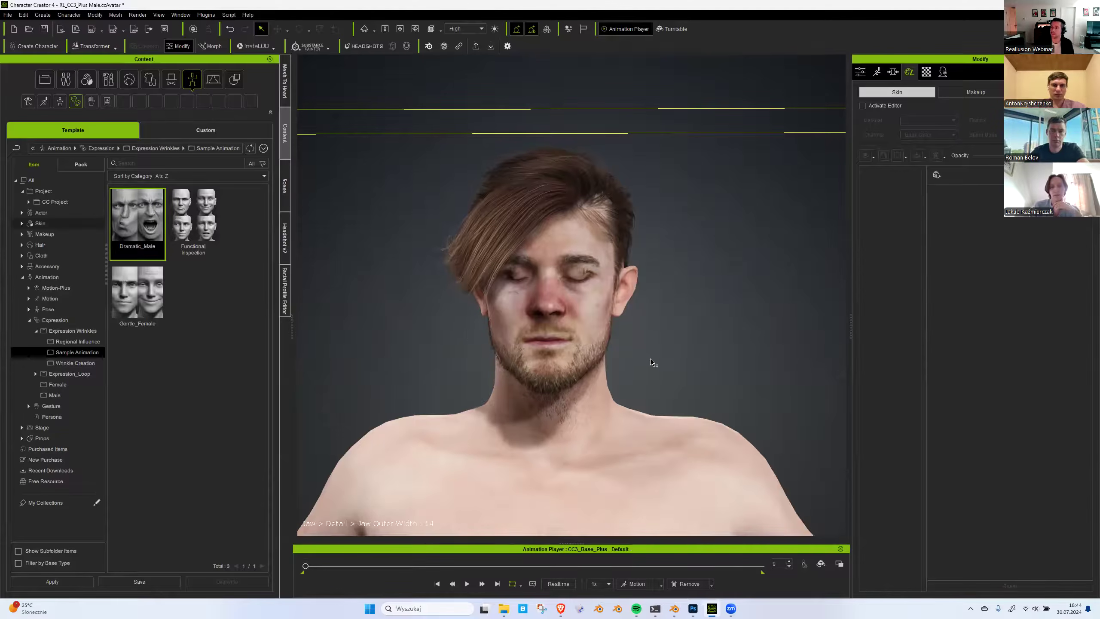
Scrub through the facial animation and examine the expression wrinkles on the face up close and from an angle.
left_click_drag(307, 569, 441, 567)
right_click_drag(573, 333, 473, 333)
scroll(533, 336, "up", 5)
middle_click_drag(473, 332, 615, 329)
scroll(615, 329, "down", 3)
left_click_drag(441, 566, 690, 567)
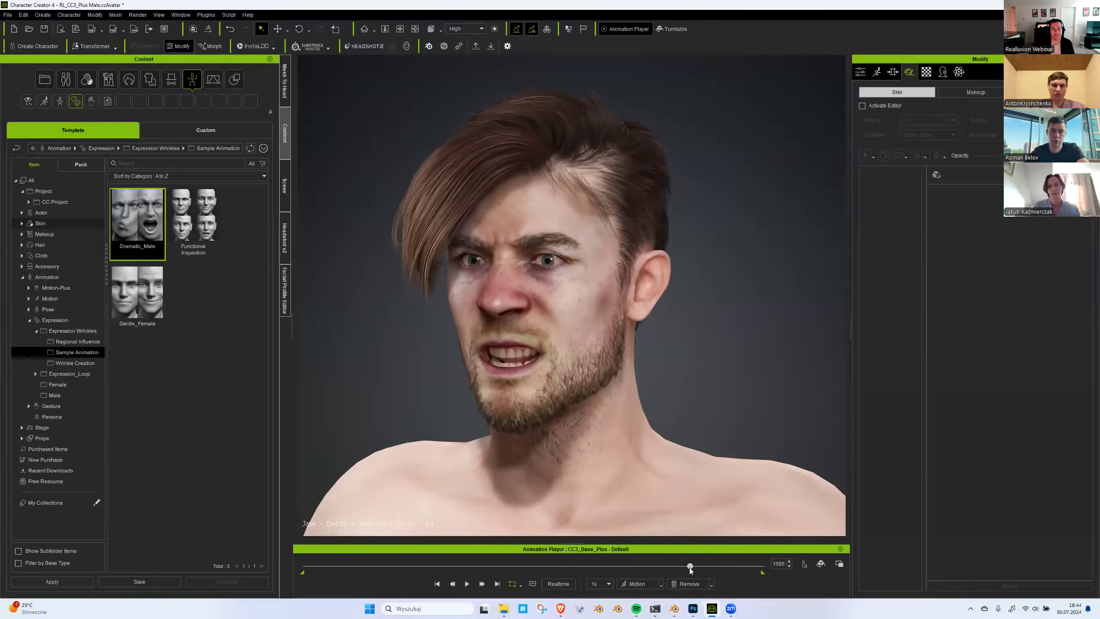
scroll(619, 463, "down", 3)
middle_click_drag(618, 463, 557, 425)
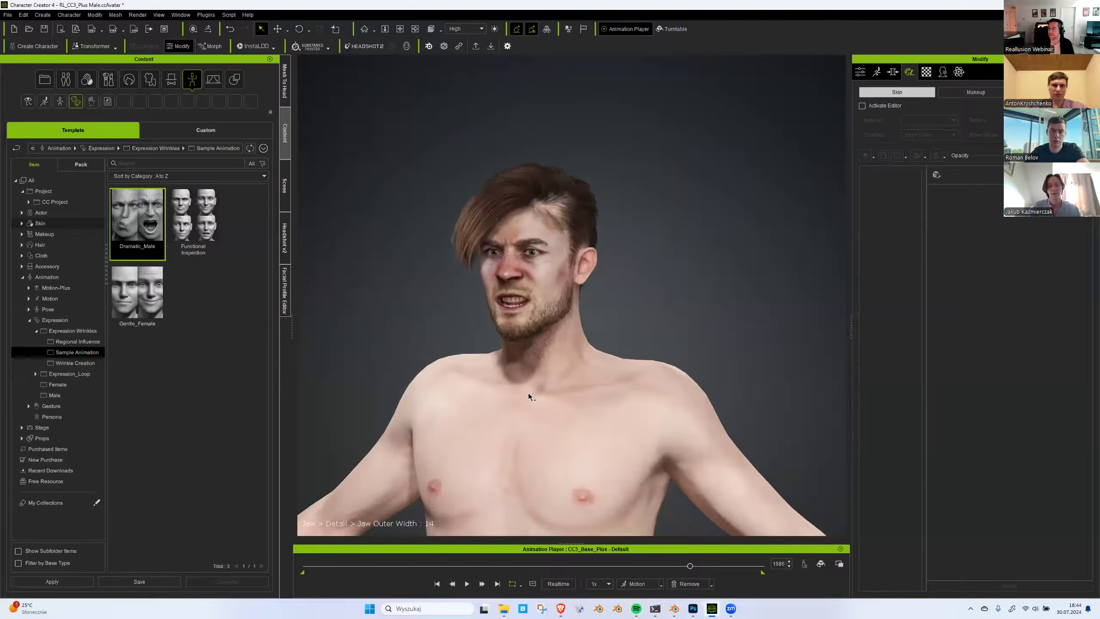
scroll(530, 397, "up", 1)
scroll(530, 397, "up", 1)
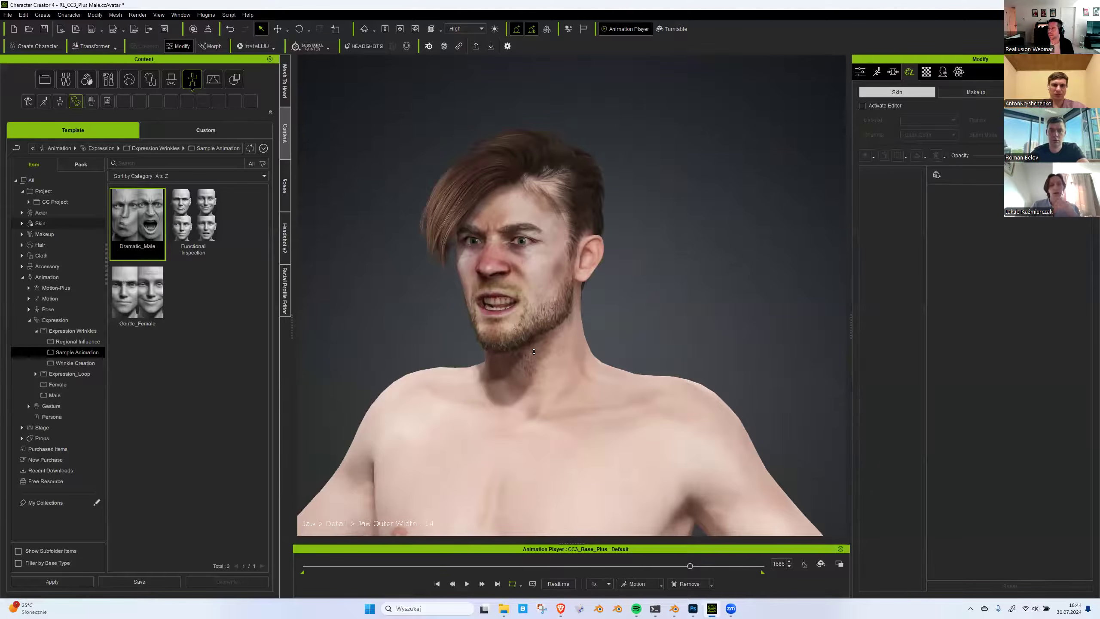
Set up an FBX export with the Blender target preset and Current Animation as the included motion, and cancel it.
left_click(11, 17)
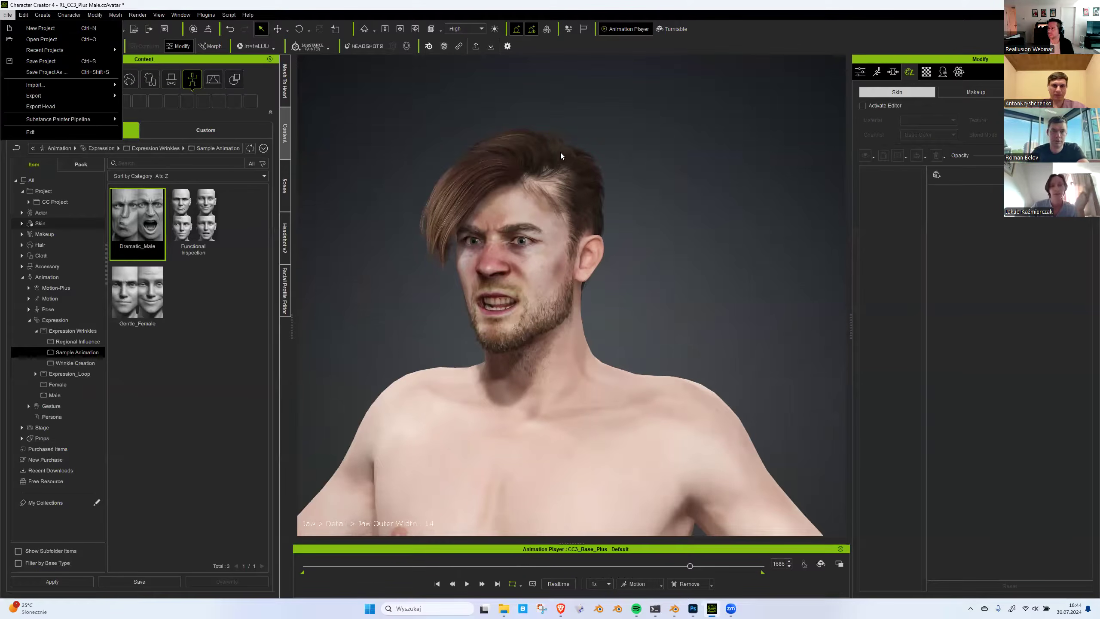
mouse_move(86, 96)
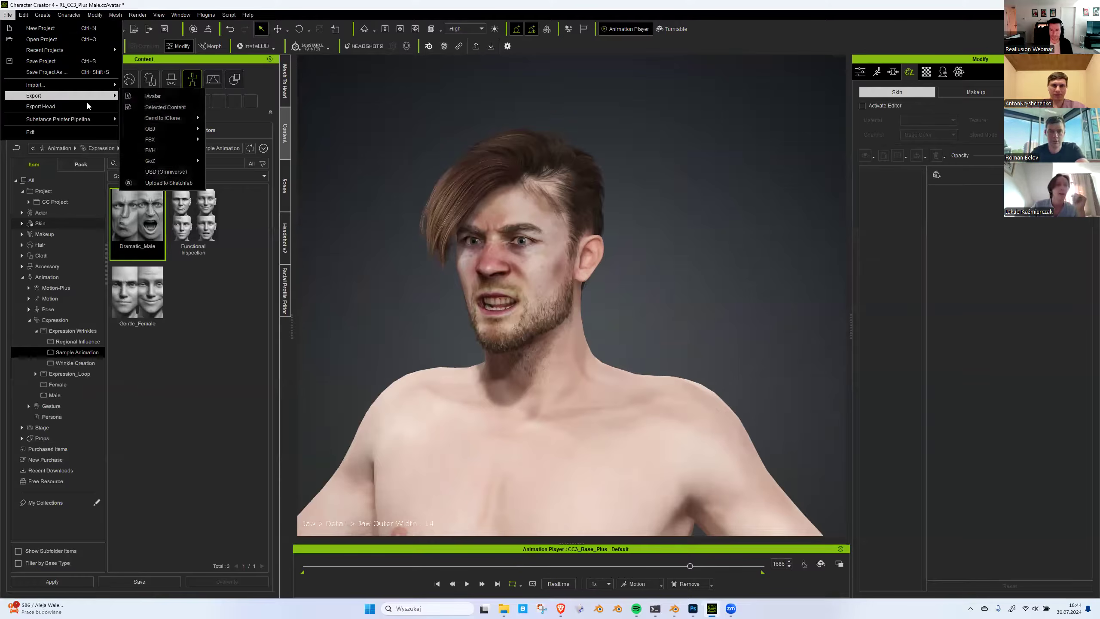
left_click(243, 150)
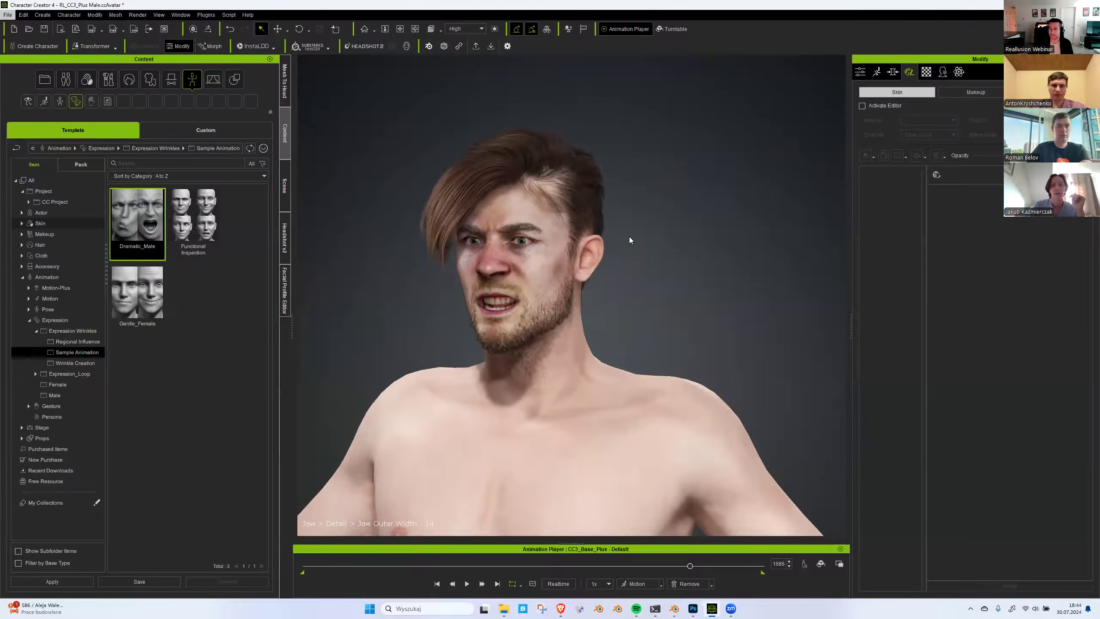
left_click(441, 38)
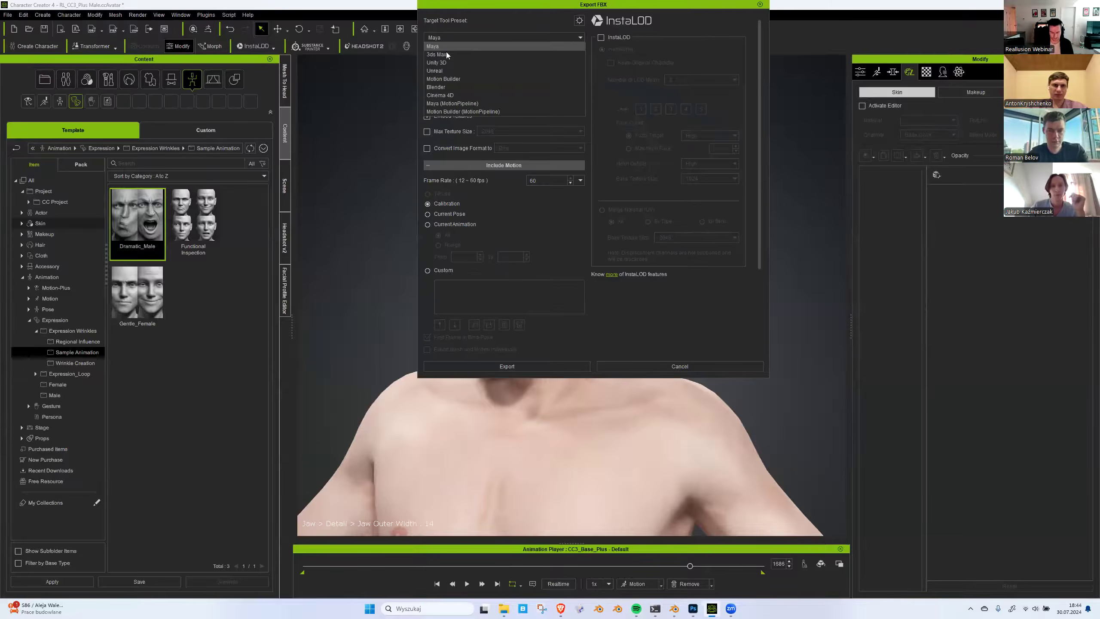
left_click(460, 87)
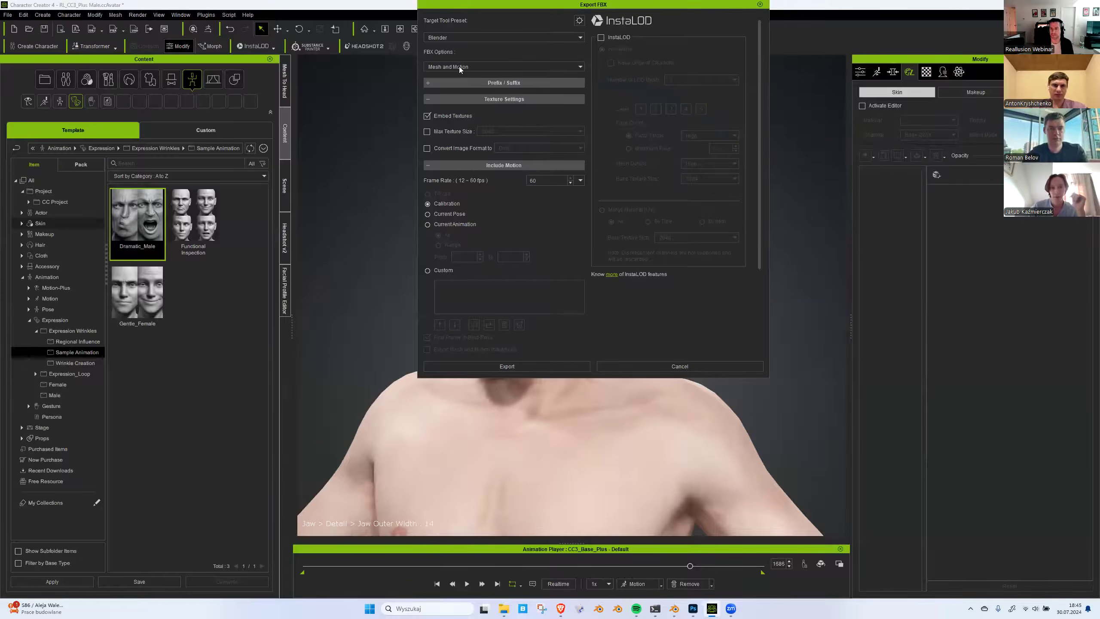
left_click(463, 223)
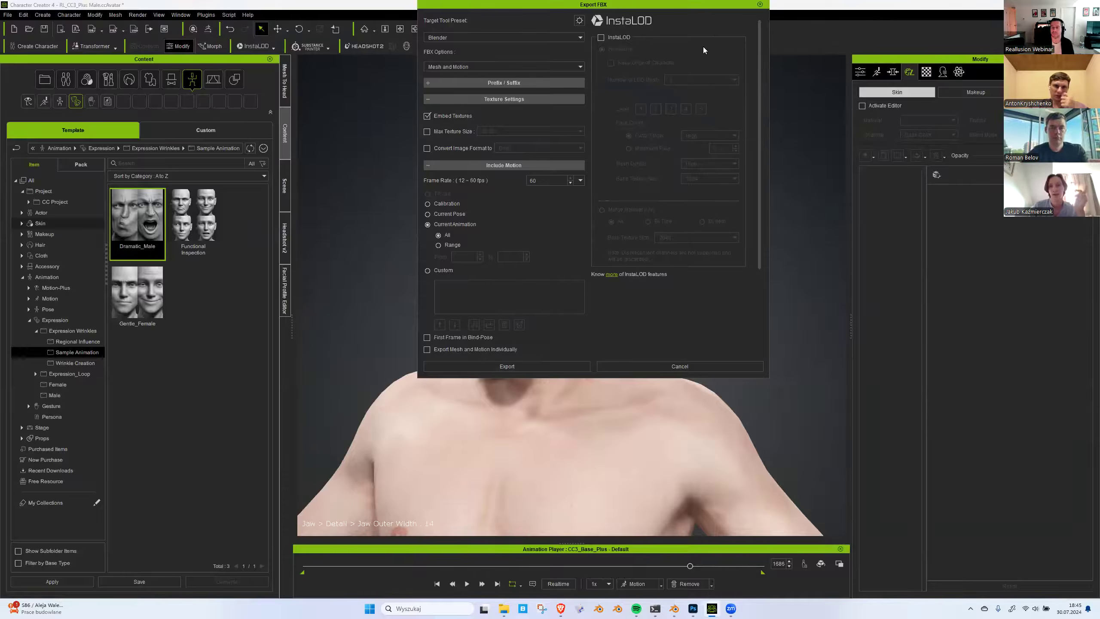
left_click(709, 367)
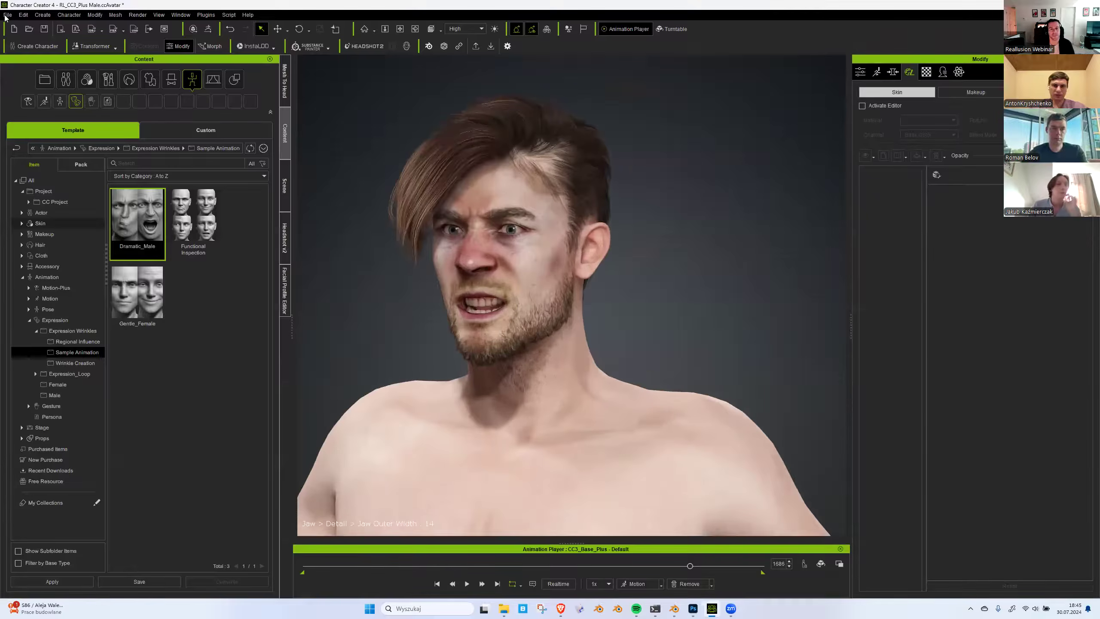
Open the recent project Webinar_Clothes.ccProject without saving the current project.
left_click(8, 15)
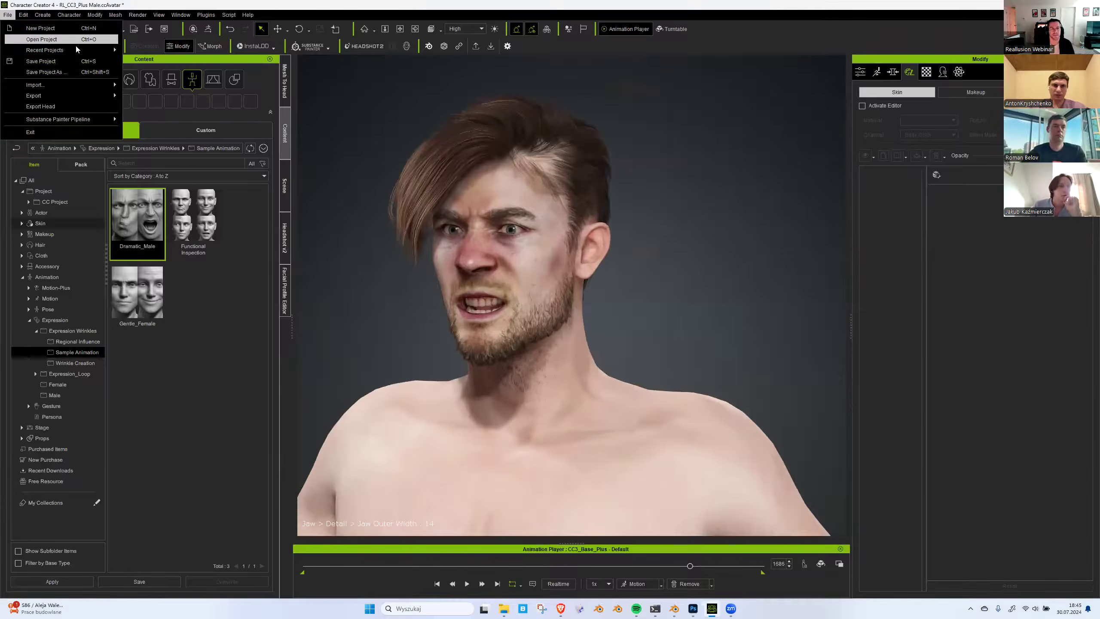
mouse_move(76, 49)
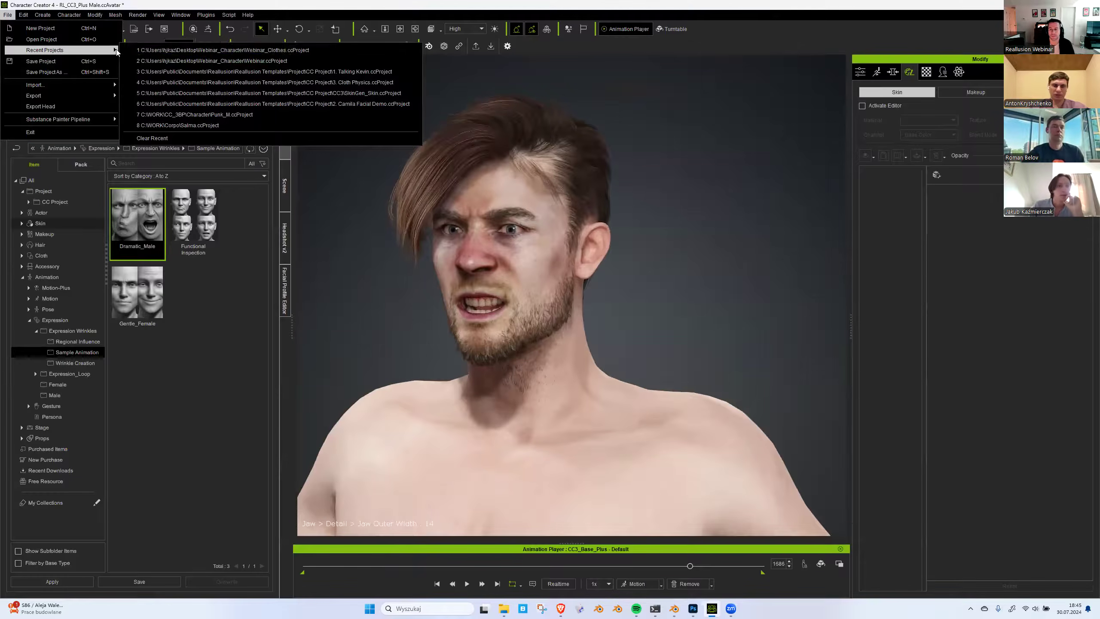
left_click(212, 61)
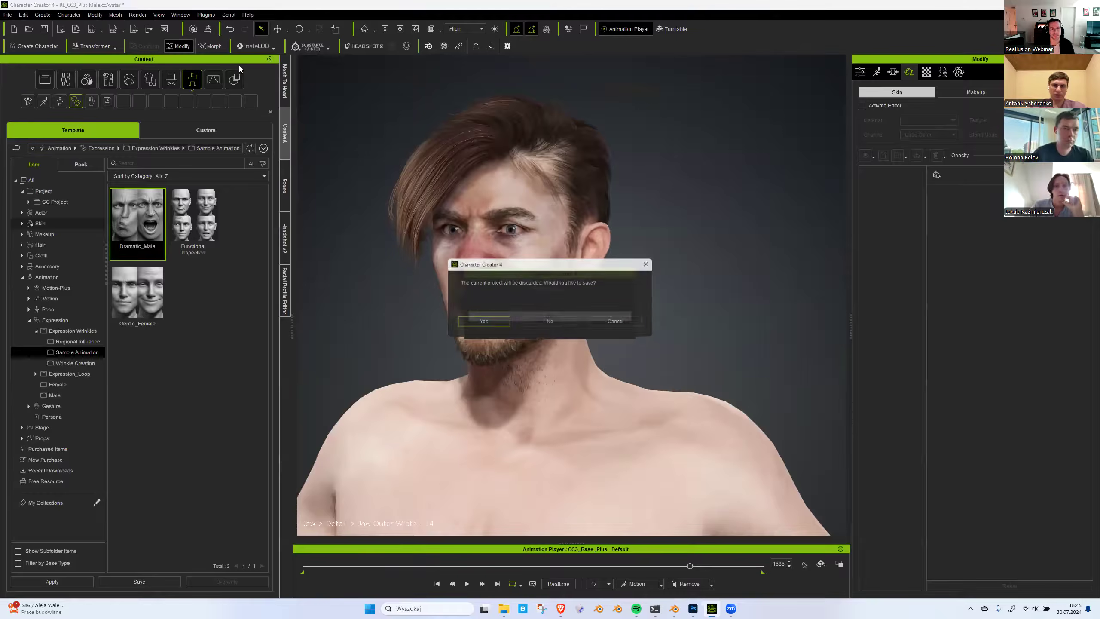
left_click(543, 323)
left_click(527, 317)
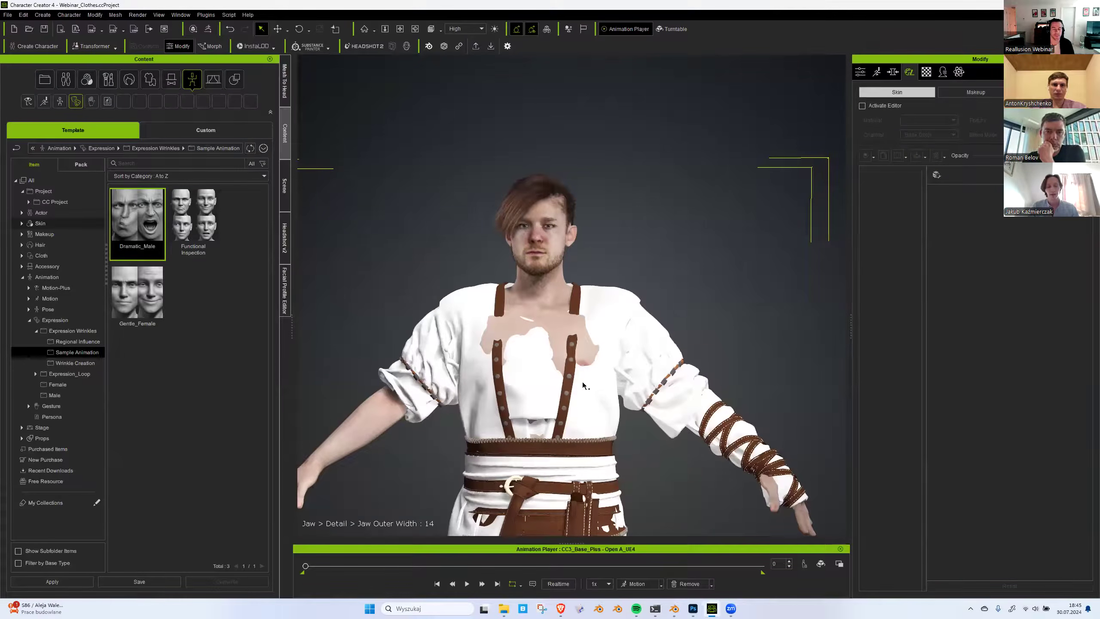
Examine the clothed character and show the scene's list of clothing and hair objects.
right_click_drag(583, 295, 605, 171)
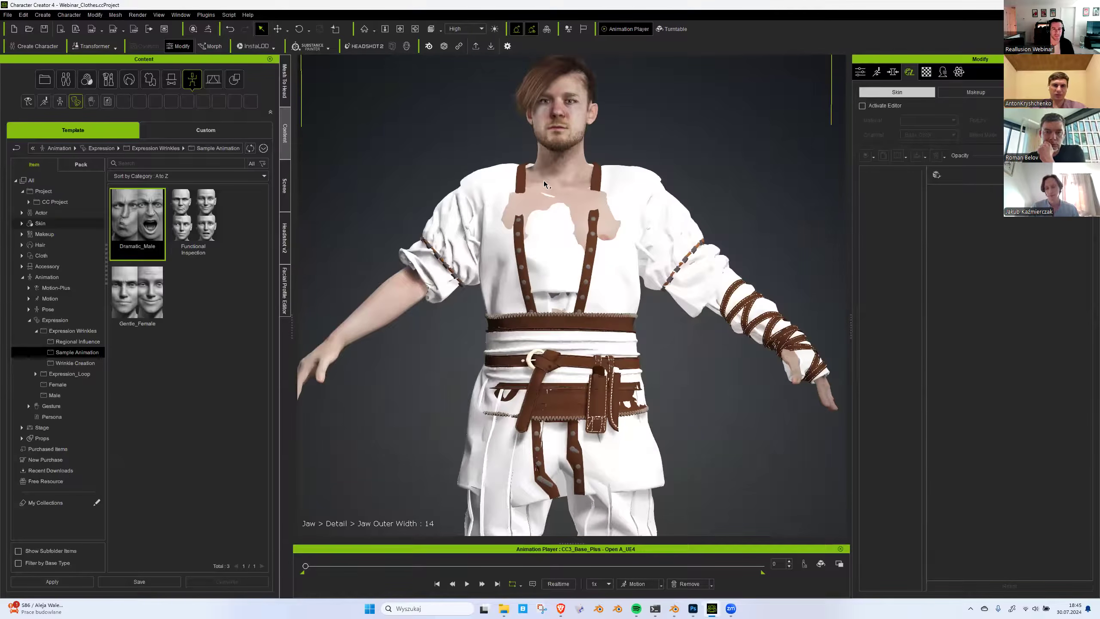
left_click(285, 82)
left_click(286, 193)
scroll(580, 295, "down", 3)
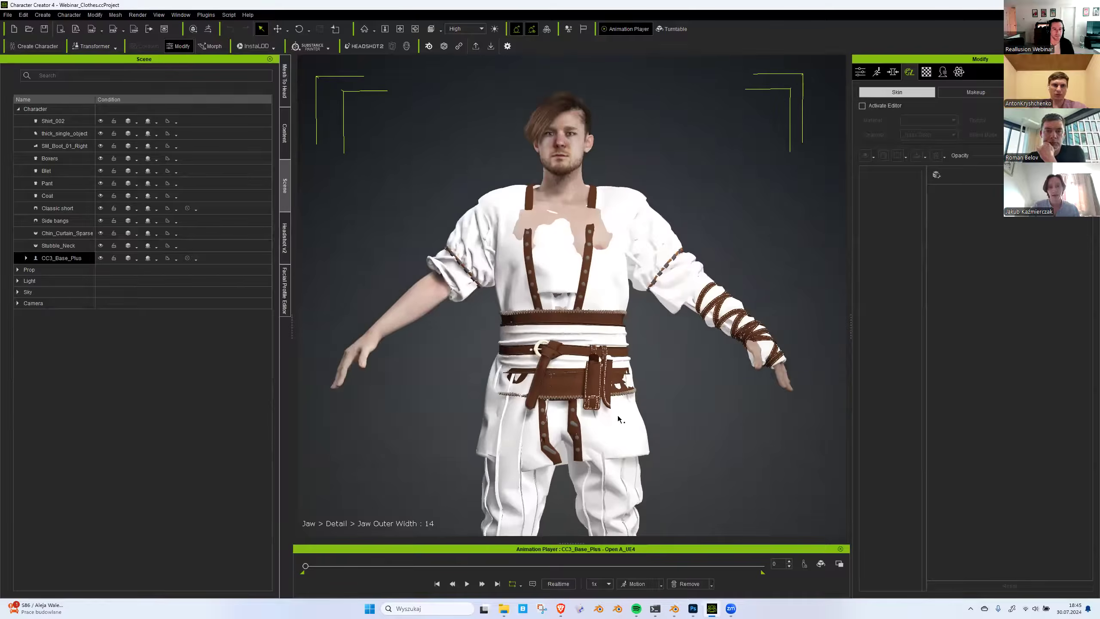
Select the Pant cloth and transfer skin weights to it with the Default template.
right_click_drag(621, 413, 596, 159)
left_click(585, 264)
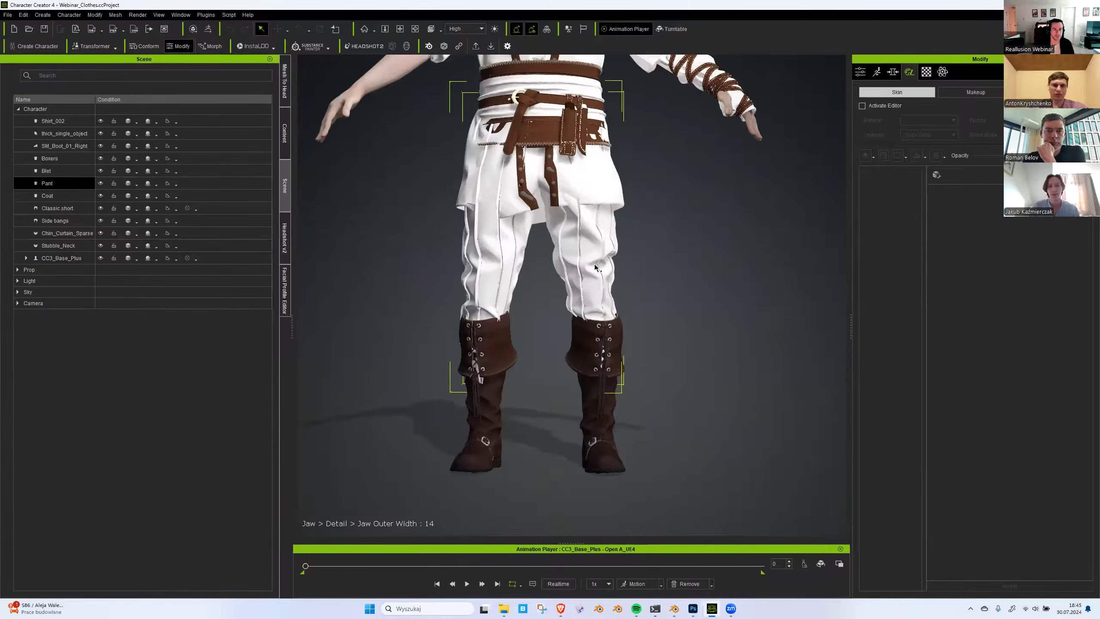
left_click(859, 71)
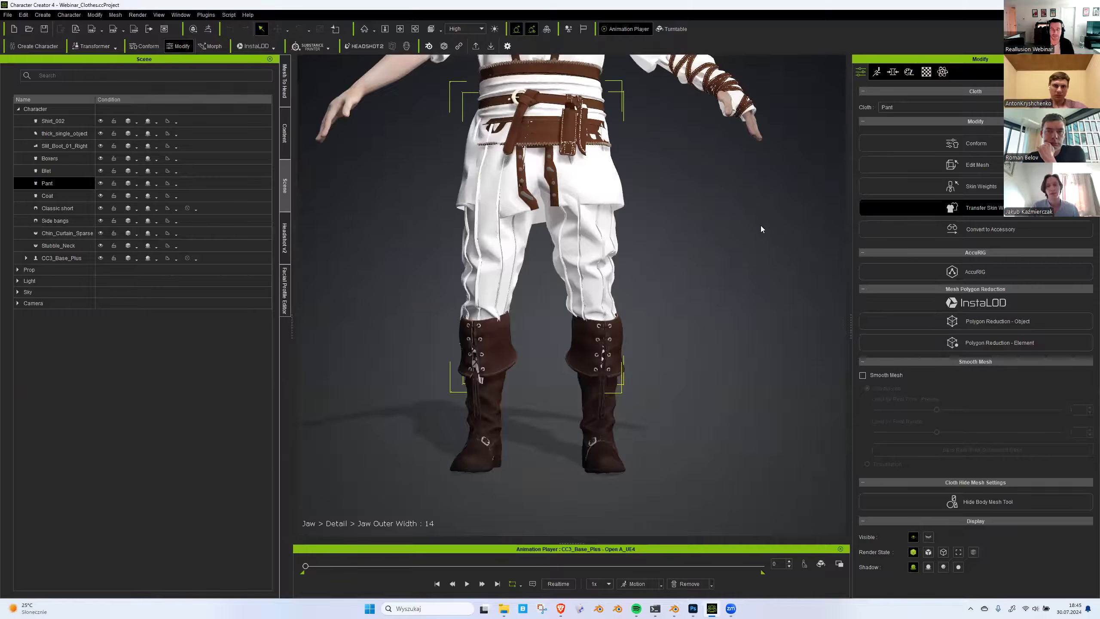
left_click(901, 206)
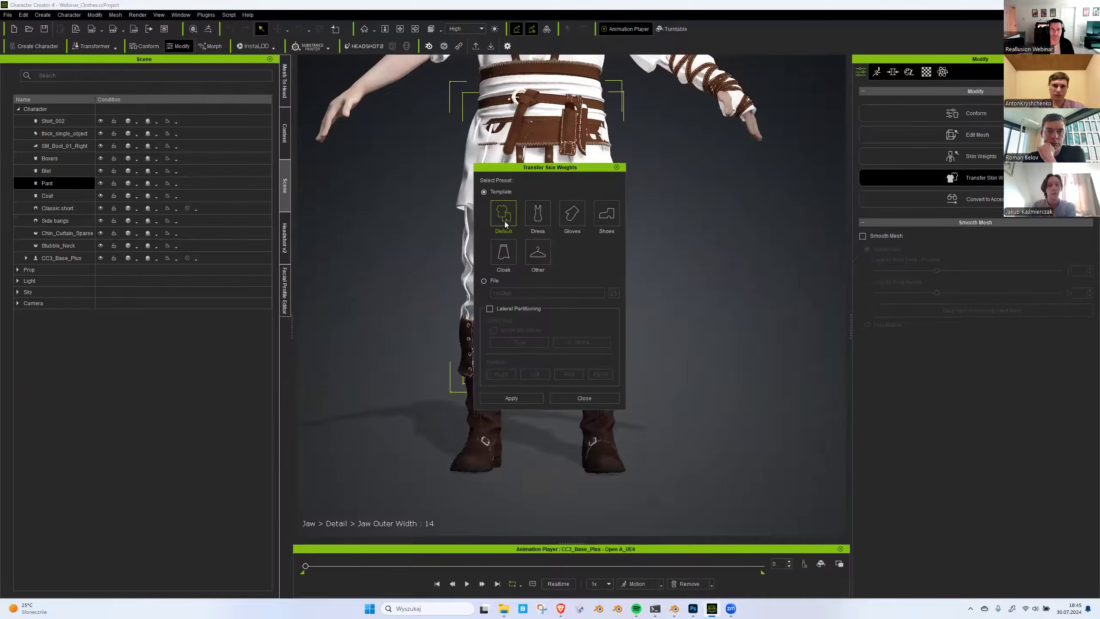
left_click(503, 398)
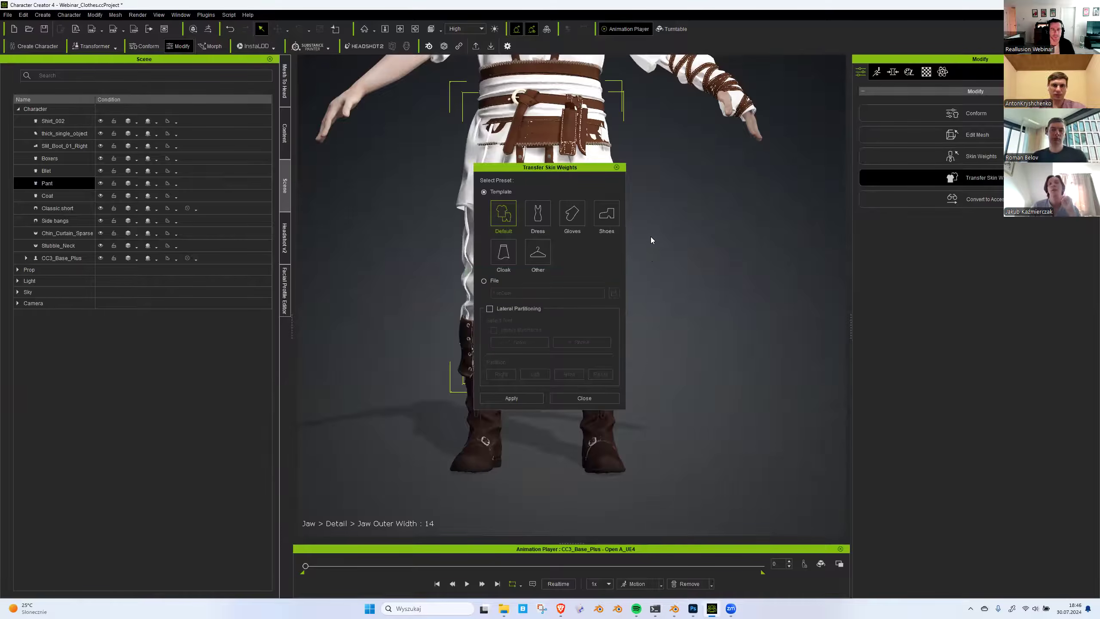
left_click(617, 167)
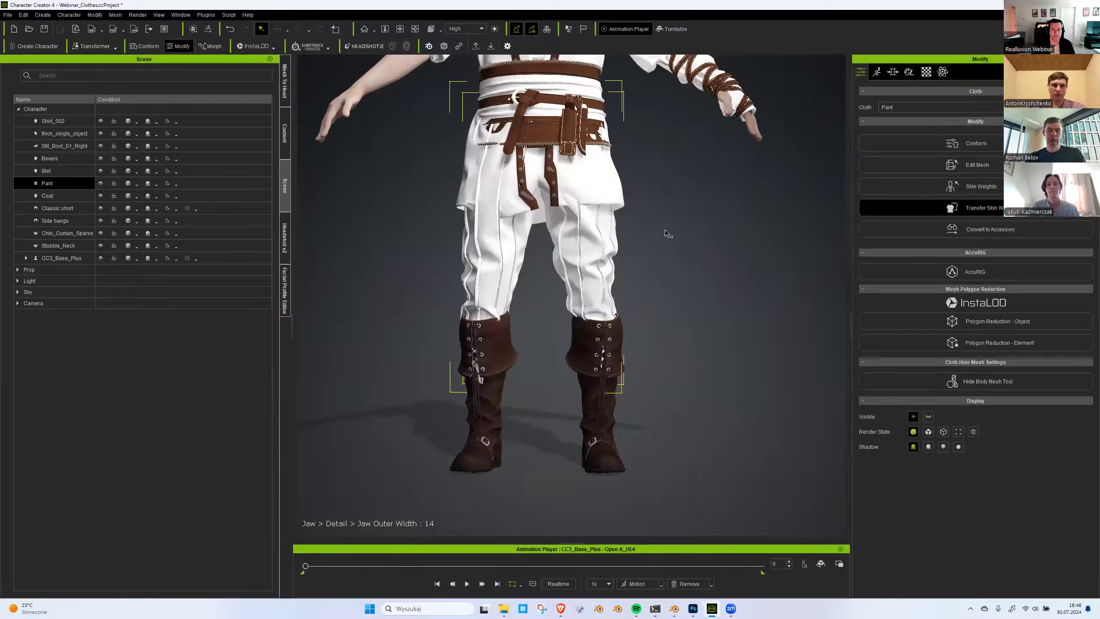
Select the whole clothed character and look over the available commands for creating accessories, cloth and hair.
middle_click_drag(676, 422, 688, 407)
left_click(688, 343)
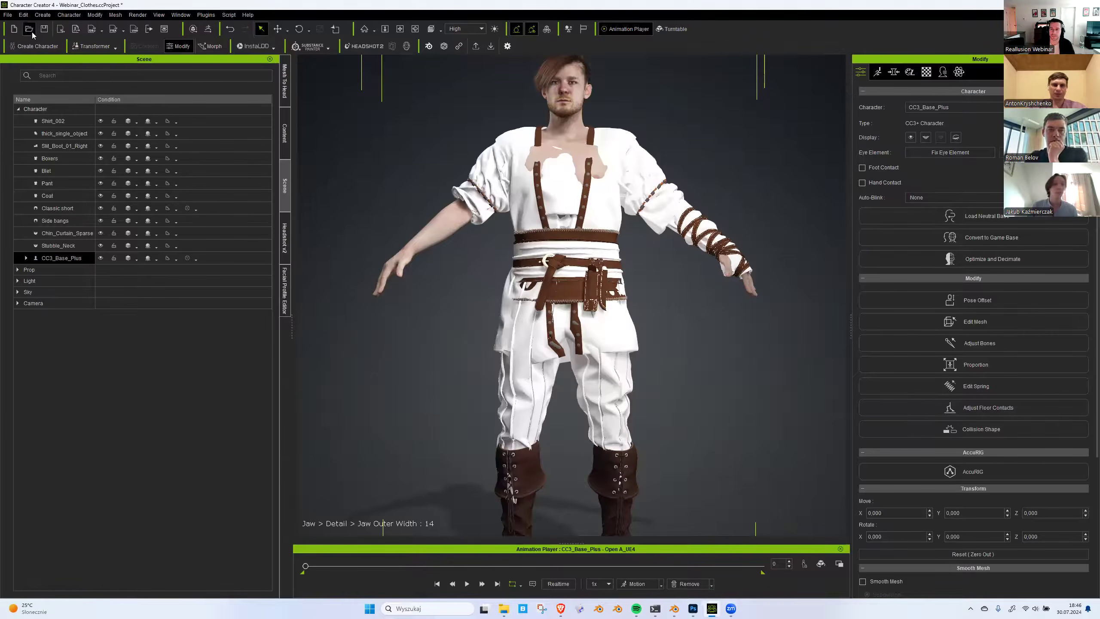
left_click(58, 16)
mouse_move(42, 14)
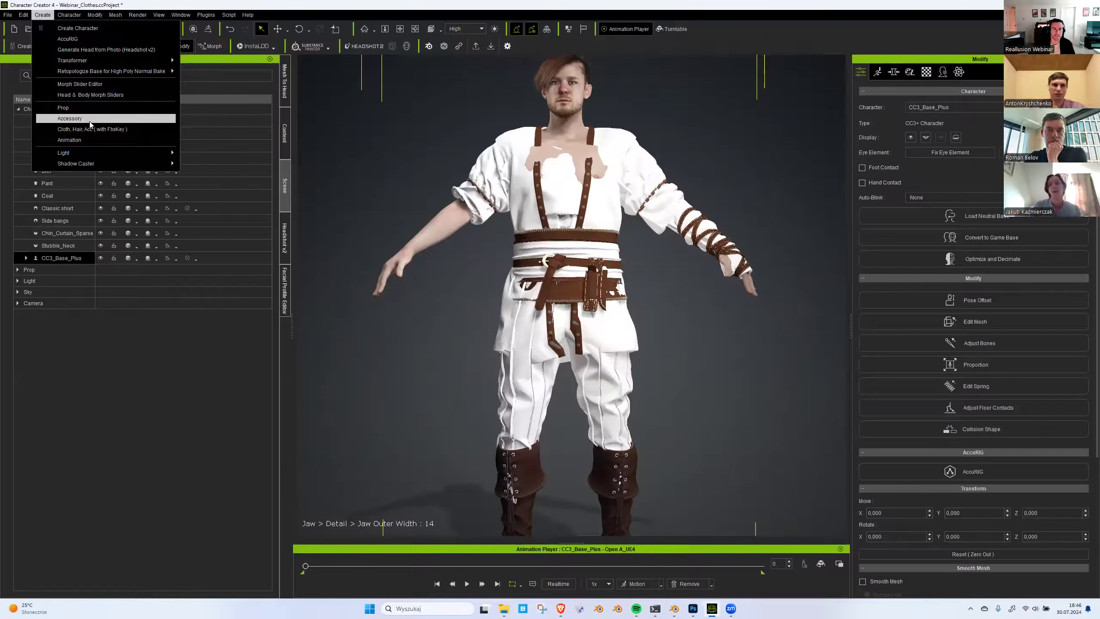
left_click(507, 215)
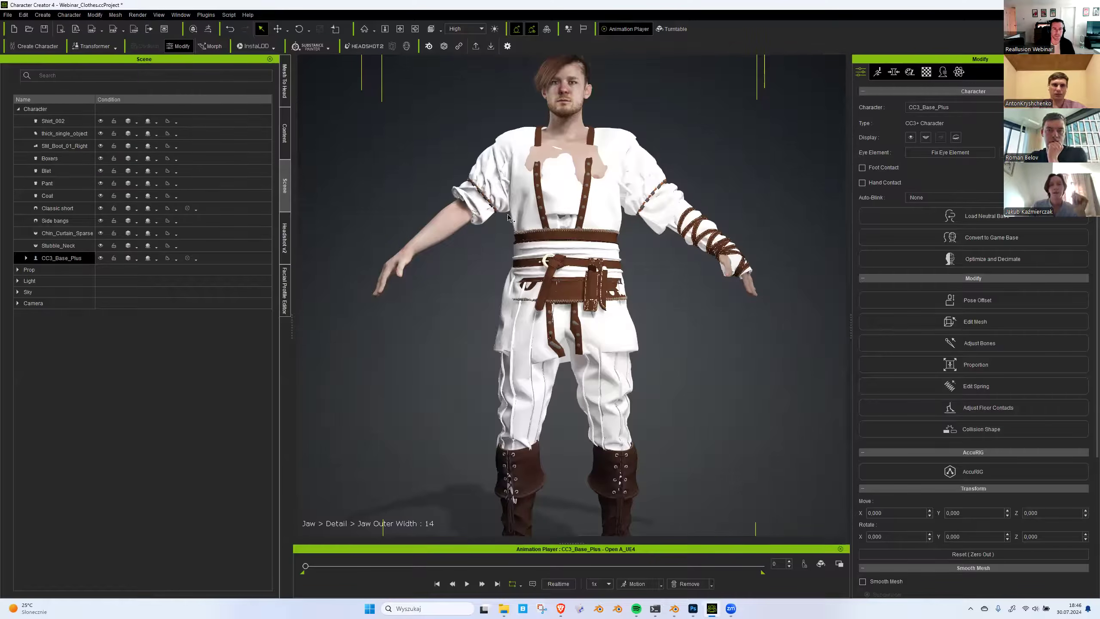
Test the clothing by applying the Moving_Walk_02 pose and the Sports_Surfing pose from the Male Pose library to the character.
left_click(288, 139)
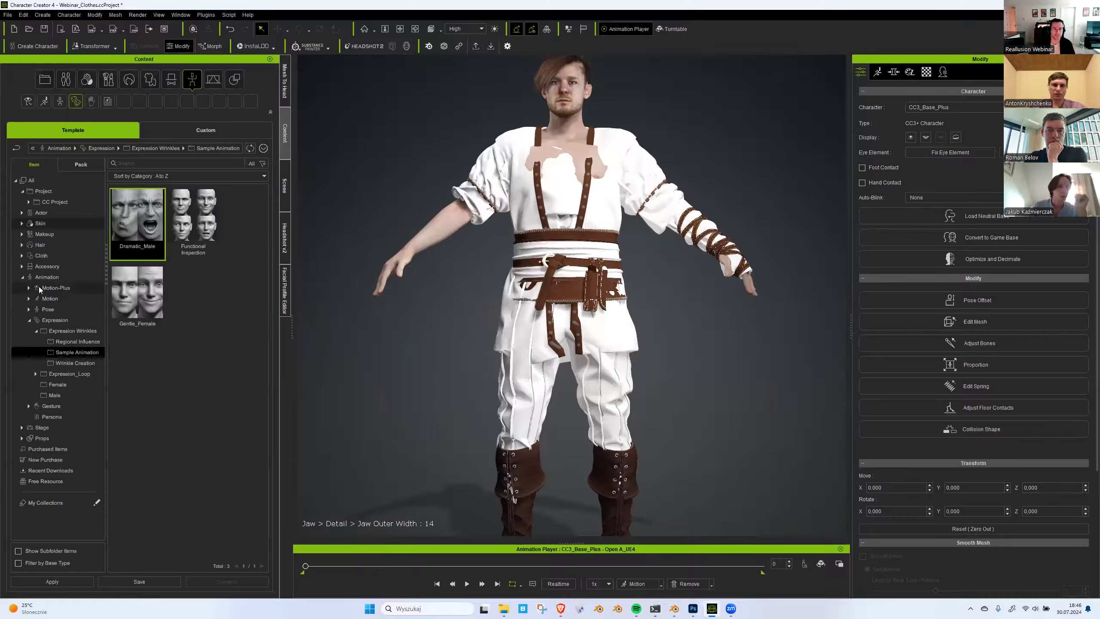
left_click(65, 319)
left_click(65, 311)
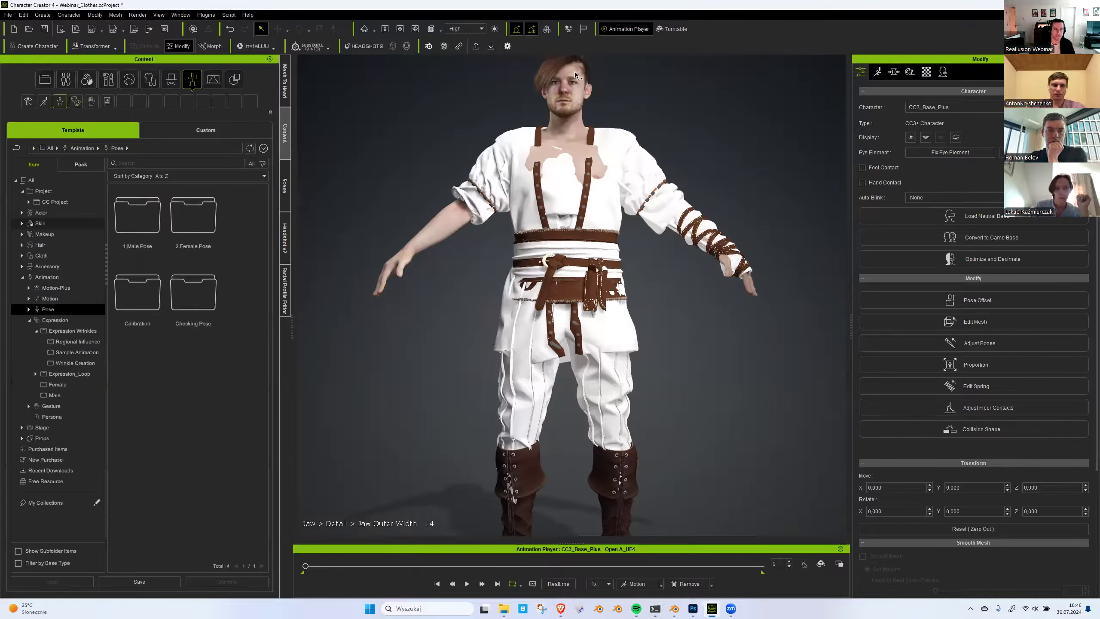
left_click(579, 106)
double_click(128, 223)
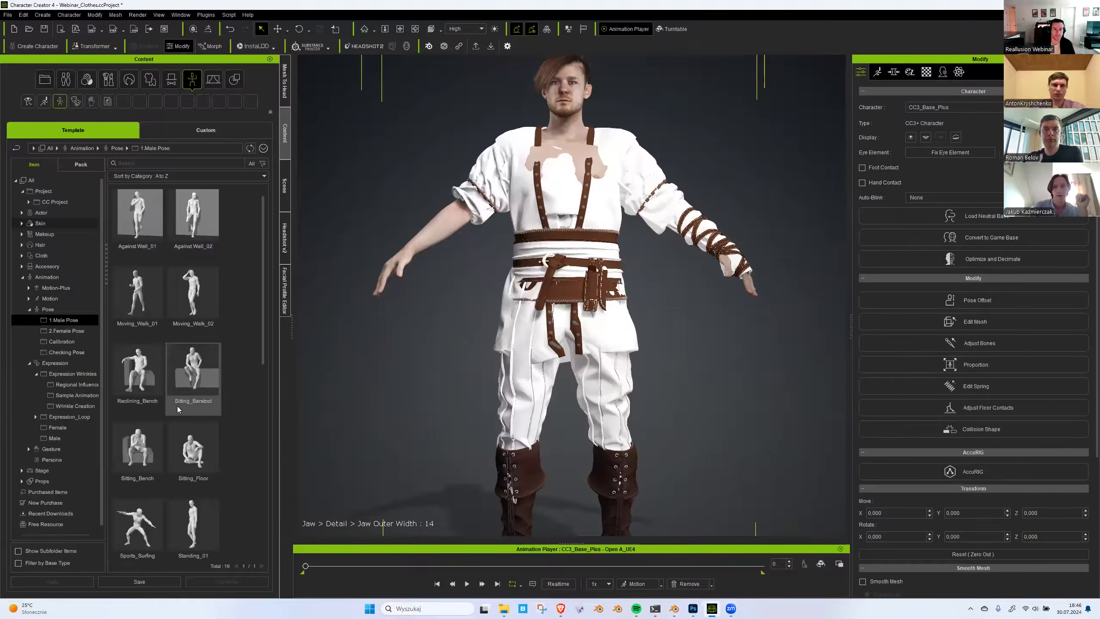
double_click(195, 305)
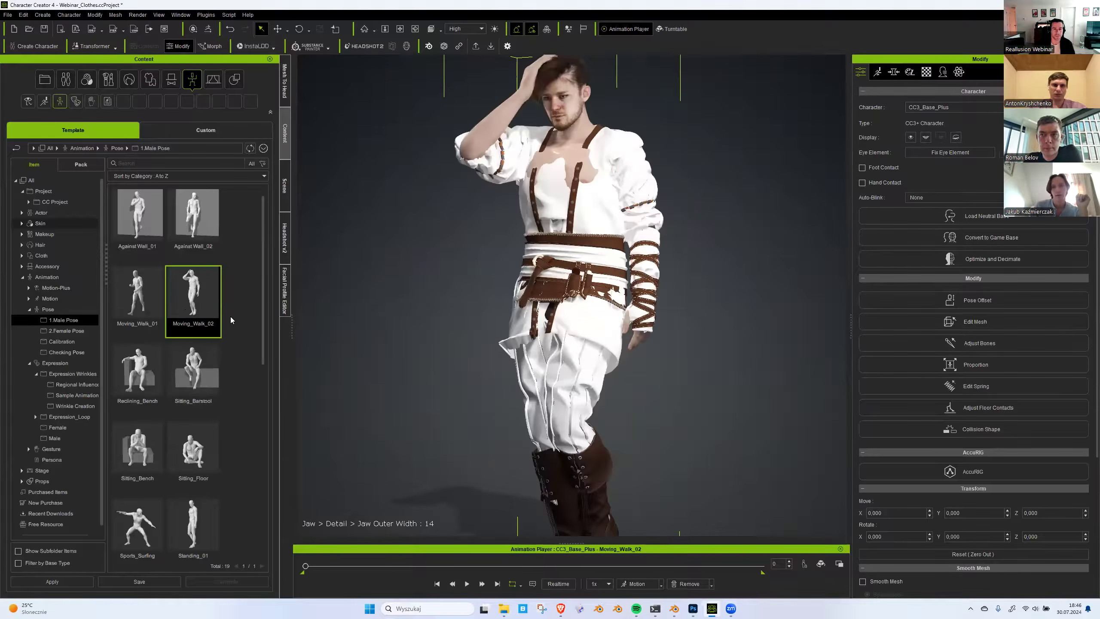
scroll(225, 360, "down", 2)
double_click(137, 459)
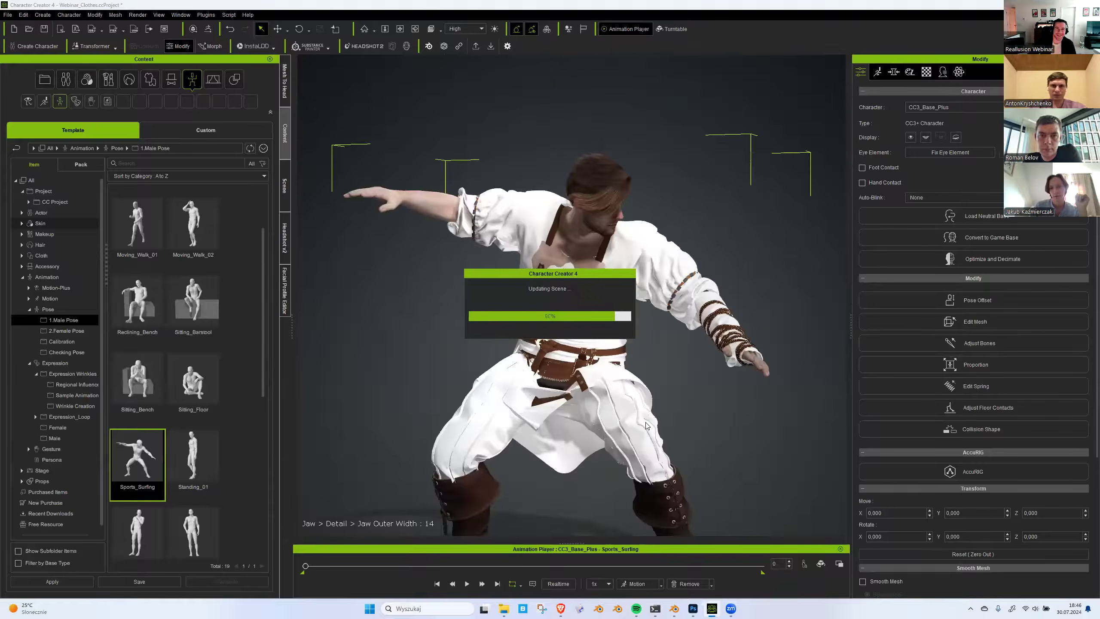
Examine how the clothing deforms on the character in the Sports_Surfing pose from the front, side and back.
scroll(537, 420, "down", 2)
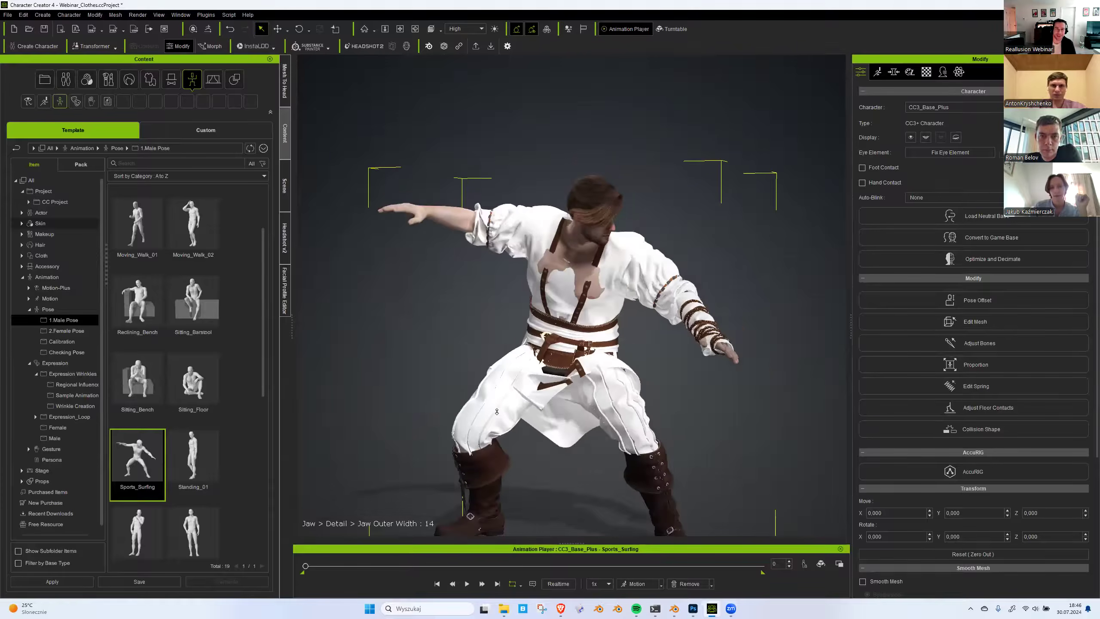
right_click_drag(606, 395, 580, 386)
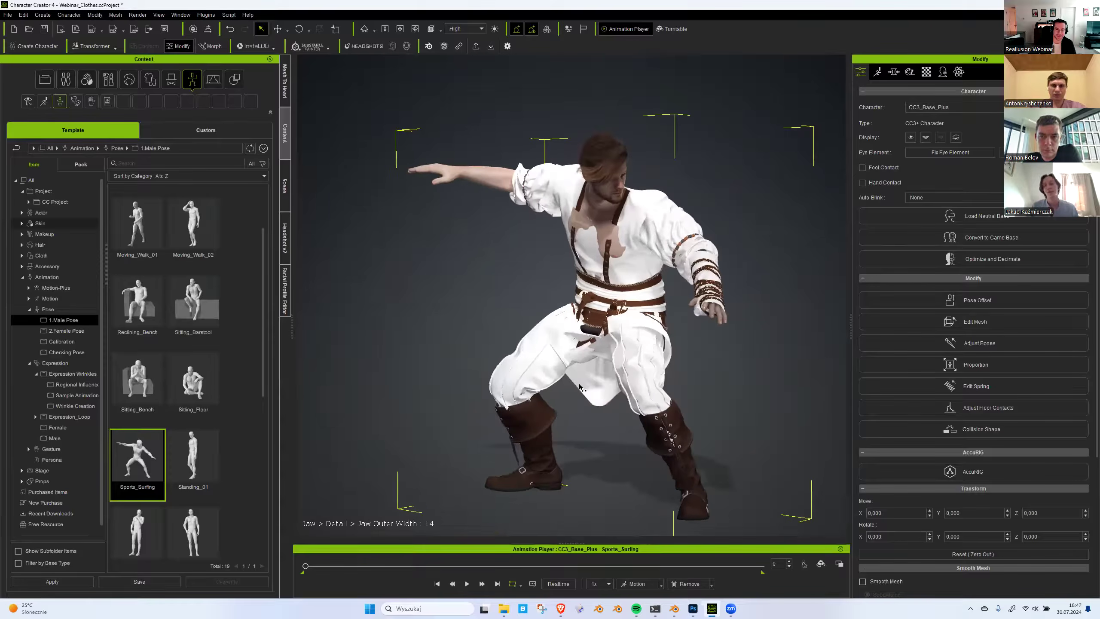
right_click_drag(679, 352, 567, 408)
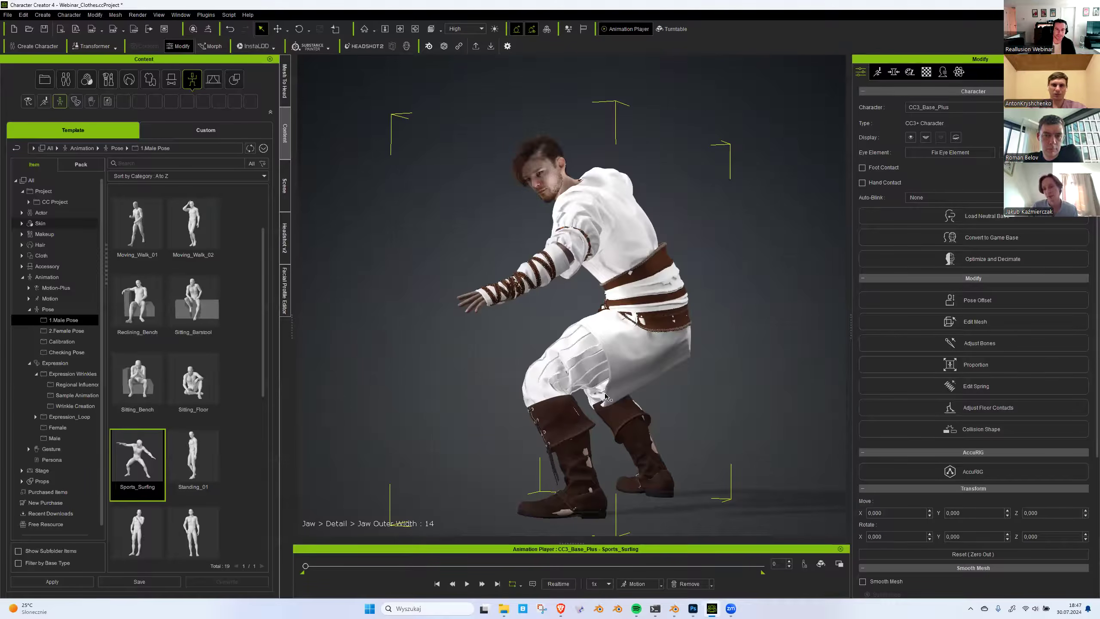
right_click_drag(550, 383, 617, 279)
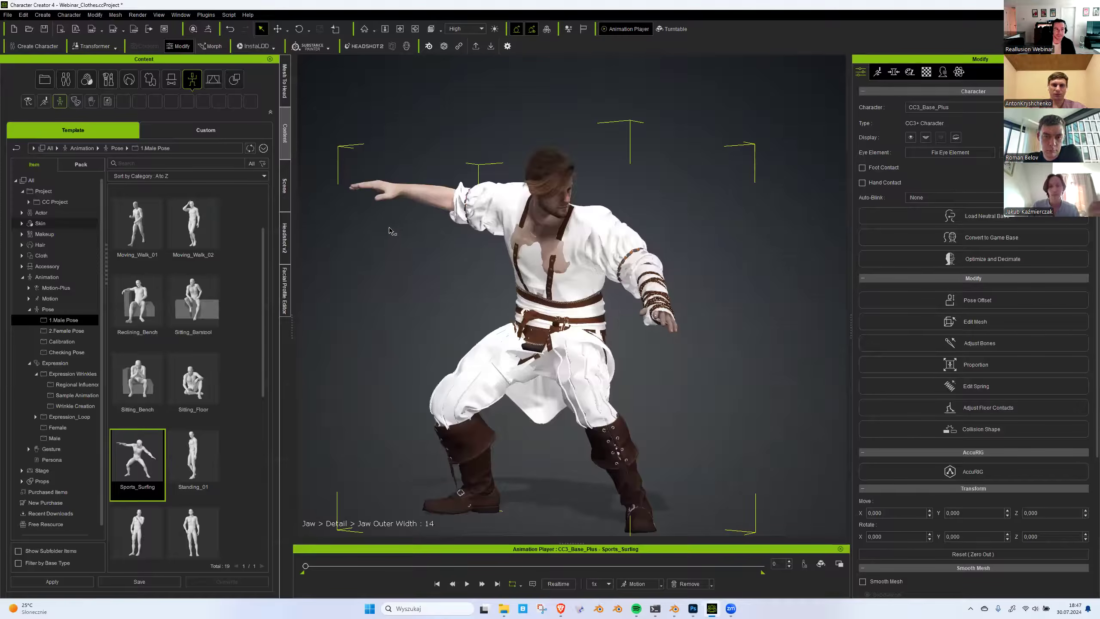
Switch to the unsaved Blender scene and delete the FaceBuilder head together with the cameras near it.
mouse_move(675, 609)
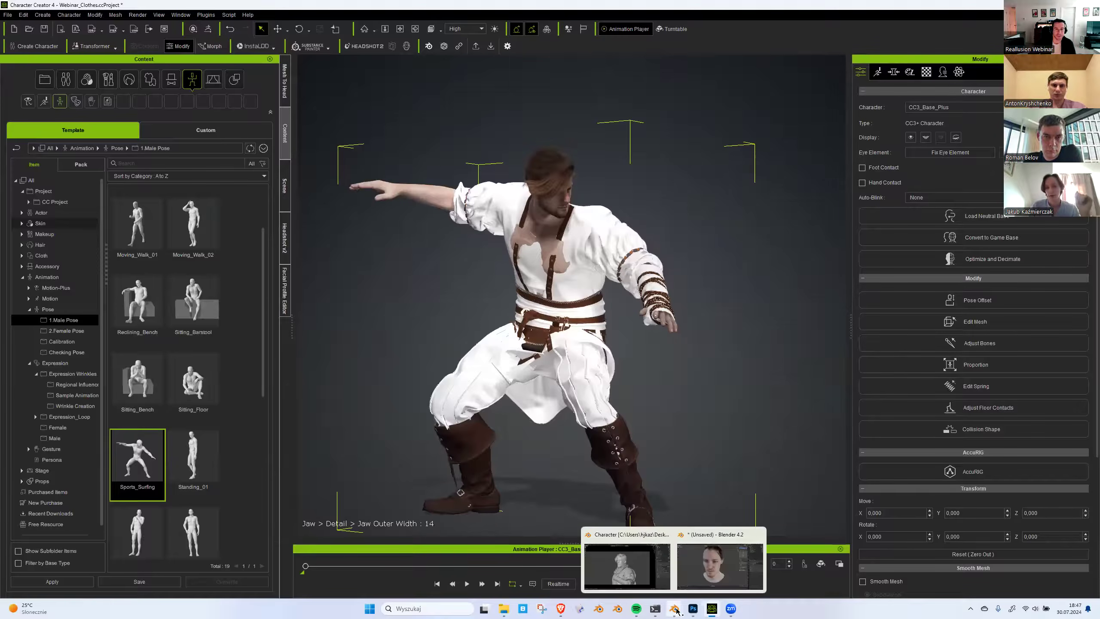
left_click(702, 572)
scroll(389, 218, "down", 4)
left_click_drag(143, 121, 638, 482)
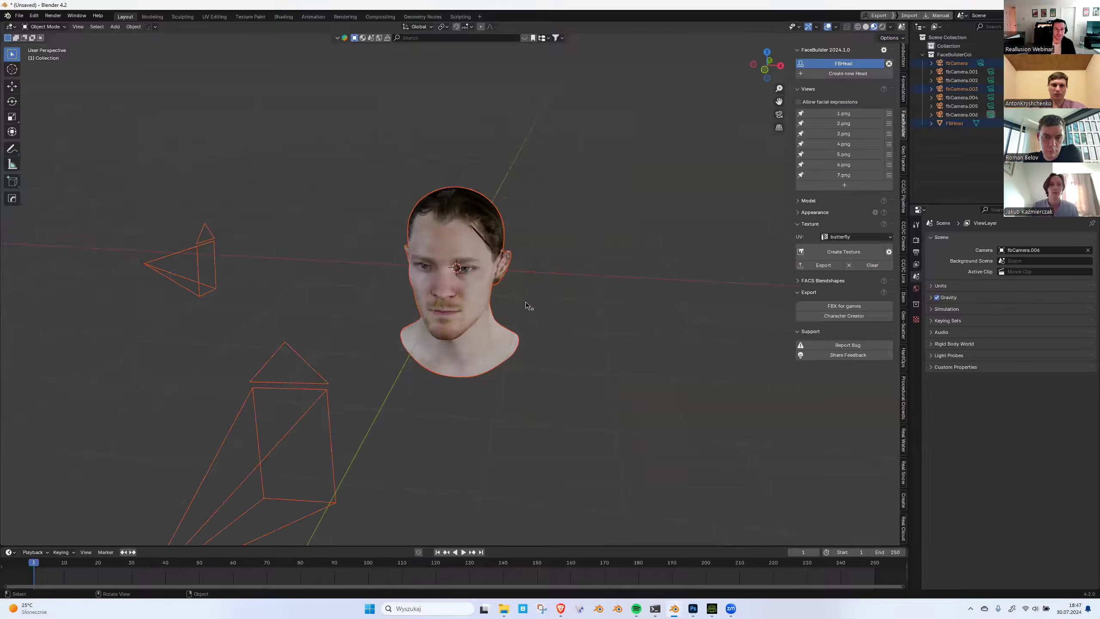
key("x")
left_click(538, 308)
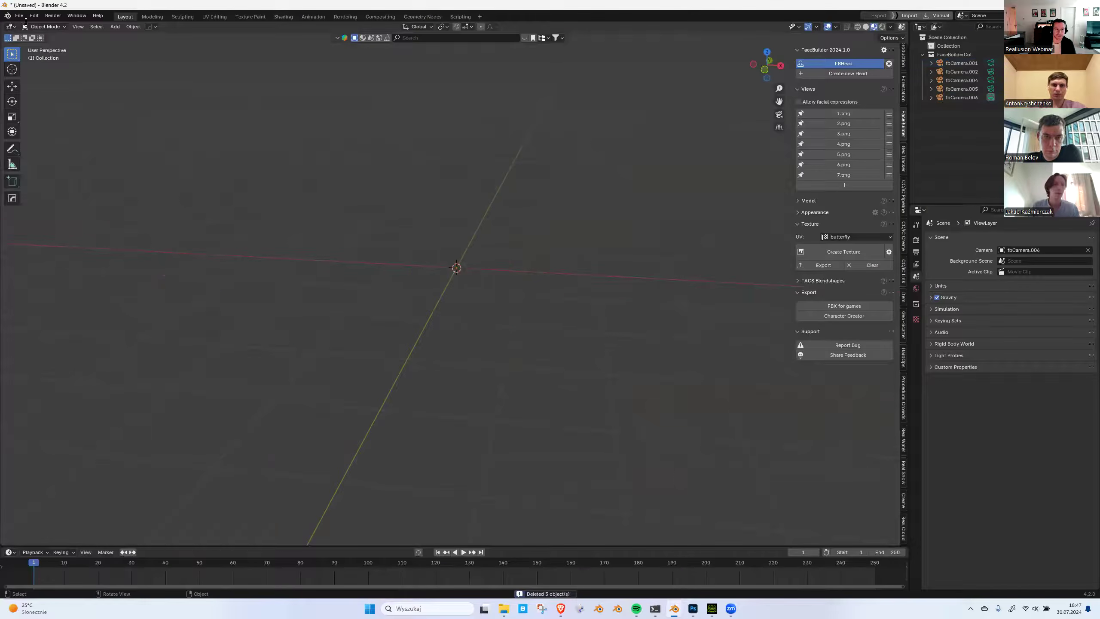
Import v3.Fbx from the Webinar_Character folder on the Desktop as a Reallusion character with its animation.
left_click(19, 15)
left_click(23, 17)
mouse_move(62, 138)
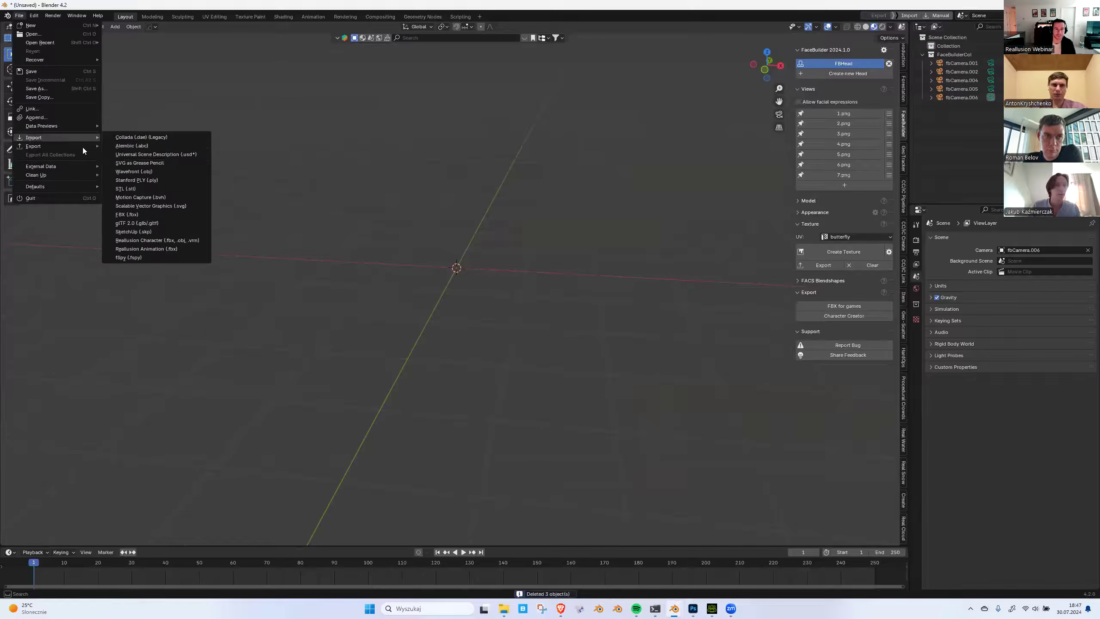
left_click(170, 241)
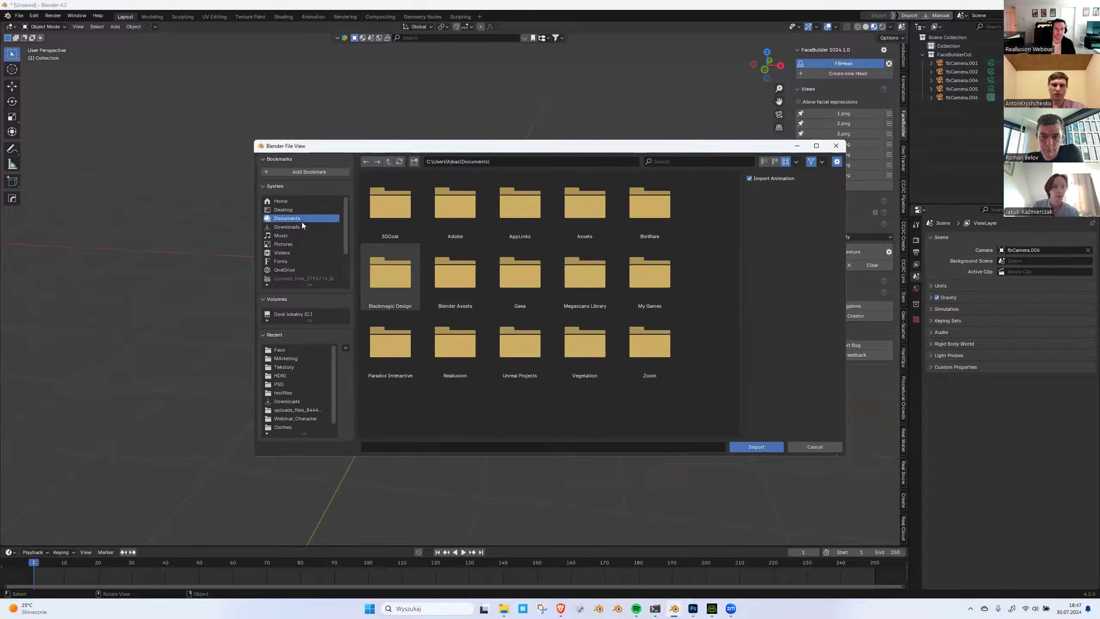
left_click(294, 210)
scroll(615, 265, "down", 3)
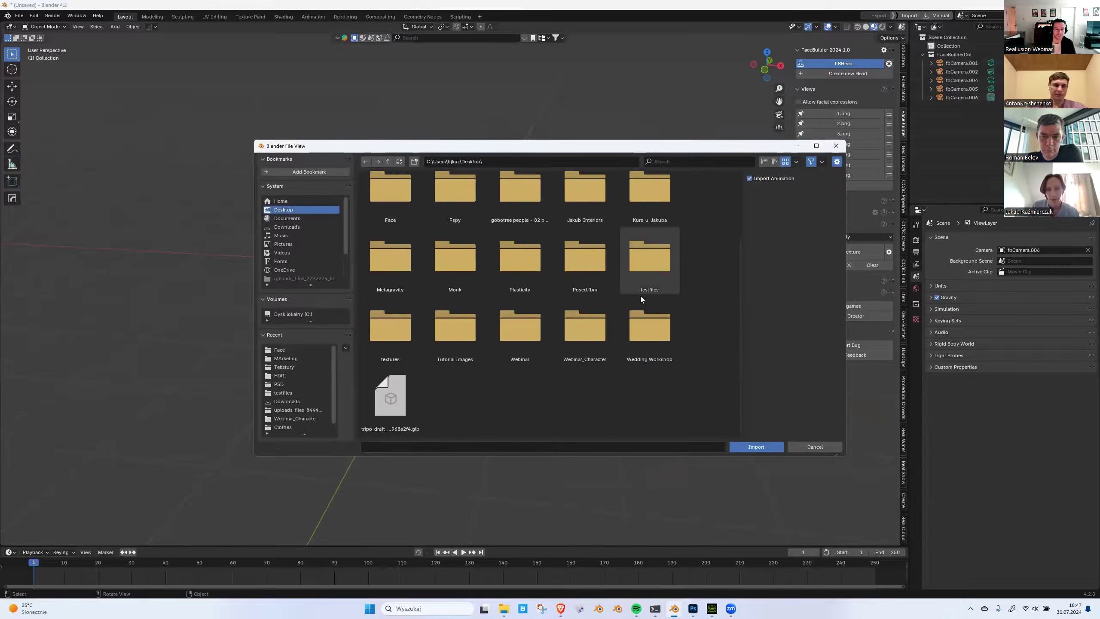
double_click(568, 329)
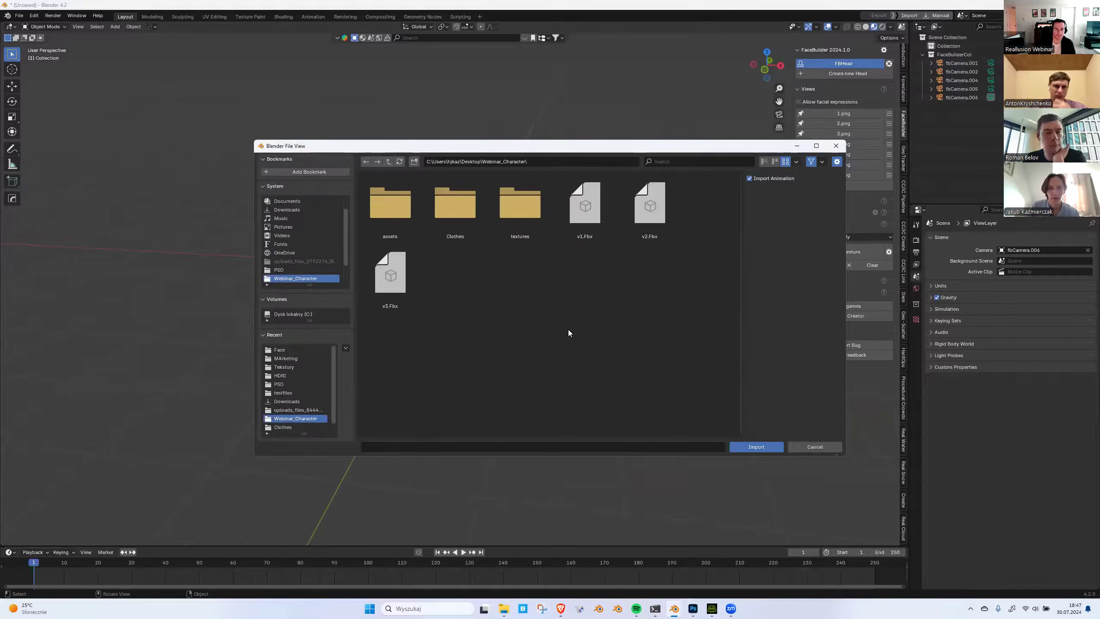
double_click(391, 273)
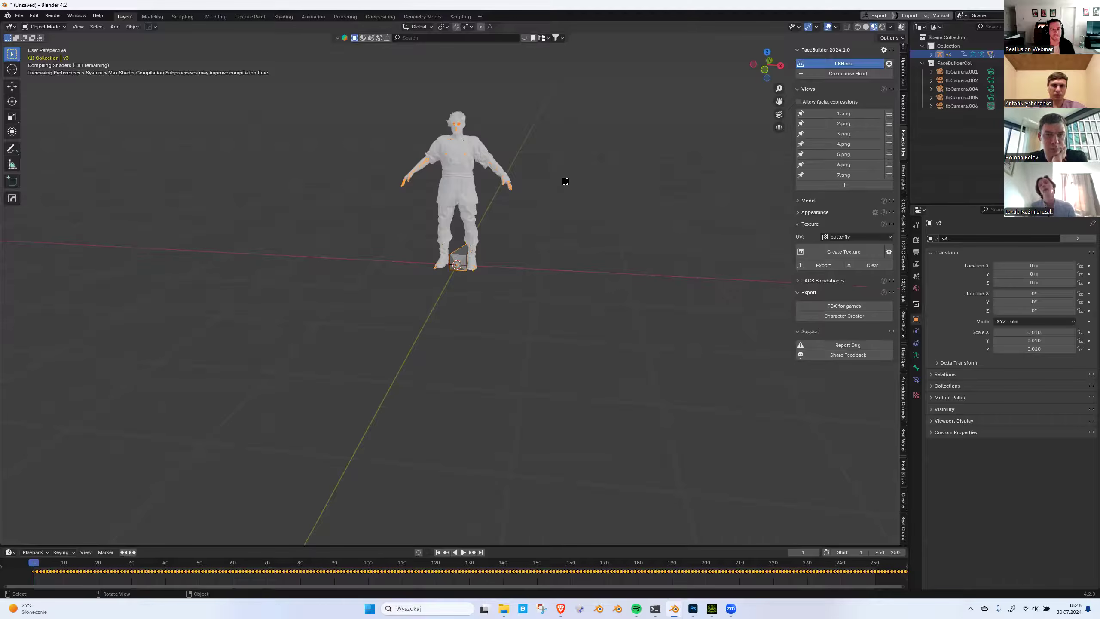
Deselect all objects and inspect the imported character's face and shirt up close.
key("b")
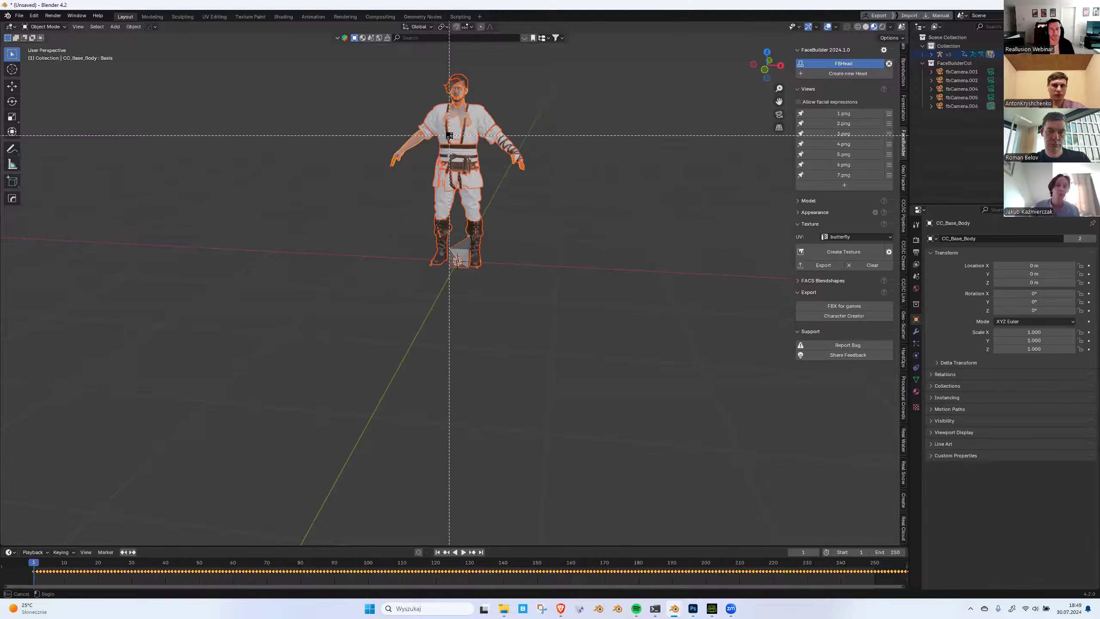
key("Escape")
scroll(459, 95, "up", 10)
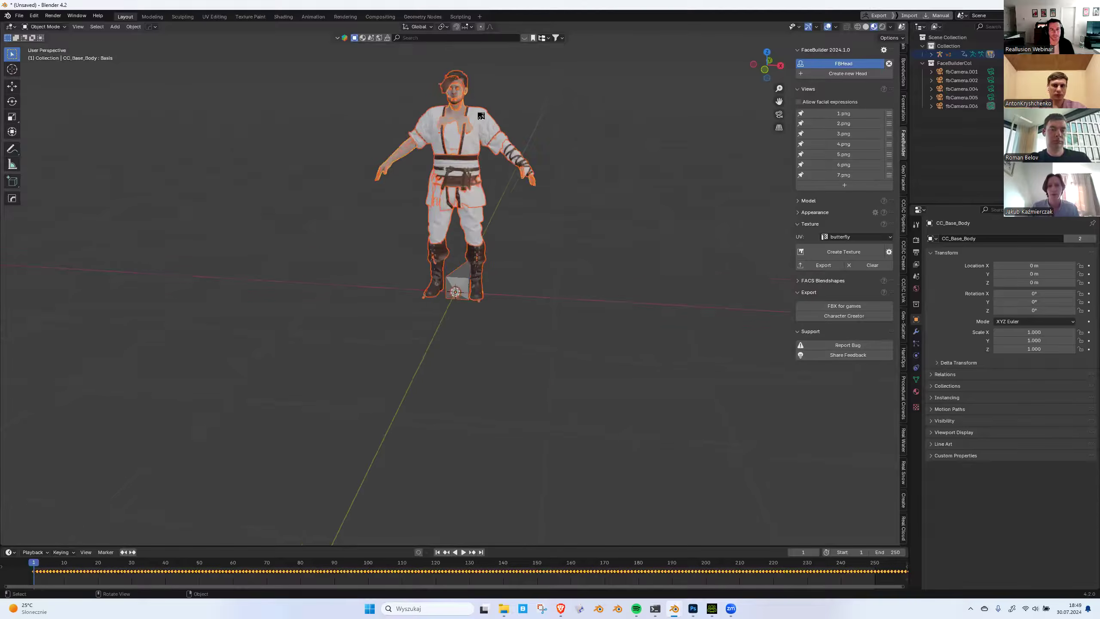
key("alt+a")
middle_click_drag(497, 198, 558, 277, "shift")
middle_click_drag(558, 278, 526, 279)
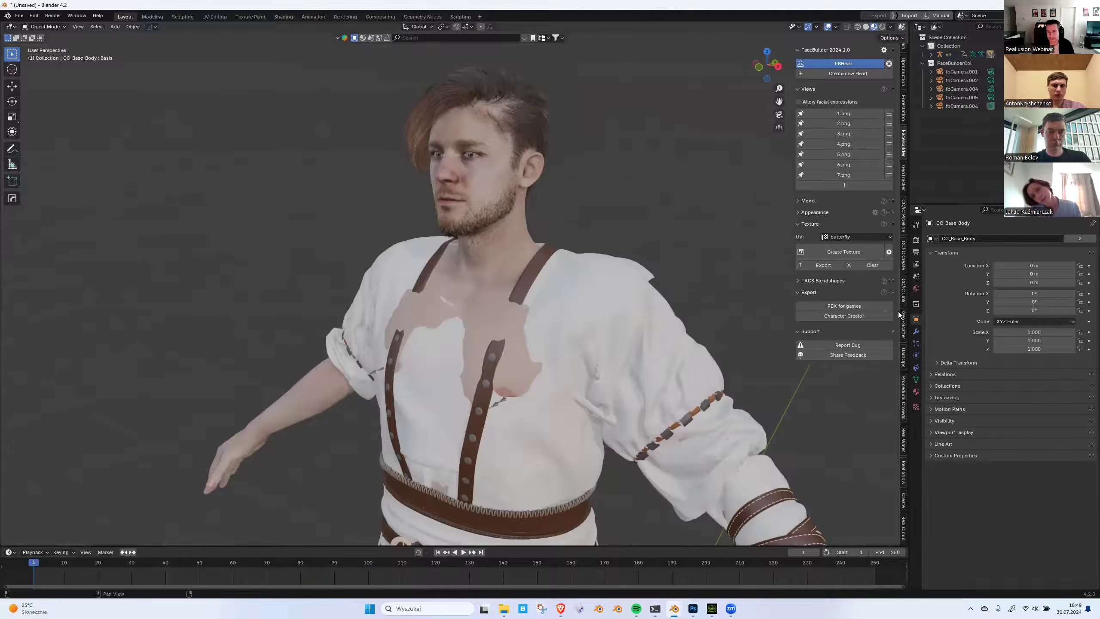
Select the character's body and show the Character Build Settings of the CC/iC Pipeline add-on.
left_click(903, 219)
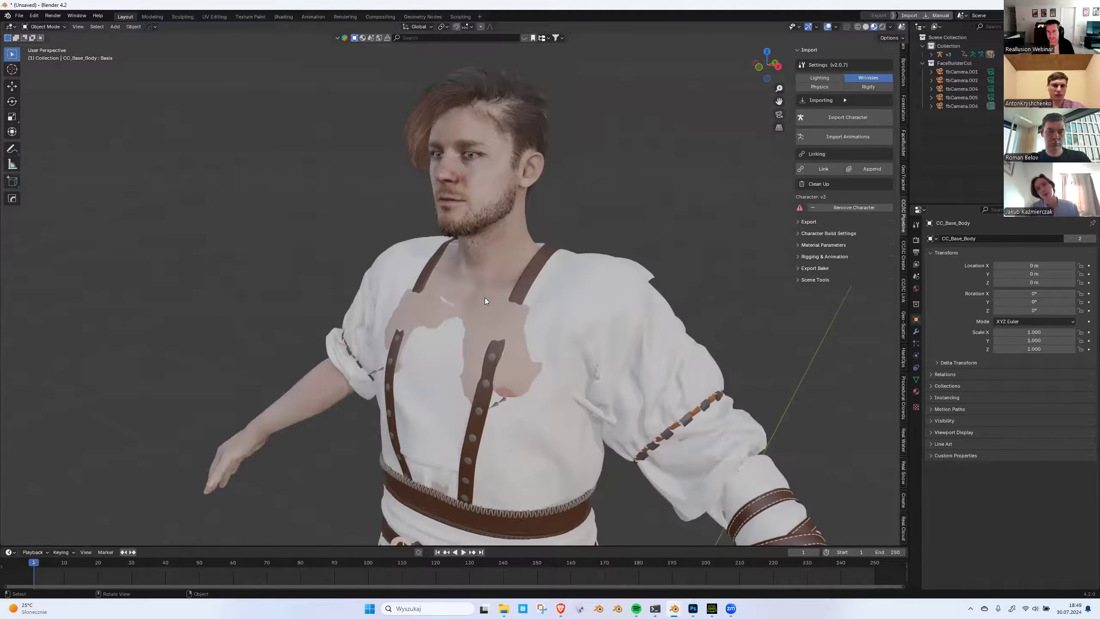
scroll(484, 298, "down", 2)
left_click(478, 248)
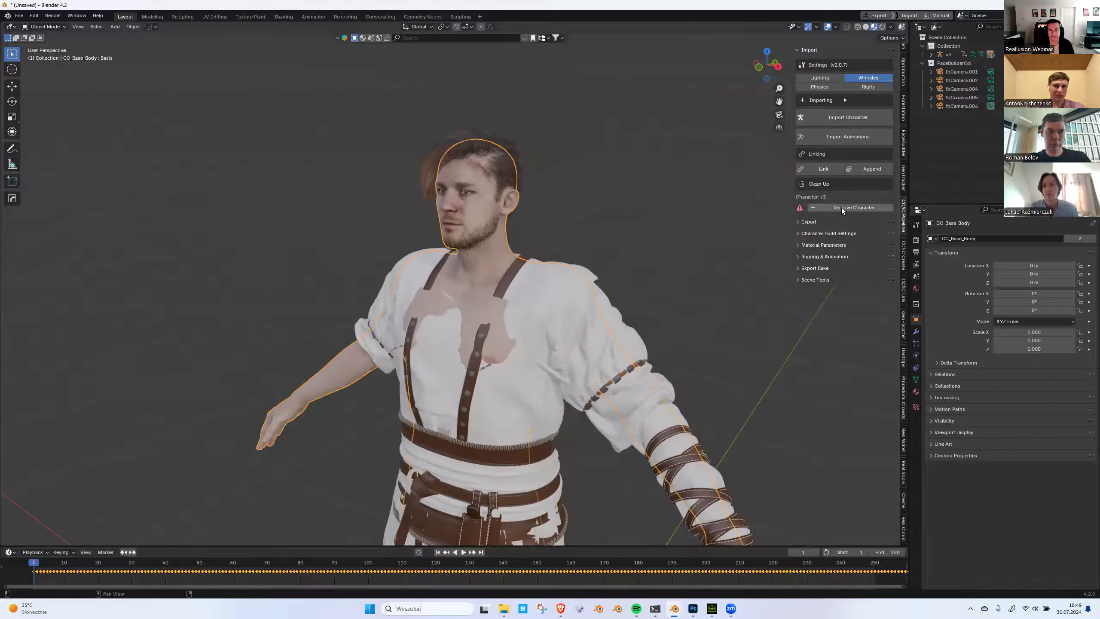
left_click(811, 235)
scroll(856, 286, "down", 2)
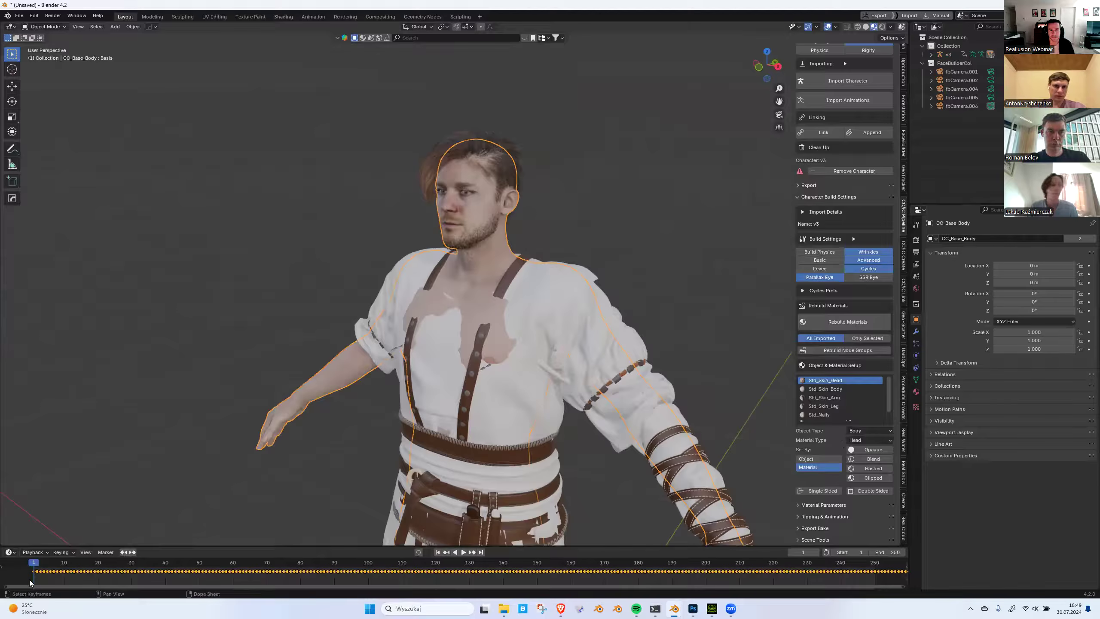
Change the timeline area to the Shader Editor and enlarge it to about half the window height.
left_click(9, 552)
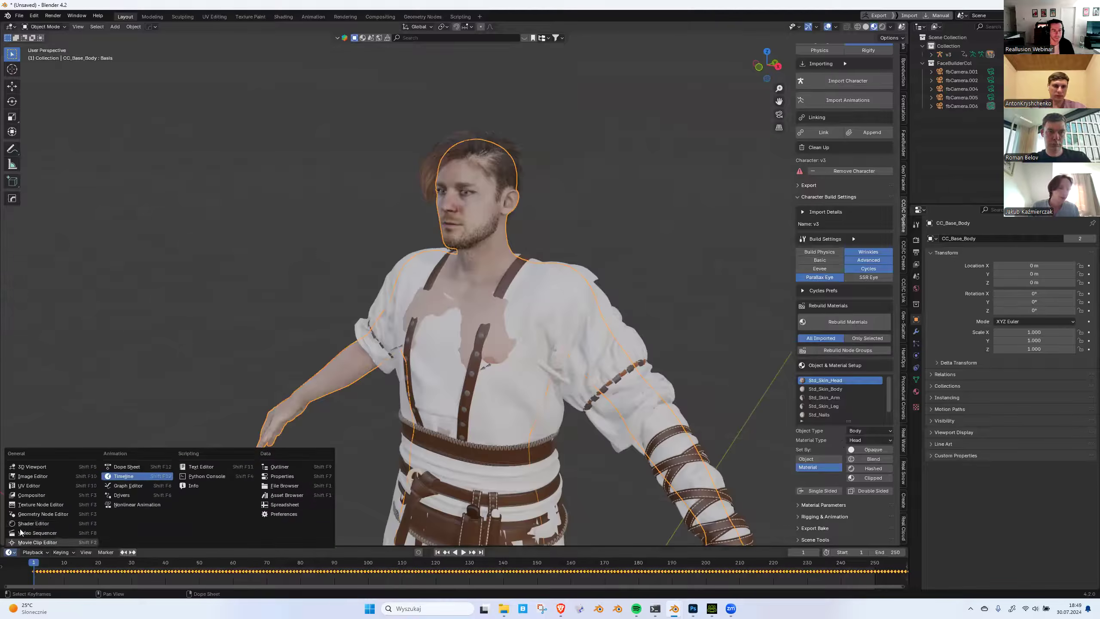
left_click(47, 528)
left_click_drag(227, 546, 260, 338)
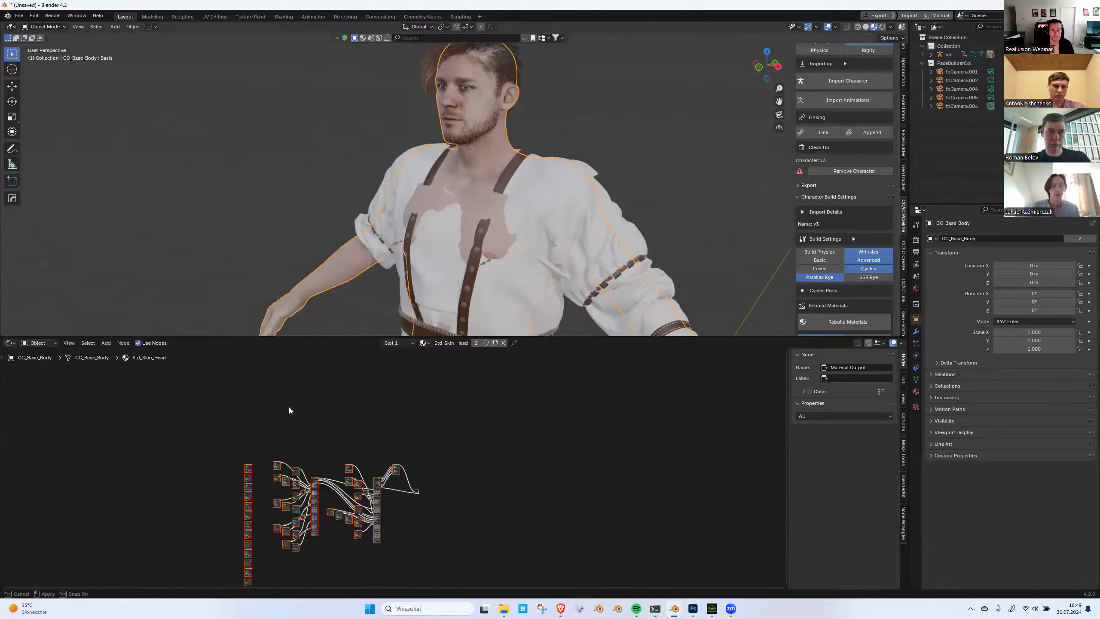
Examine the Std_Skin_Head node network and the diffuse, specular, roughness and normal parameters of its head shader.
scroll(277, 527, "up", 4)
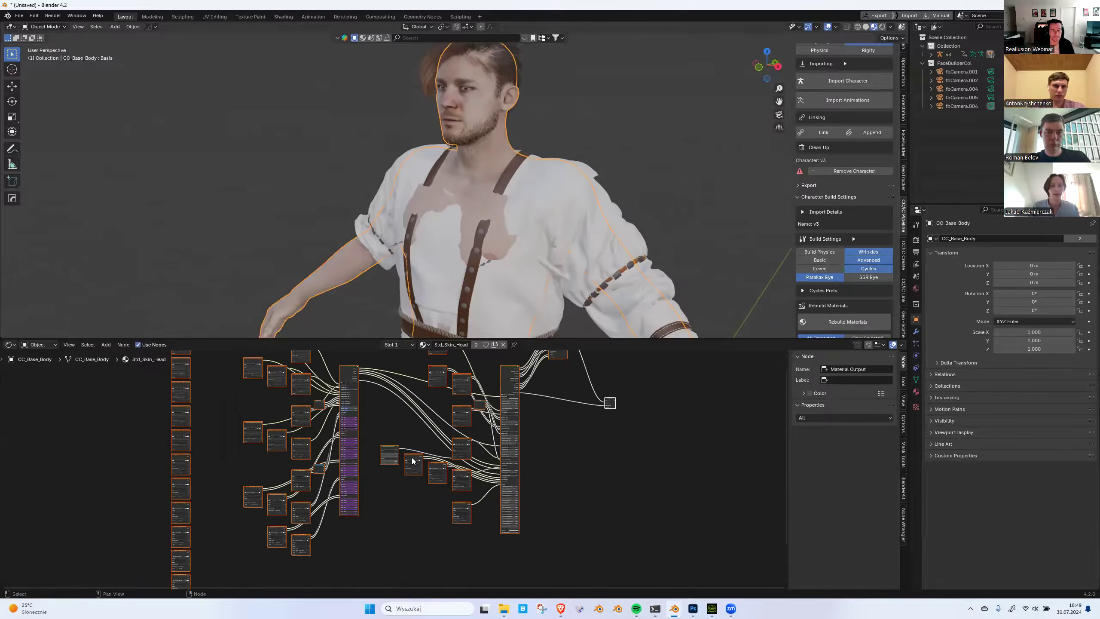
scroll(421, 460, "up", 5)
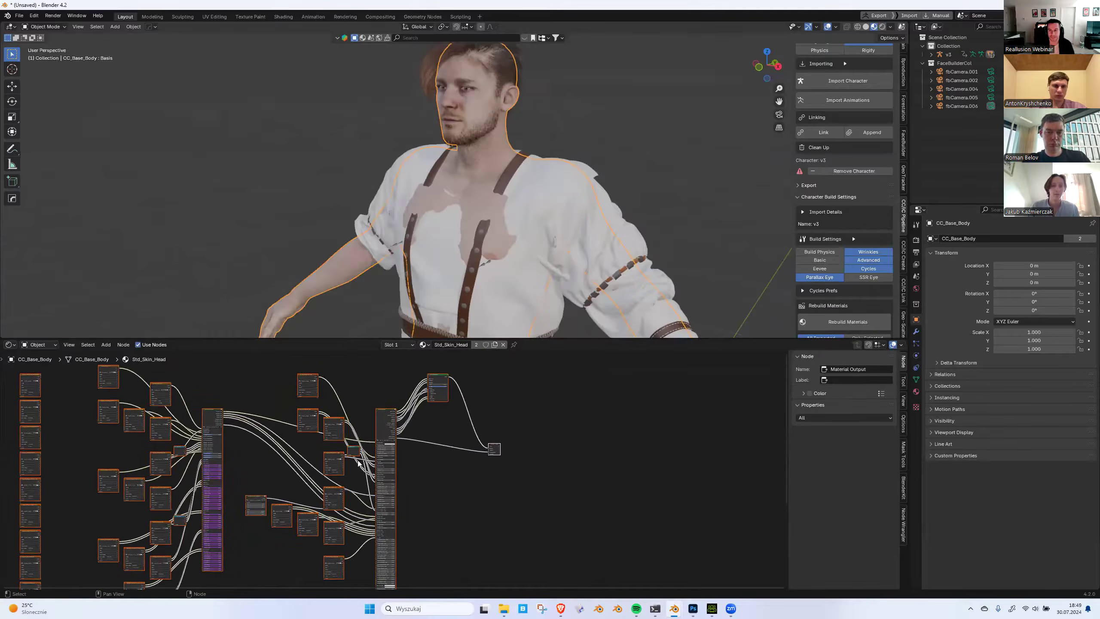
scroll(345, 440, "up", 8)
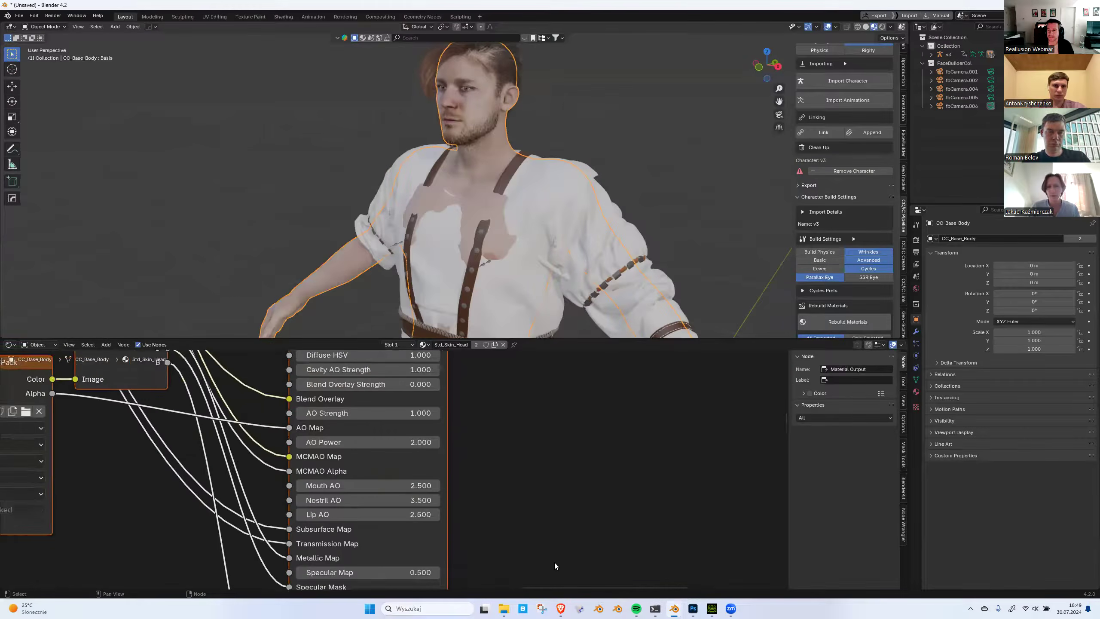
scroll(428, 398, "down", 2)
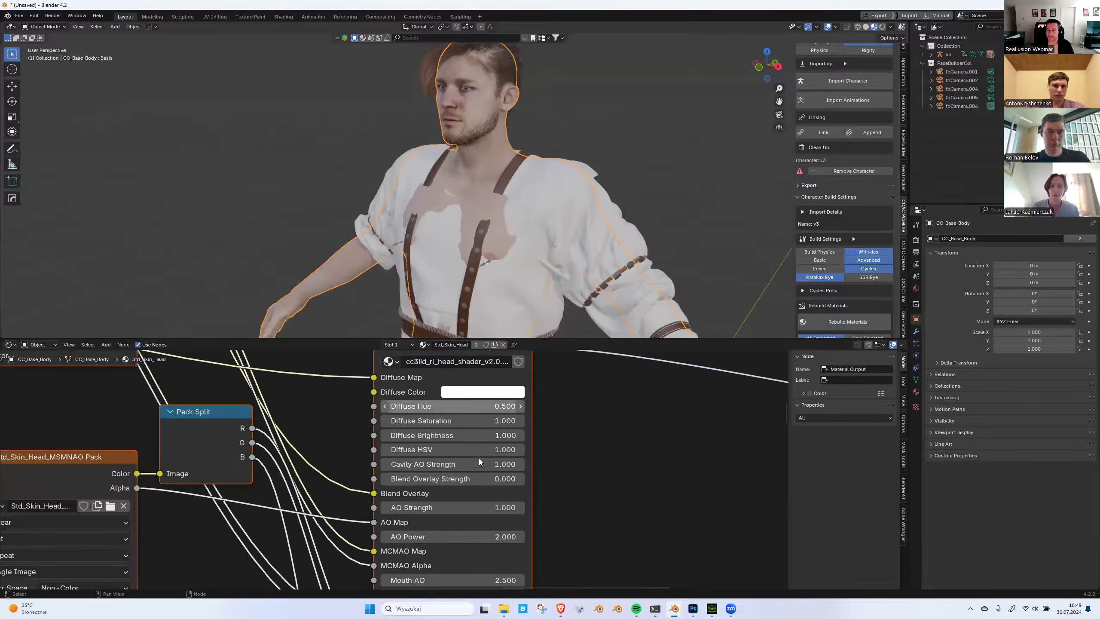
scroll(512, 439, "down", 2)
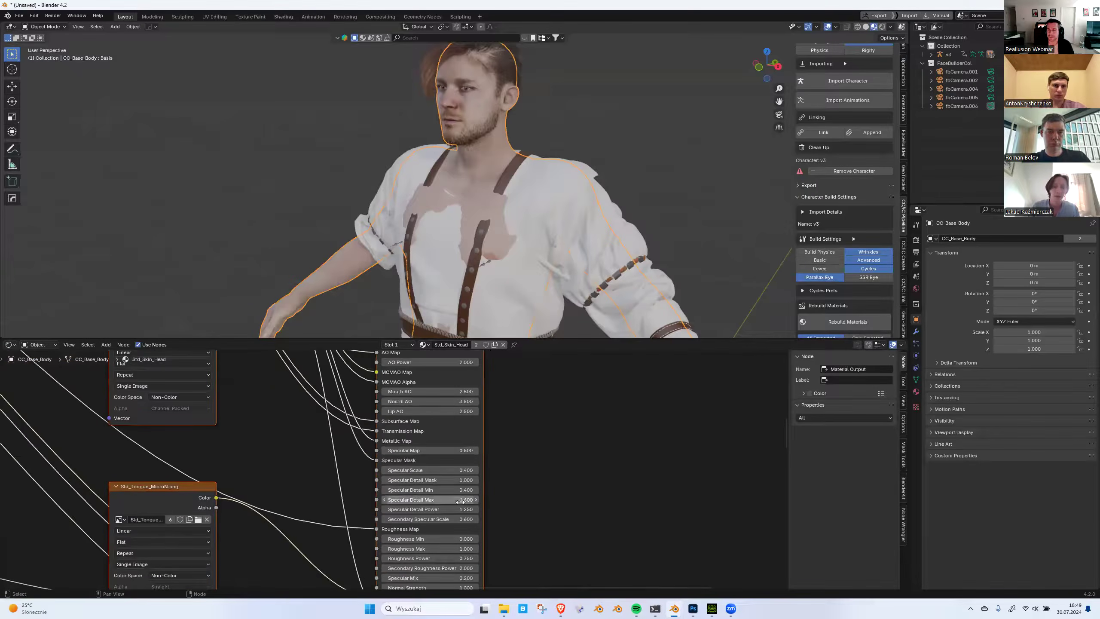
scroll(460, 465, "down", 3, "shift")
scroll(459, 496, "down", 4)
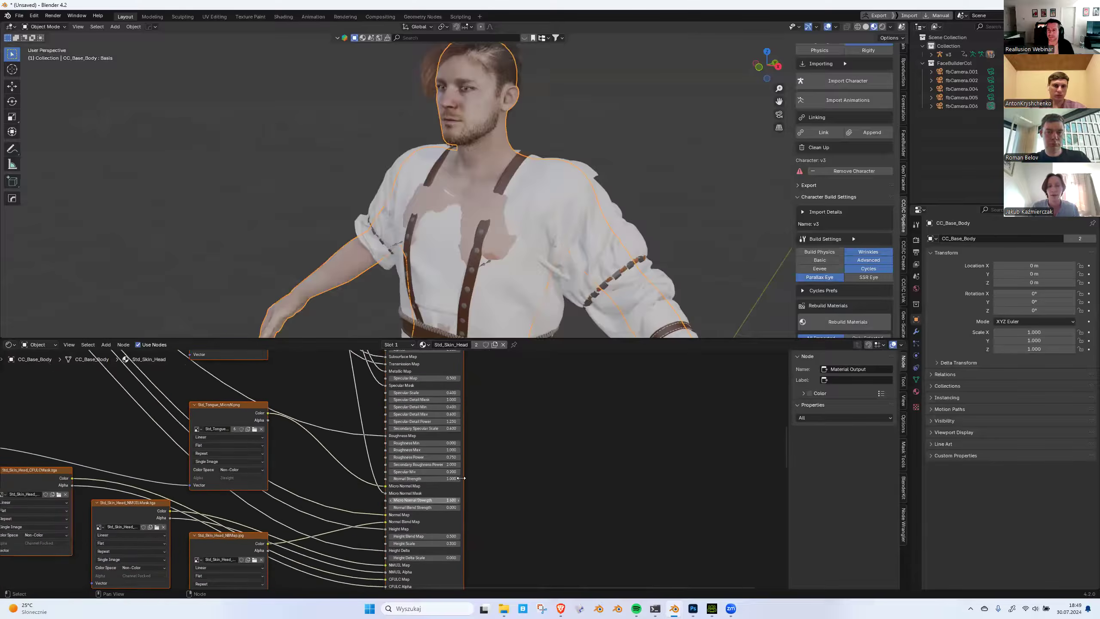
scroll(460, 496, "up", 3)
scroll(405, 563, "up", 2)
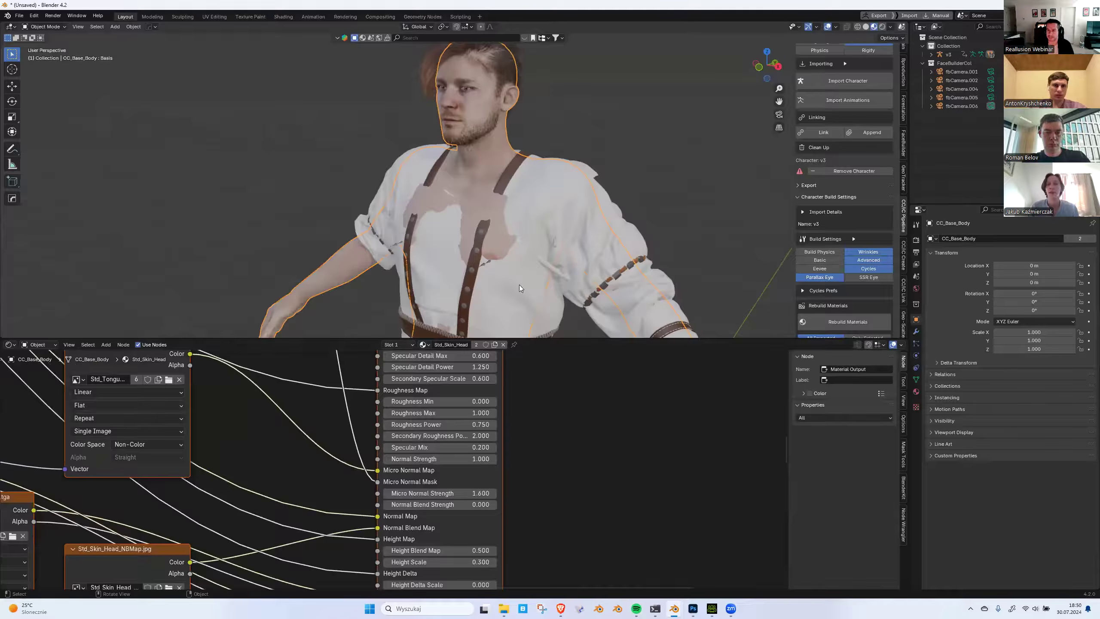
Change the Shader Editor to the Dope Sheet and shift all the body's keyframes about 299 frames earlier.
left_click(9, 344)
left_click(189, 363)
scroll(394, 212, "up", 3)
scroll(403, 196, "up", 1)
middle_click_drag(403, 196, 407, 189)
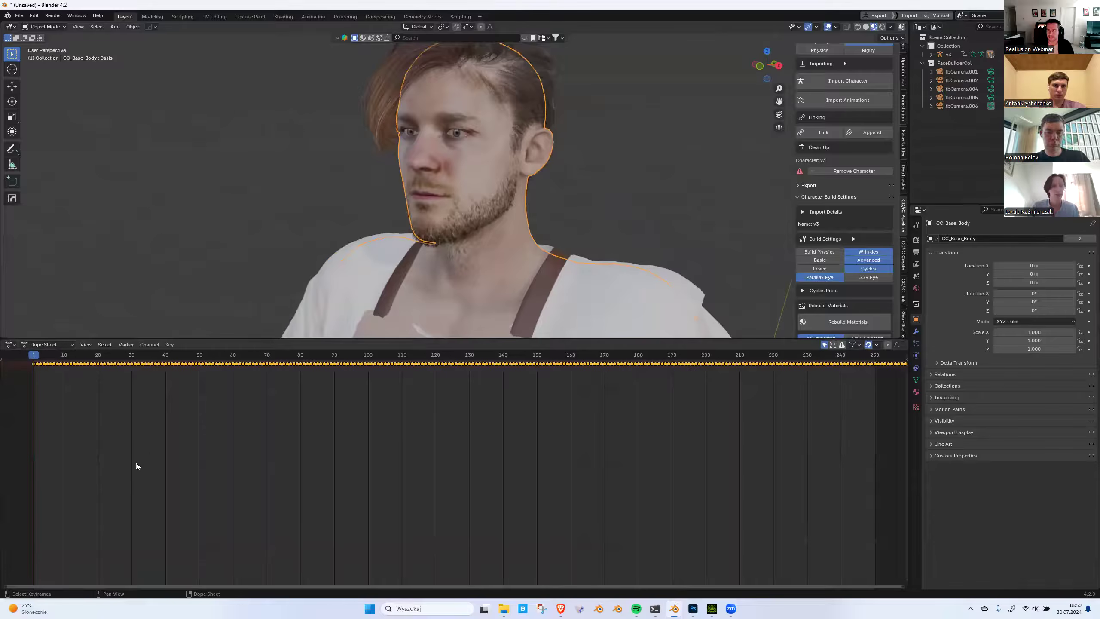
key("g")
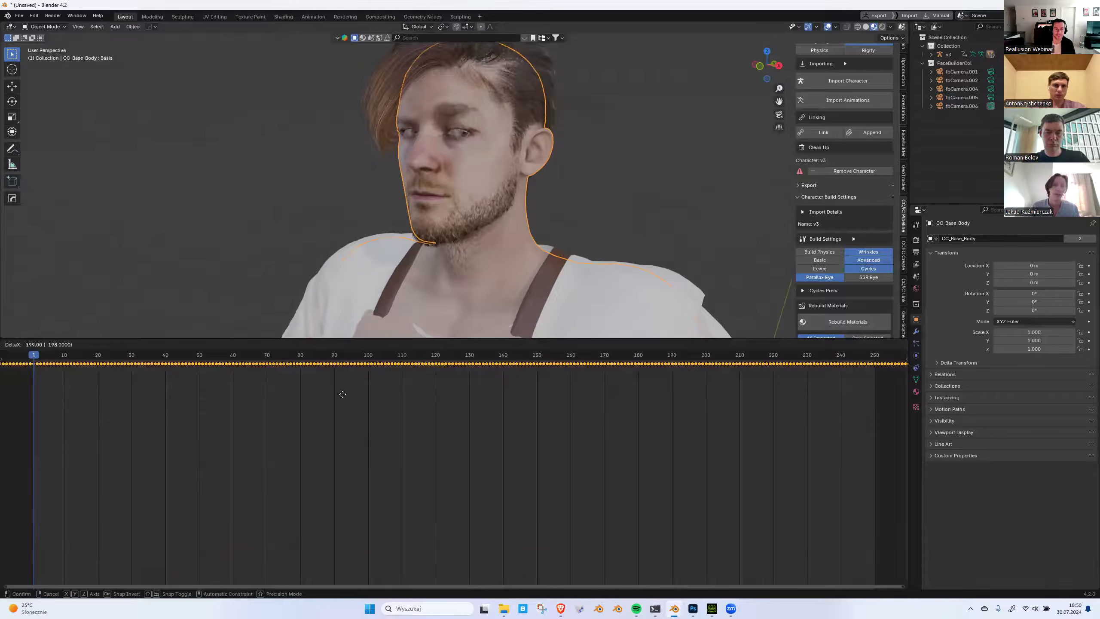
left_click(84, 380)
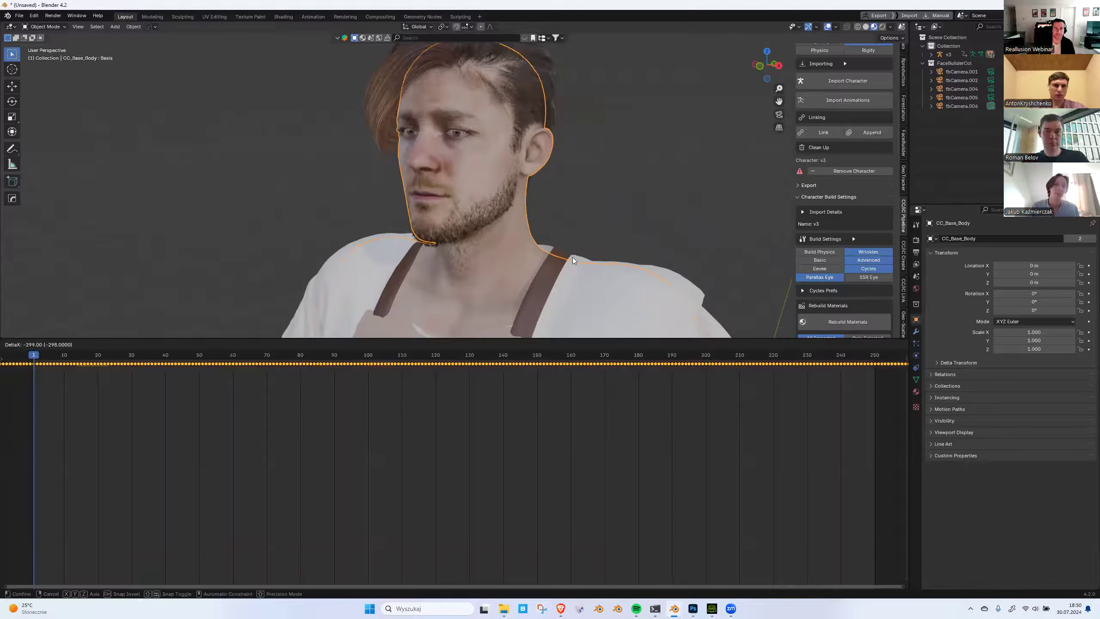
Shrink the Dope Sheet area and frame the character's head and torso from the front.
scroll(560, 230, "down", 2)
middle_click_drag(561, 230, 513, 233)
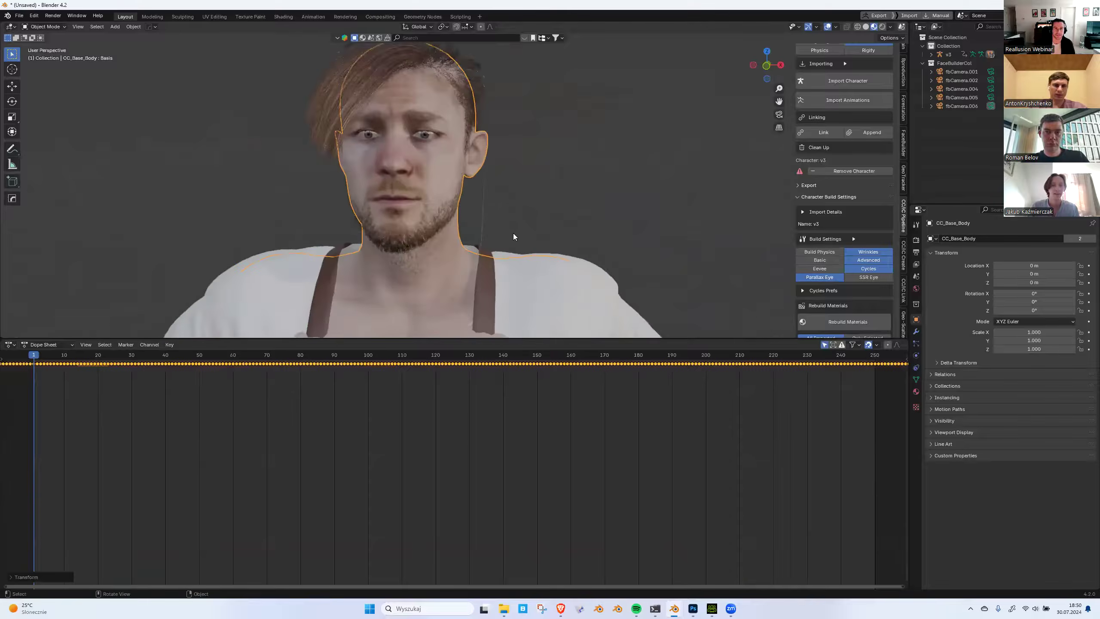
scroll(669, 202, "down", 3)
left_click_drag(488, 339, 483, 562)
middle_click_drag(486, 475, 490, 353, "shift")
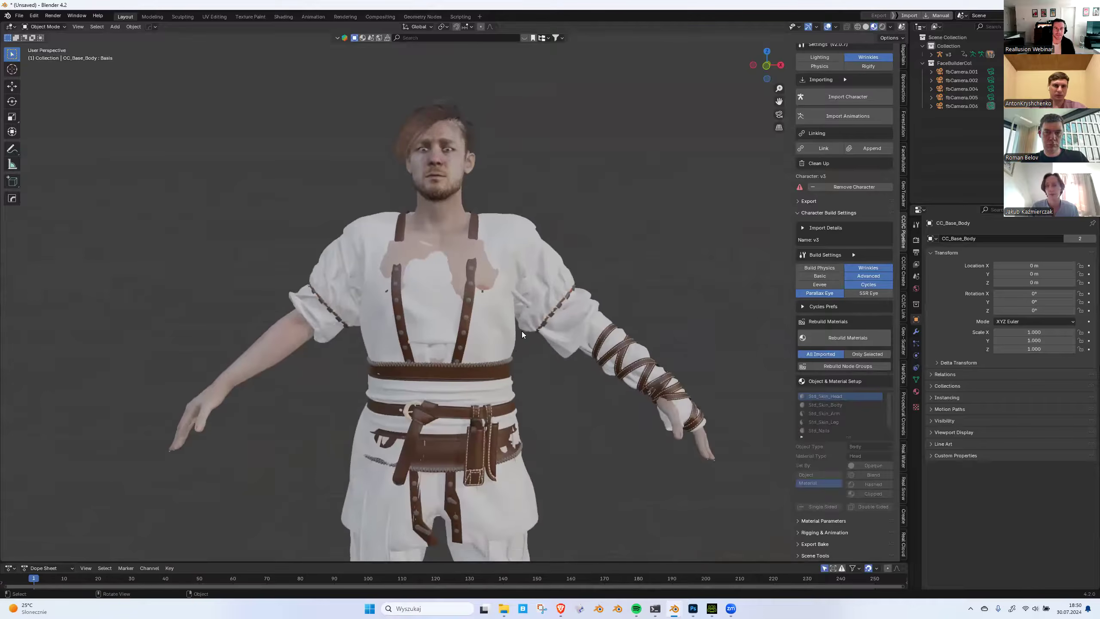
Switch to the Character.blend window, show the viewport overlays and copy the atk_3xcombo01 armature standing on the rocks.
left_click(626, 564)
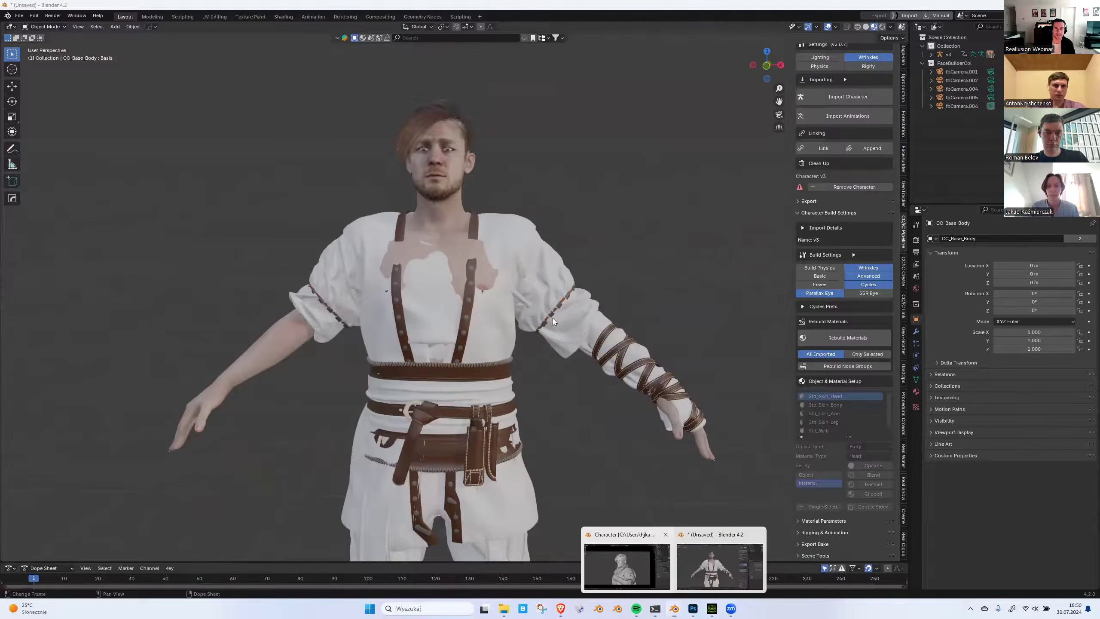
left_click(824, 27)
scroll(434, 401, "up", 3)
middle_click_drag(434, 401, 379, 407)
scroll(379, 407, "up", 1)
left_click(436, 381)
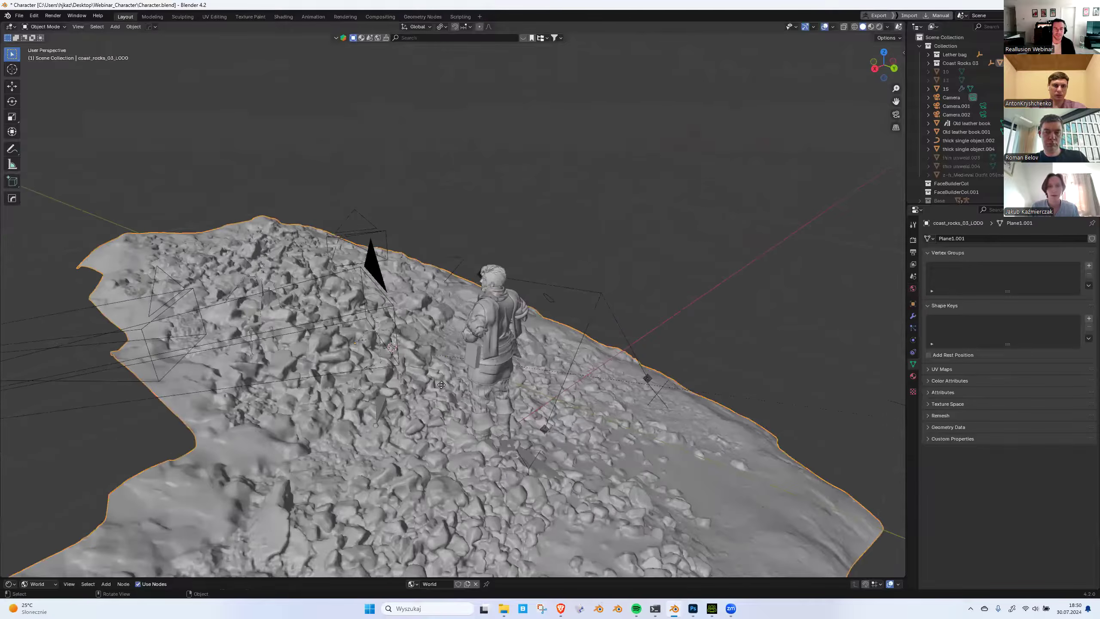
left_click(403, 383)
key("ctrl+c")
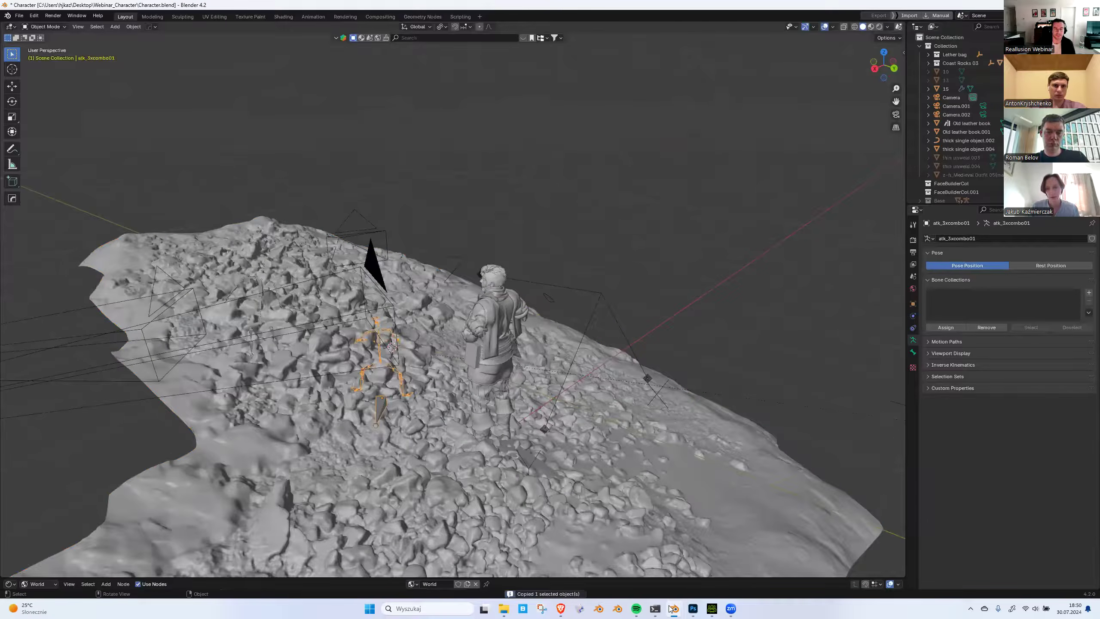
Switch to the unsaved character window and paste the copied atk_3xcombo01 armature into its scene.
mouse_move(671, 608)
left_click(718, 565)
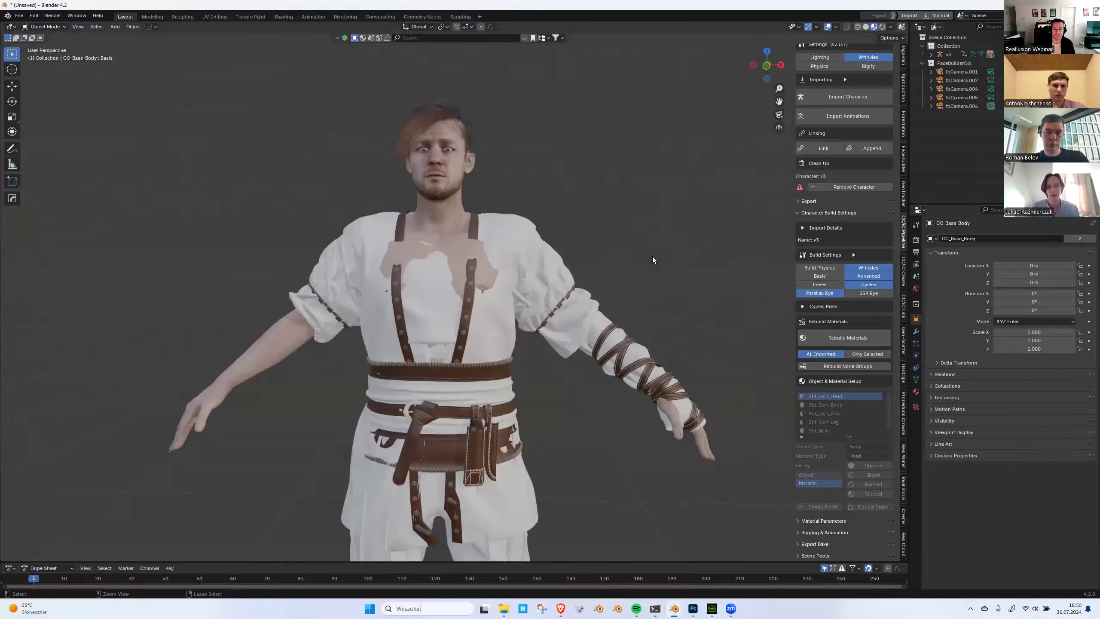
scroll(653, 260, "down", 3)
key("ctrl+v")
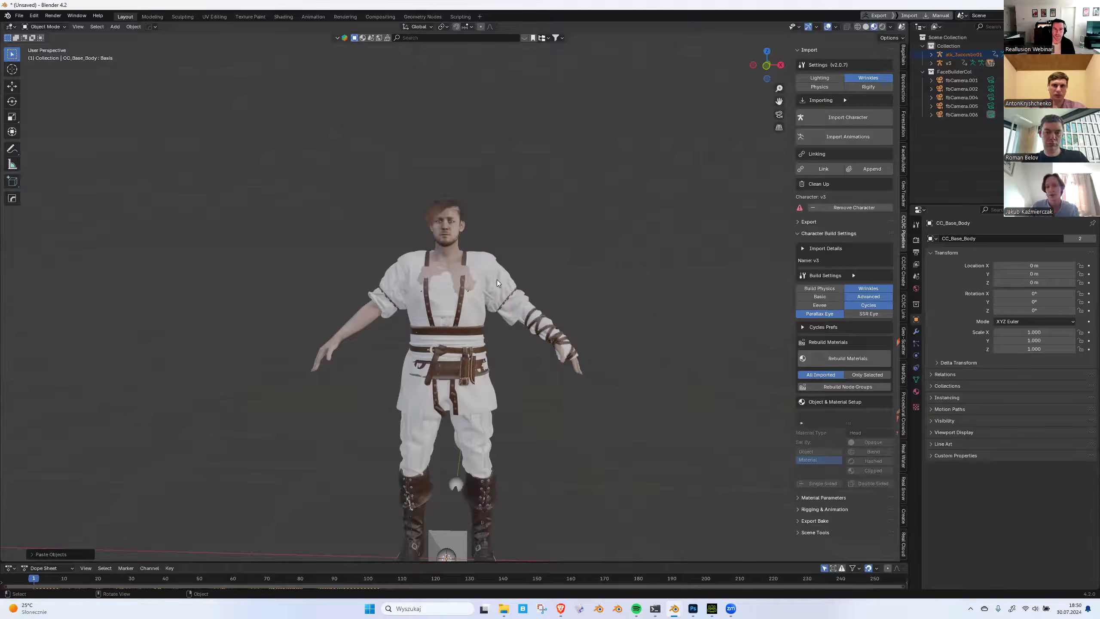
left_click(472, 309)
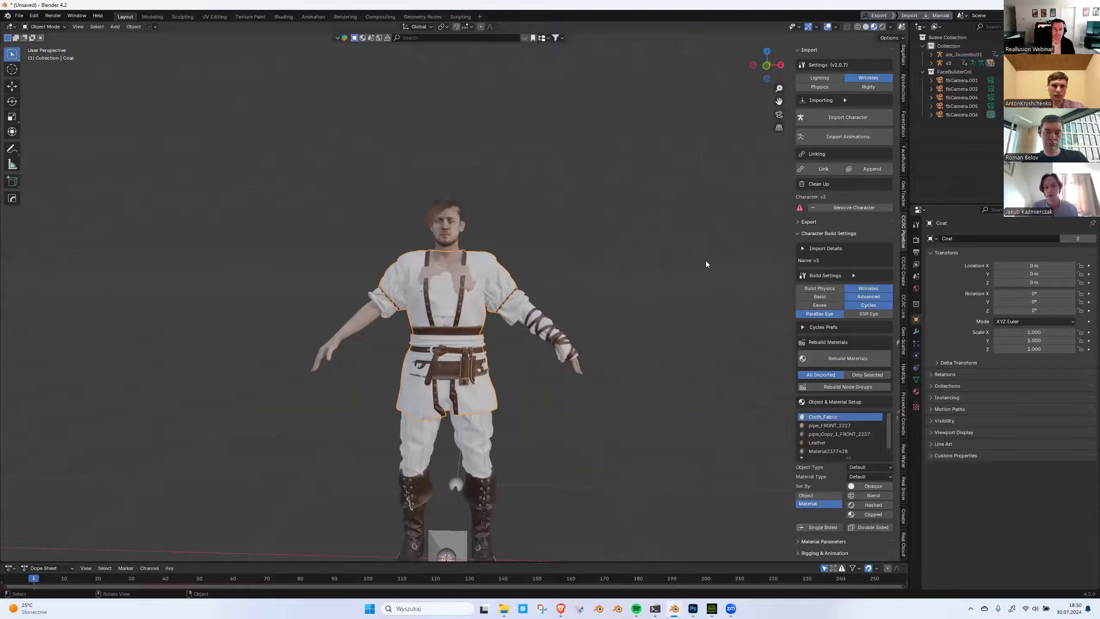
Scale the pasted armature up to about 0.022 and place it beside the character, at about 1.62 m in X and 0.92 m in Y.
middle_click_drag(661, 229, 714, 315)
left_click(779, 342)
key("g")
key("x")
left_click(587, 309)
middle_click_drag(587, 310, 450, 289)
key("s")
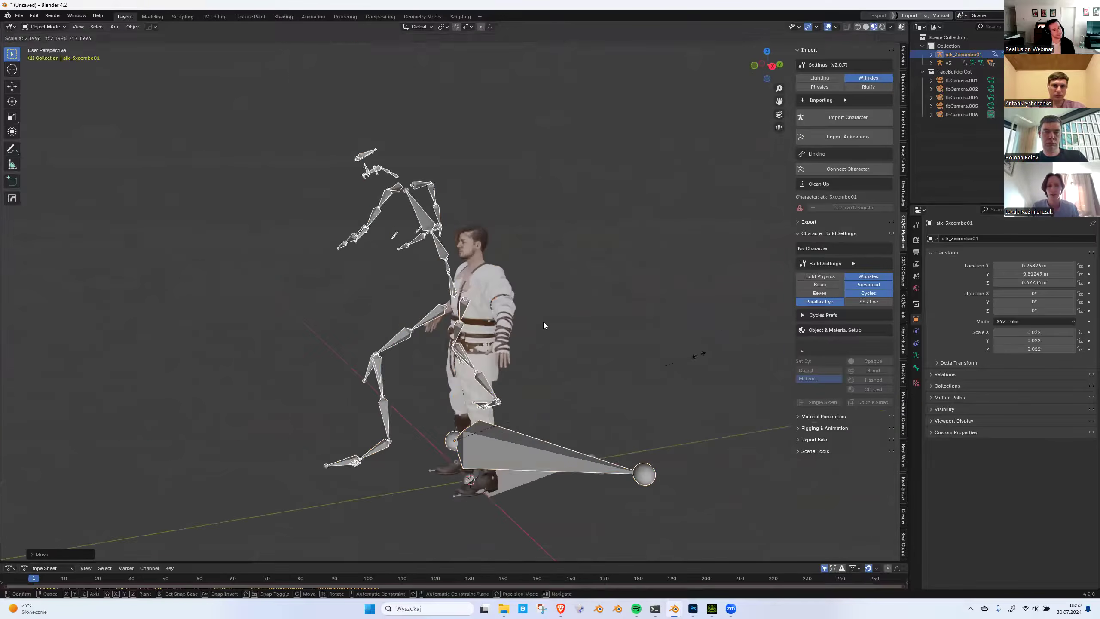
left_click(543, 322)
middle_click_drag(543, 321, 485, 182, "shift")
key("g")
left_click(571, 299)
Enlarge the Dope Sheet and shift the atk_3xcombo01 keyframes earlier, so the last ones sit near frame 57.
middle_click_drag(572, 299, 550, 320, "shift")
left_click_drag(64, 563, 88, 486)
middle_click_drag(522, 348, 492, 380)
key("g")
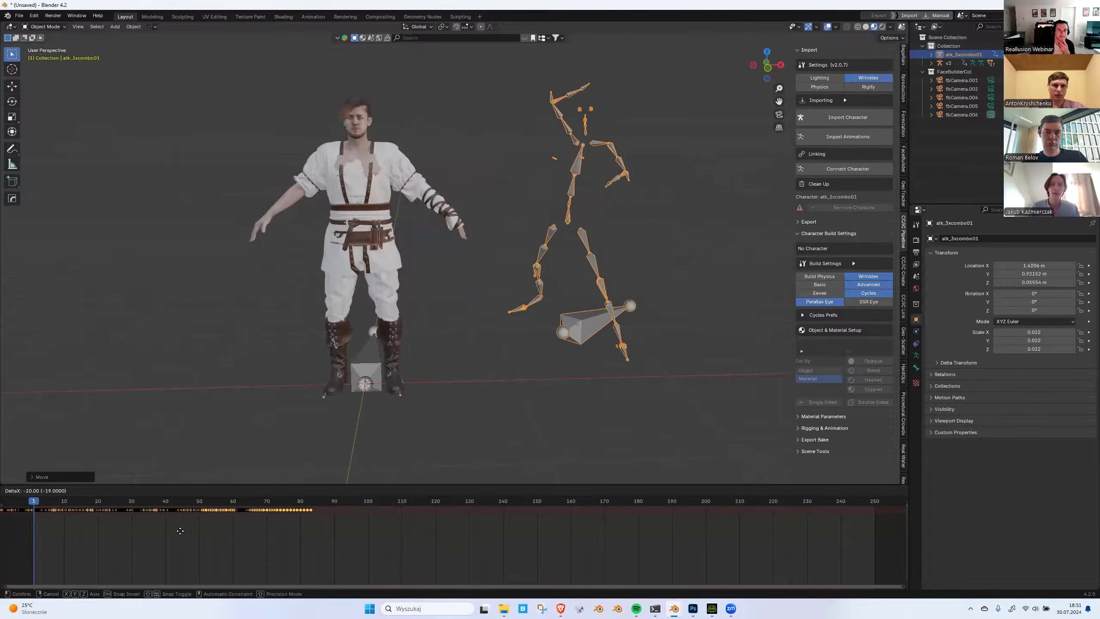
left_click(91, 532)
middle_click_drag(484, 389, 481, 391)
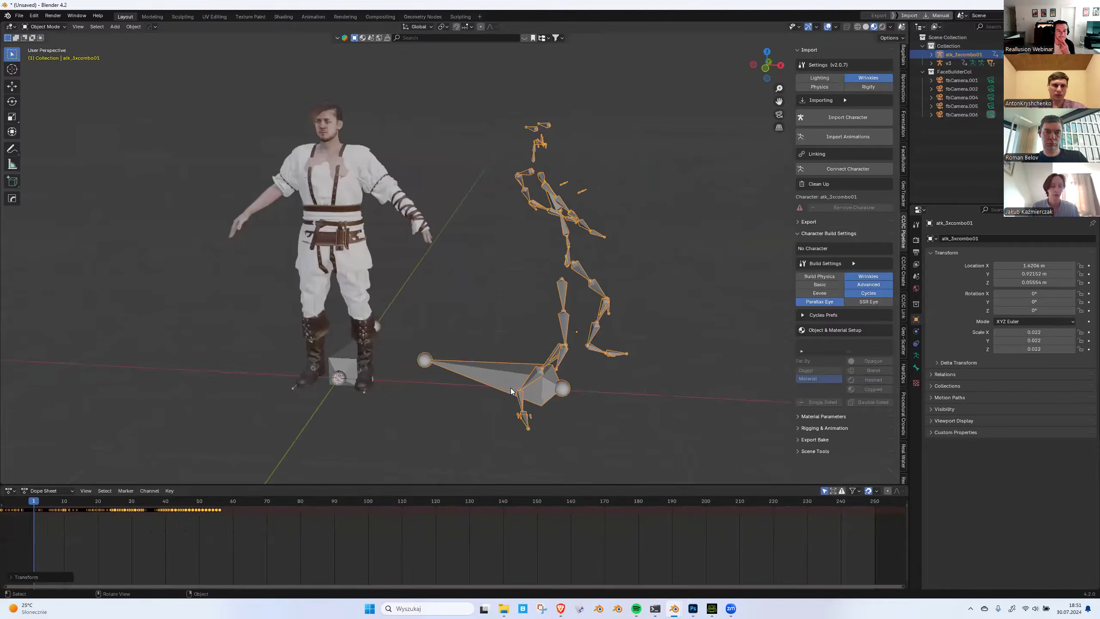
Try to transfer the pose by copying it from all atk_3xcombo01 bones and pasting it onto the v3 armature.
key("ctrl+Tab")
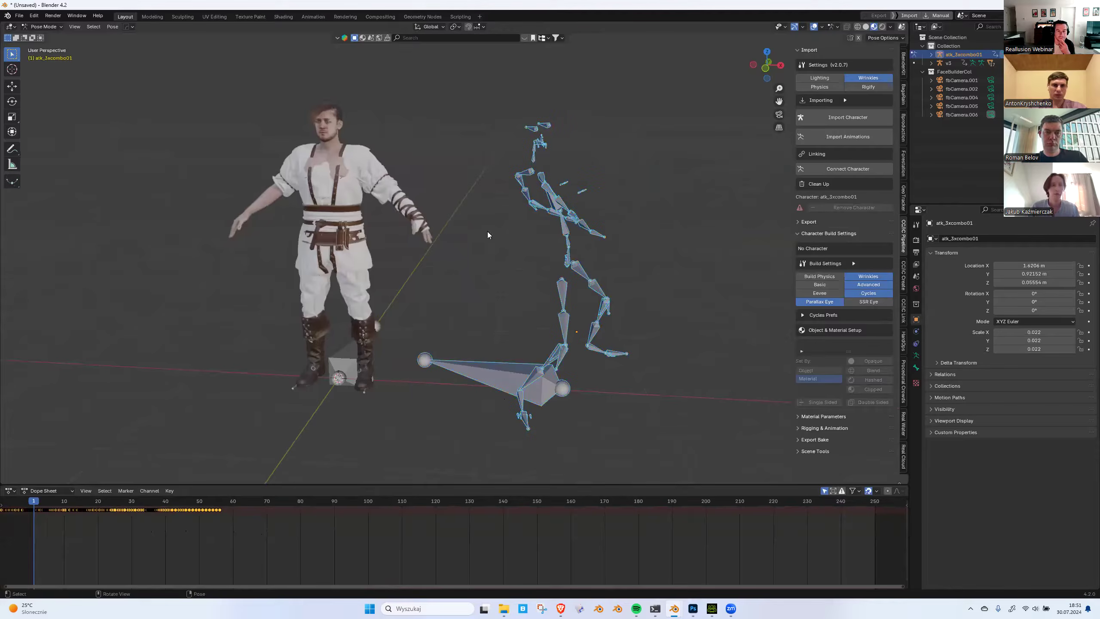
right_click(549, 180)
left_click(533, 199)
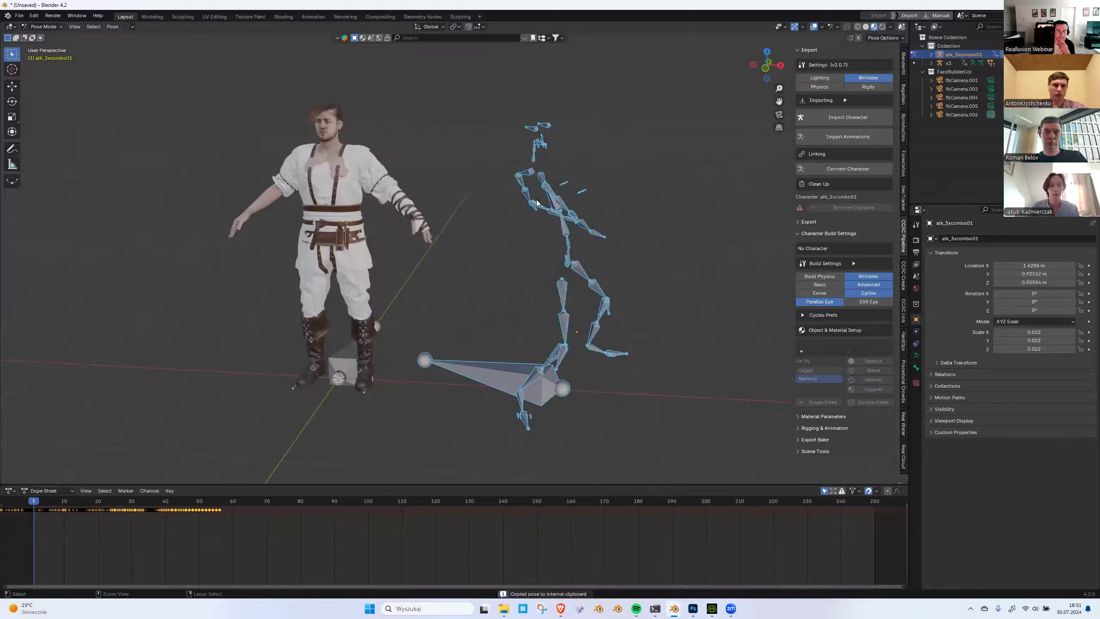
key("ctrl+Tab")
left_click(339, 369)
key("ctrl+Tab")
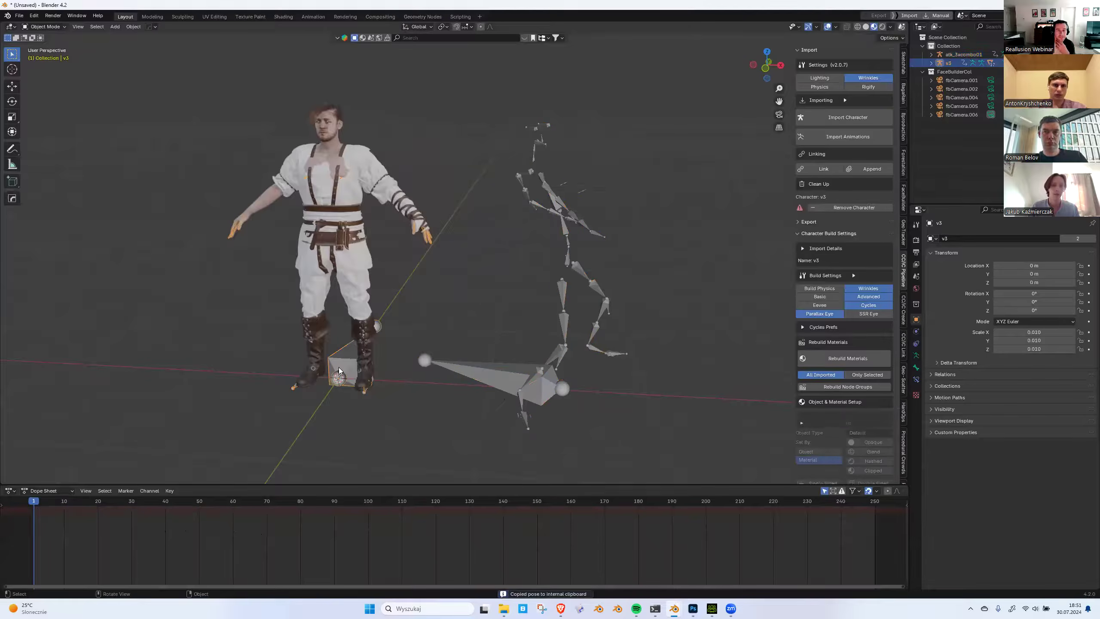
right_click(337, 289)
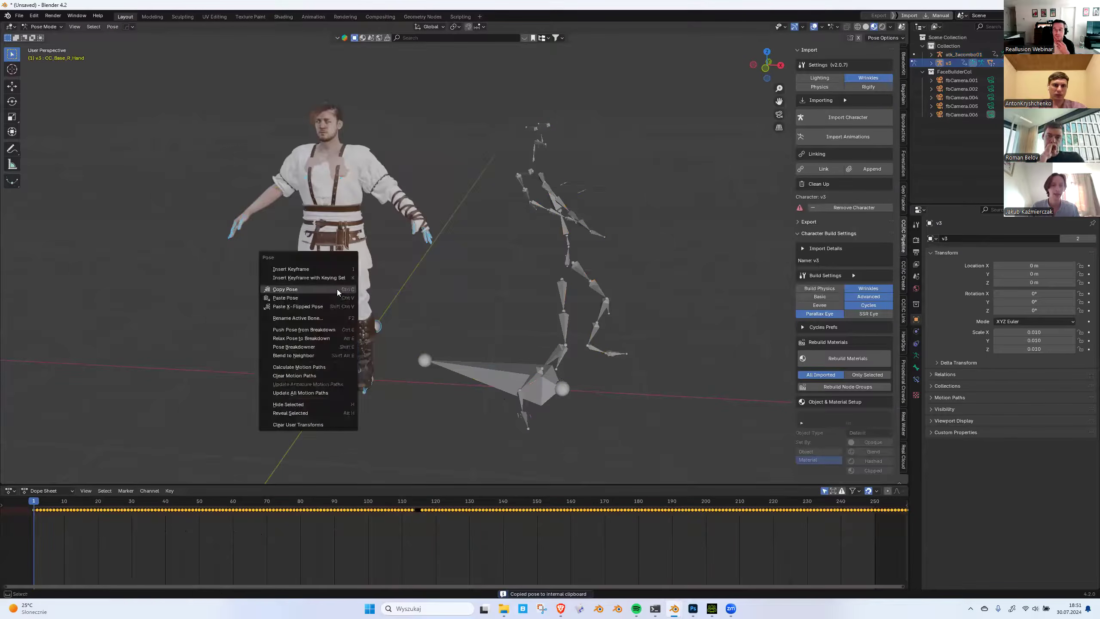
left_click(329, 299)
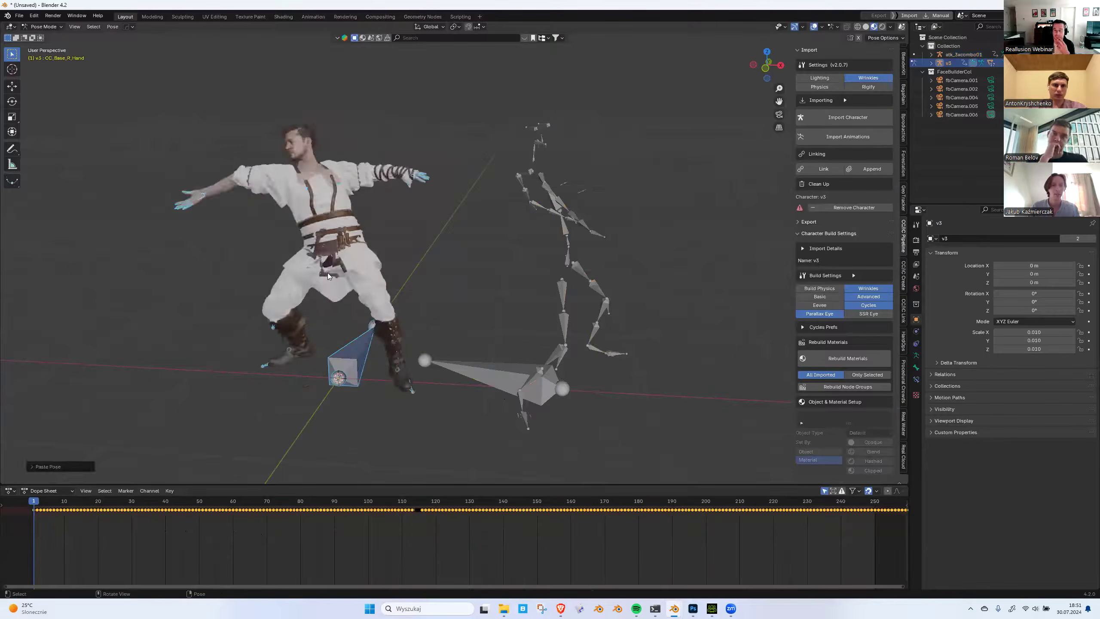
middle_click_drag(246, 231, 455, 338)
key("ctrl+z")
key("ctrl+z")
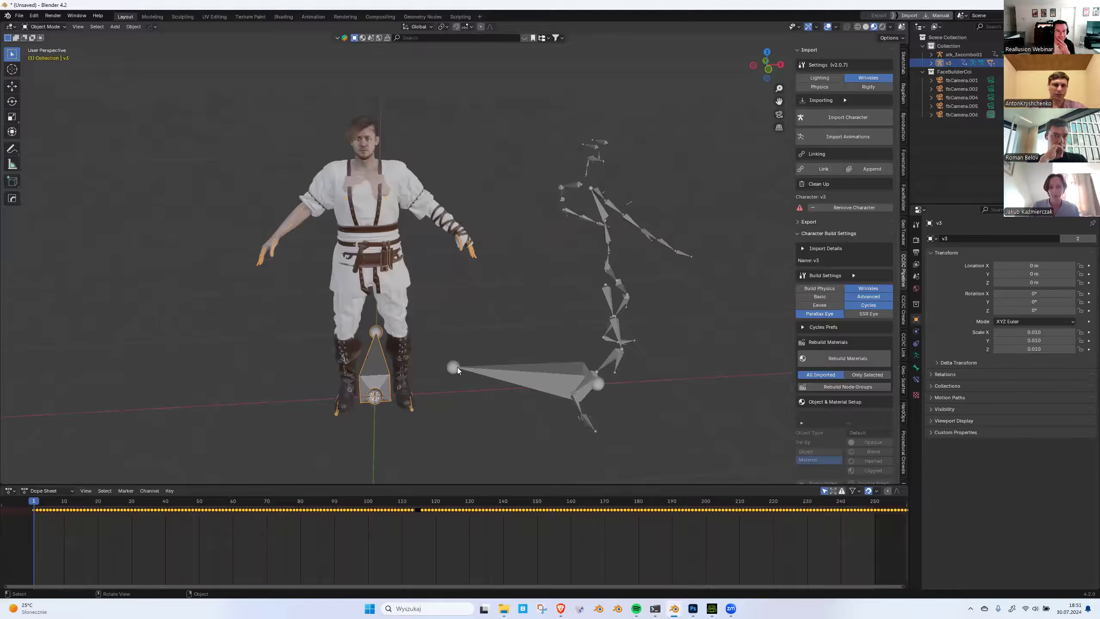
Link the animation data of atk_3xcombo01 to the v3 armature and shift the shared keyframes about 18 frames later.
left_click(521, 369)
key("ctrl+l")
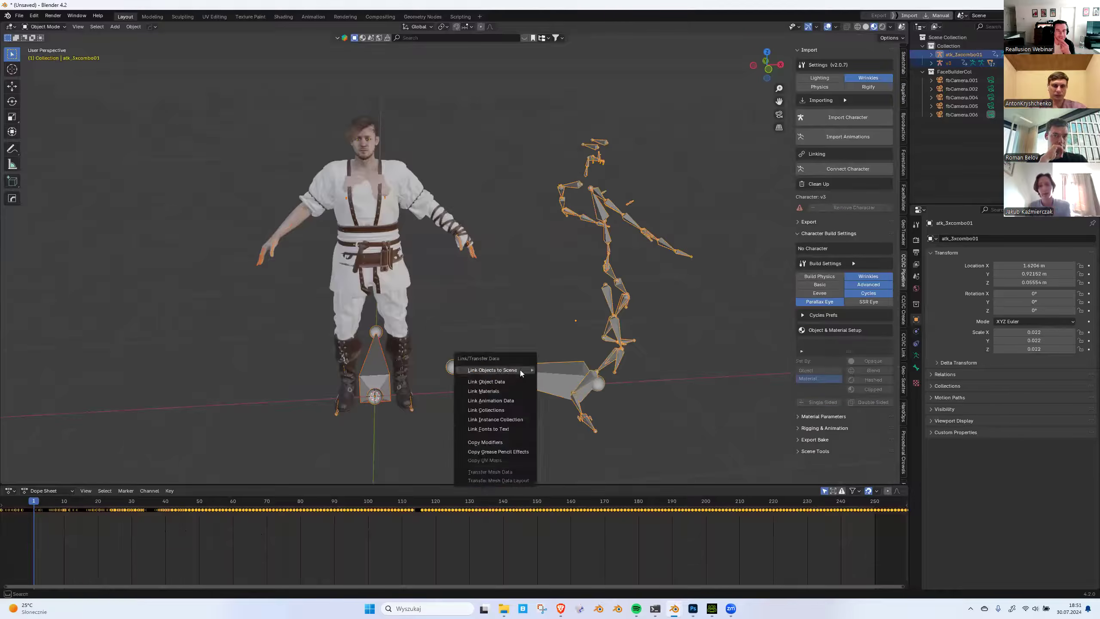
left_click(514, 400)
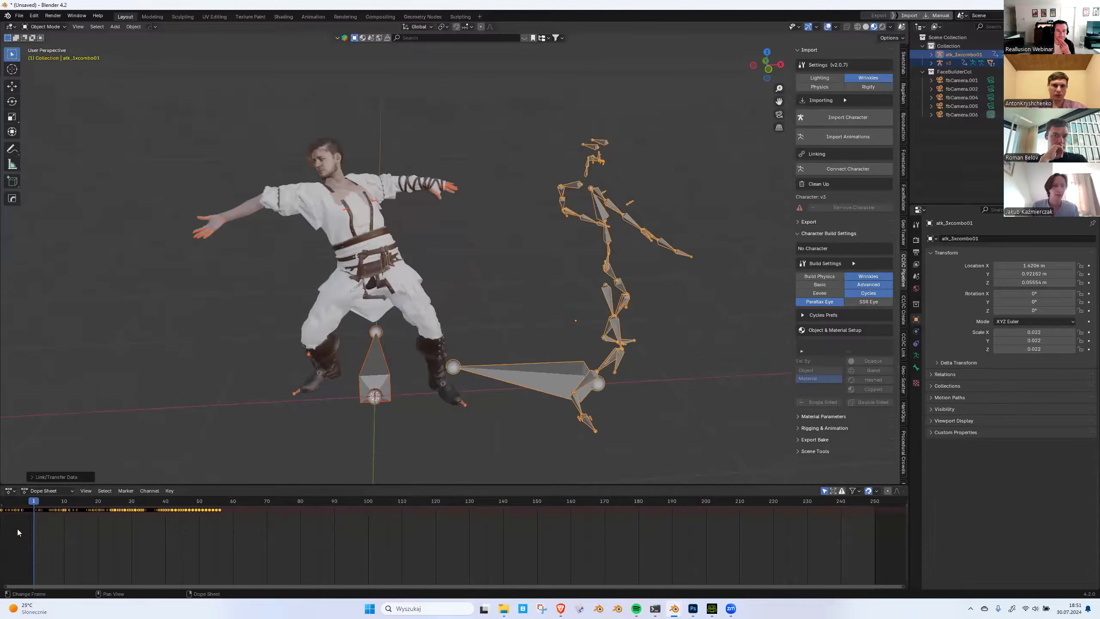
key("g")
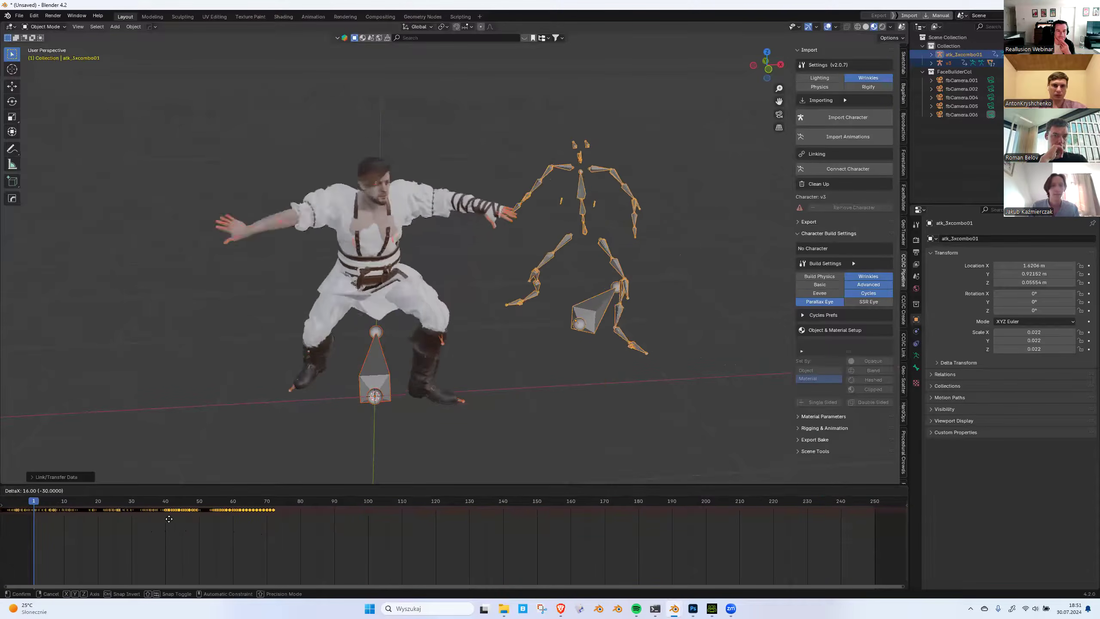
mouse_move(292, 529)
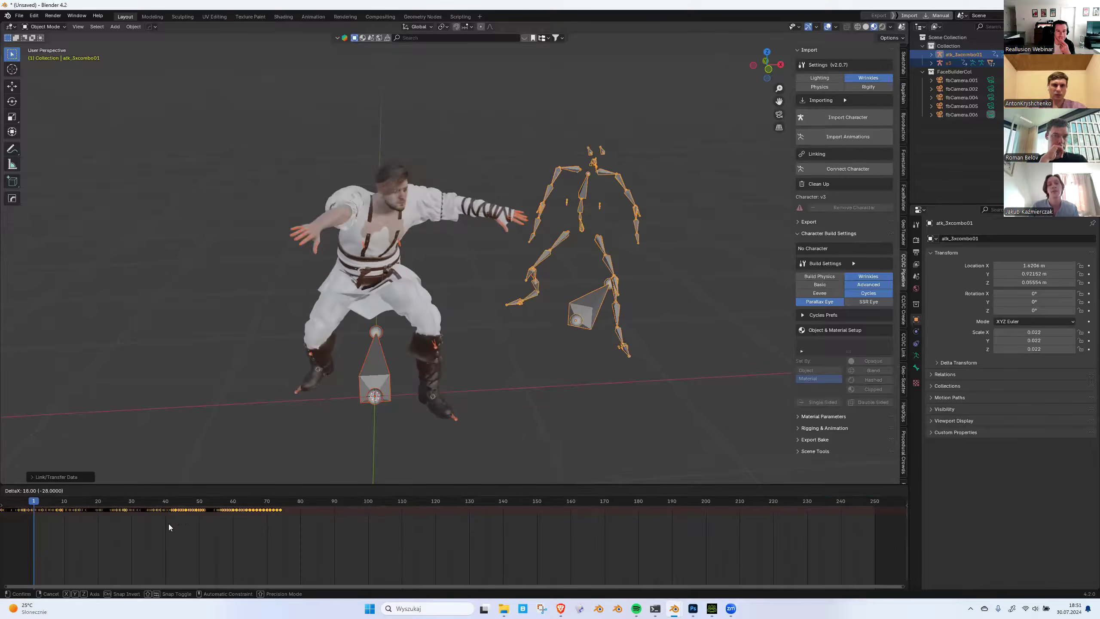
left_click(169, 523)
Enter Pose Mode on the v3 armature and make its bones show through the body mesh.
middle_click_drag(301, 340, 828, 3)
scroll(404, 431, "up", 3)
left_click(404, 431)
scroll(404, 431, "down", 4)
key("ctrl+Tab")
left_click(846, 27)
Rotate the upper-arm bone of the character's right arm.
middle_click_drag(498, 167, 363, 199)
left_click(219, 166)
scroll(363, 199, "up", 7)
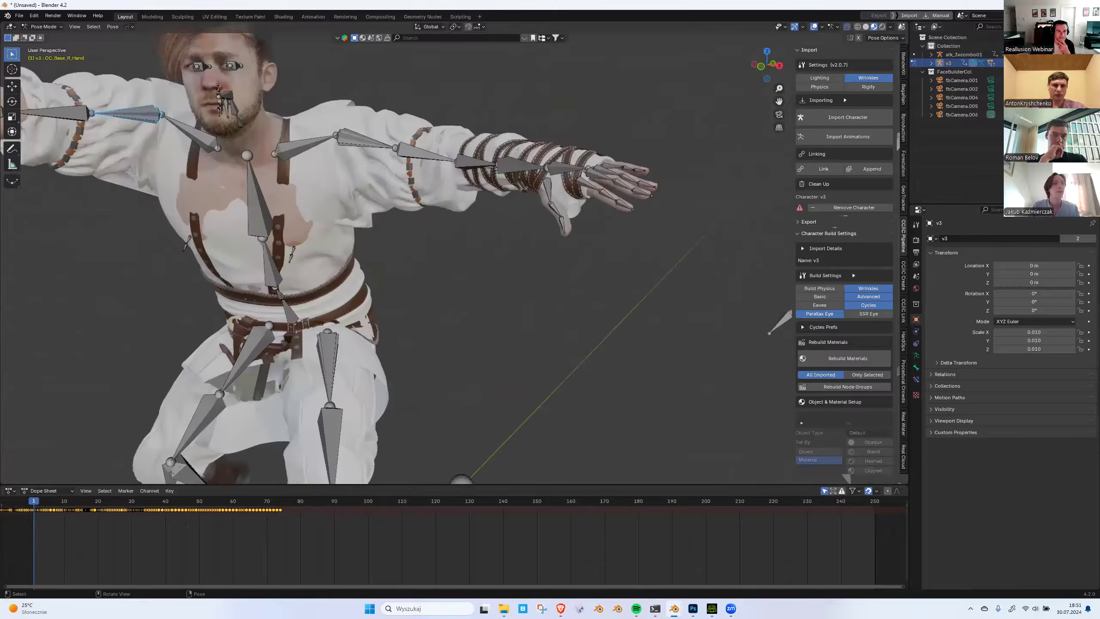
key("r")
left_click(248, 161)
mouse_move(283, 165)
middle_mouse_down("shift")
mouse_move(460, 195)
mouse_move(587, 165)
mouse_move(654, 211)
middle_mouse_up("shift")
Switch the viewport to solid shading and adjust the rotation of the character's right arm further from several angles.
key("z")
scroll(456, 183, "down", 6)
middle_click_drag(529, 123, 506, 107)
key("r")
left_click(519, 173)
middle_click_drag(598, 304, 520, 377)
key("r")
left_click(397, 278)
key("r")
left_click(539, 410)
Lower the character's right arm by rotating its upper-arm bone, and return to Object Mode.
scroll(446, 172, "up", 6)
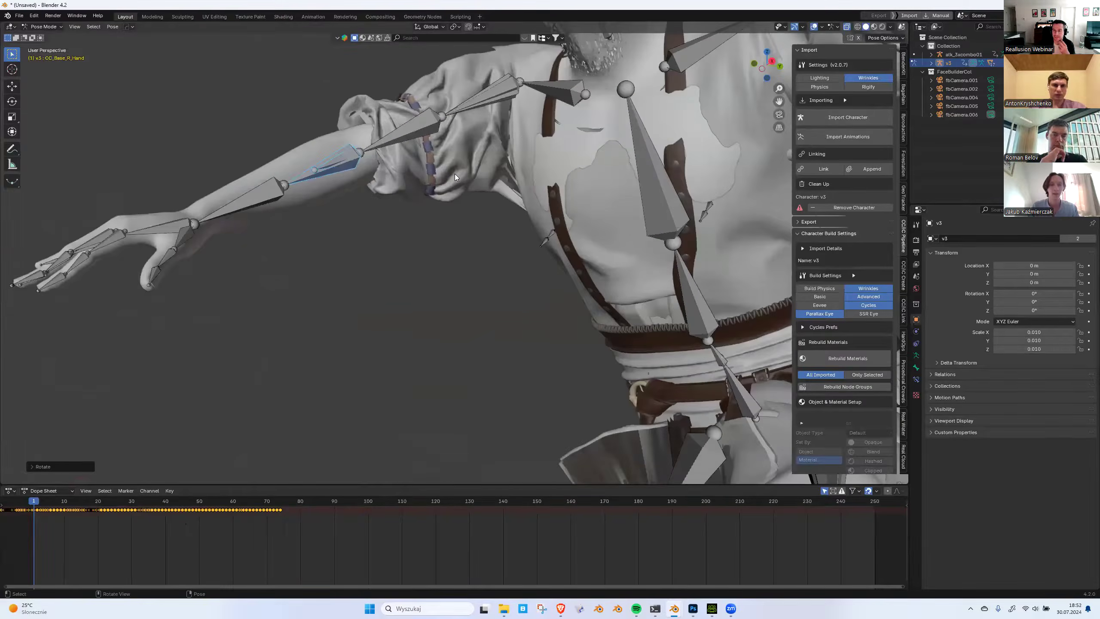
middle_click_drag(455, 174, 465, 135)
left_click(466, 135)
key("r")
left_click(362, 223)
middle_click_drag(468, 287, 504, 303)
scroll(505, 302, "down", 4)
key("ctrl+Tab")
Switch to the Character.blend window and preview the active camera's close-up of the character in rendered shading.
mouse_move(674, 609)
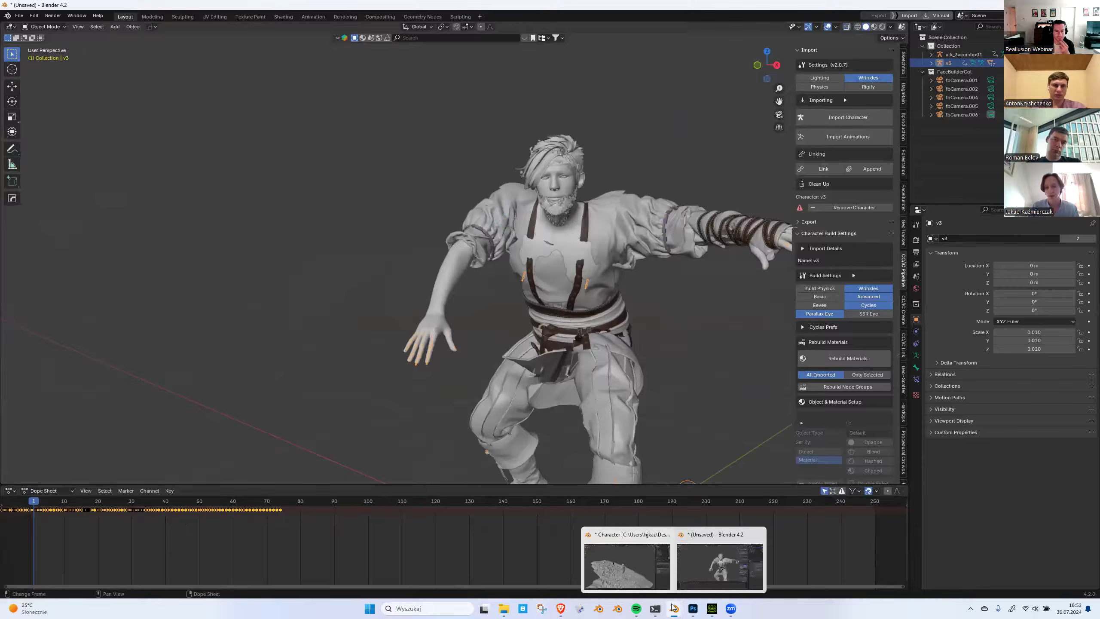
left_click(640, 557)
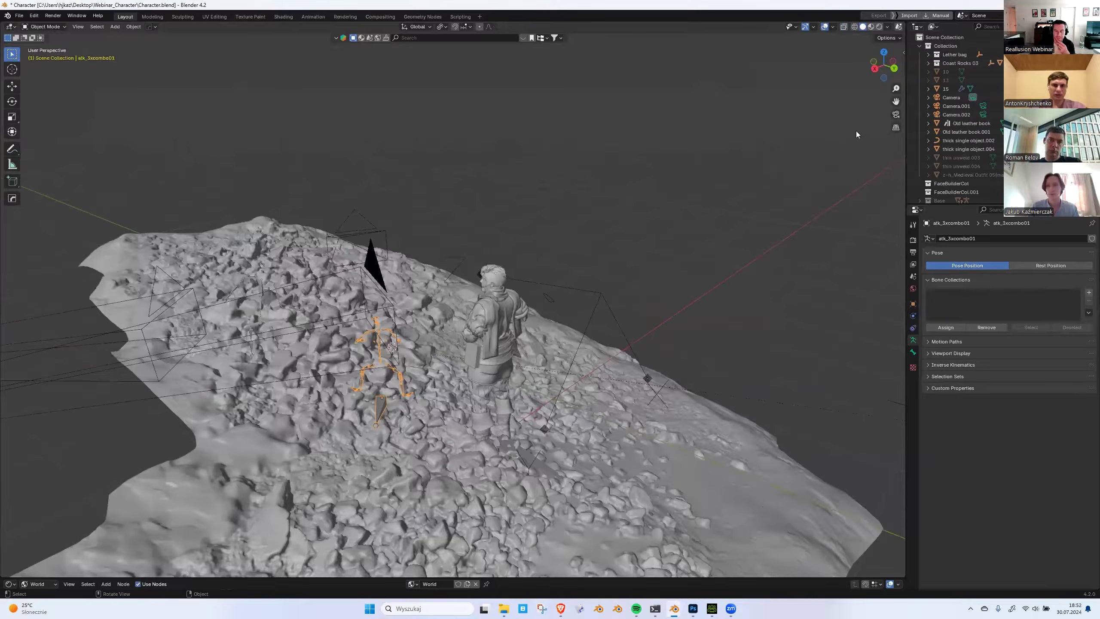
left_click(894, 115)
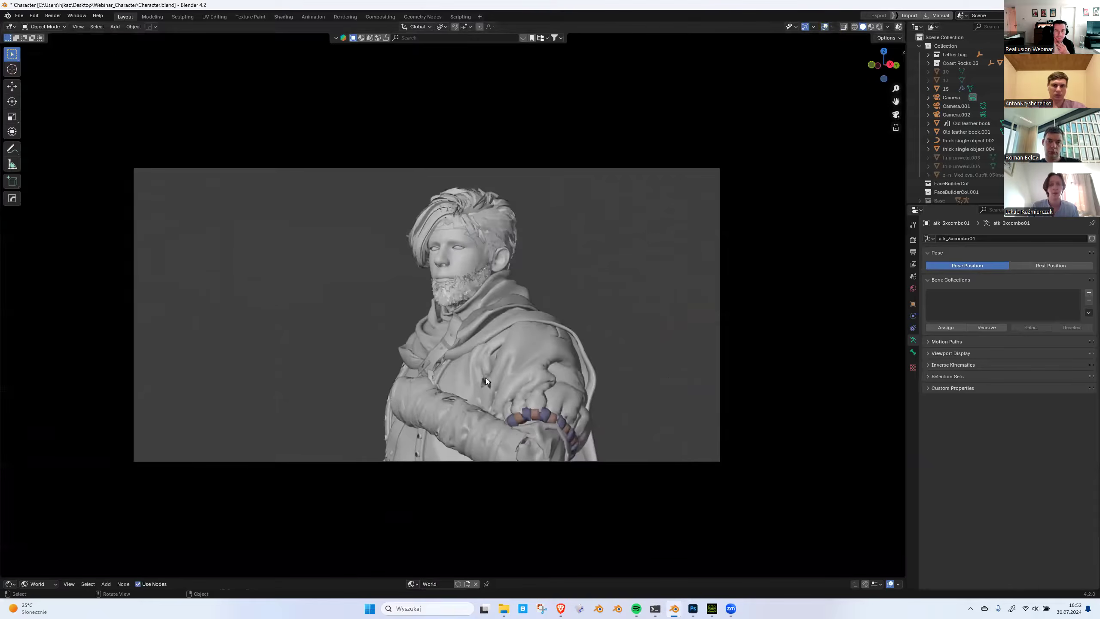
middle_click_drag(494, 370, 496, 361, "shift")
scroll(496, 361, "up", 2)
middle_click_drag(405, 358, 428, 365, "shift")
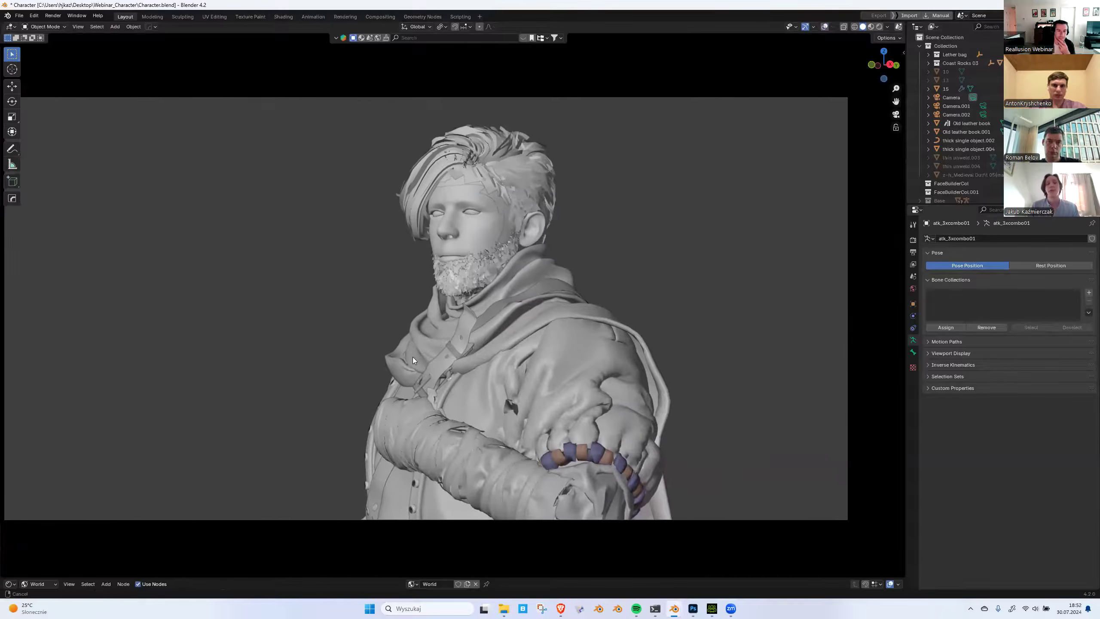
middle_click_drag(540, 373, 490, 375, "shift")
key("z")
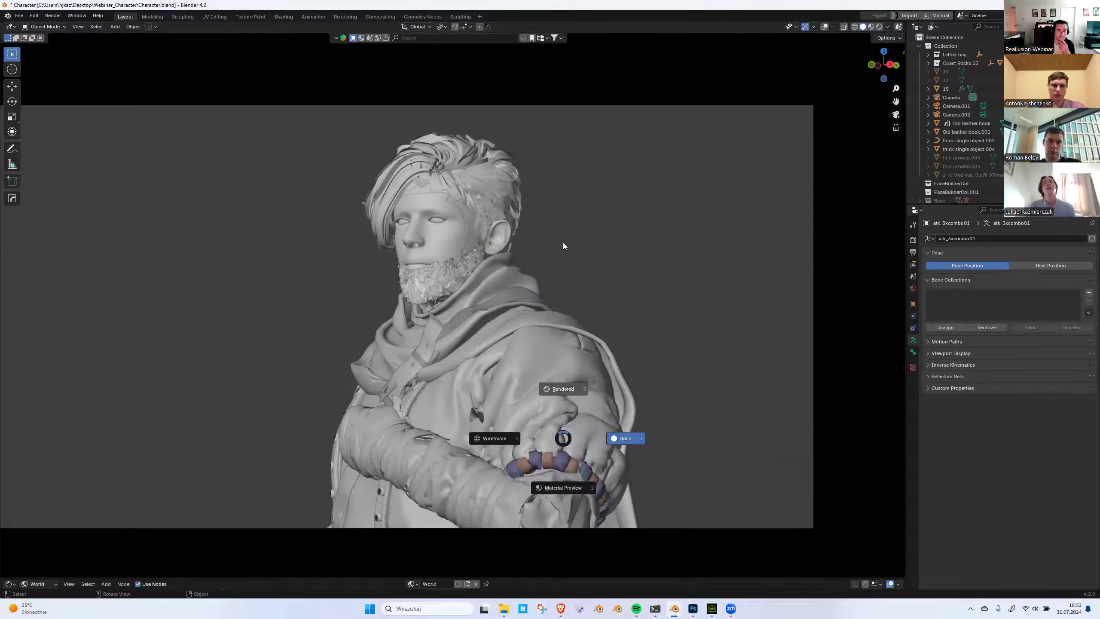
left_click(563, 244)
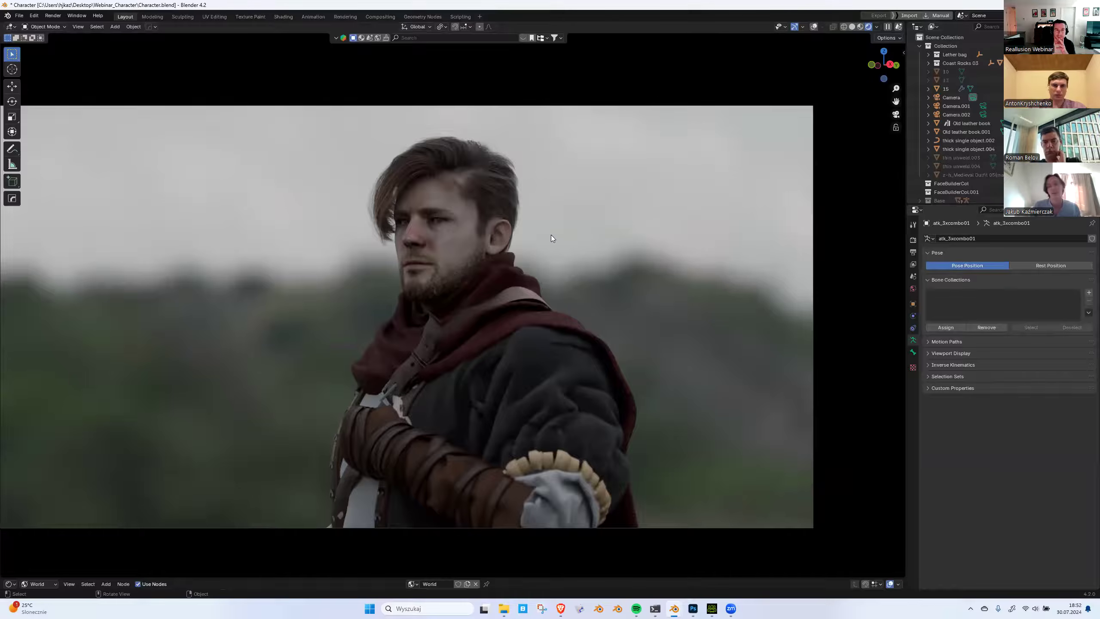
Preview the full-body shot through Camera.001 and return the viewport to solid shading.
left_click(985, 107)
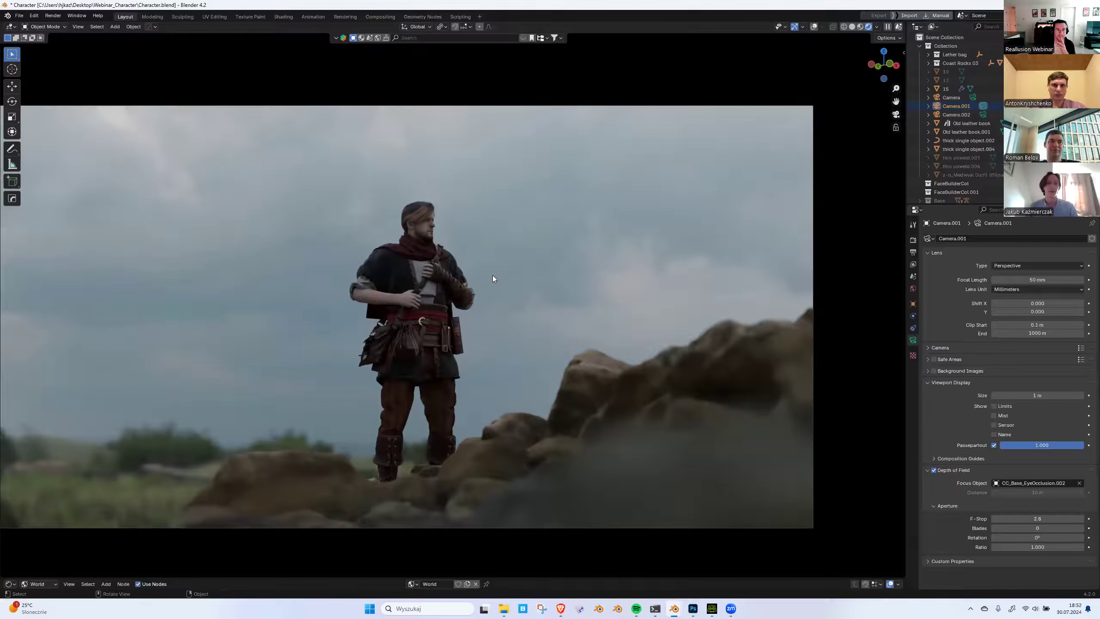
key("z")
left_click(795, 297)
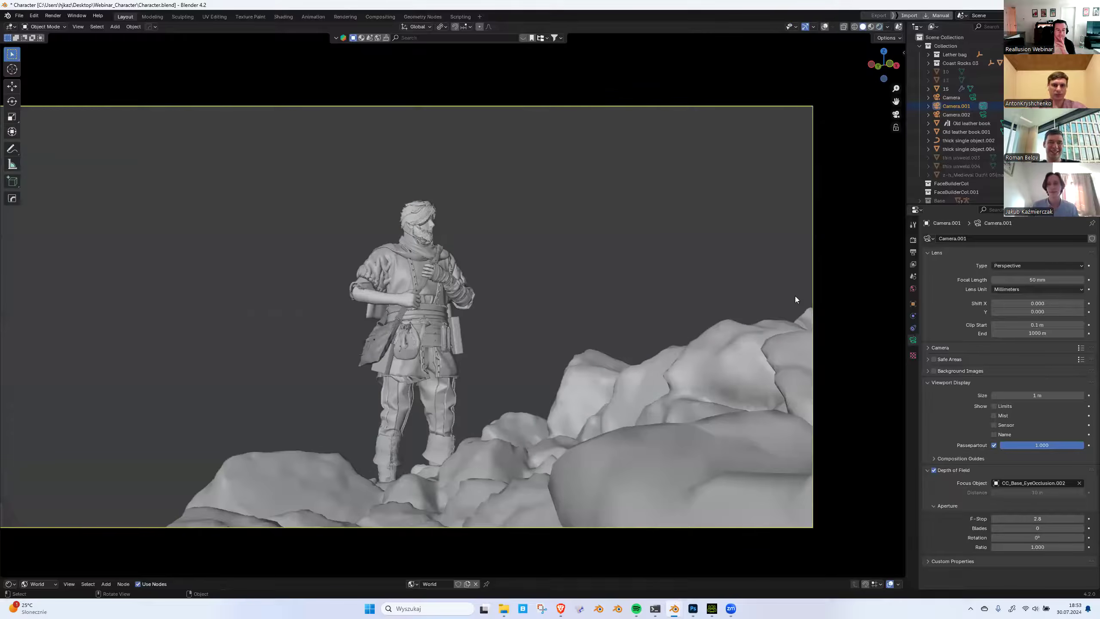